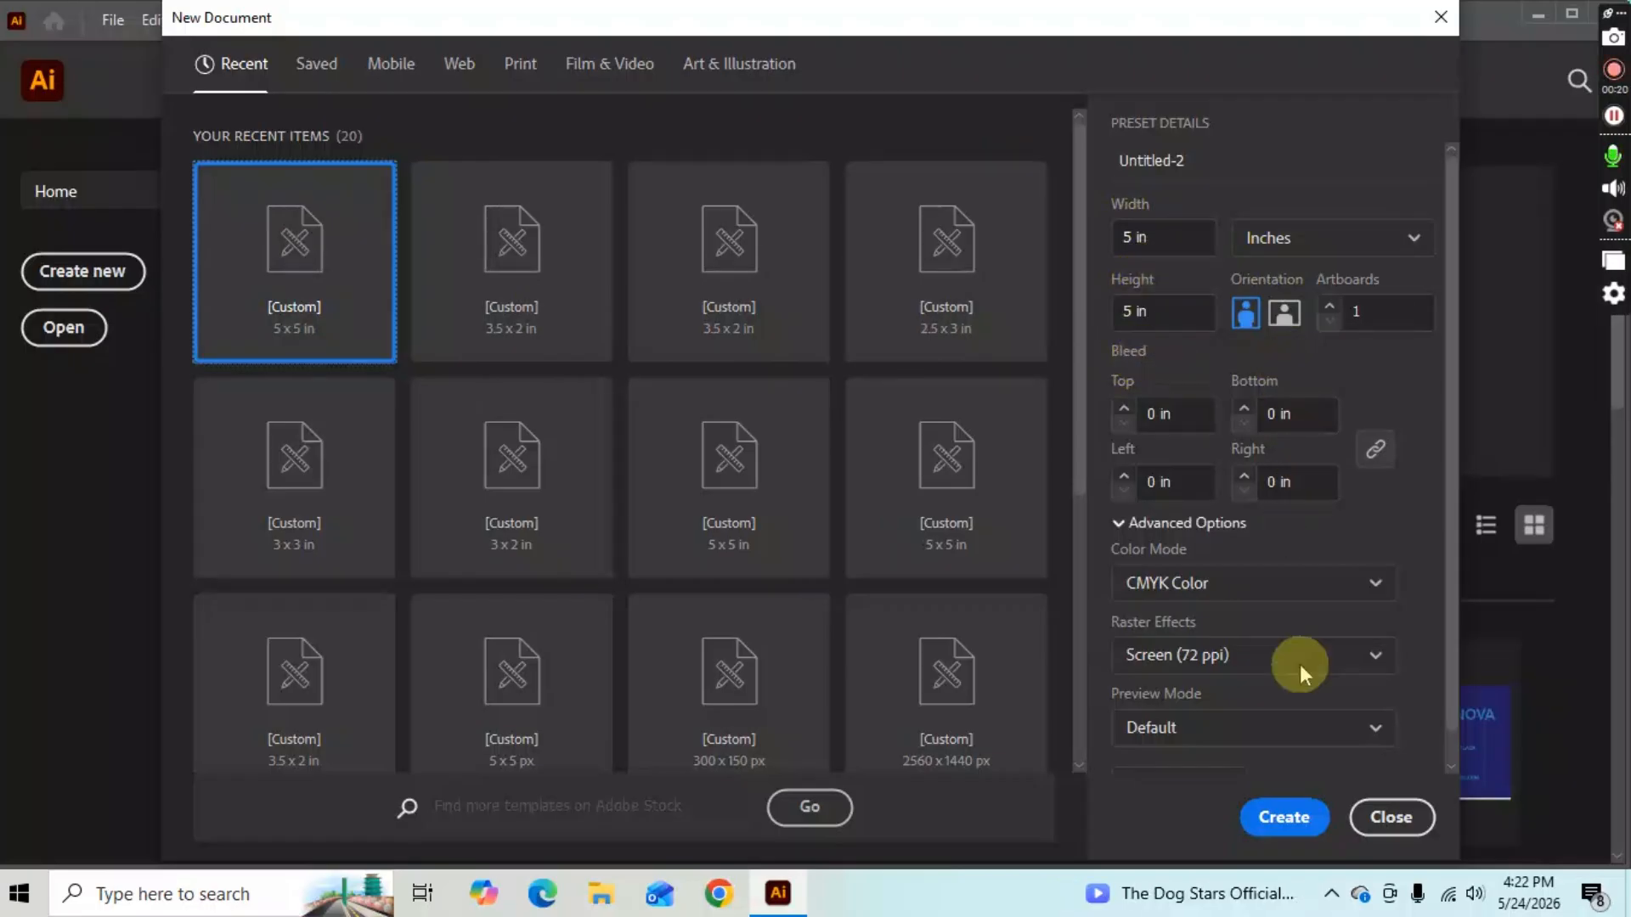
Create a new 5 × 5 in portrait document in CMYK color with 72 ppi raster effects.
left_click(1283, 818)
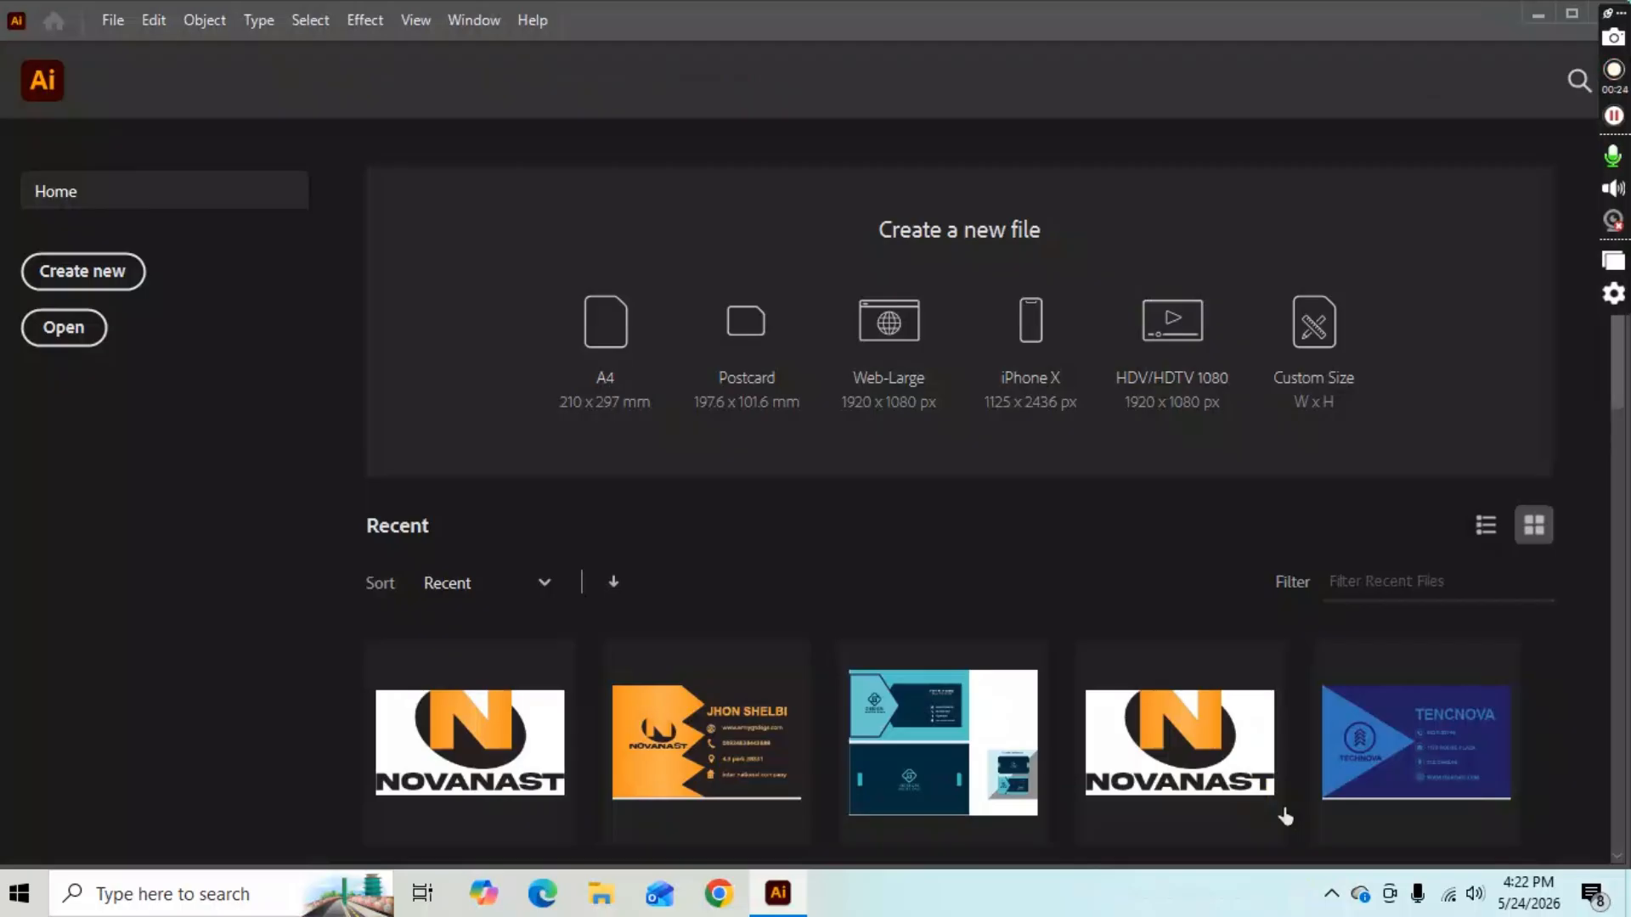
left_click(1285, 816)
left_click(1282, 805)
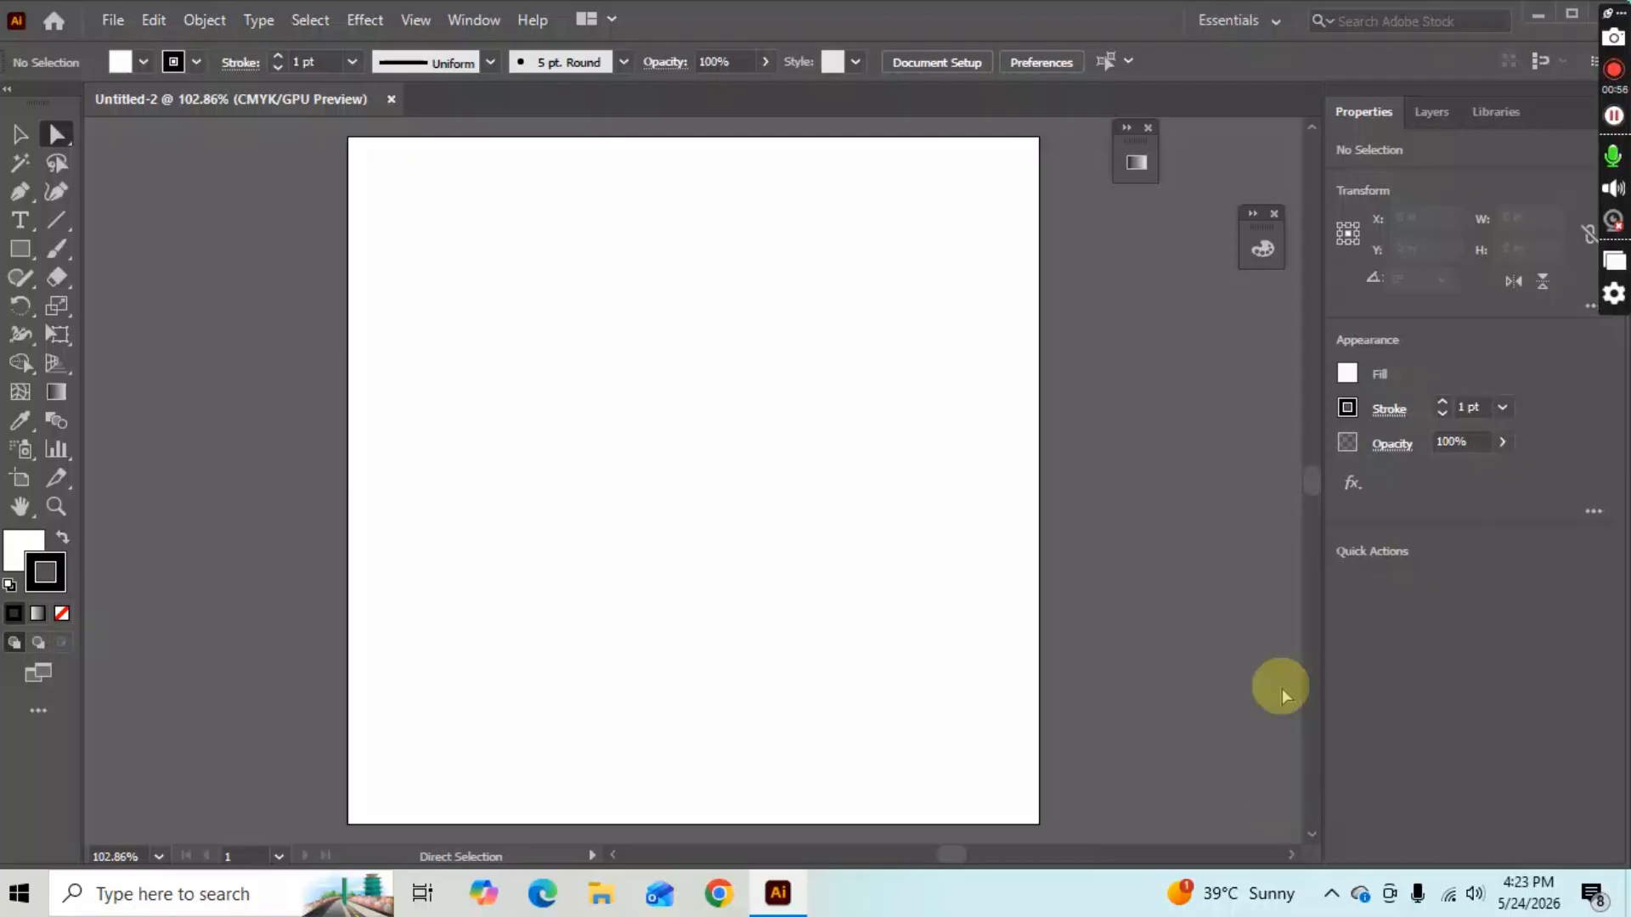
Place the picture images (1) from the image folder onto the artboard.
left_click(110, 20)
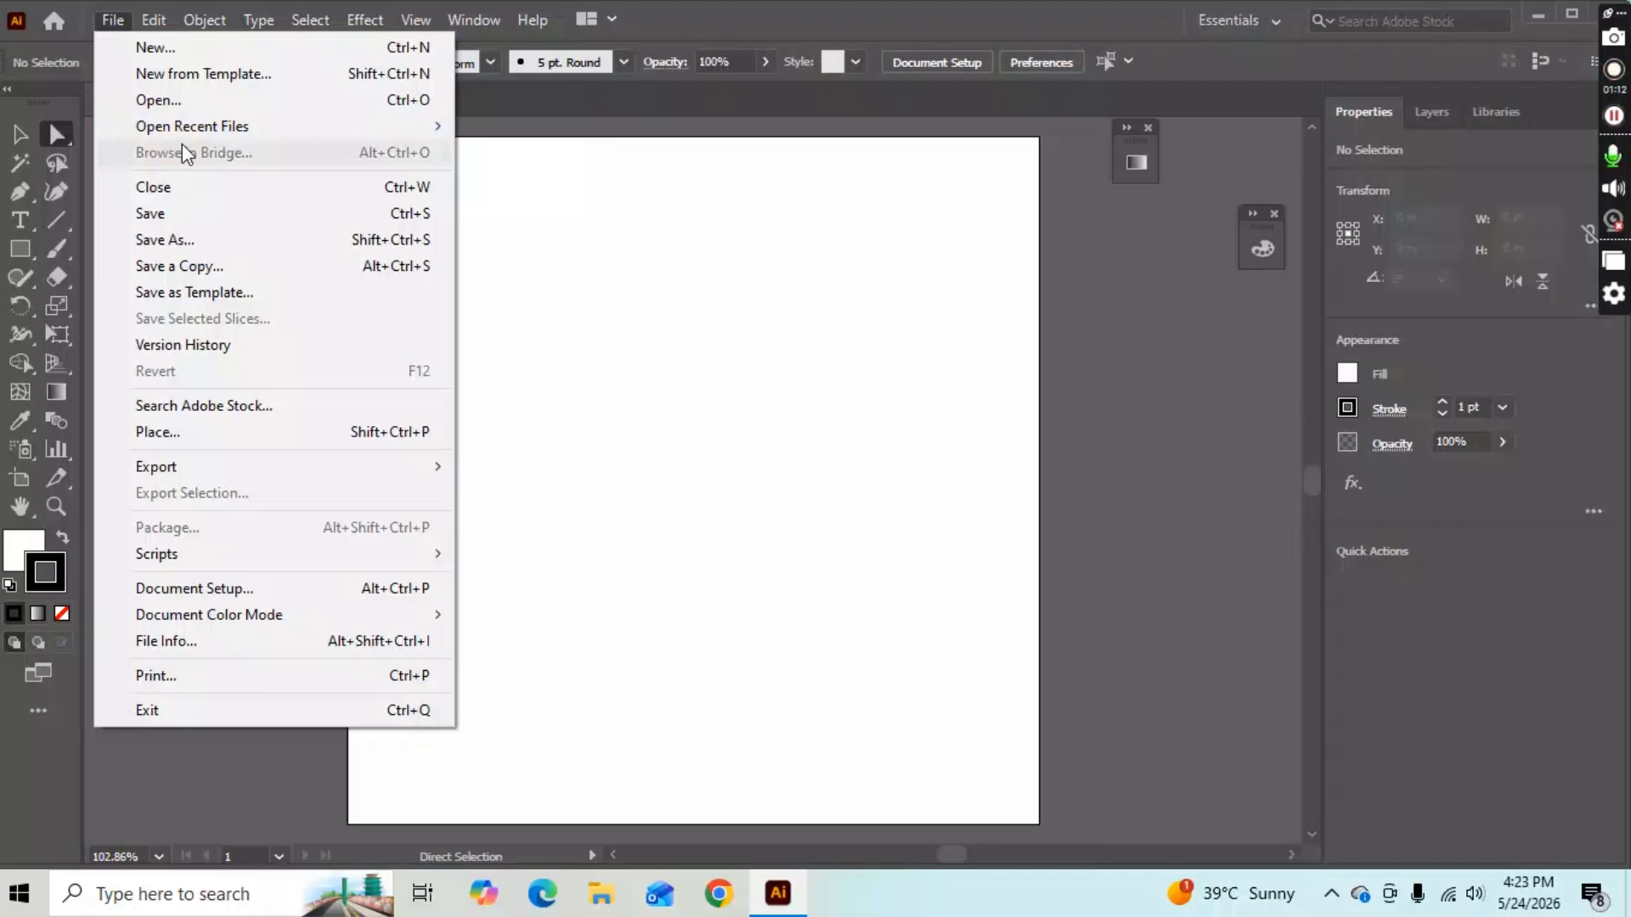
mouse_move(202, 128)
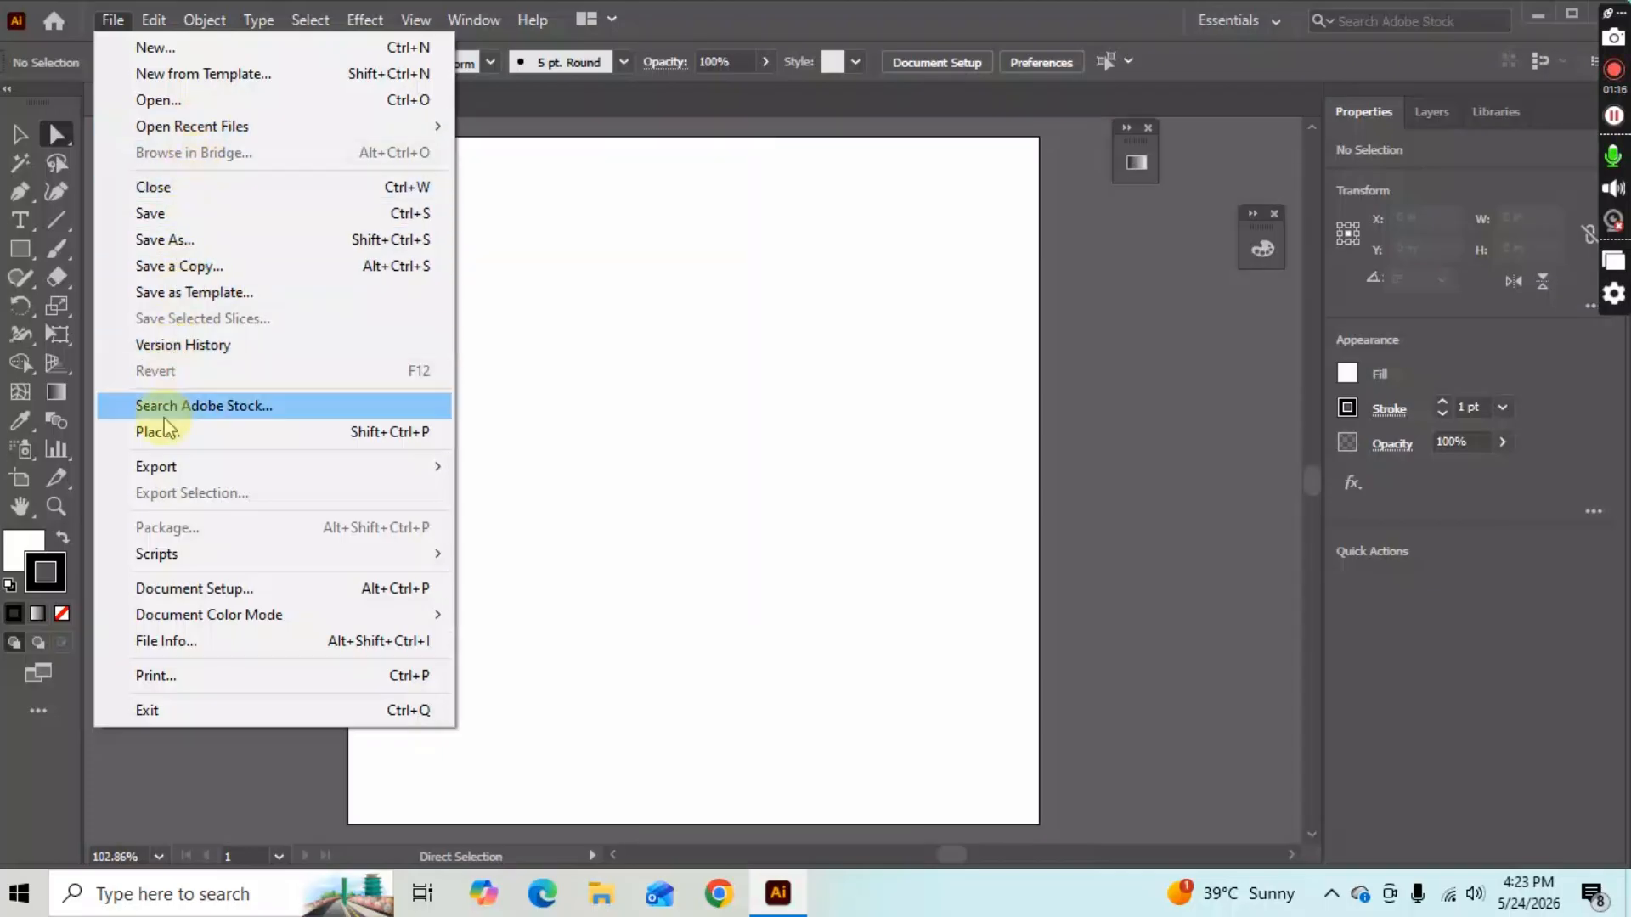
left_click(210, 431)
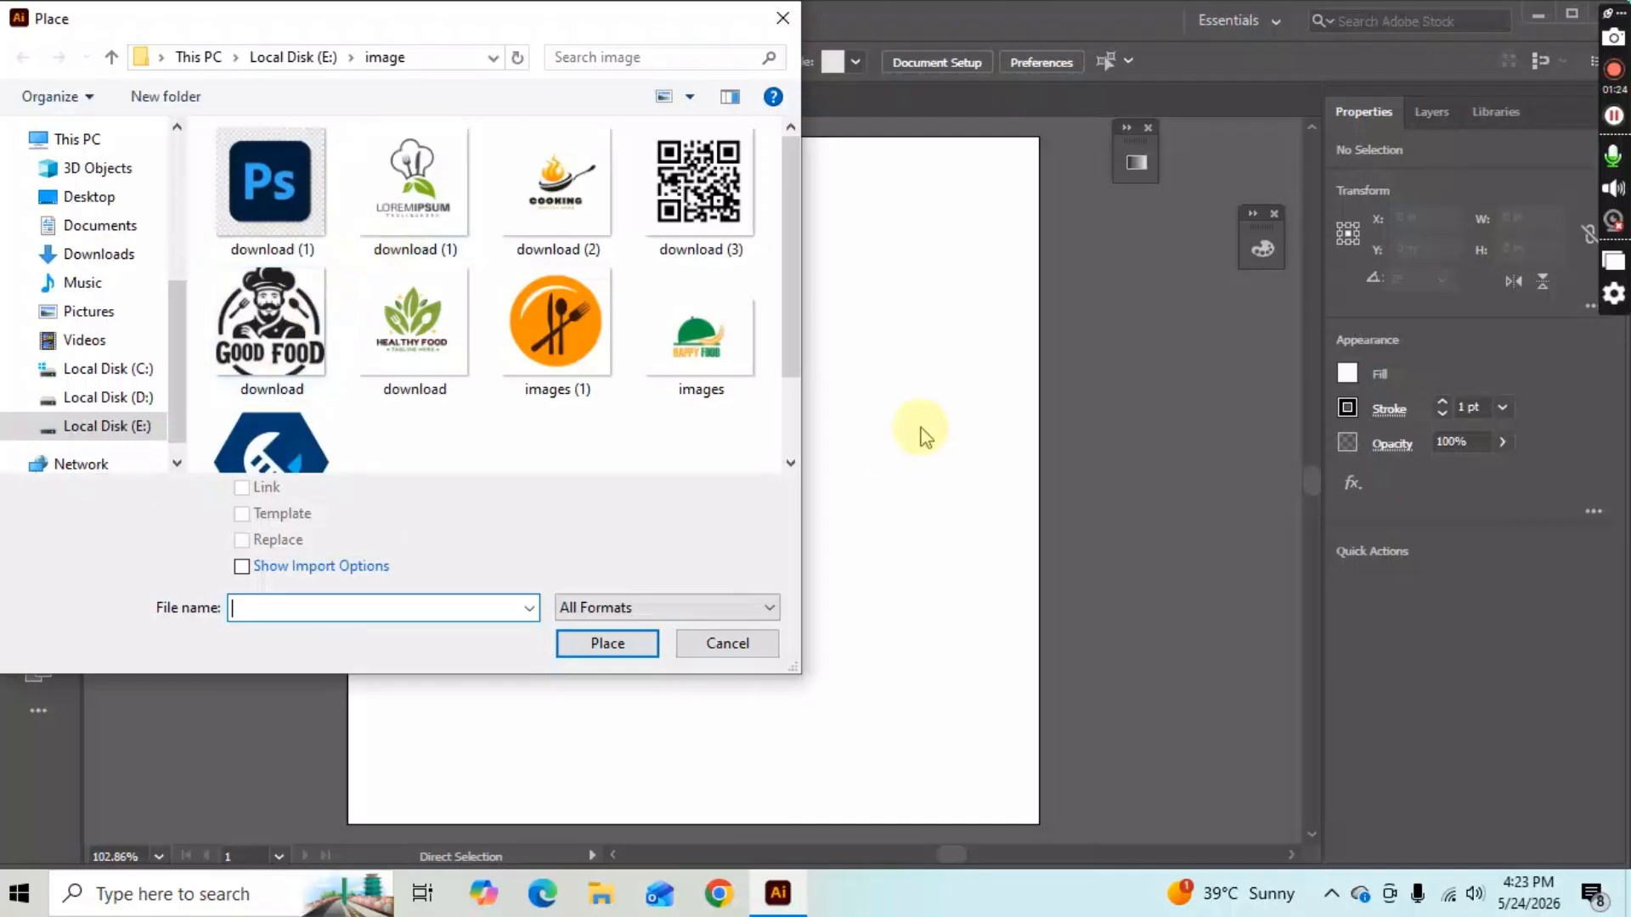
double_click(568, 364)
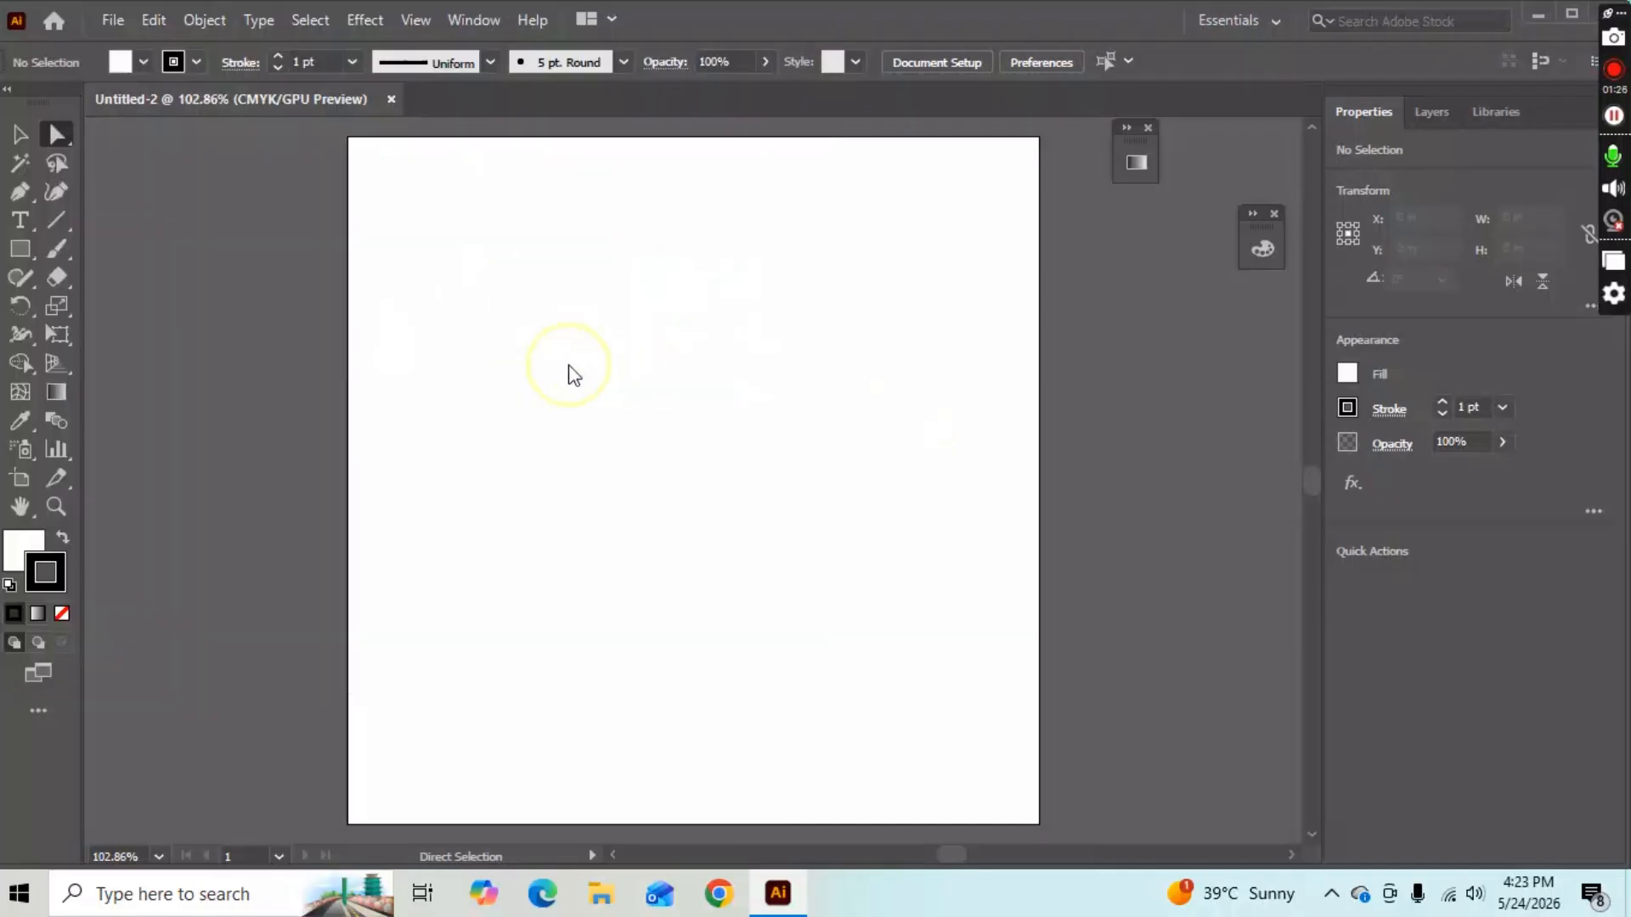
left_click(569, 364)
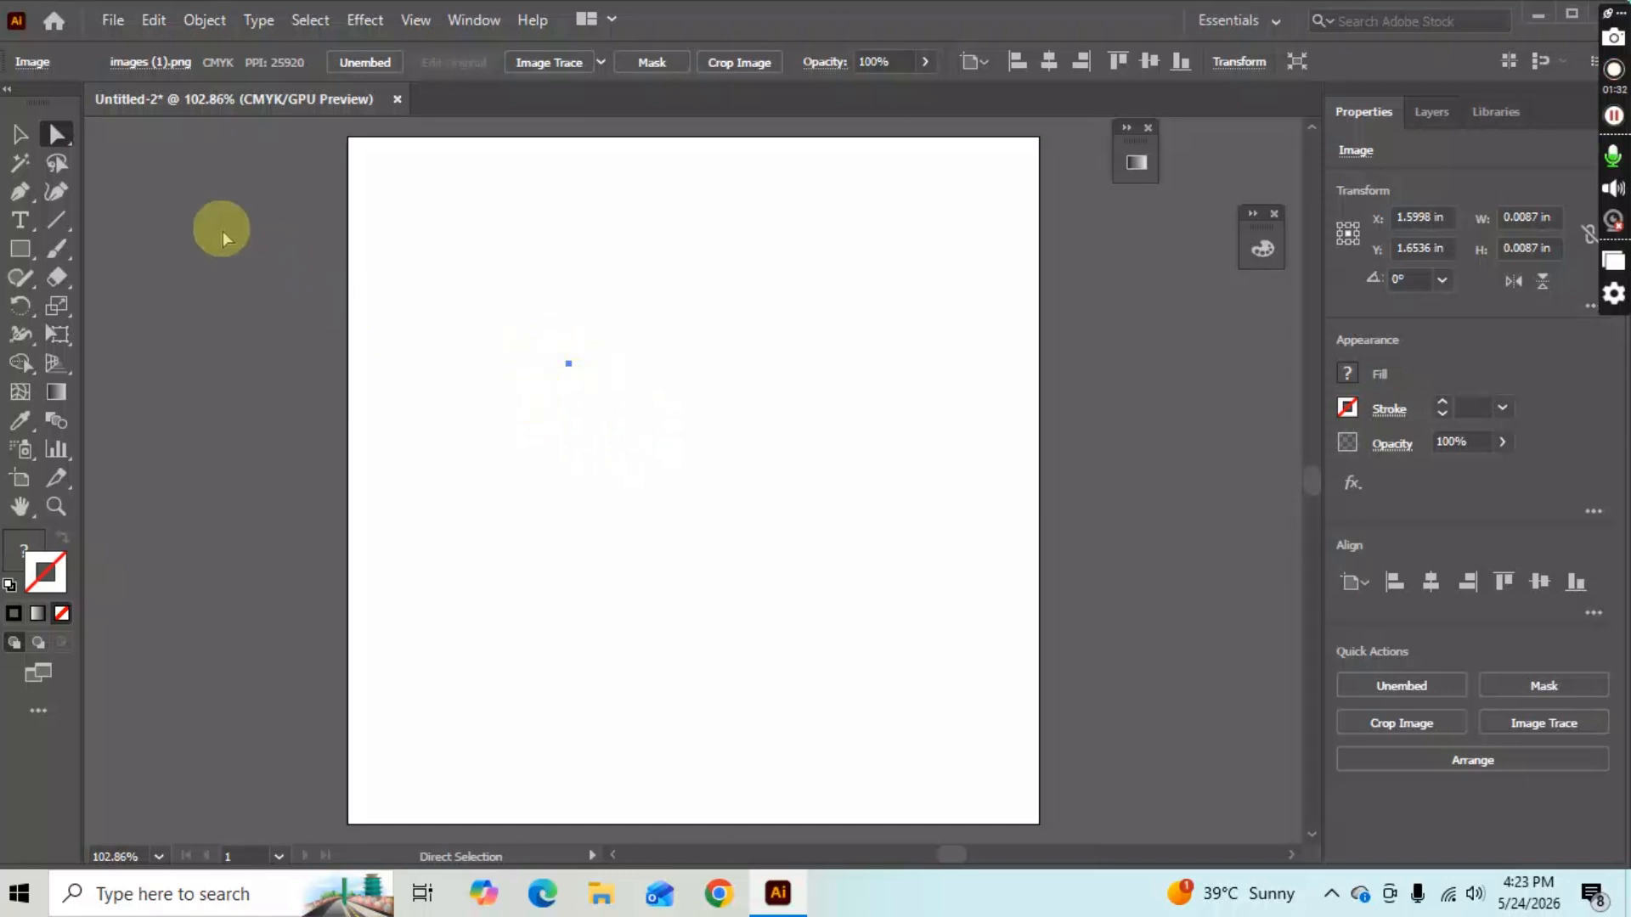
Try to enlarge the tiny placed picture, then undo both the resize and the placement.
left_click(20, 134)
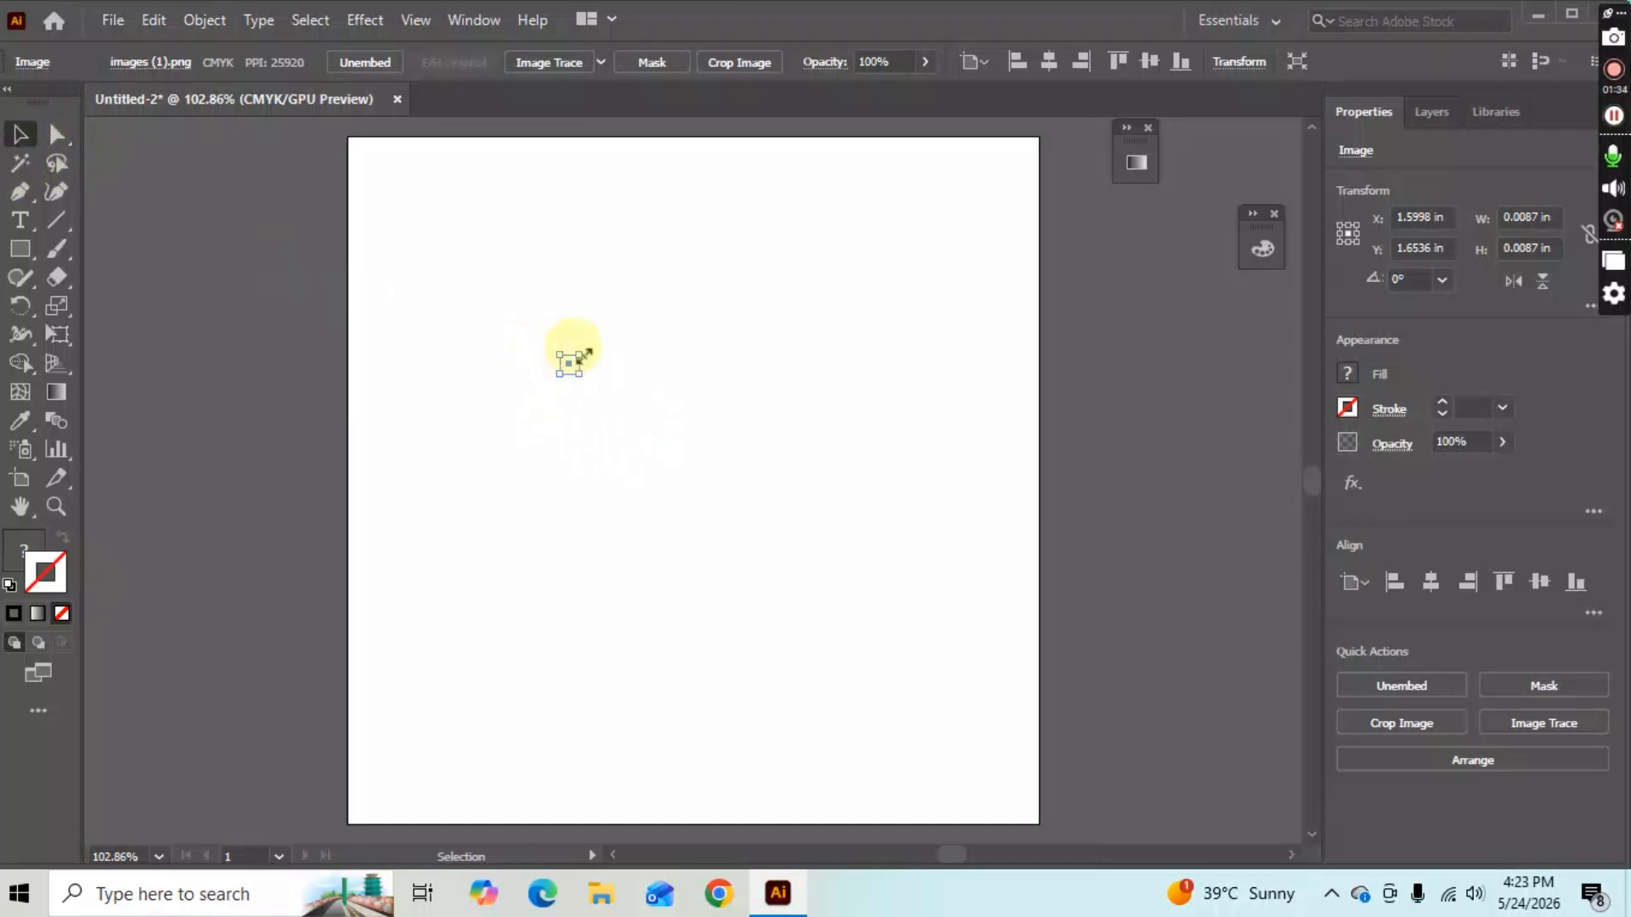
left_click_drag(572, 353, 1015, 229)
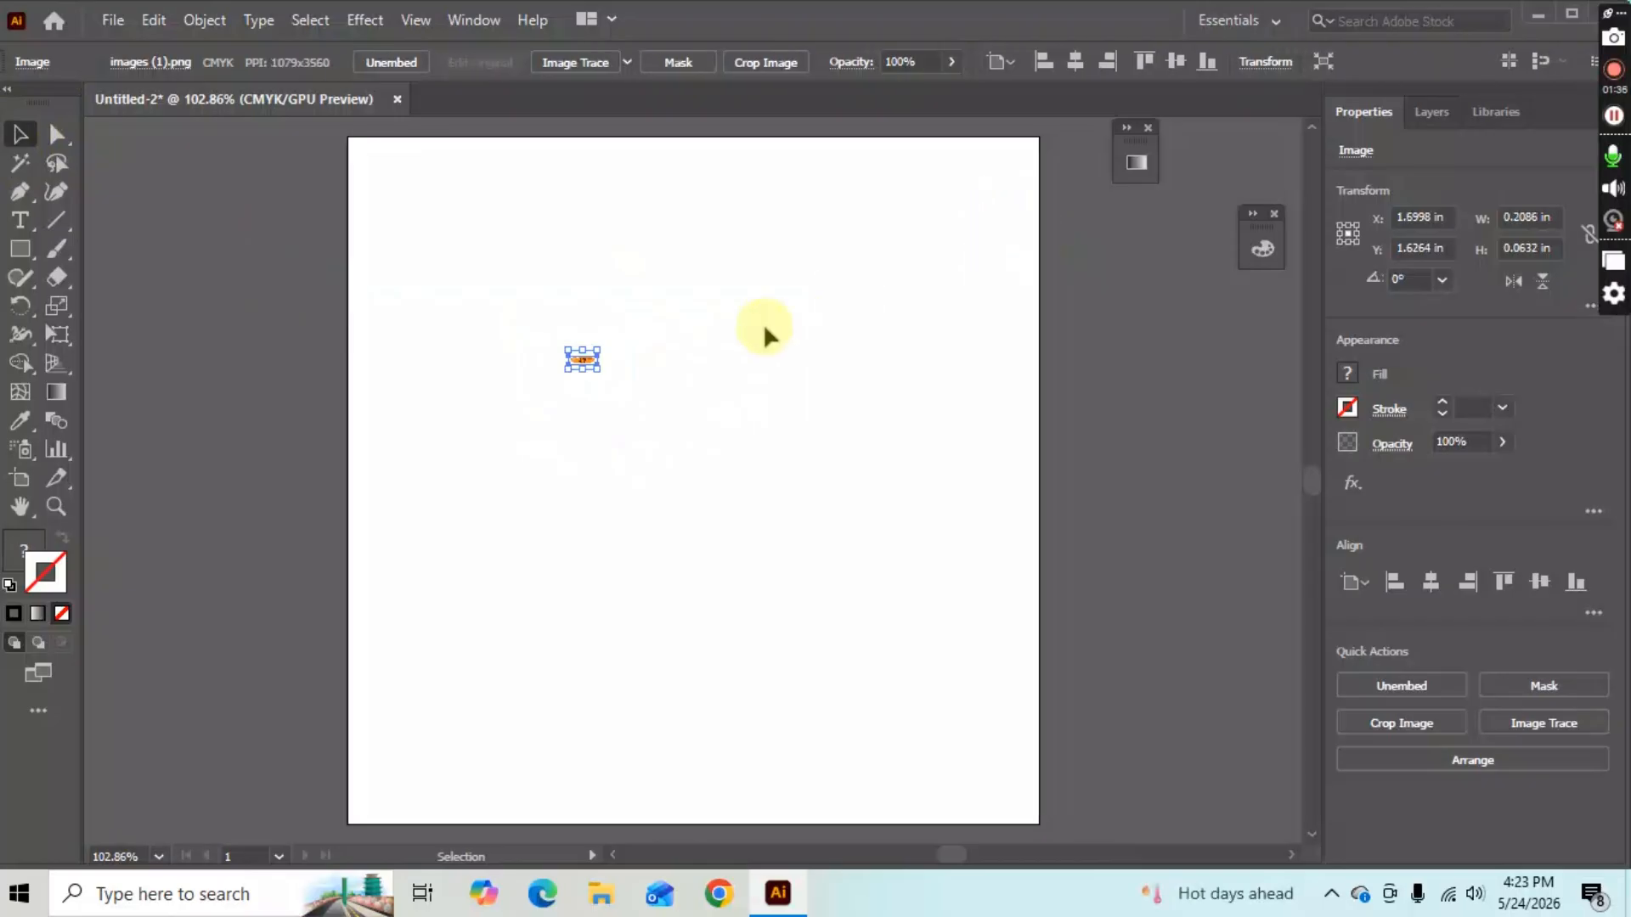
key("ctrl+z")
key("ctrl+z")
left_click(591, 374)
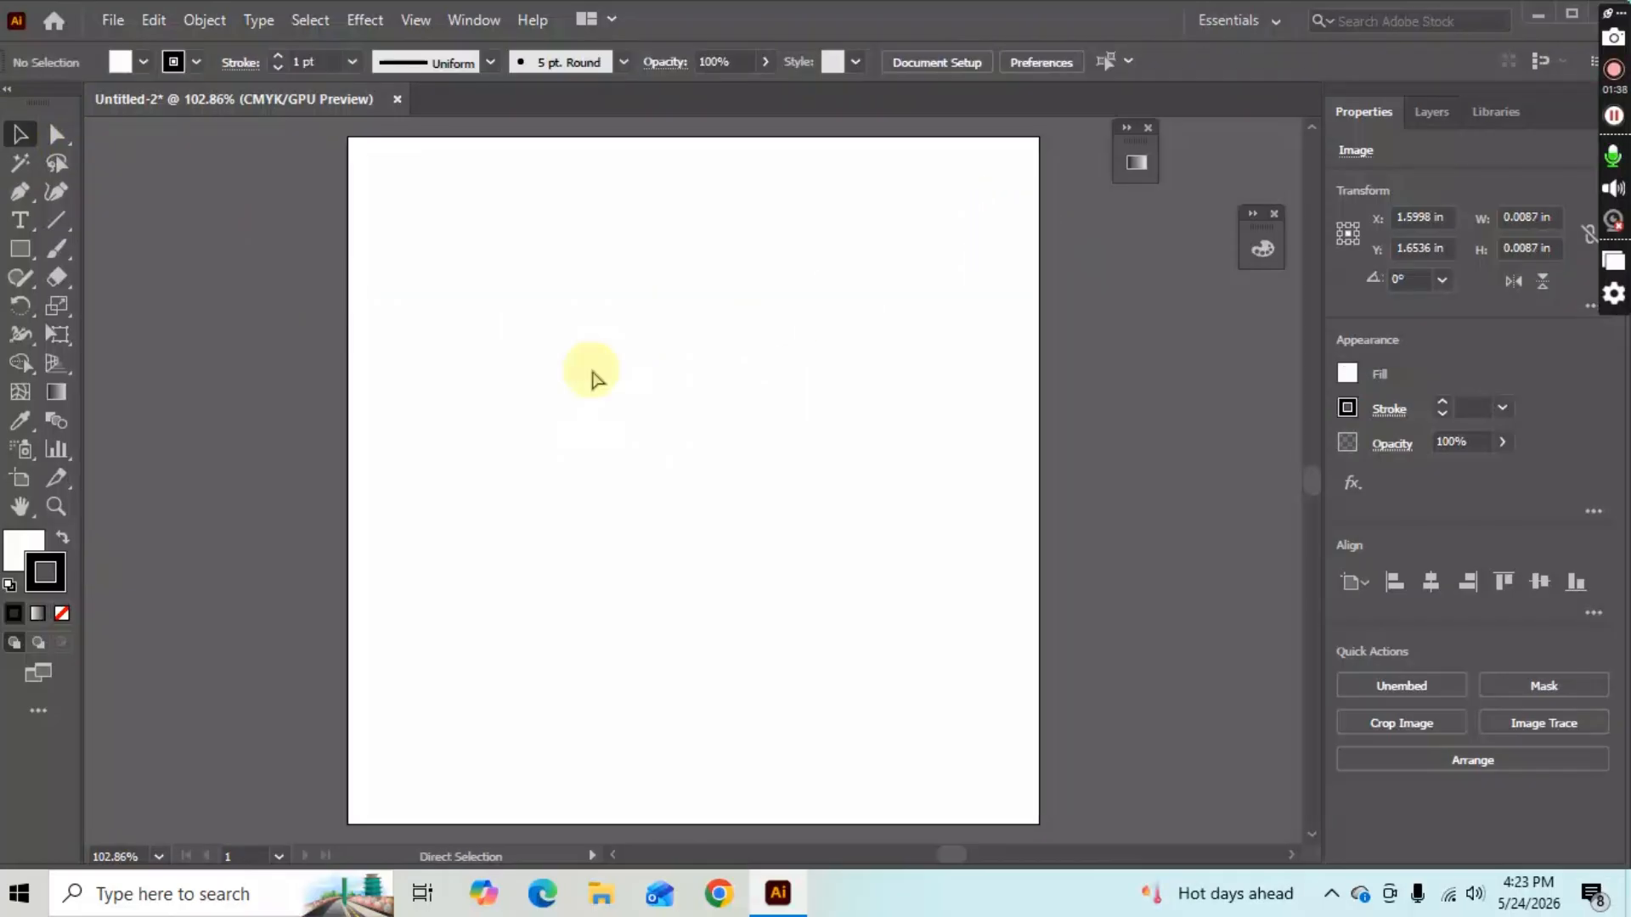
Place images (1) at its original size and move it into the artboard's upper-left corner.
left_click(113, 20)
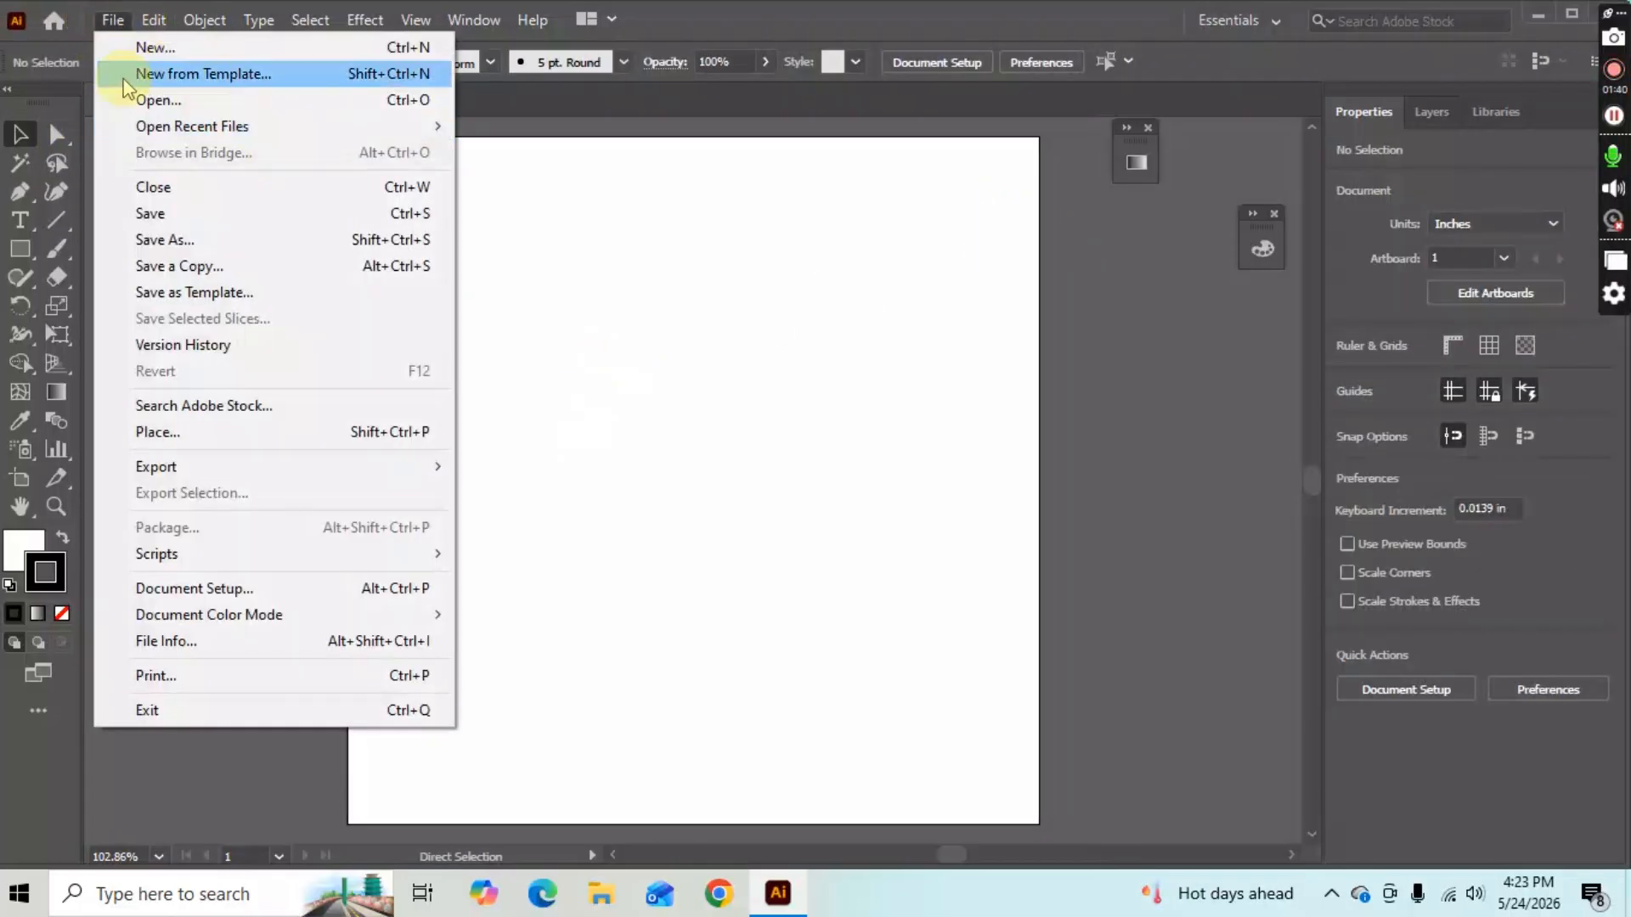
left_click(190, 432)
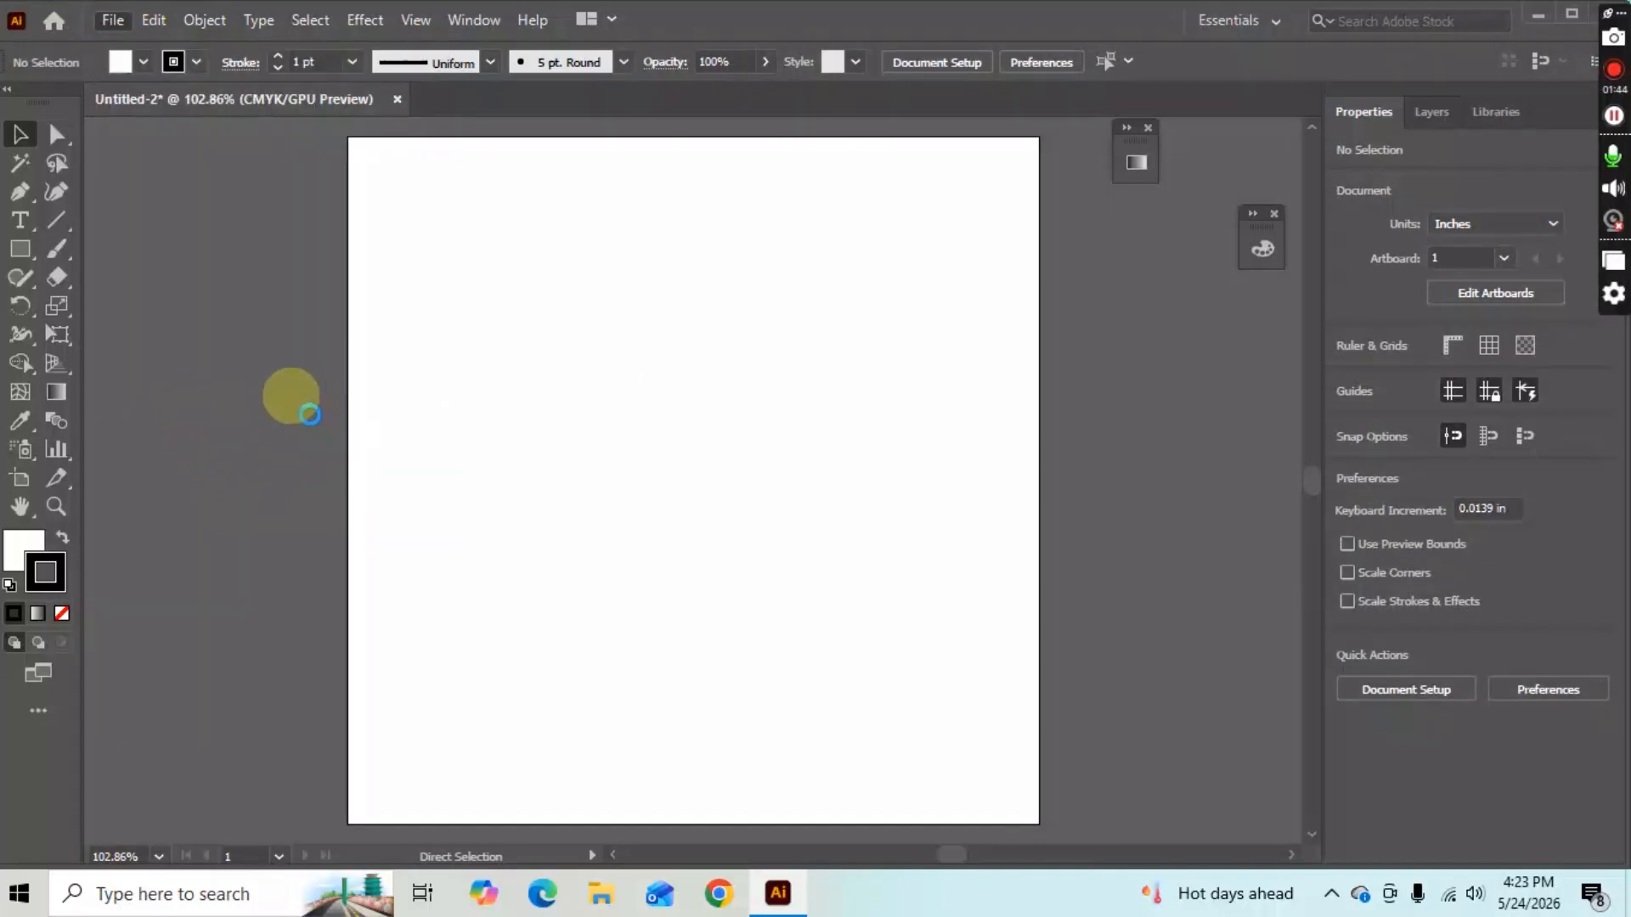
double_click(536, 370)
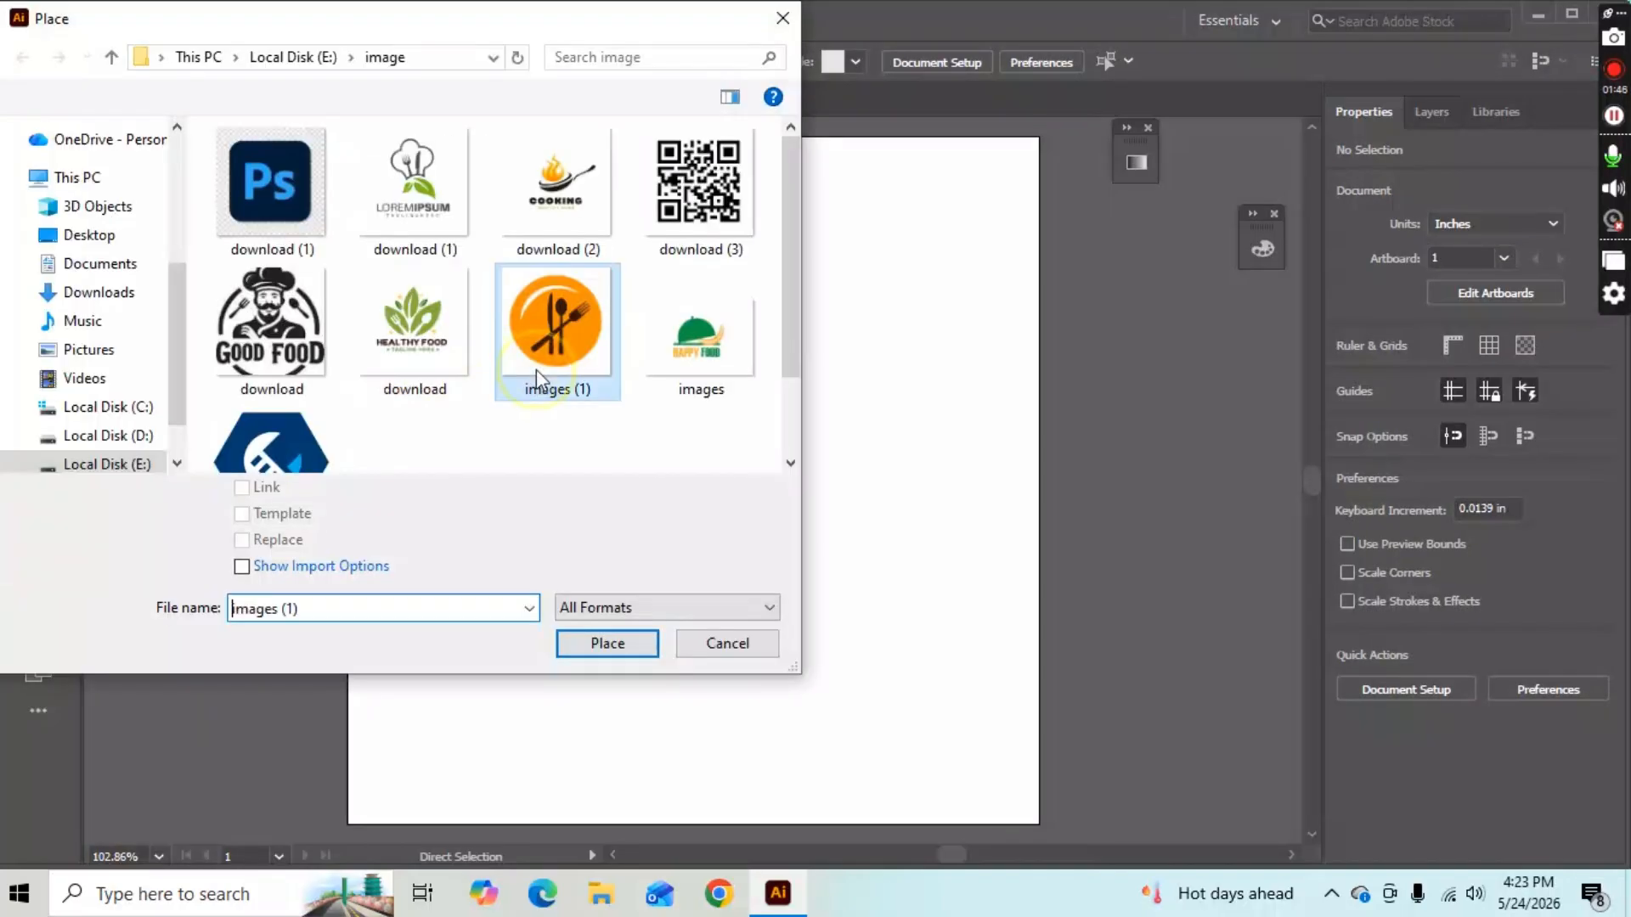
left_click(502, 321)
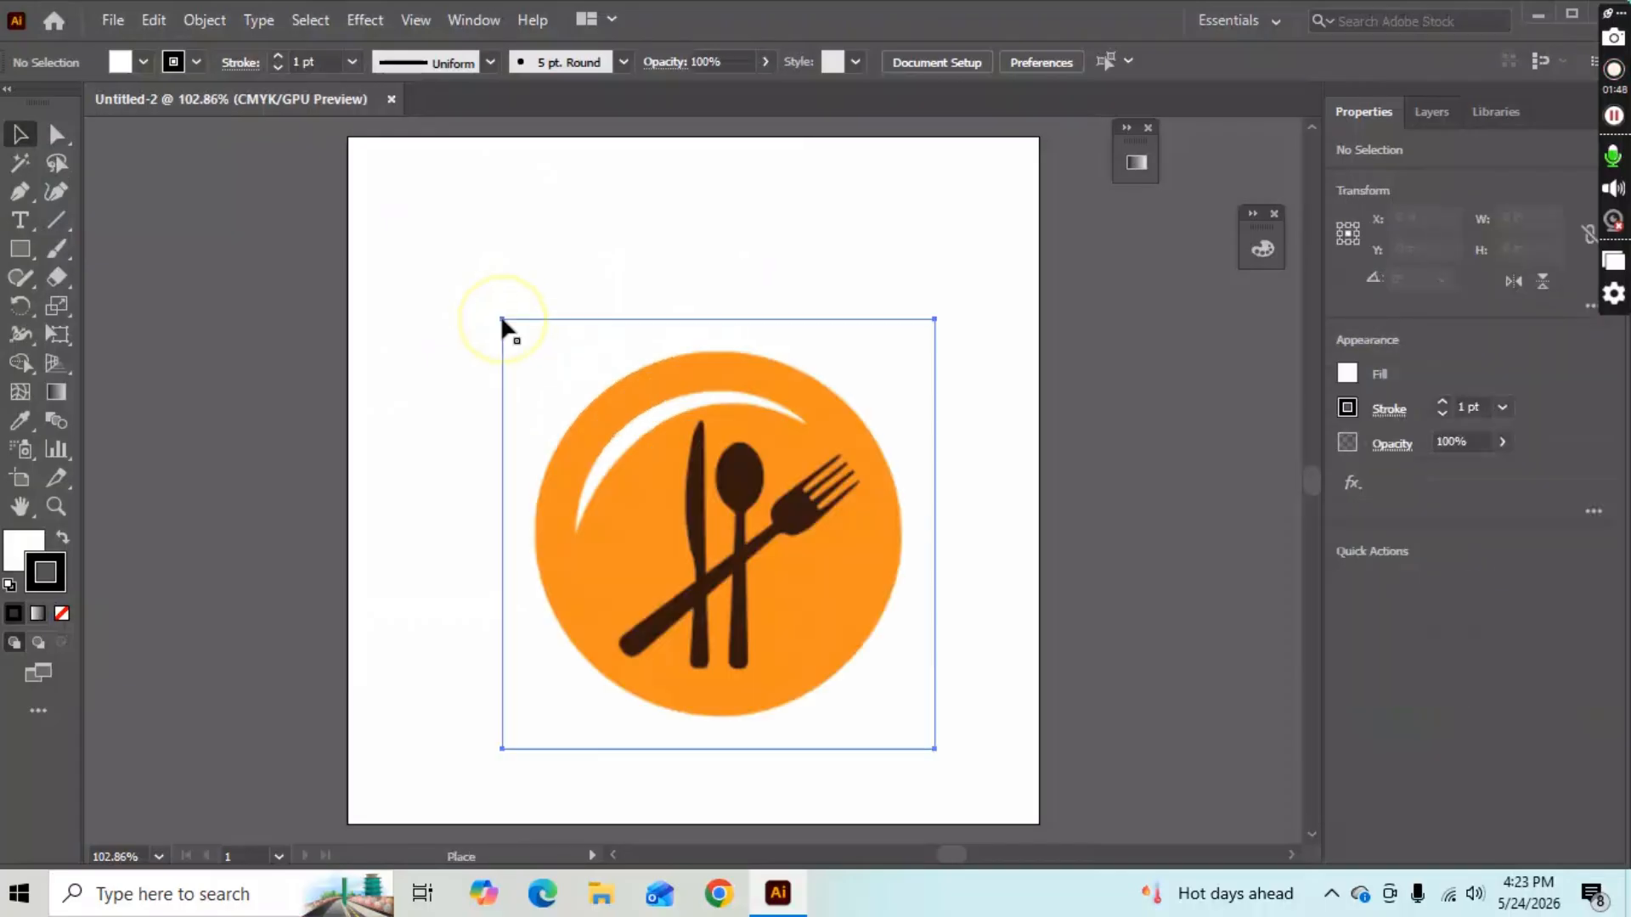
left_click_drag(699, 518, 567, 369)
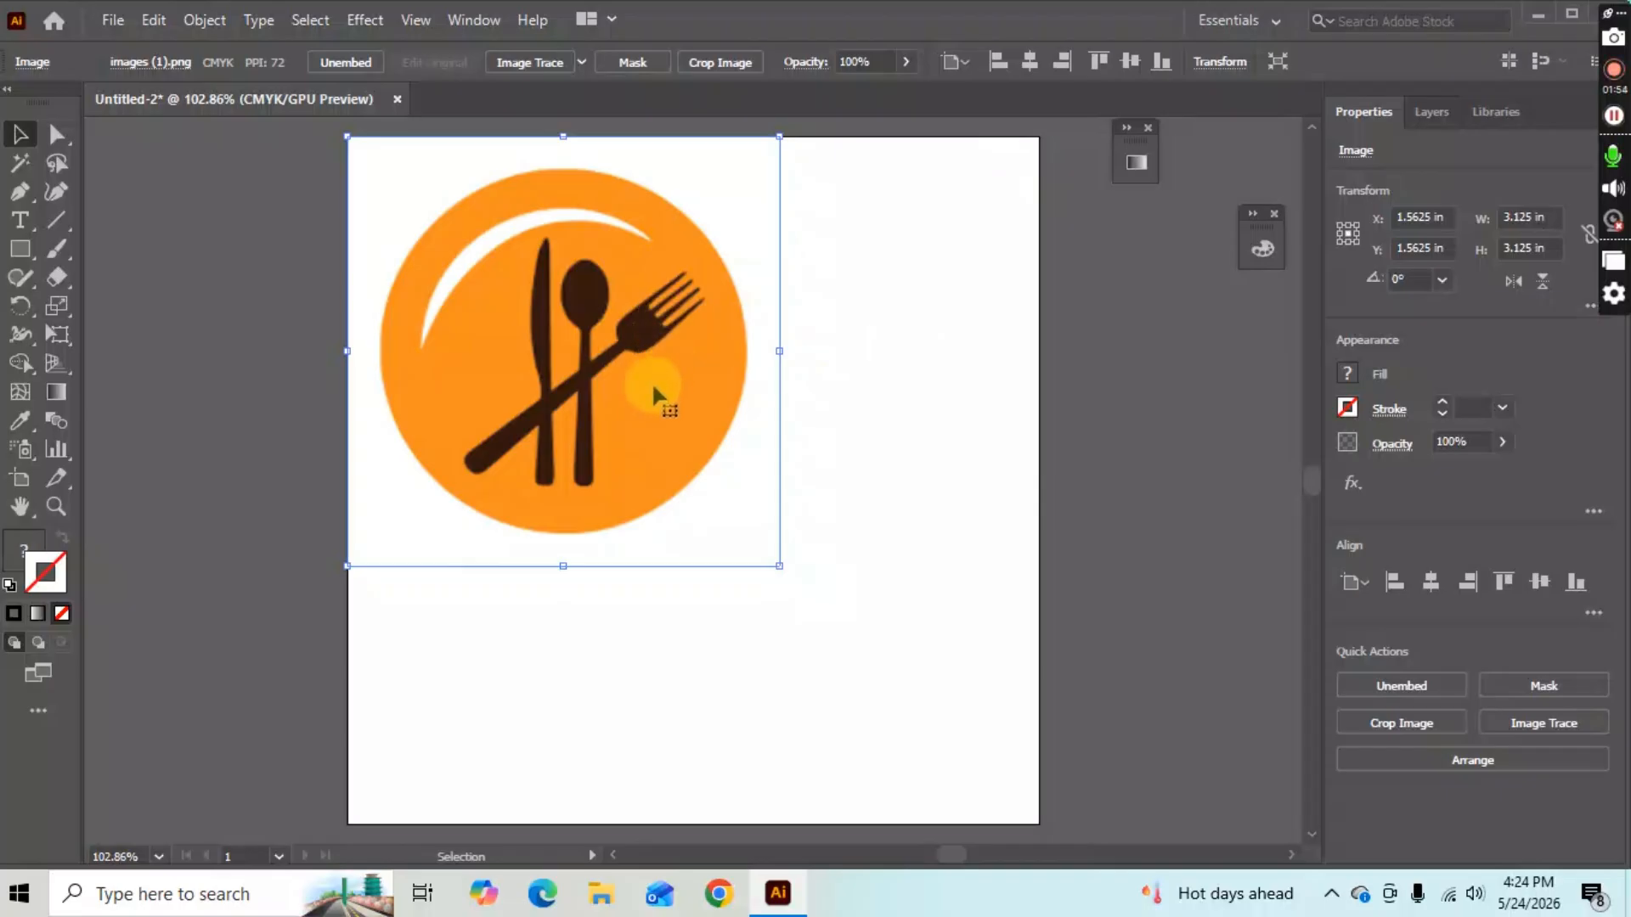
Move the plate image to the middle of the artboard, at about X 2.5 in, Y 2.45 in.
left_click(24, 137)
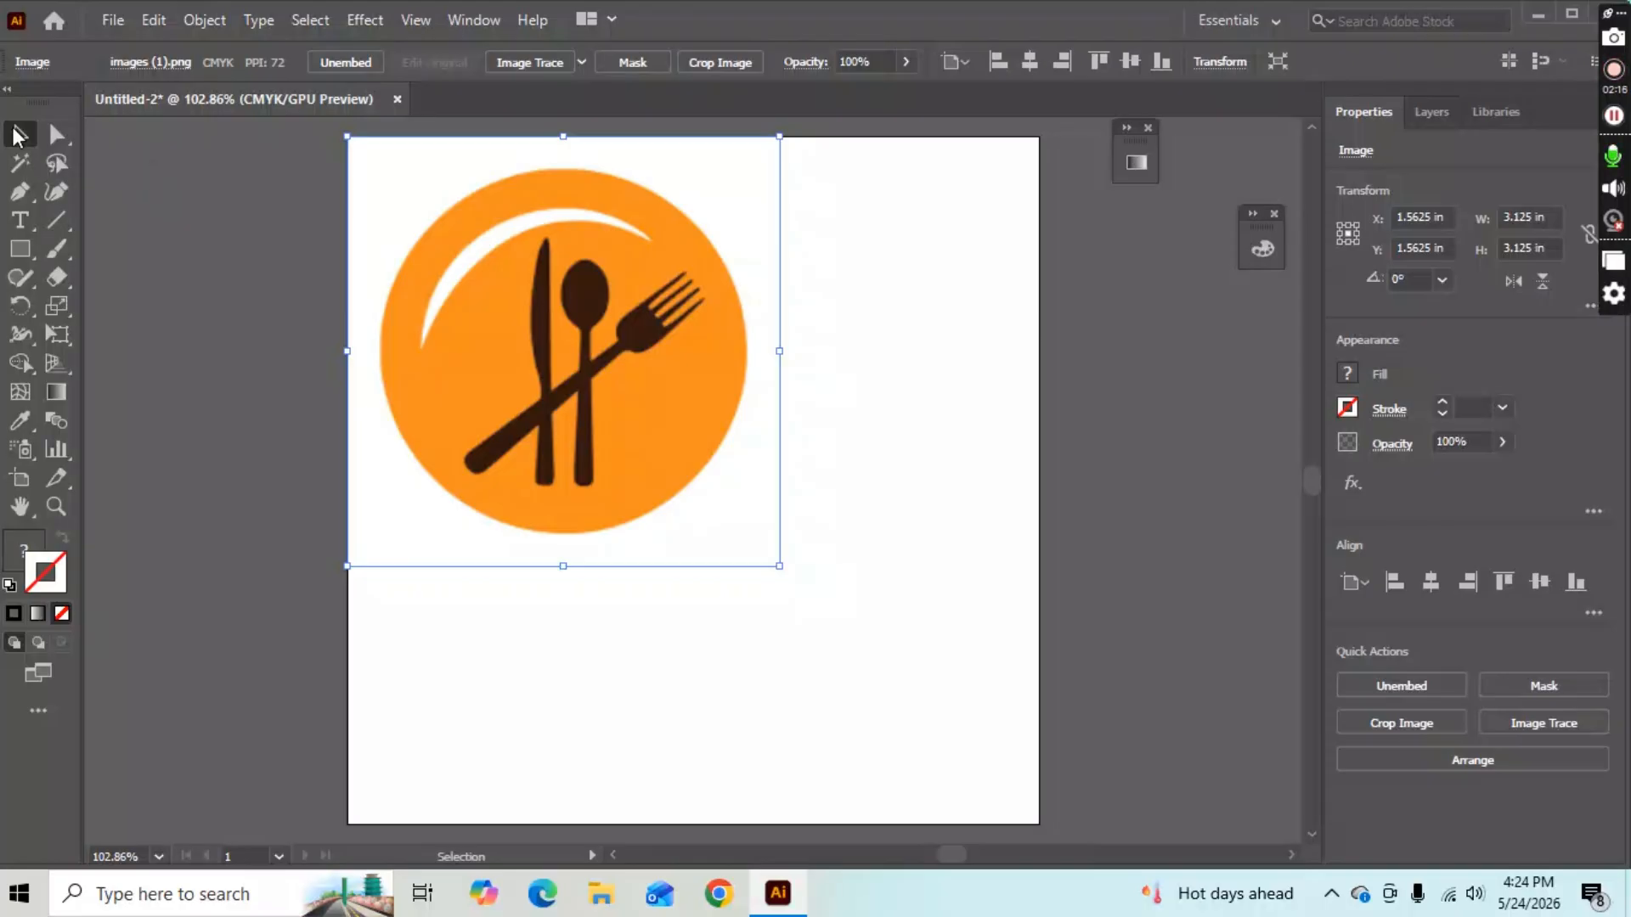
left_click(20, 250)
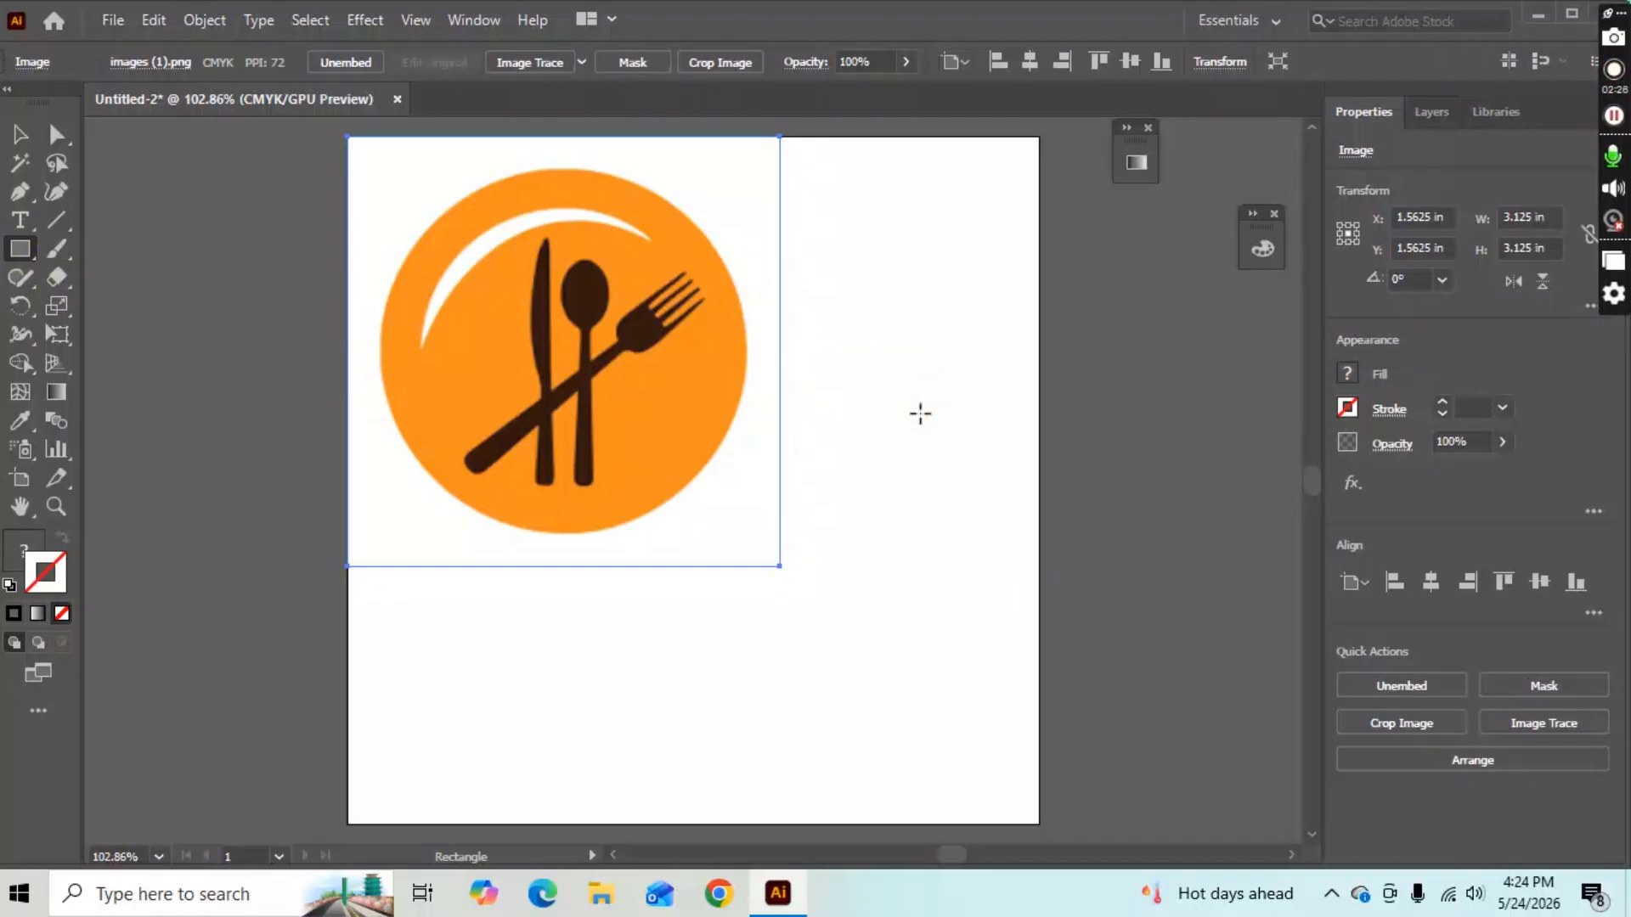
key("v")
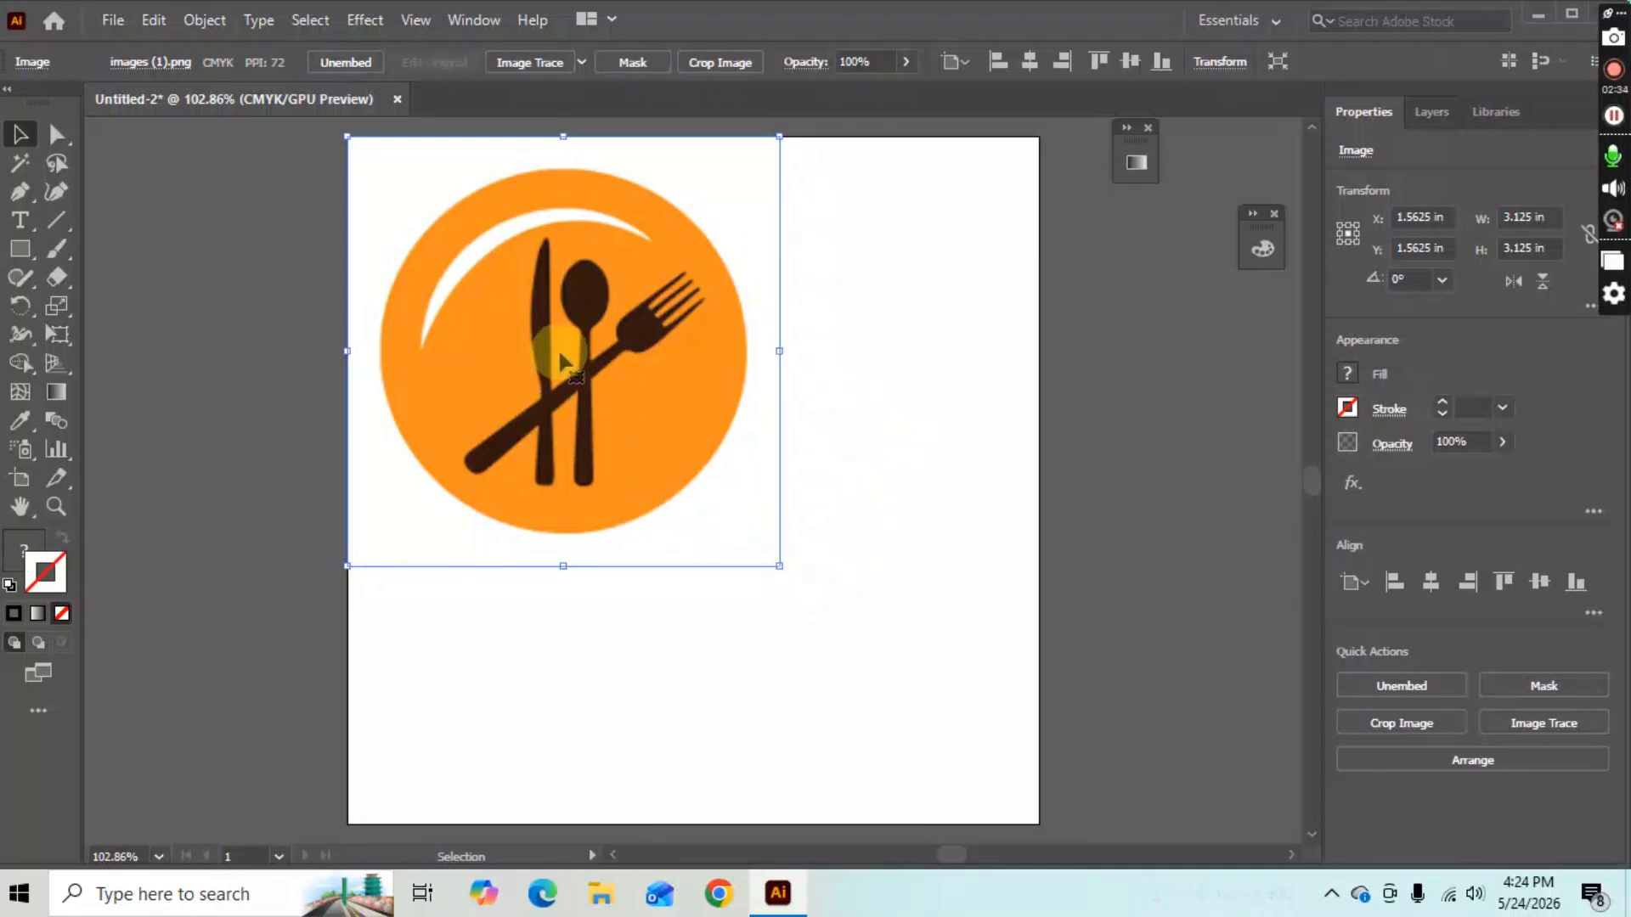
left_click_drag(559, 353, 724, 439)
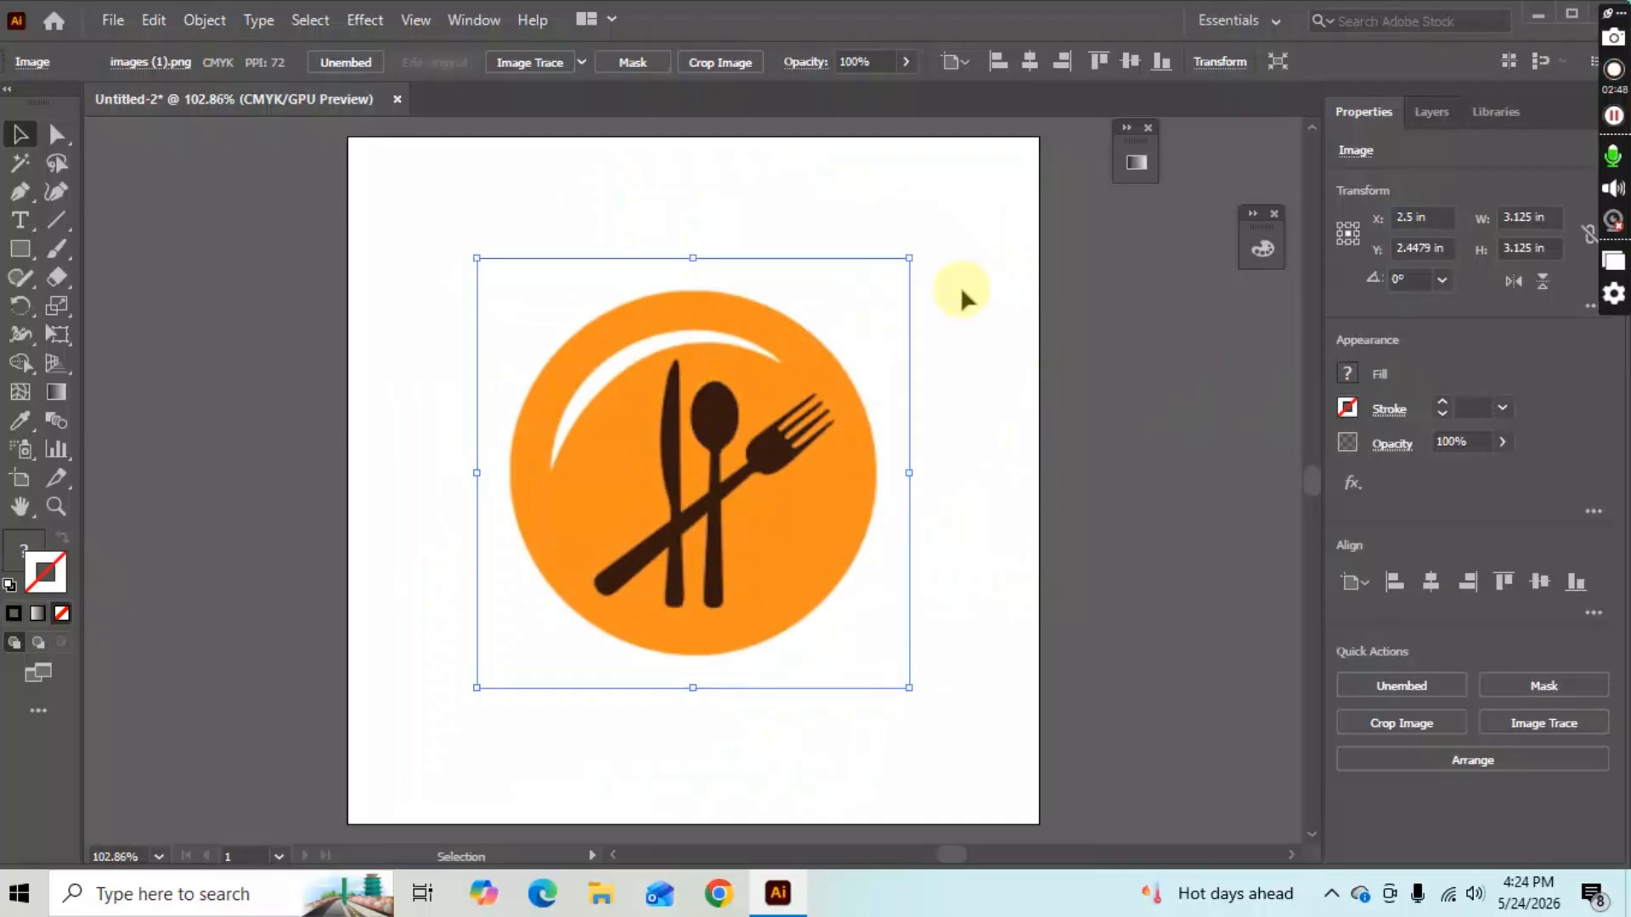
Scale the plate image proportionally to about 1.56 × 1.56 in and move it up near the artboard's top edge.
left_click_drag(907, 255, 566, 381)
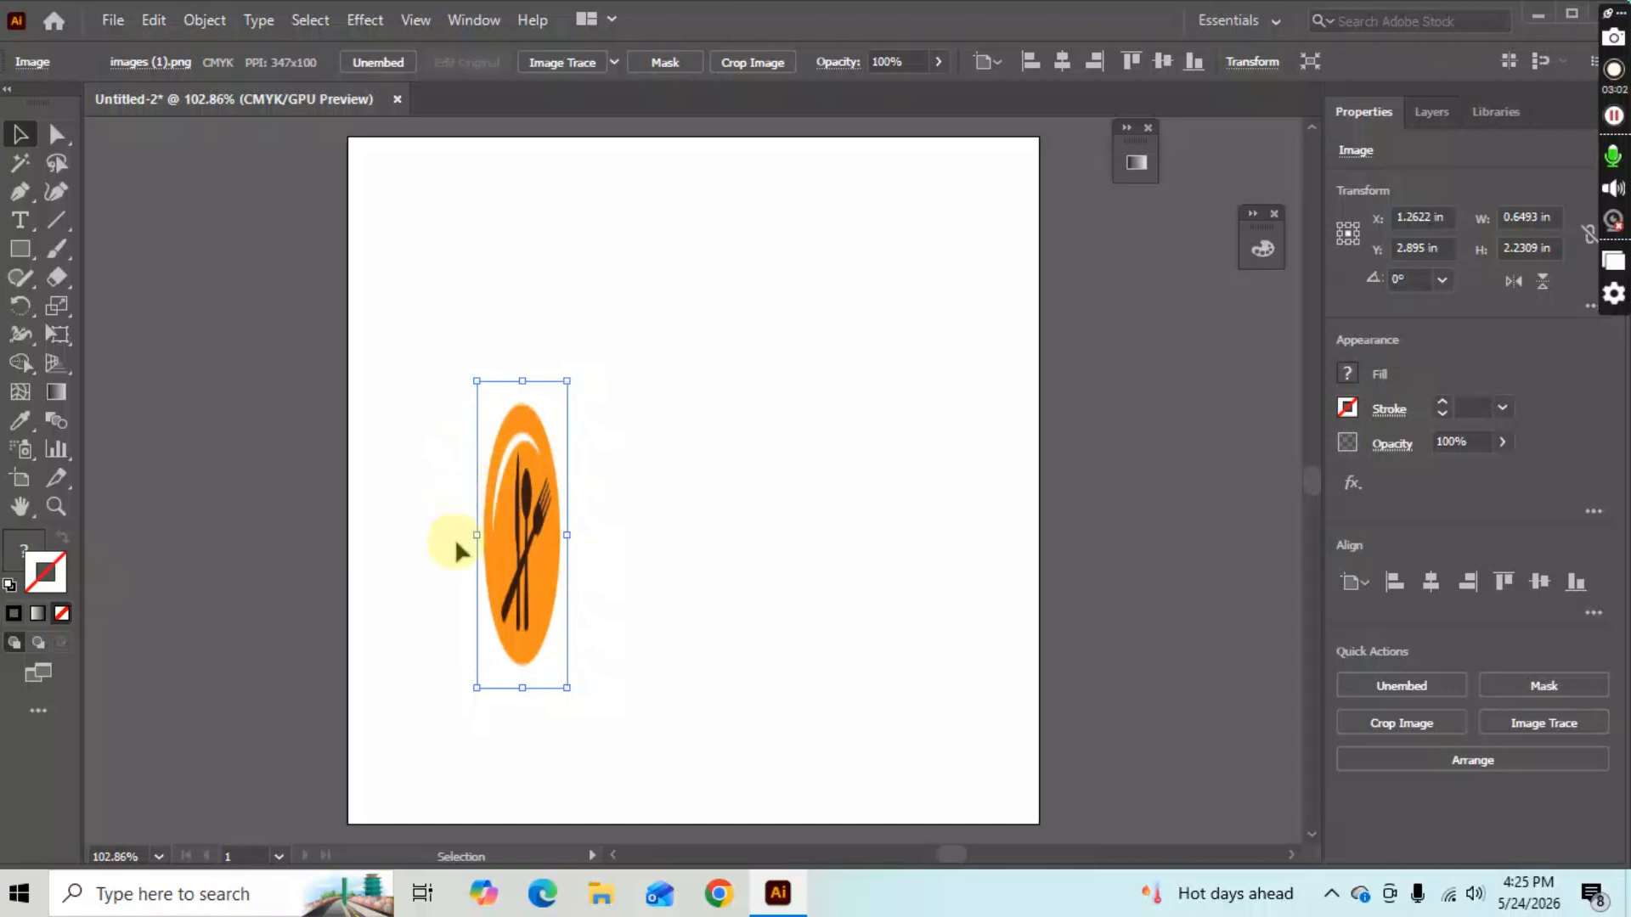
key("ctrl+z")
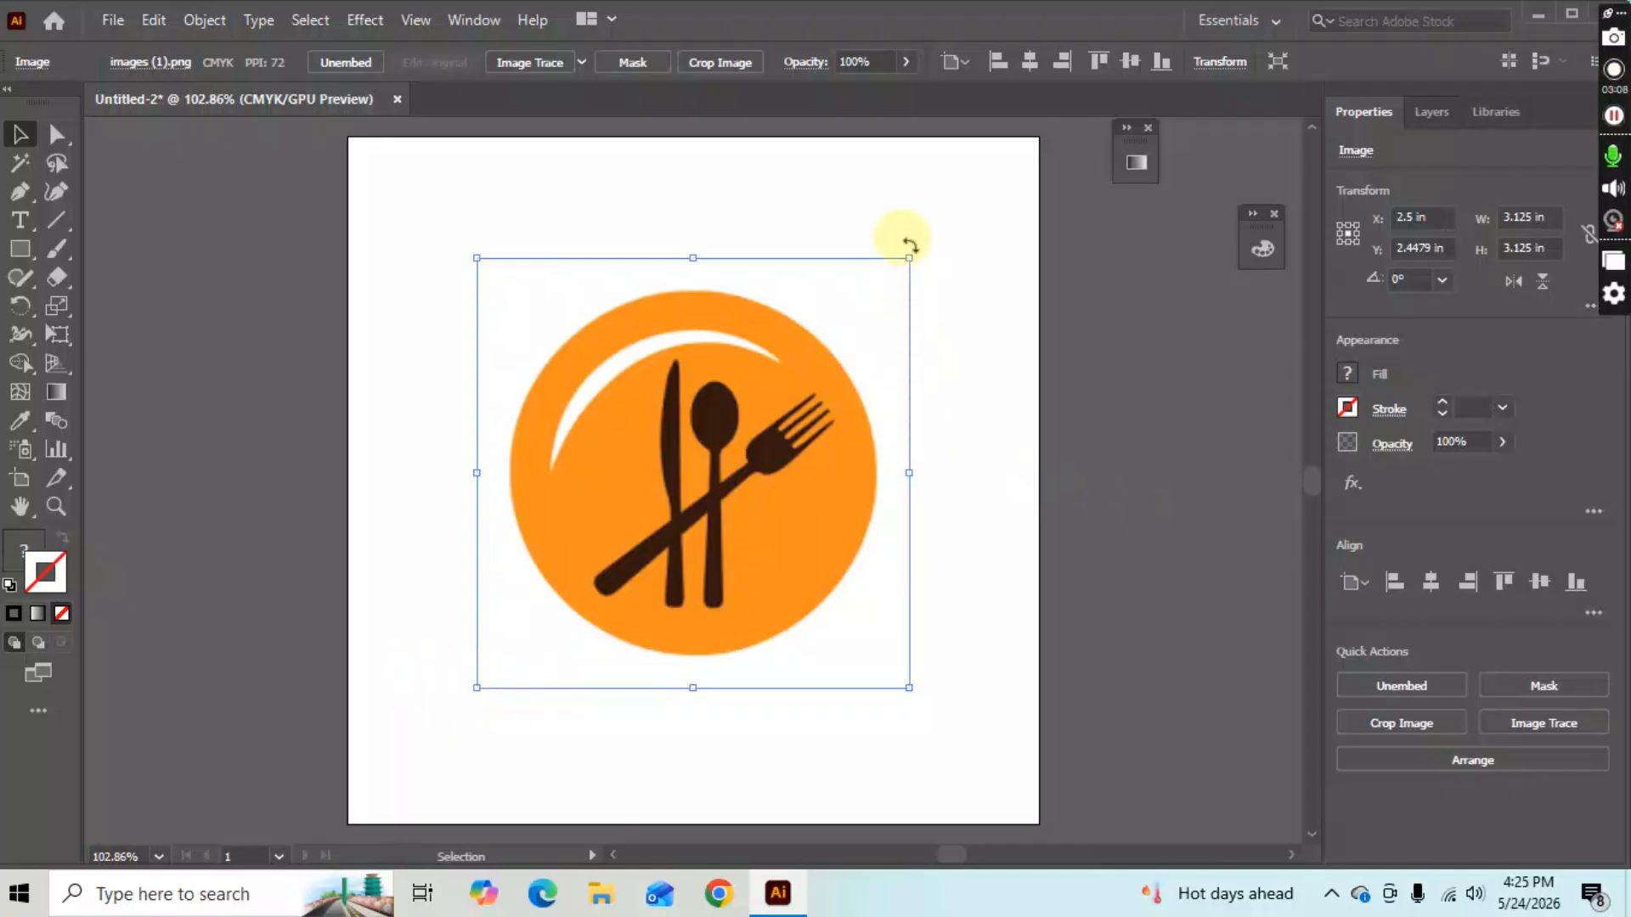
left_click_drag(909, 257, 679, 393)
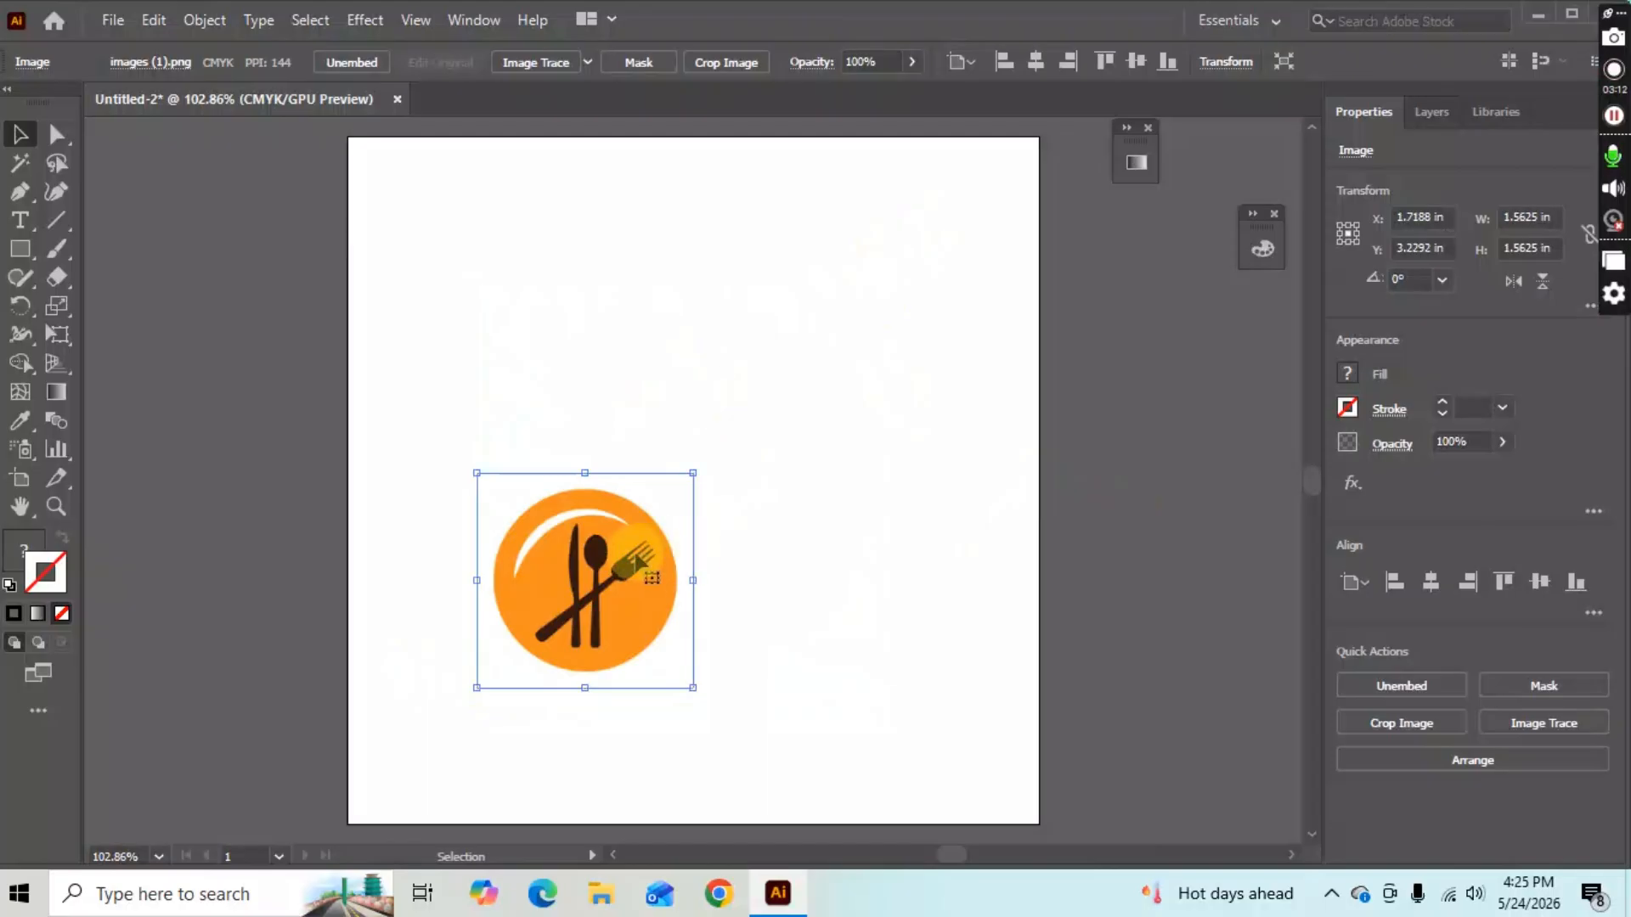
left_click_drag(633, 557, 710, 269)
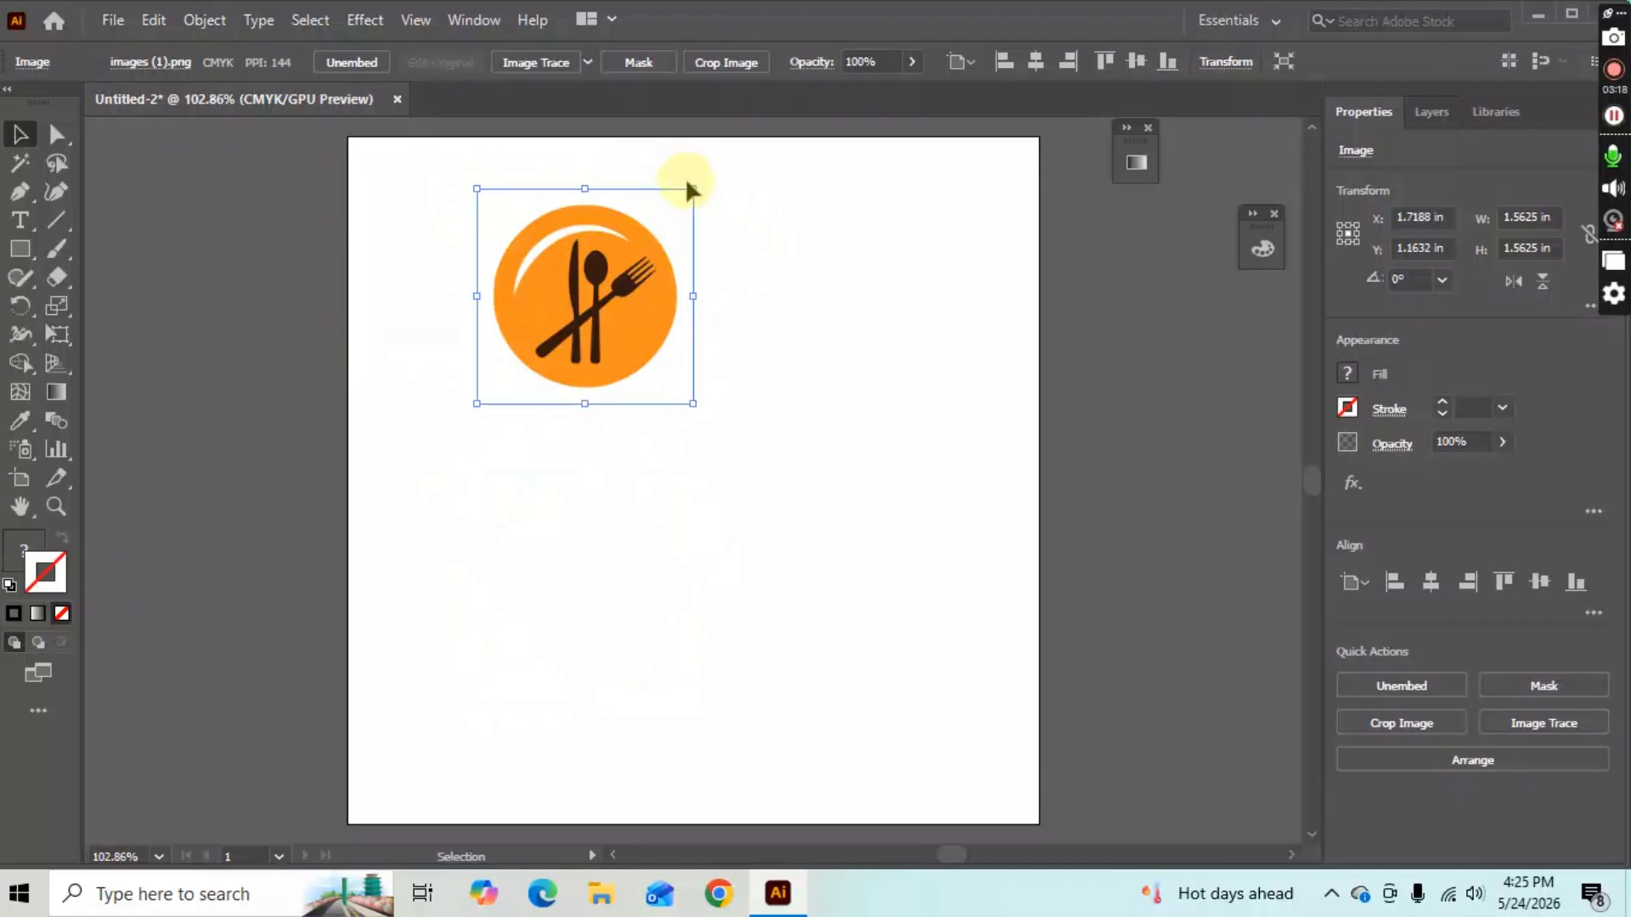
Try rotating the plate image to 225° and 180°, then return it to its upright 0° orientation.
left_click_drag(704, 181, 579, 375)
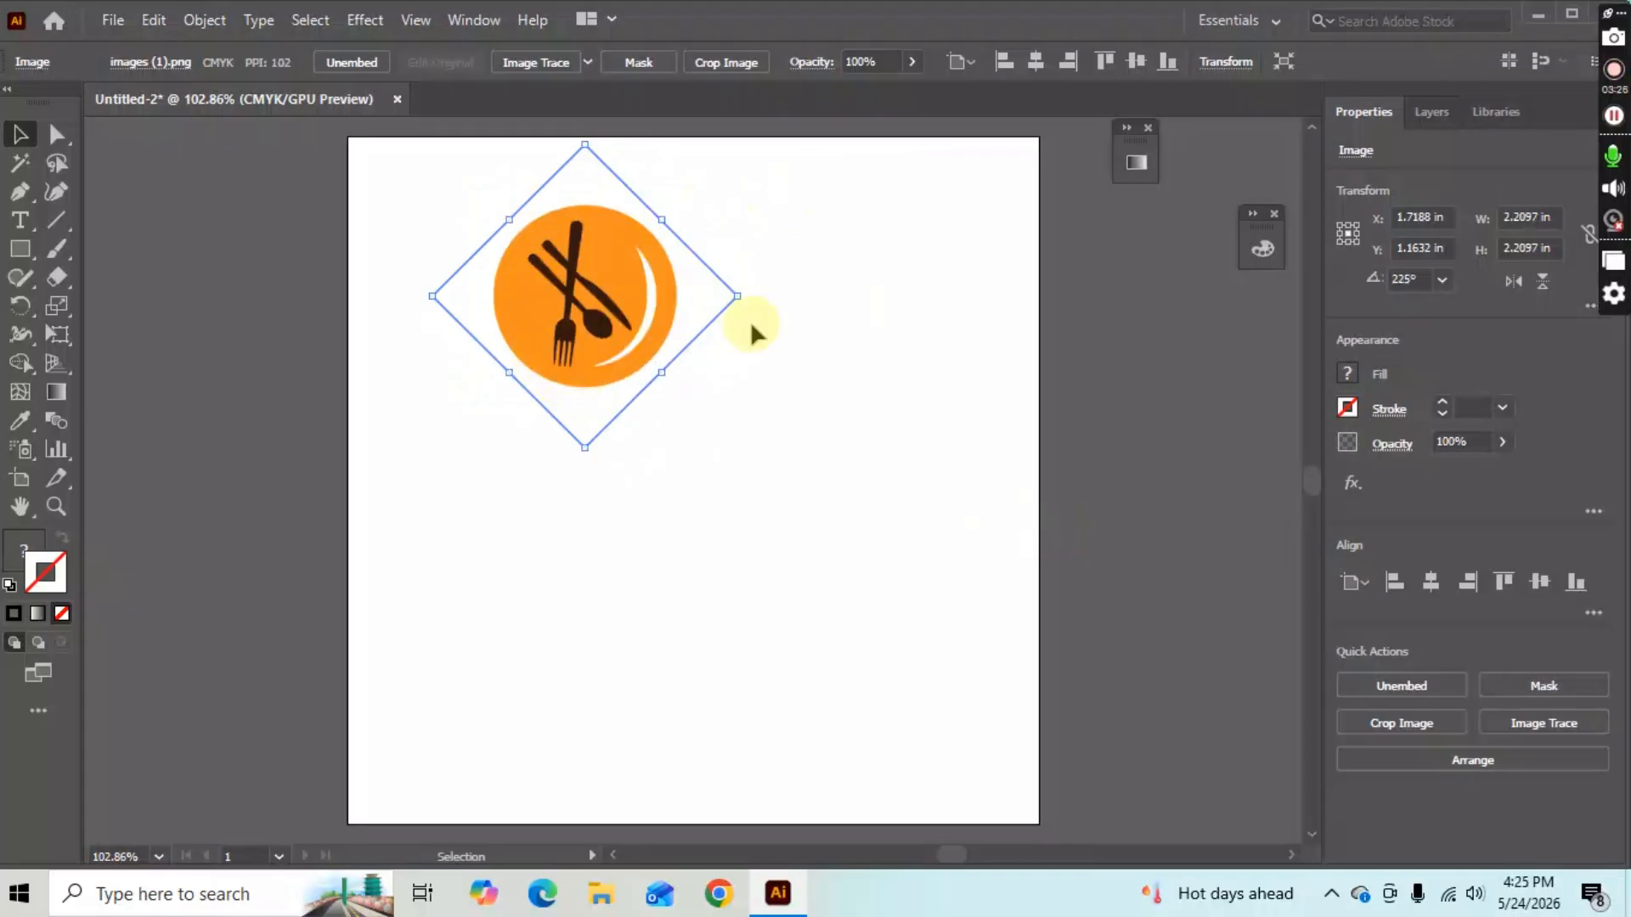
left_click_drag(747, 309, 674, 411)
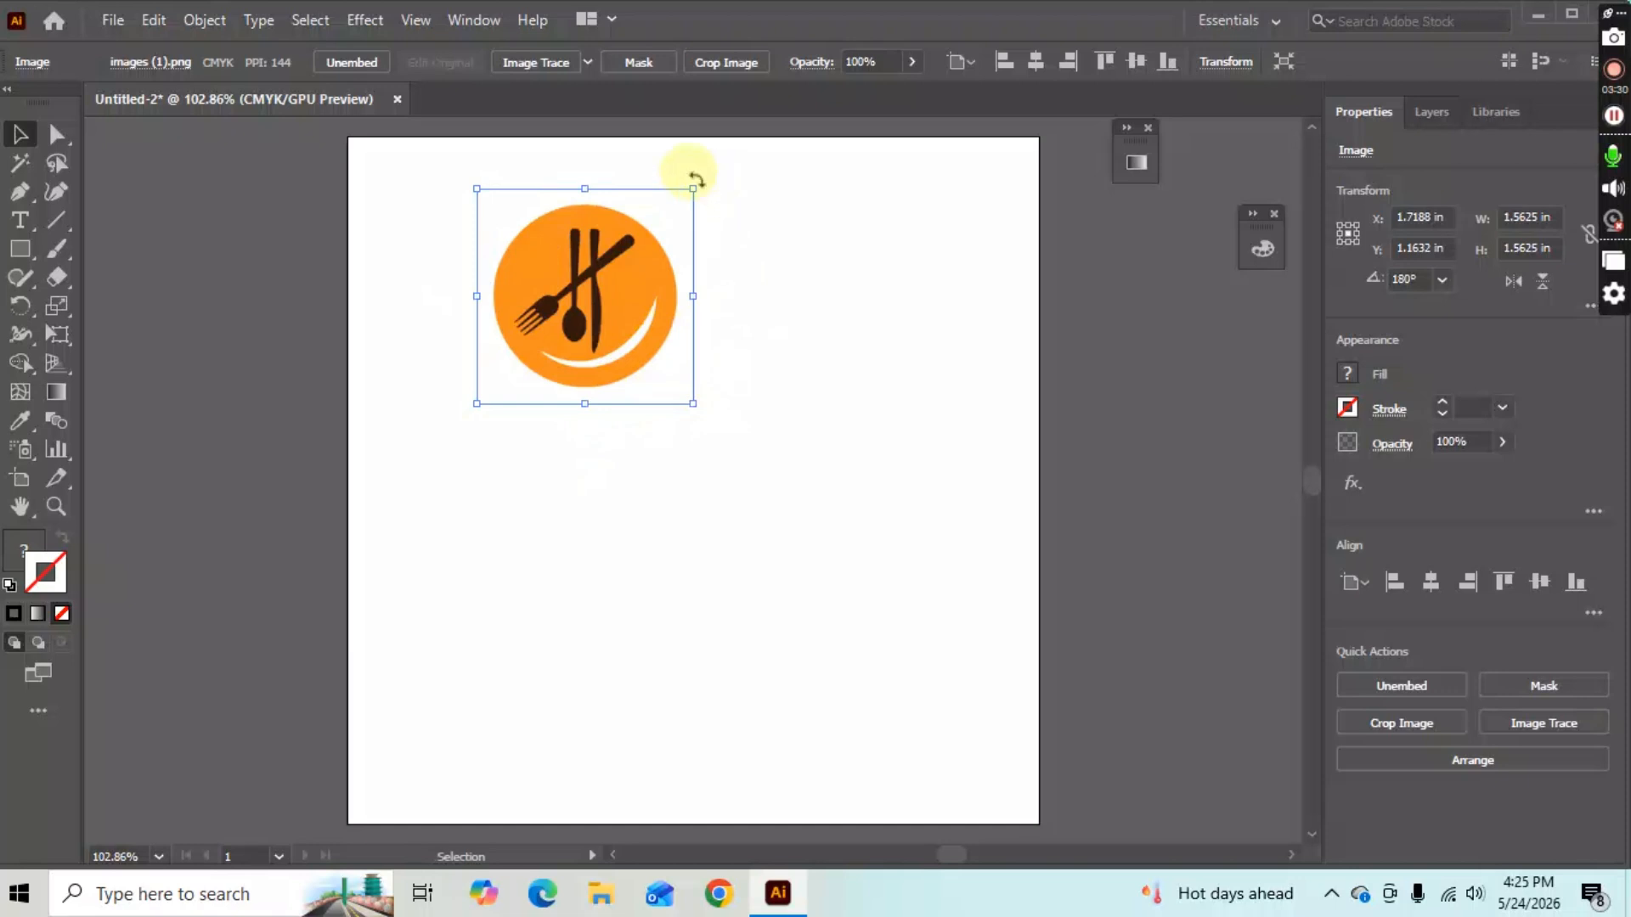
left_click_drag(705, 207, 534, 374)
key("ctrl+z")
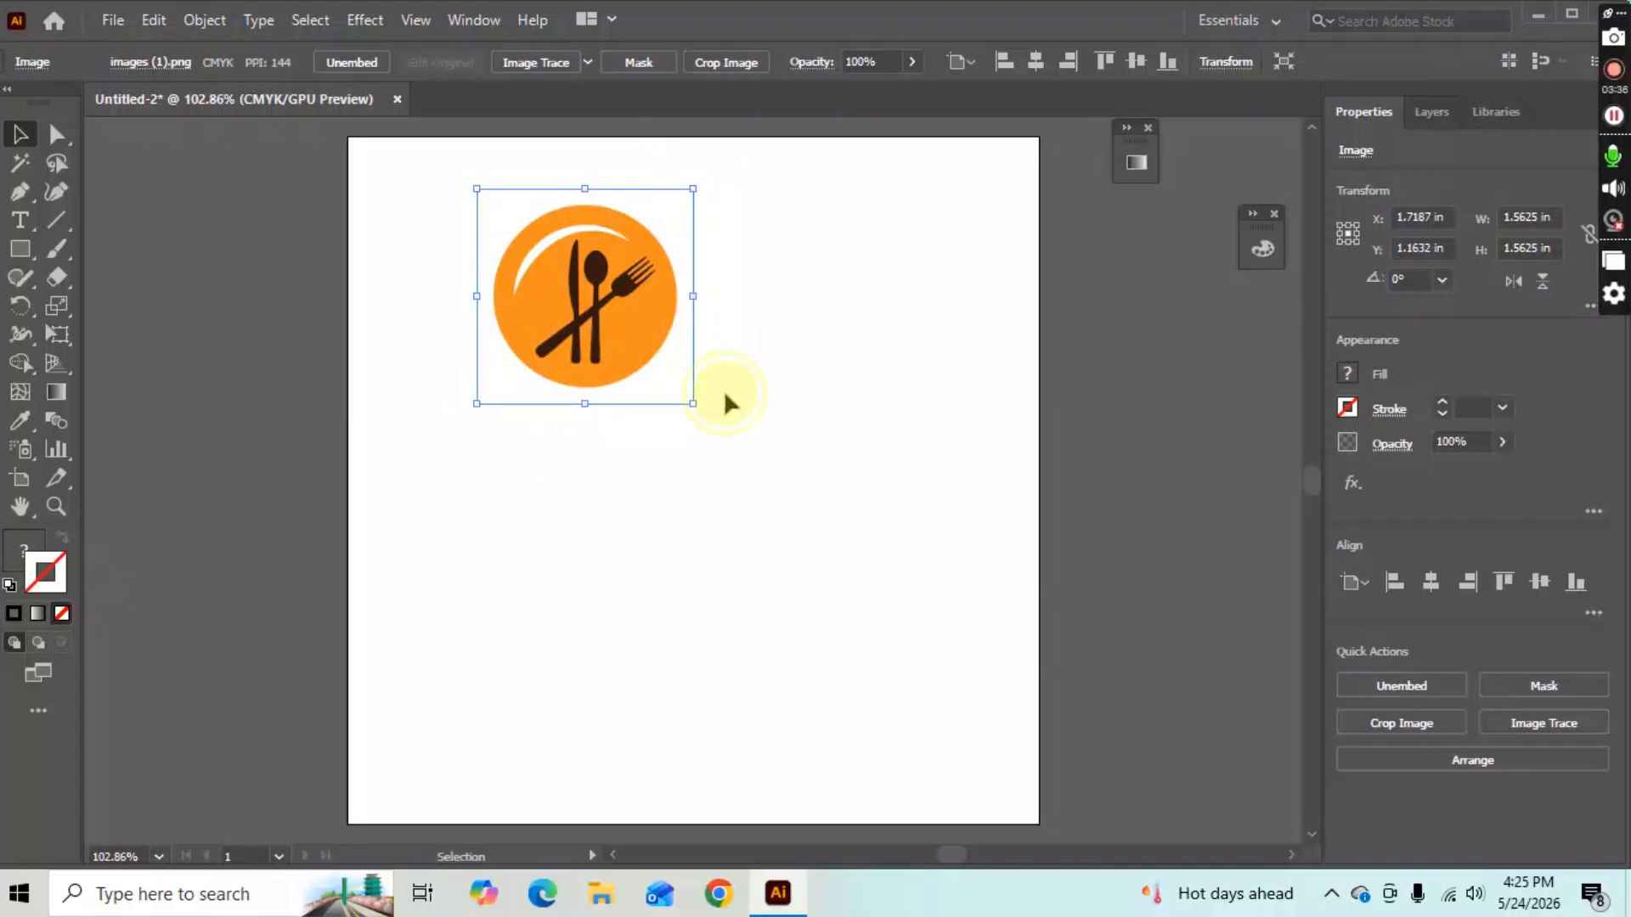
Move the plate image slightly up and to the left, to about X 1.68 in, Y 0.98 in.
left_click(729, 397)
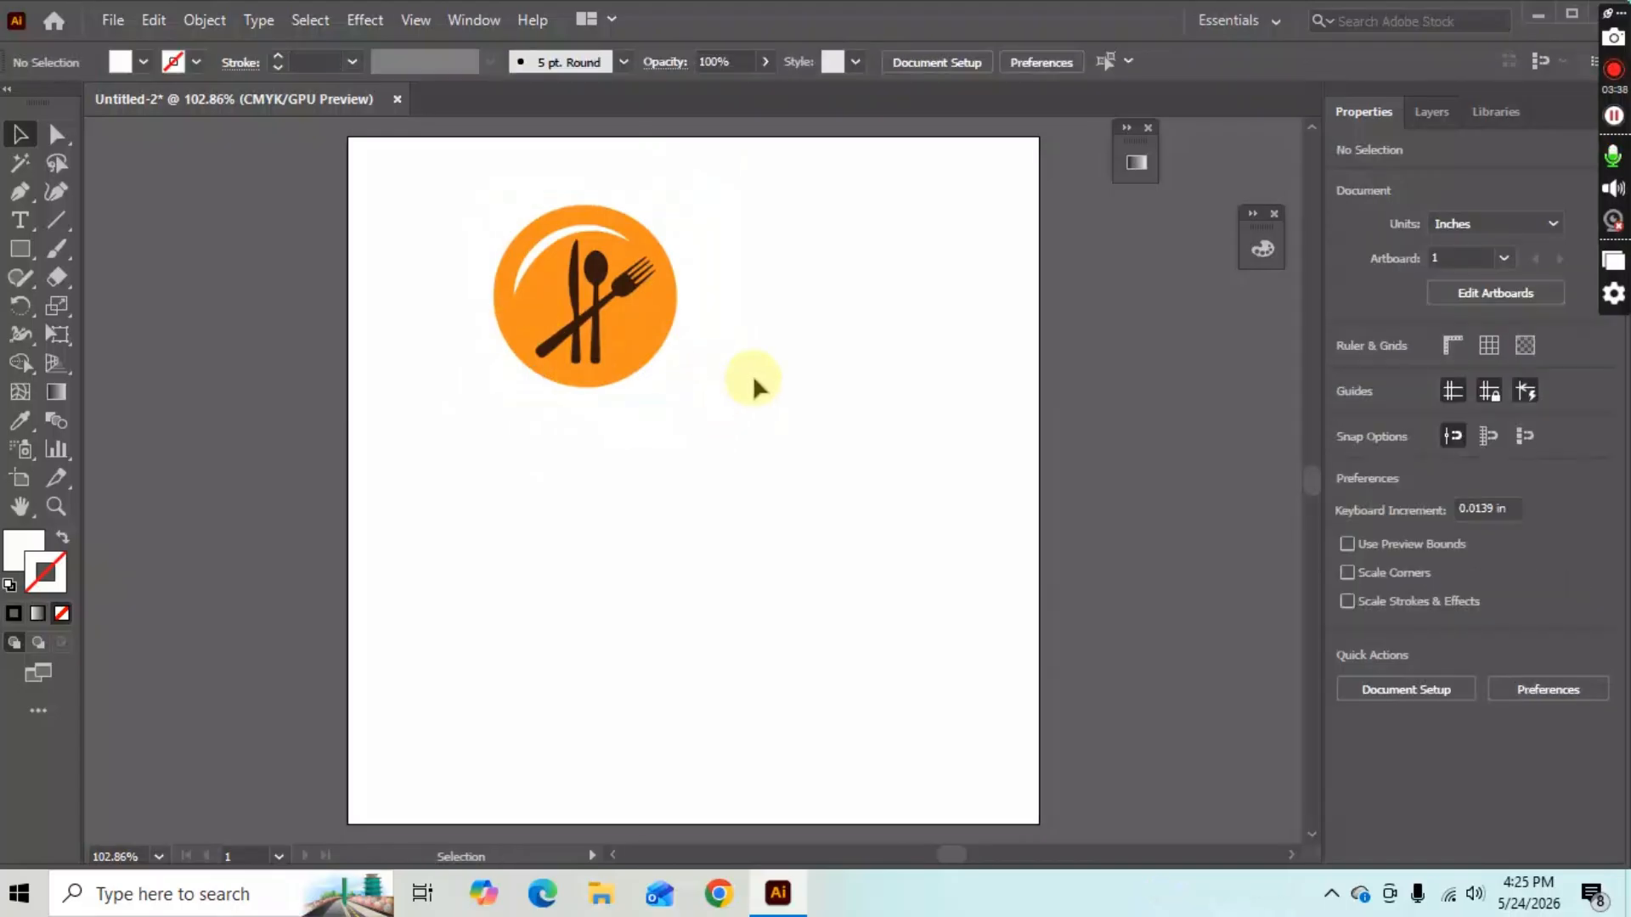
left_click_drag(605, 293, 568, 266)
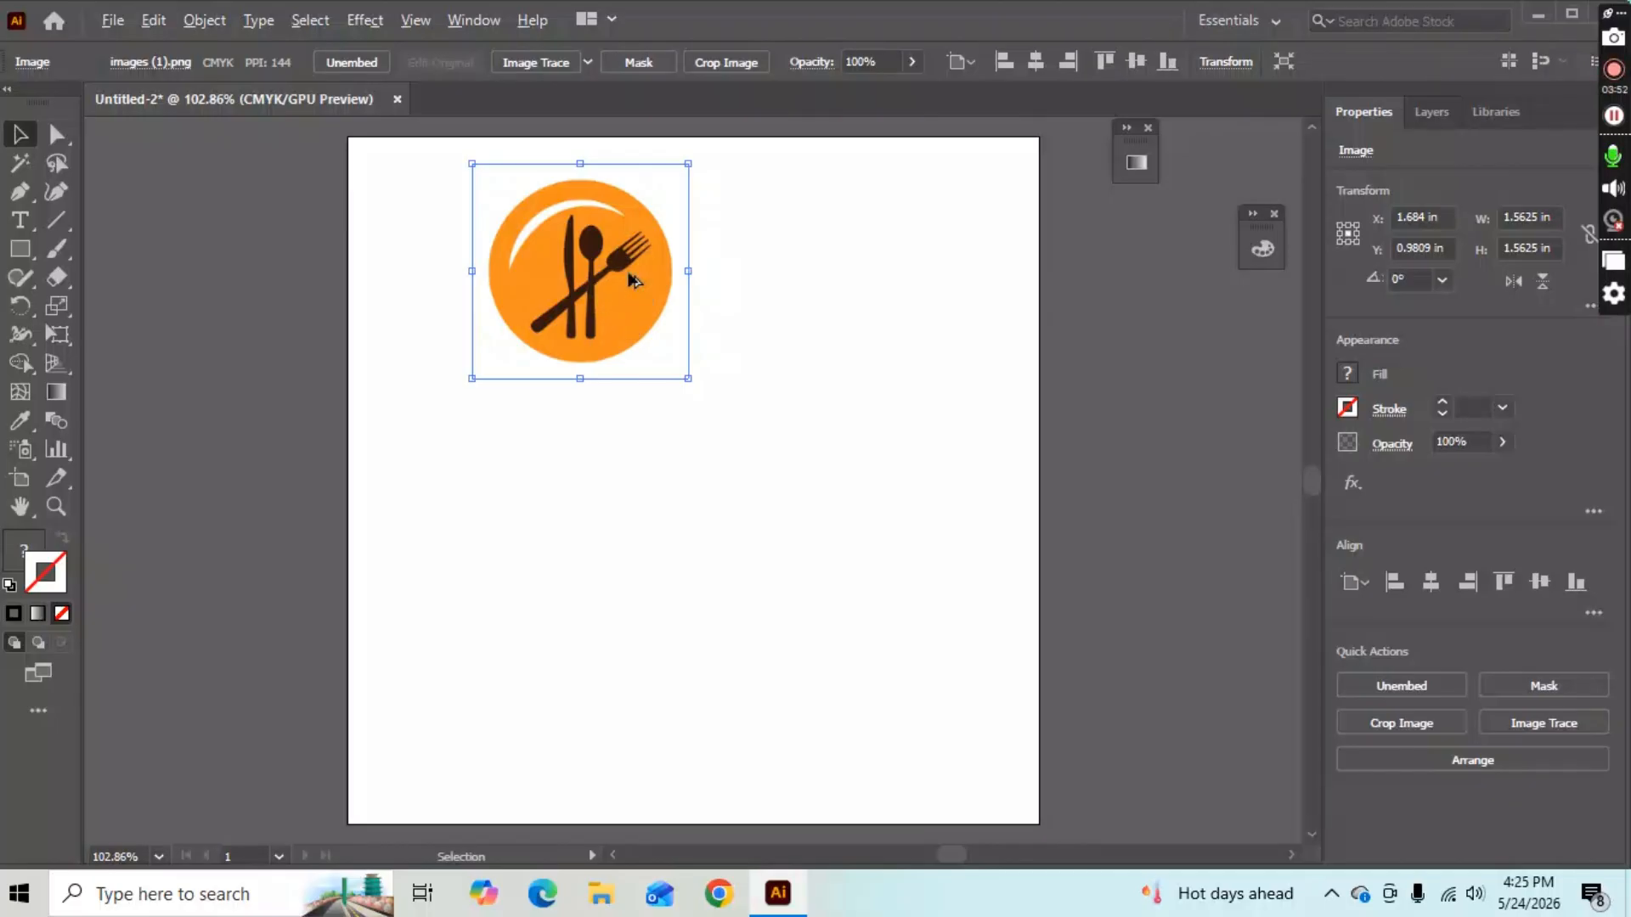
Duplicate the plate image horizontally to its right, at about X 3.67 in, and deselect the copy.
left_click(633, 286)
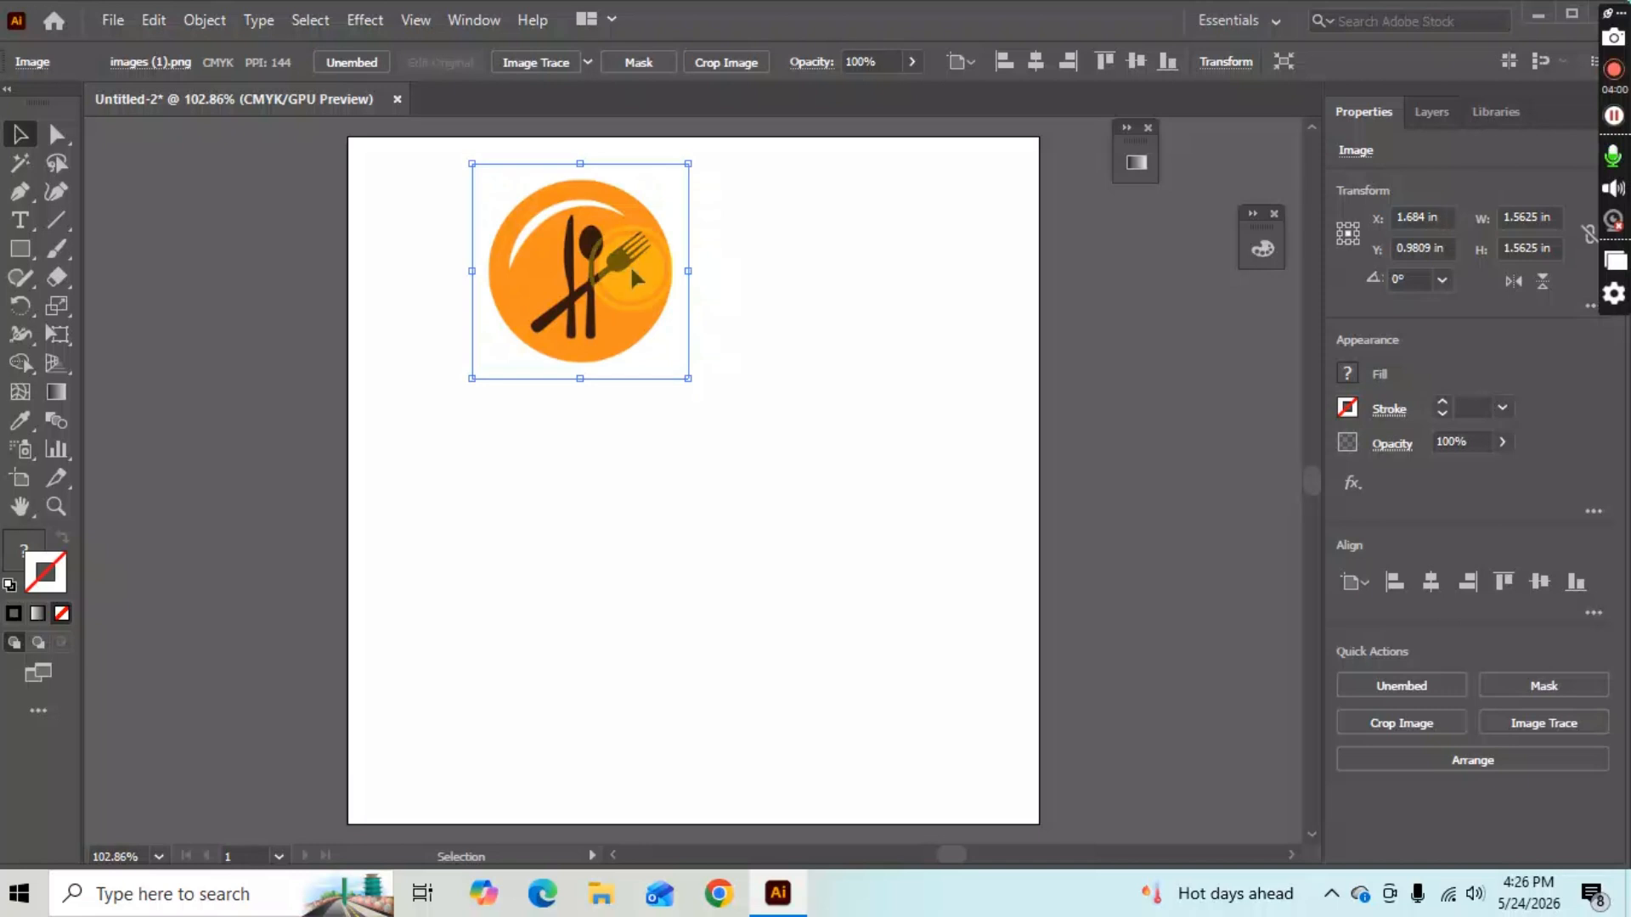
left_click_drag(631, 271, 900, 280)
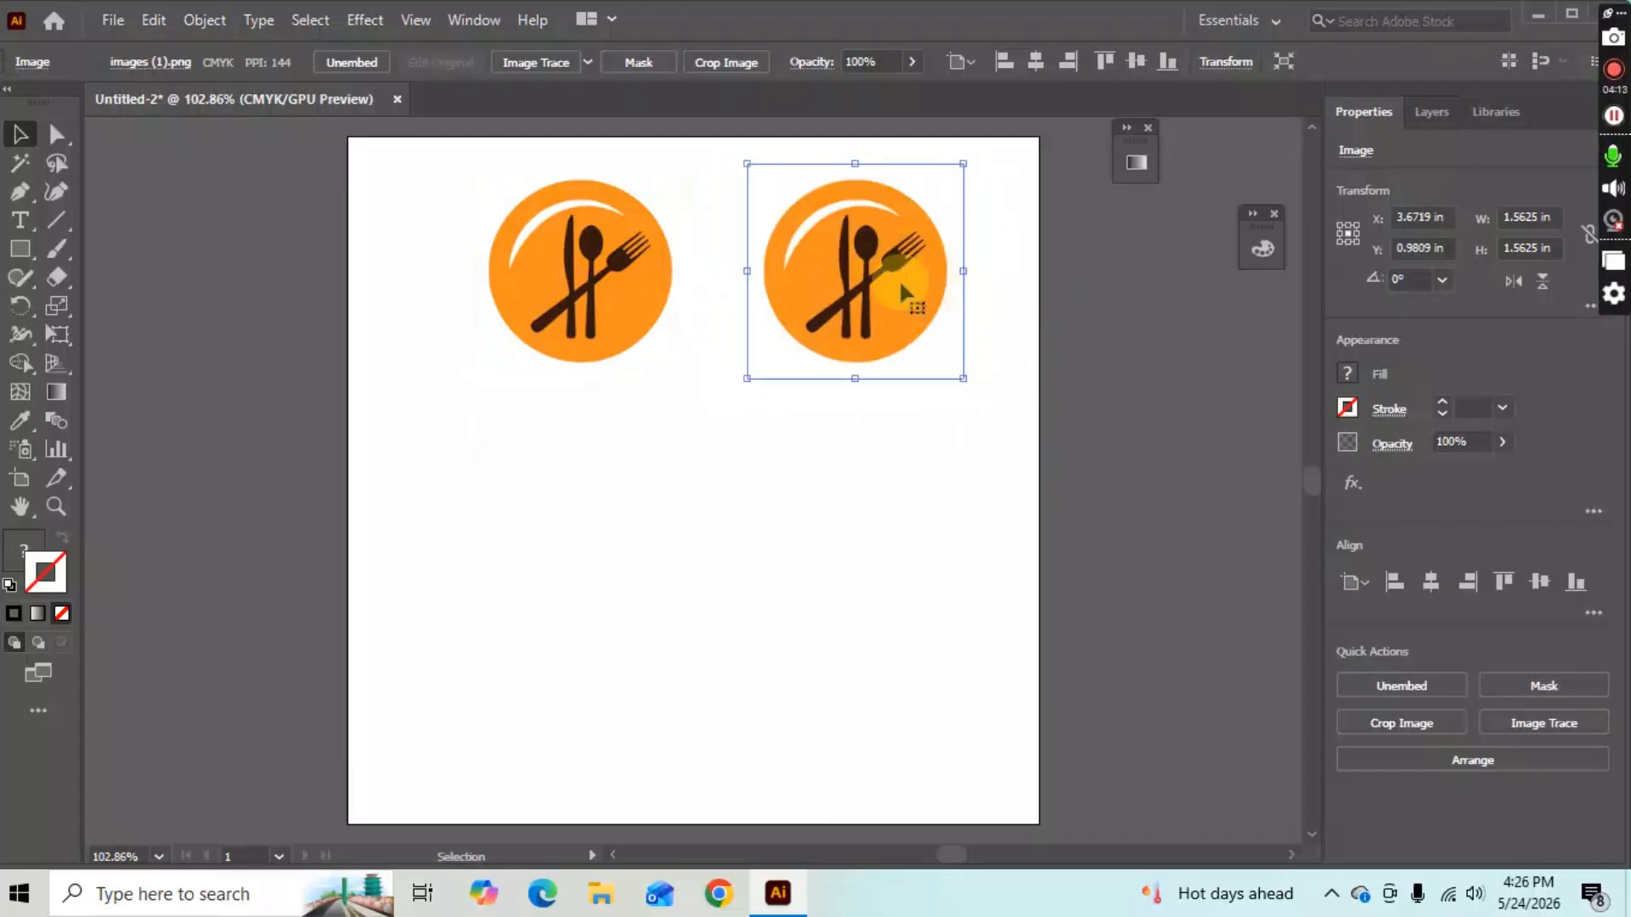
left_click(818, 498)
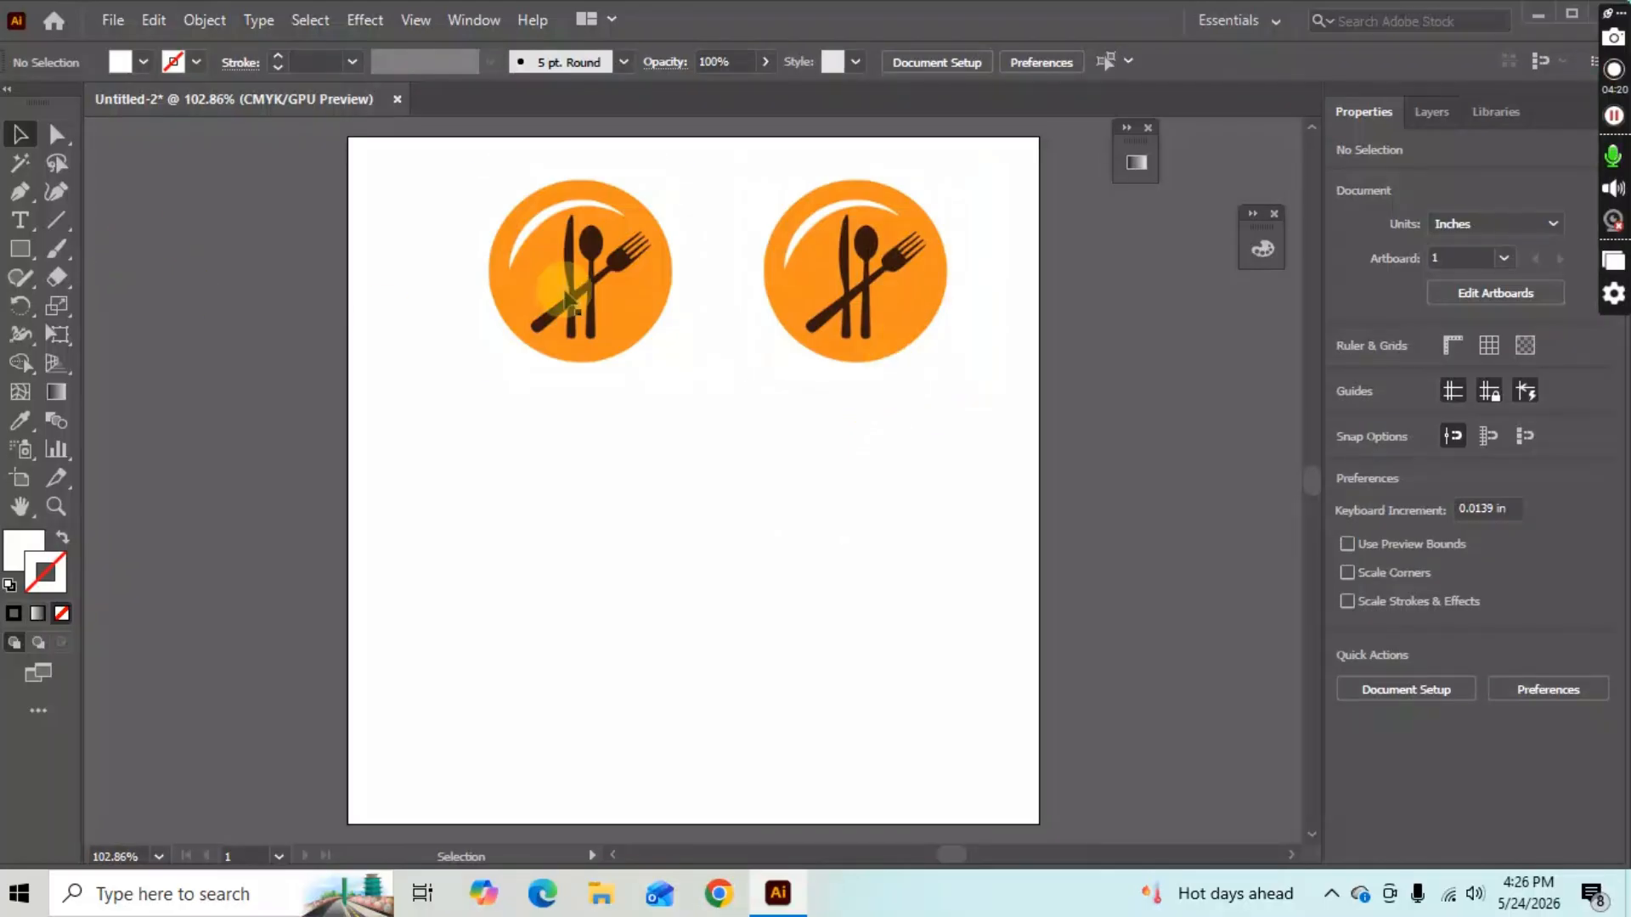
Delete the right-hand copy of the plate image, then undo the deletion and the duplication.
left_click(836, 293)
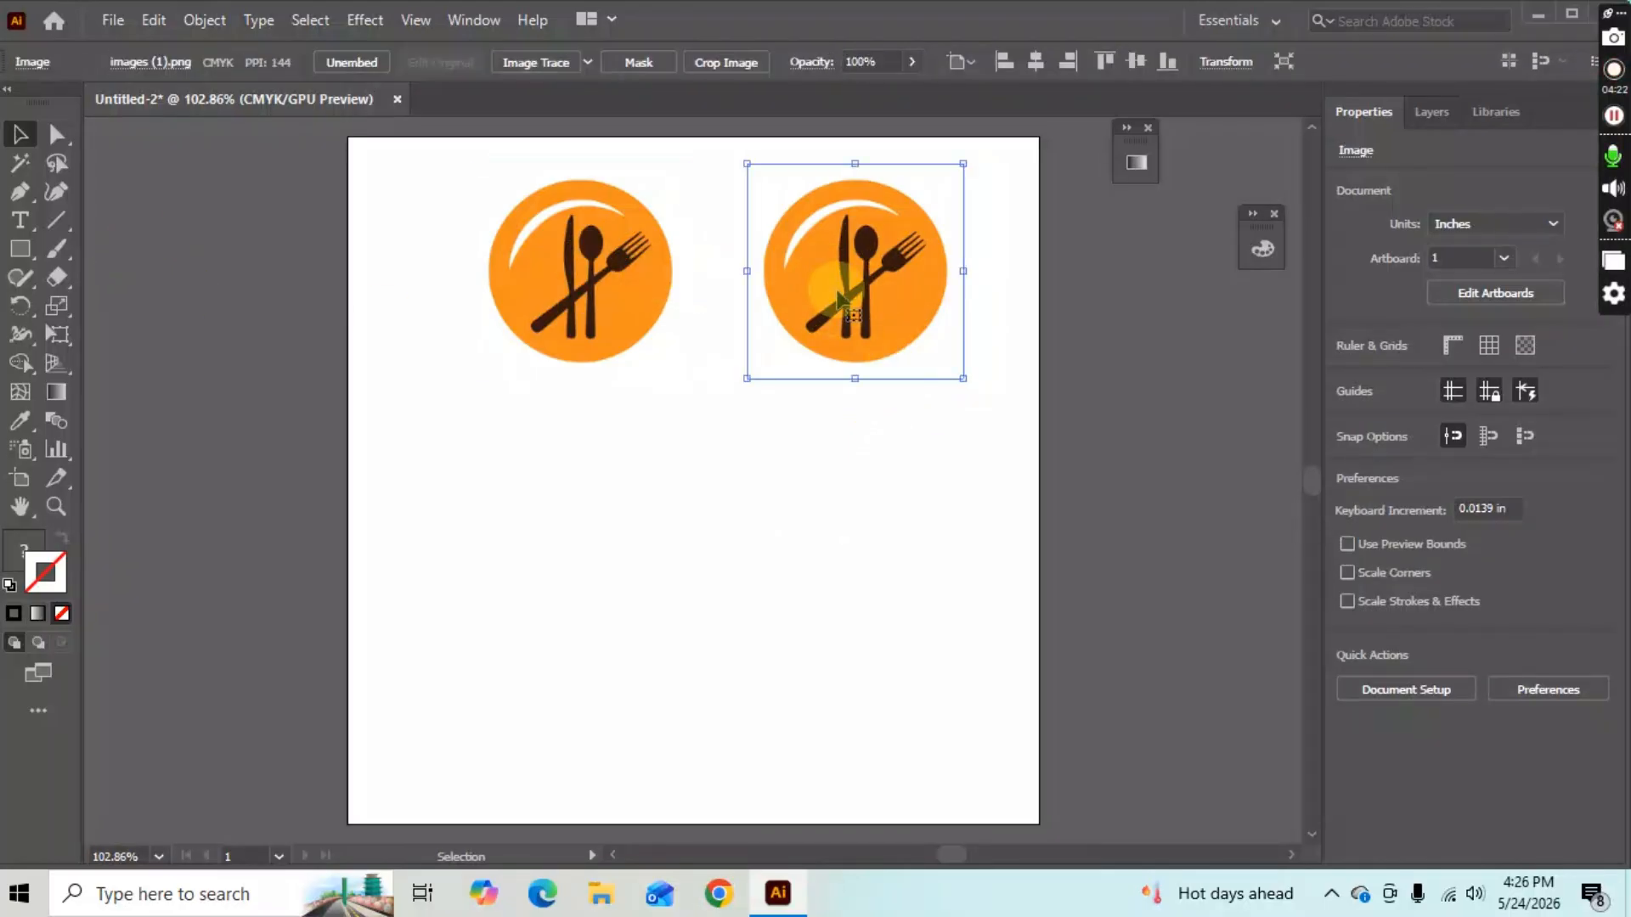
key("Delete")
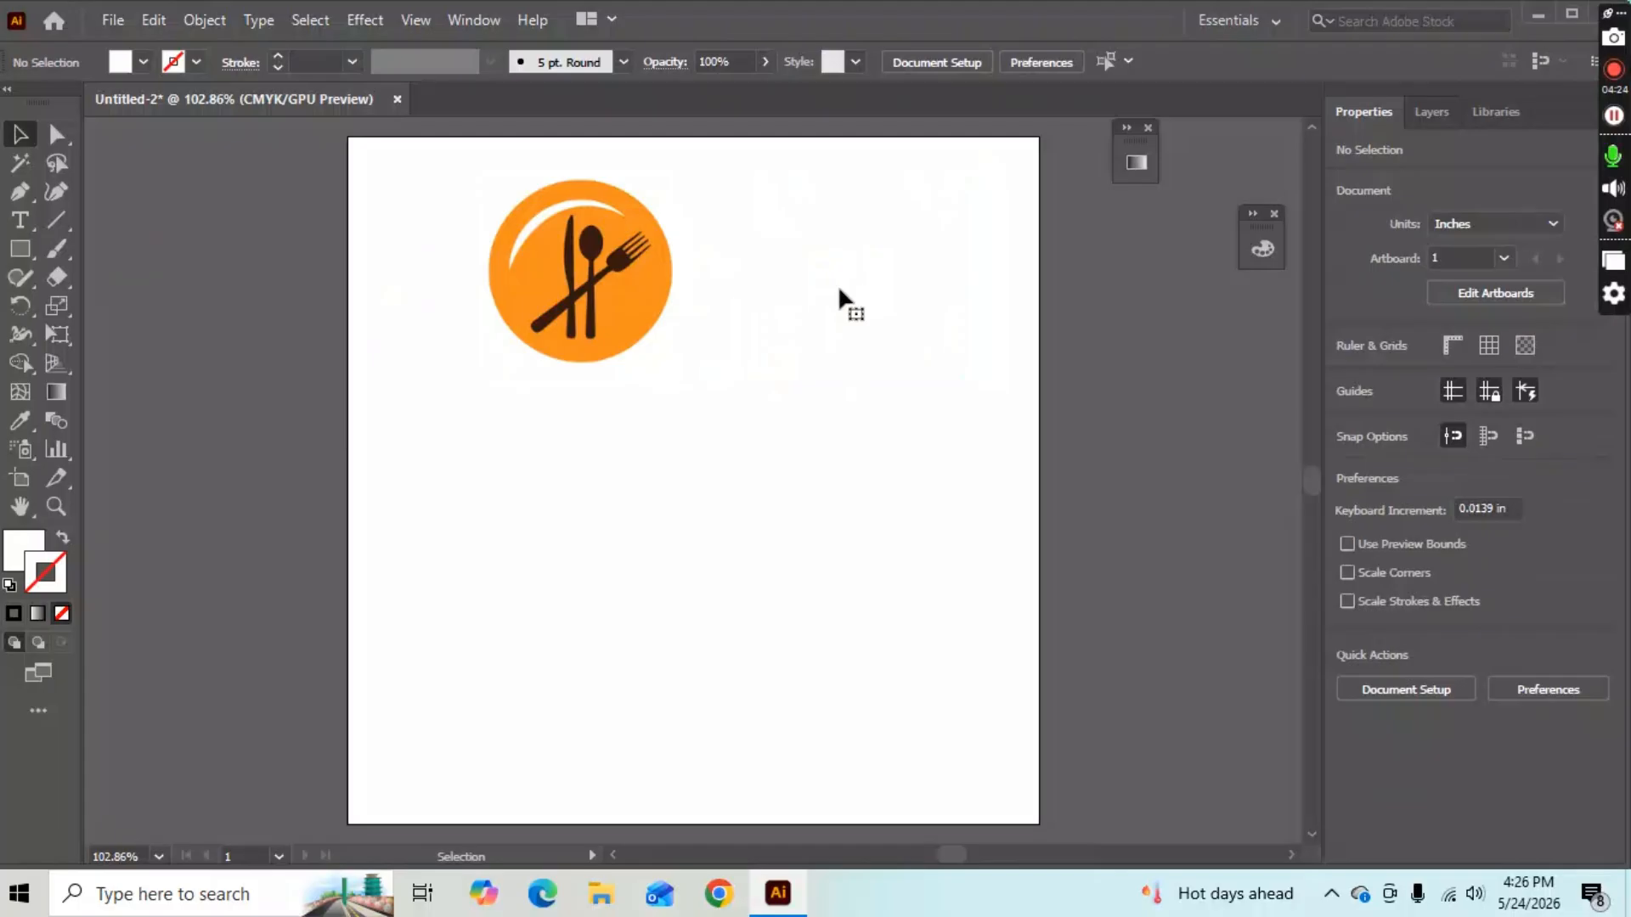
key("ctrl+z")
key("ctrl+z")
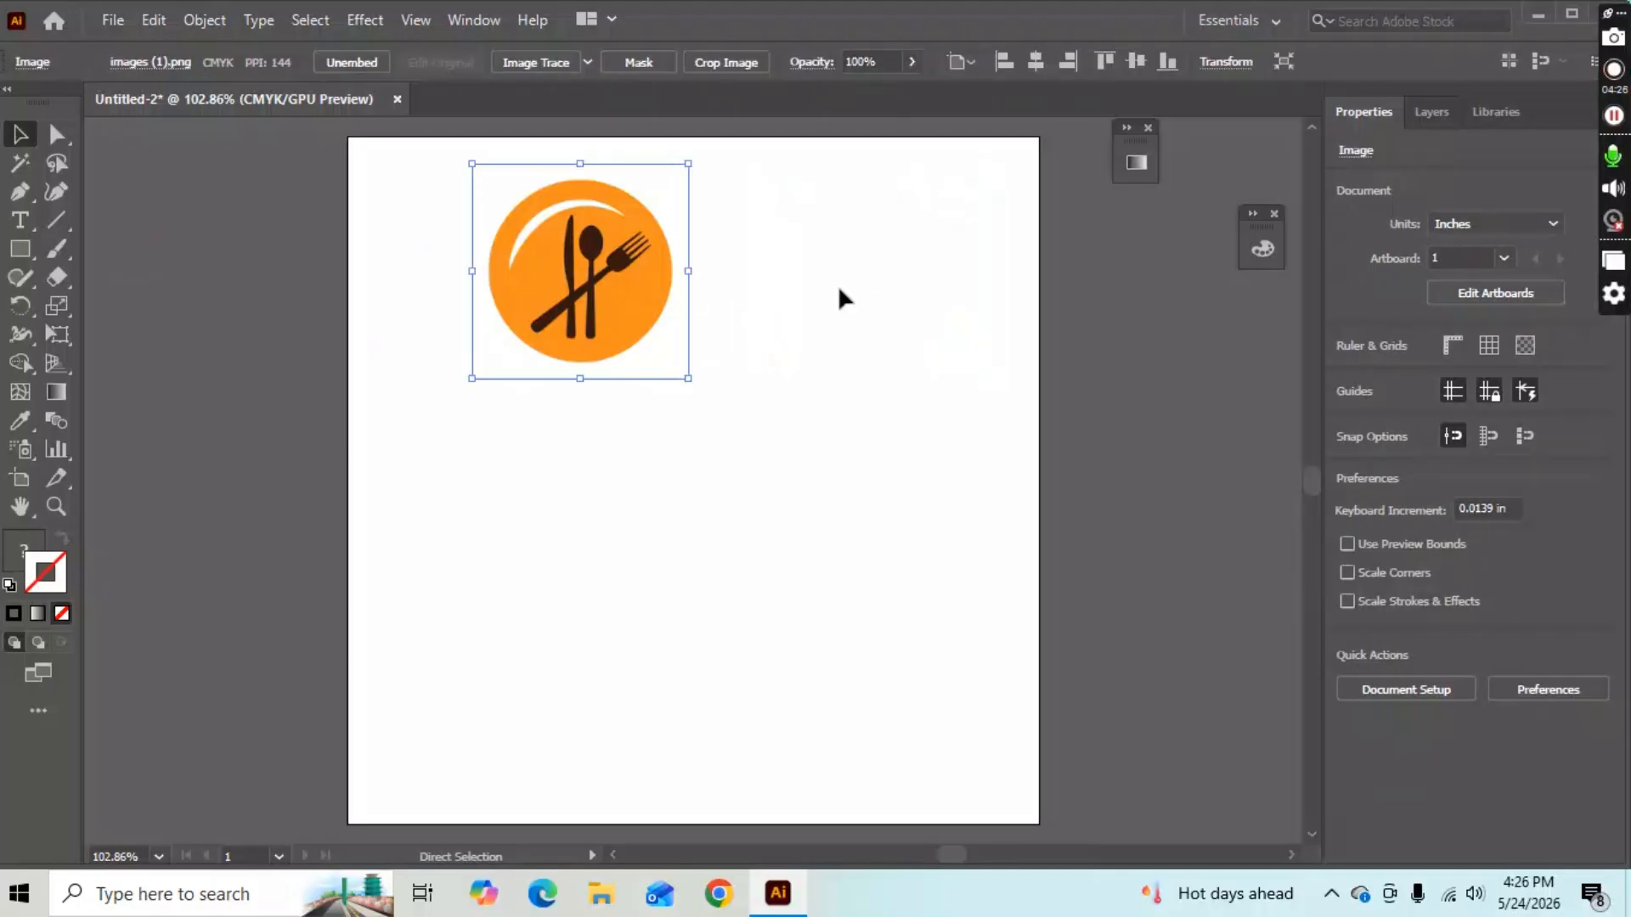
left_click(22, 136)
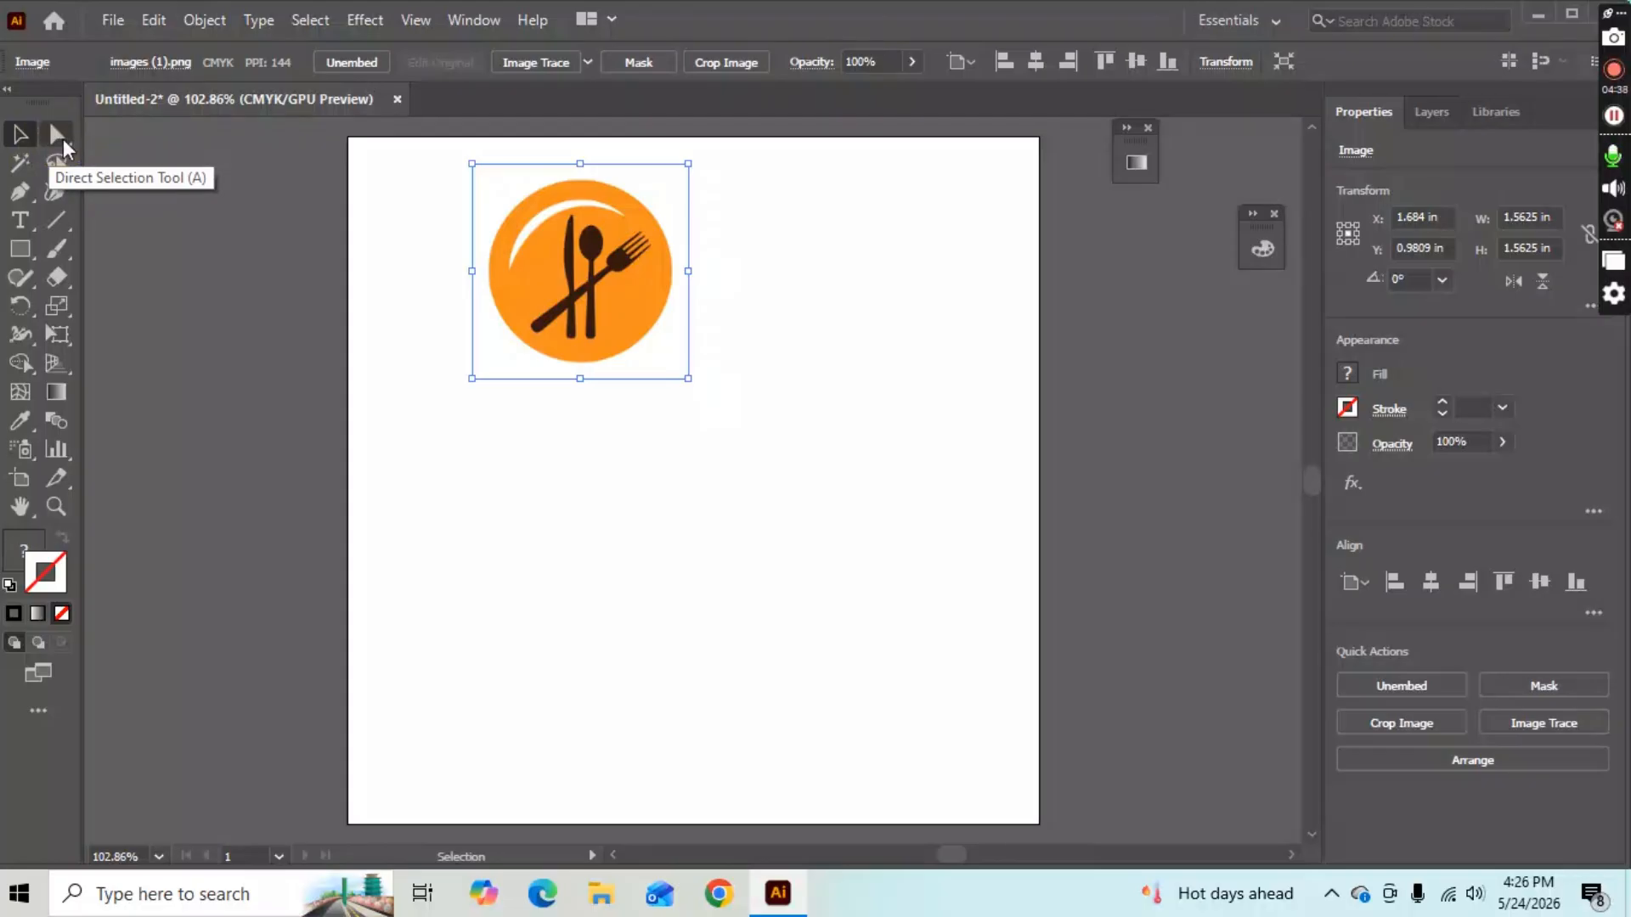
left_click(61, 141)
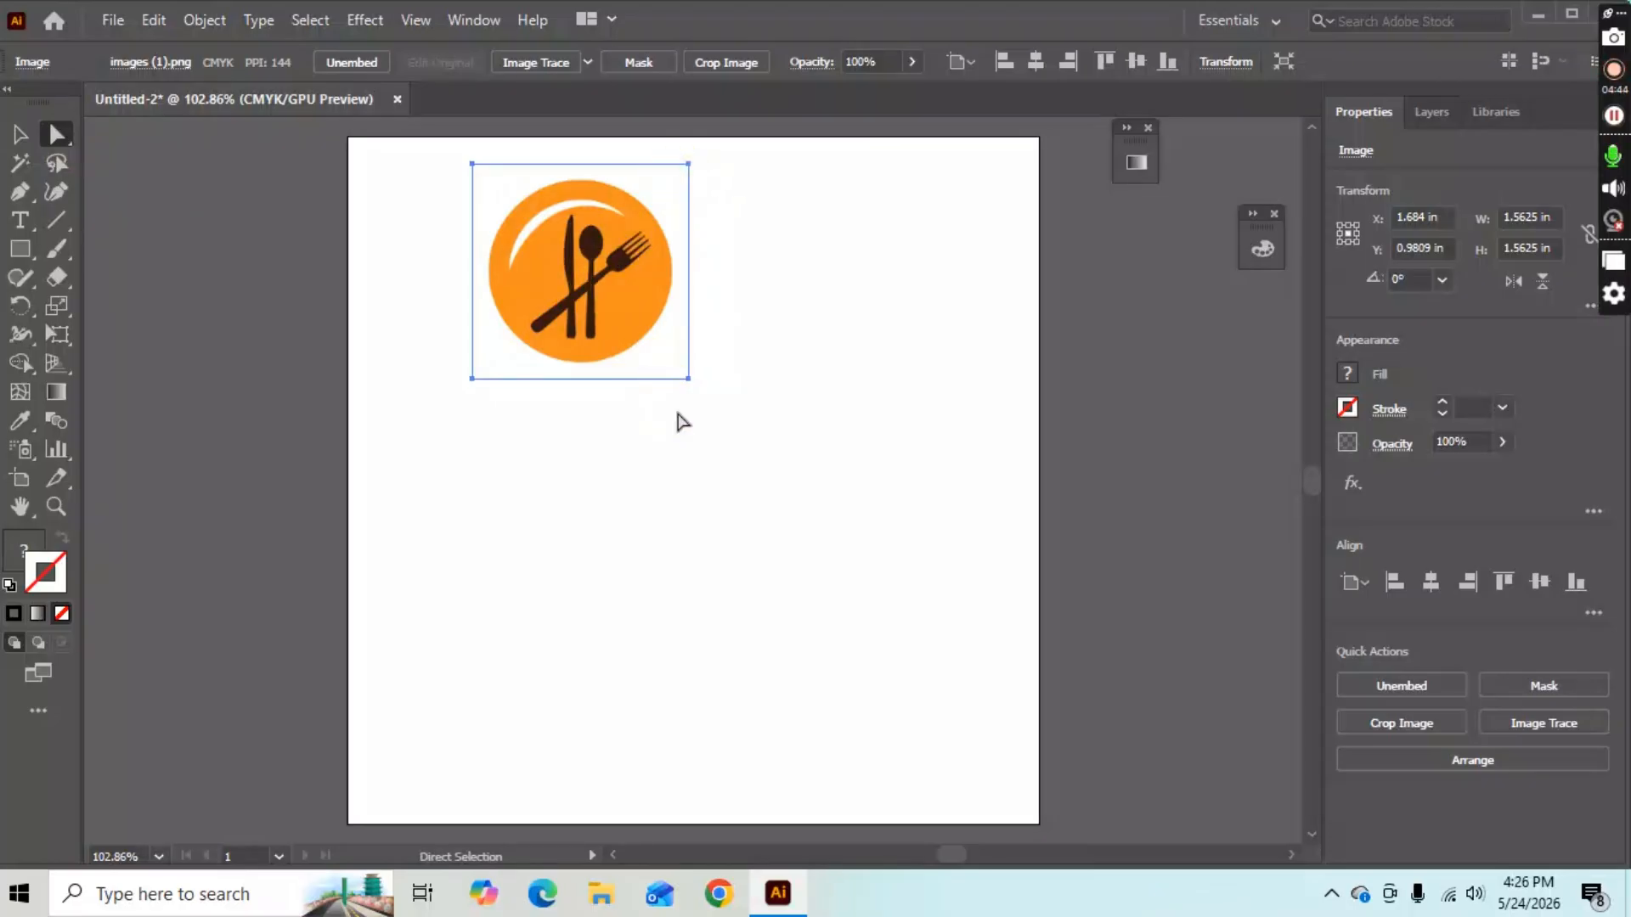
key("v")
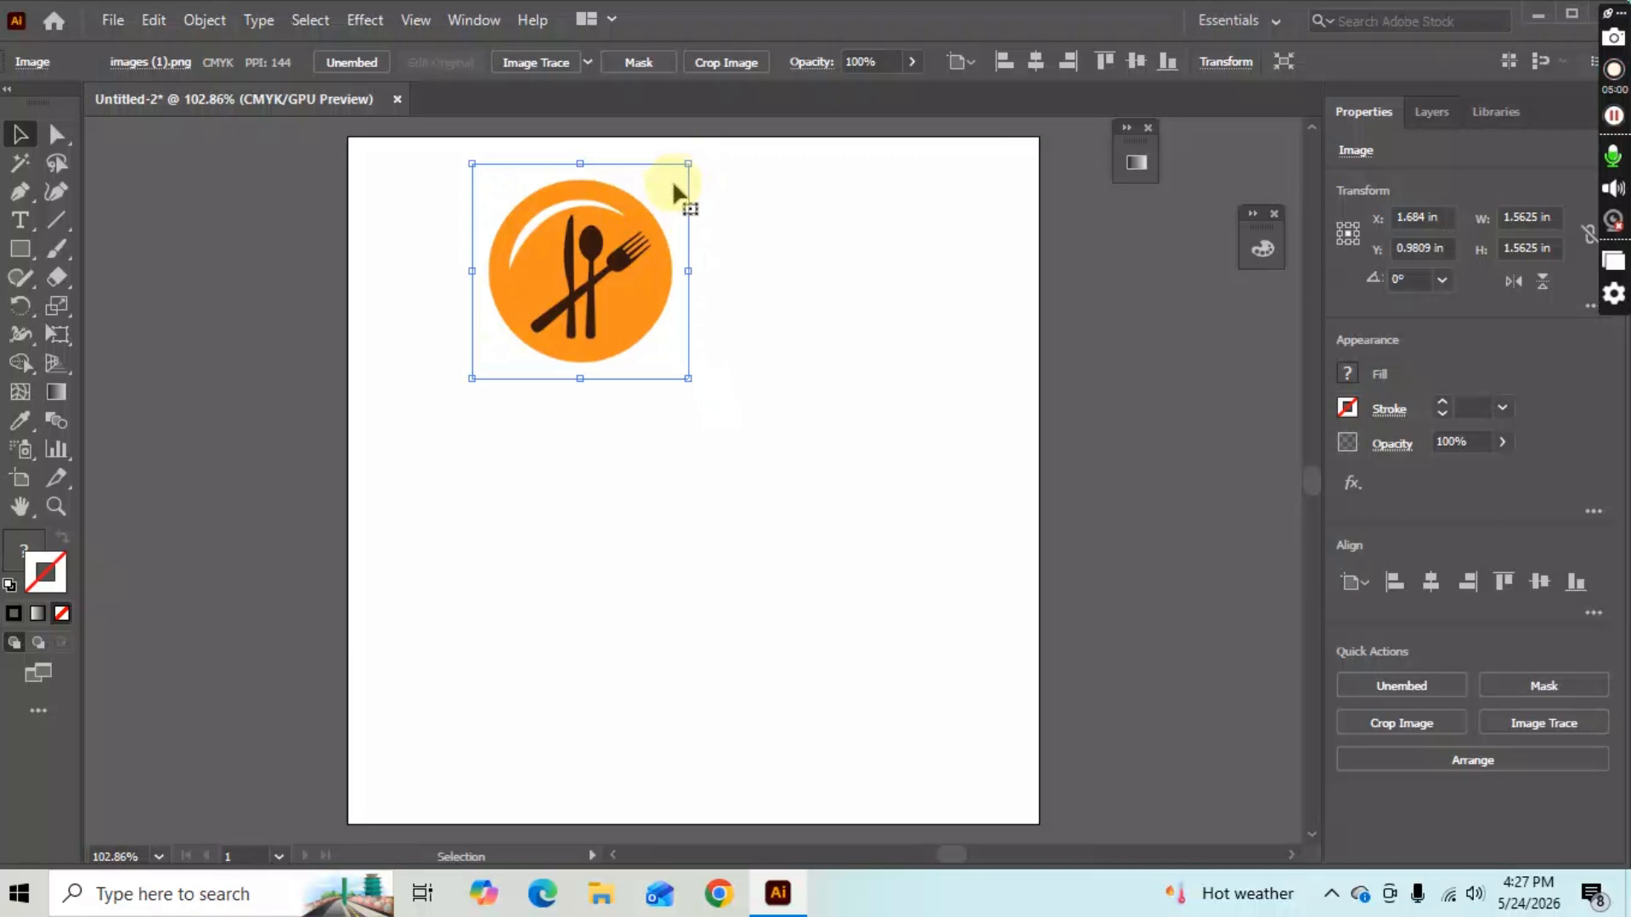
Draw a square about 1.43 in wide below the plate image with the Rectangle tool.
left_click(20, 249)
left_click_drag(551, 451, 755, 620)
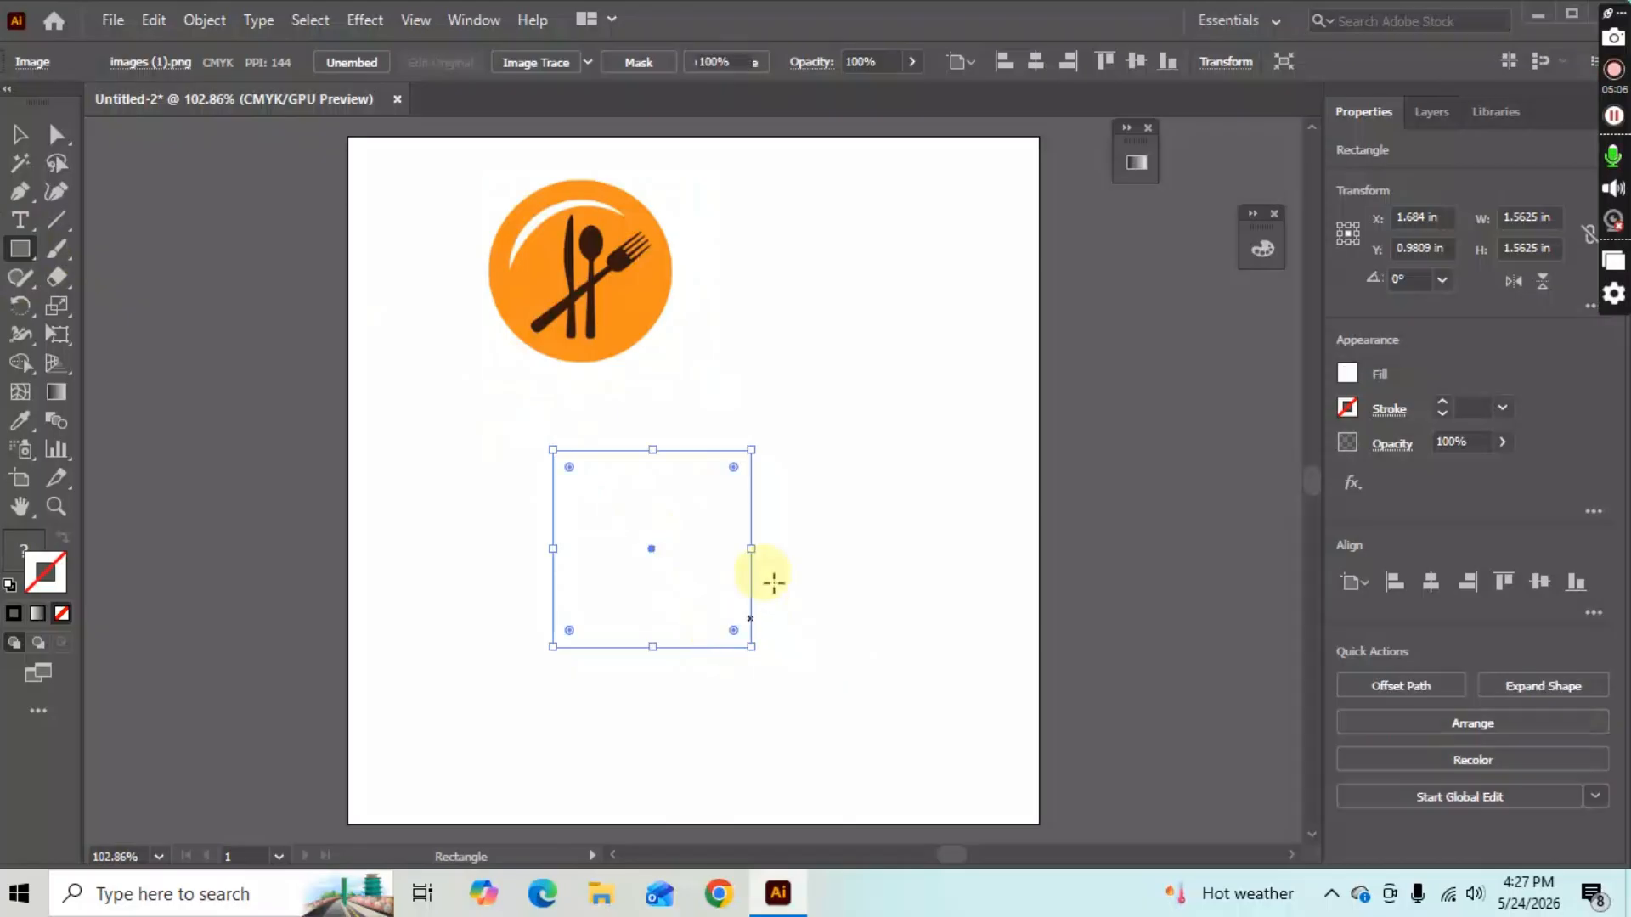
scroll(451, 557, "down", 2)
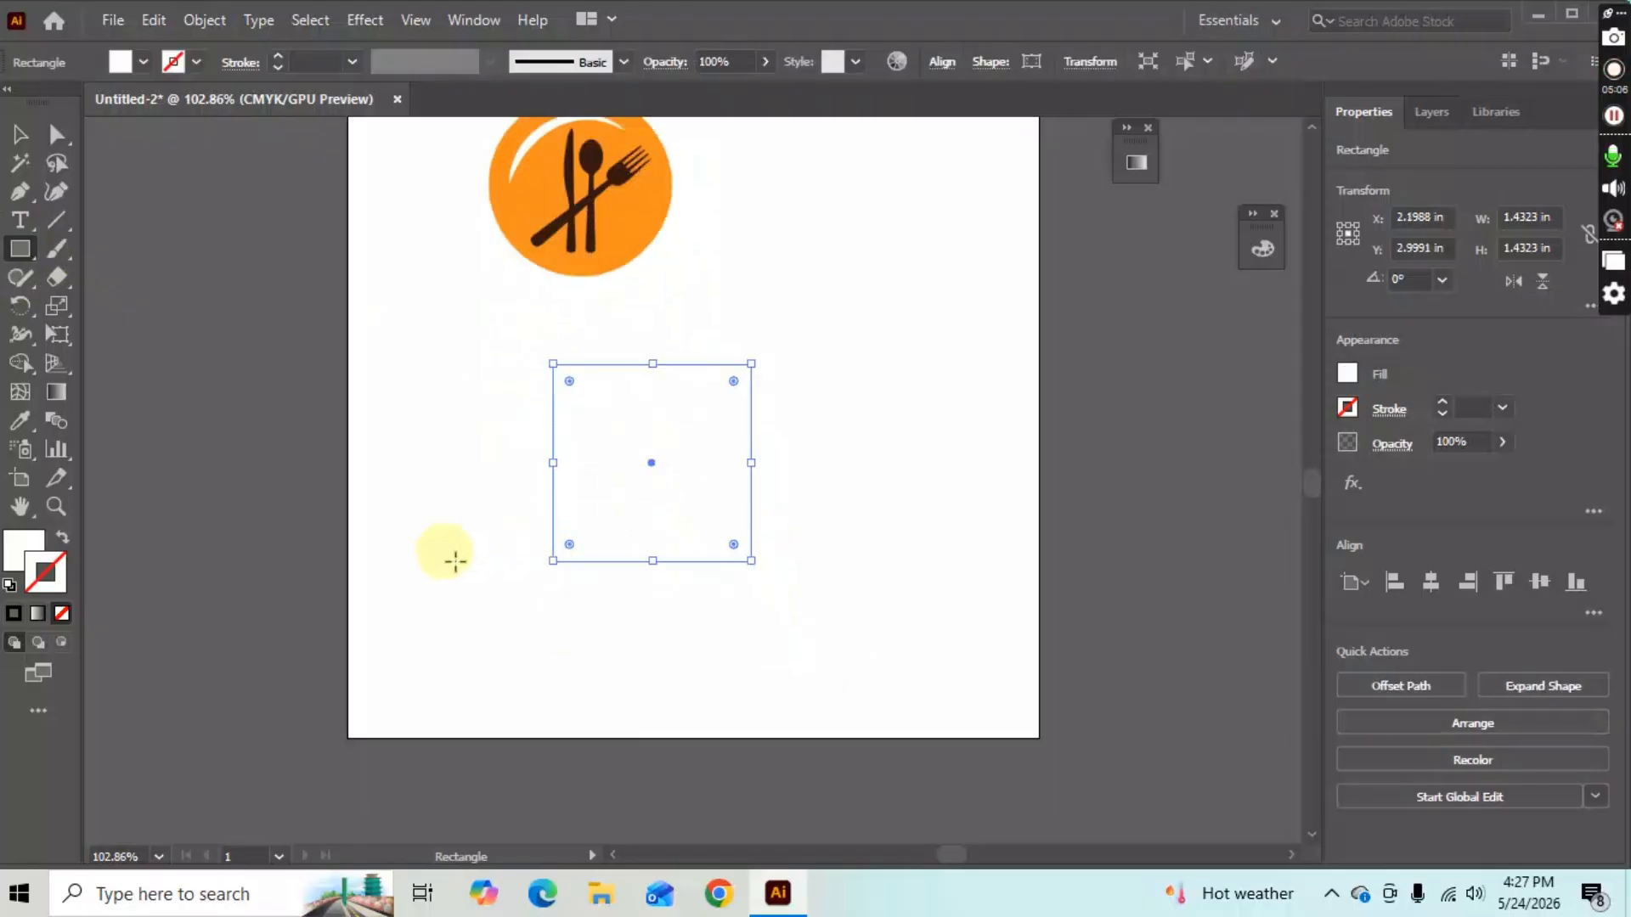
Fill the new square with black and no stroke, deselect it, and collapse the color settings.
left_click(14, 614)
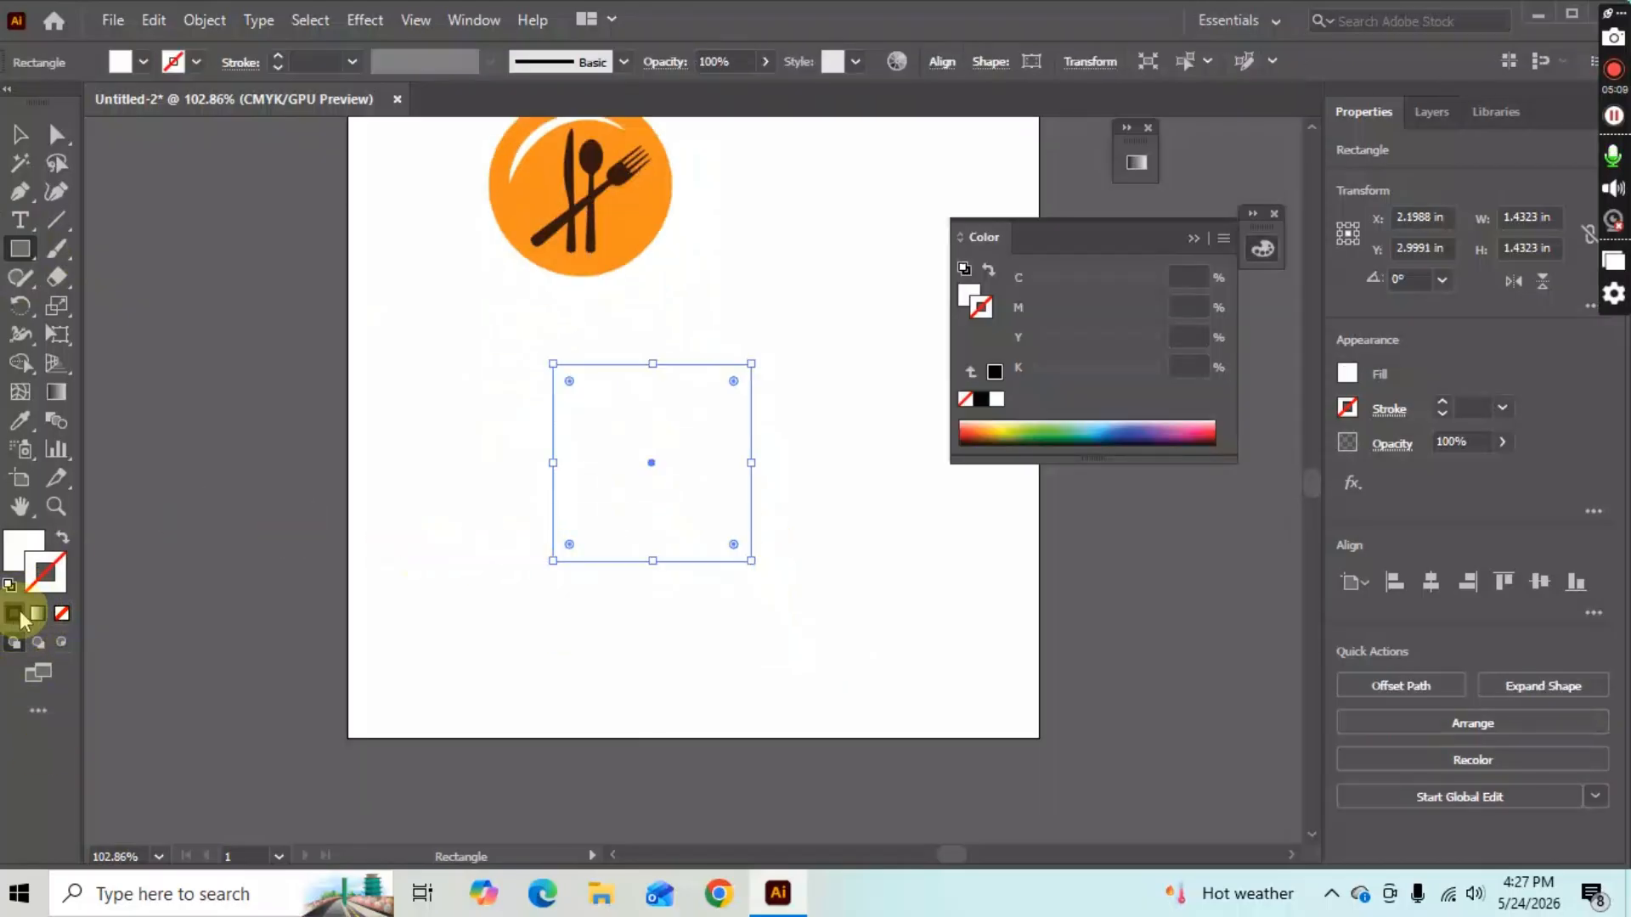
left_click(62, 537)
left_click(62, 613)
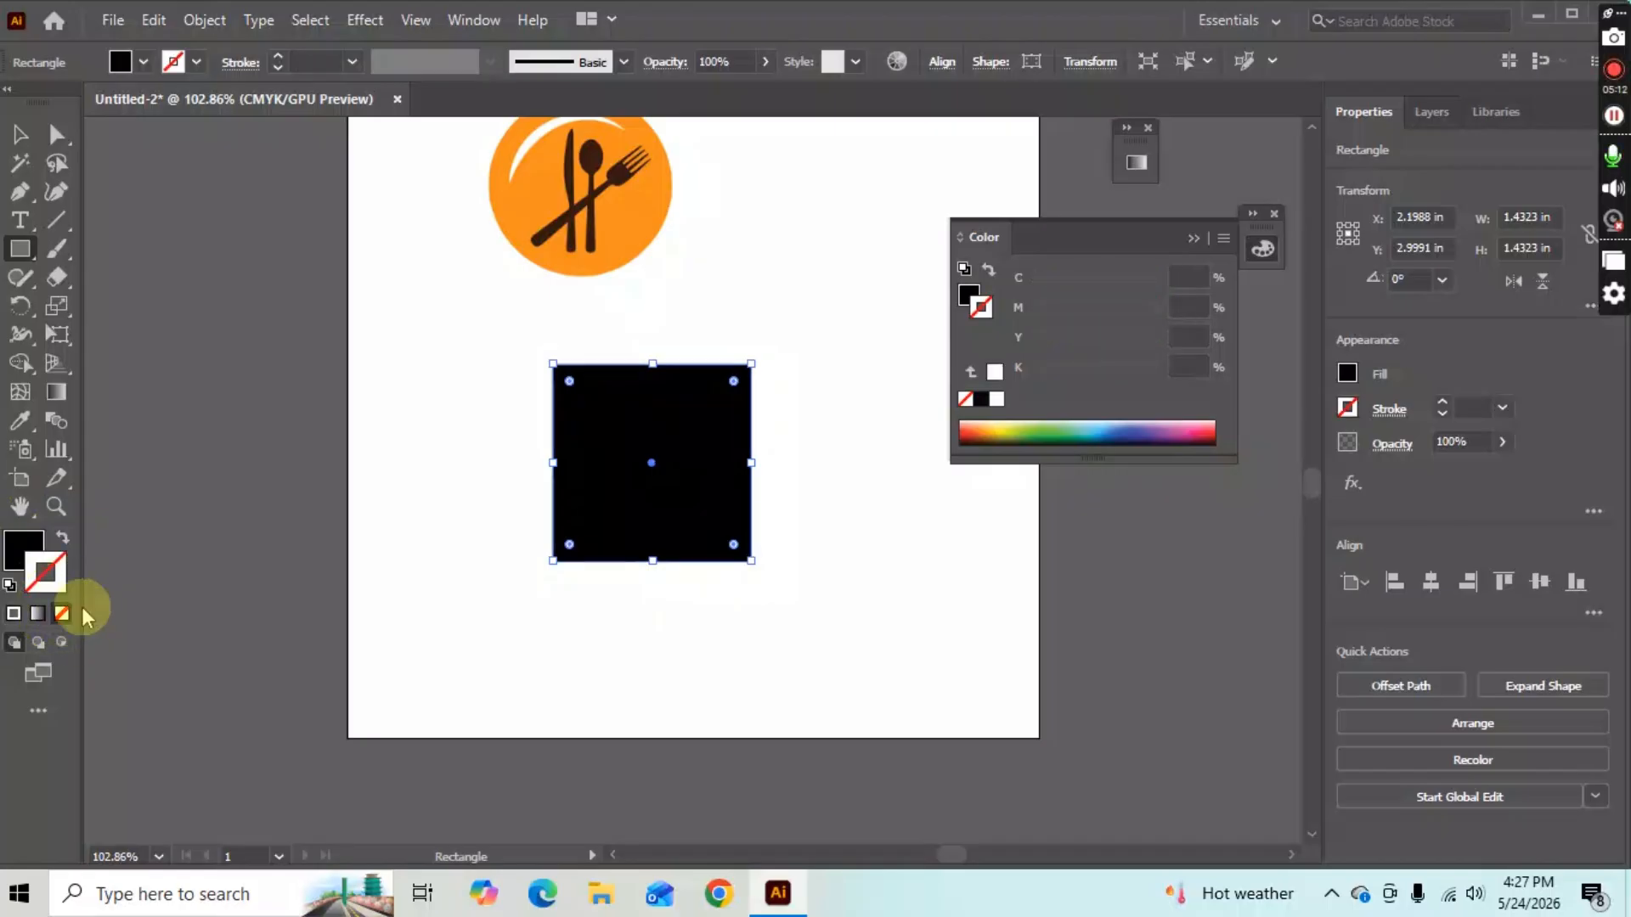
key("v")
left_click(762, 662)
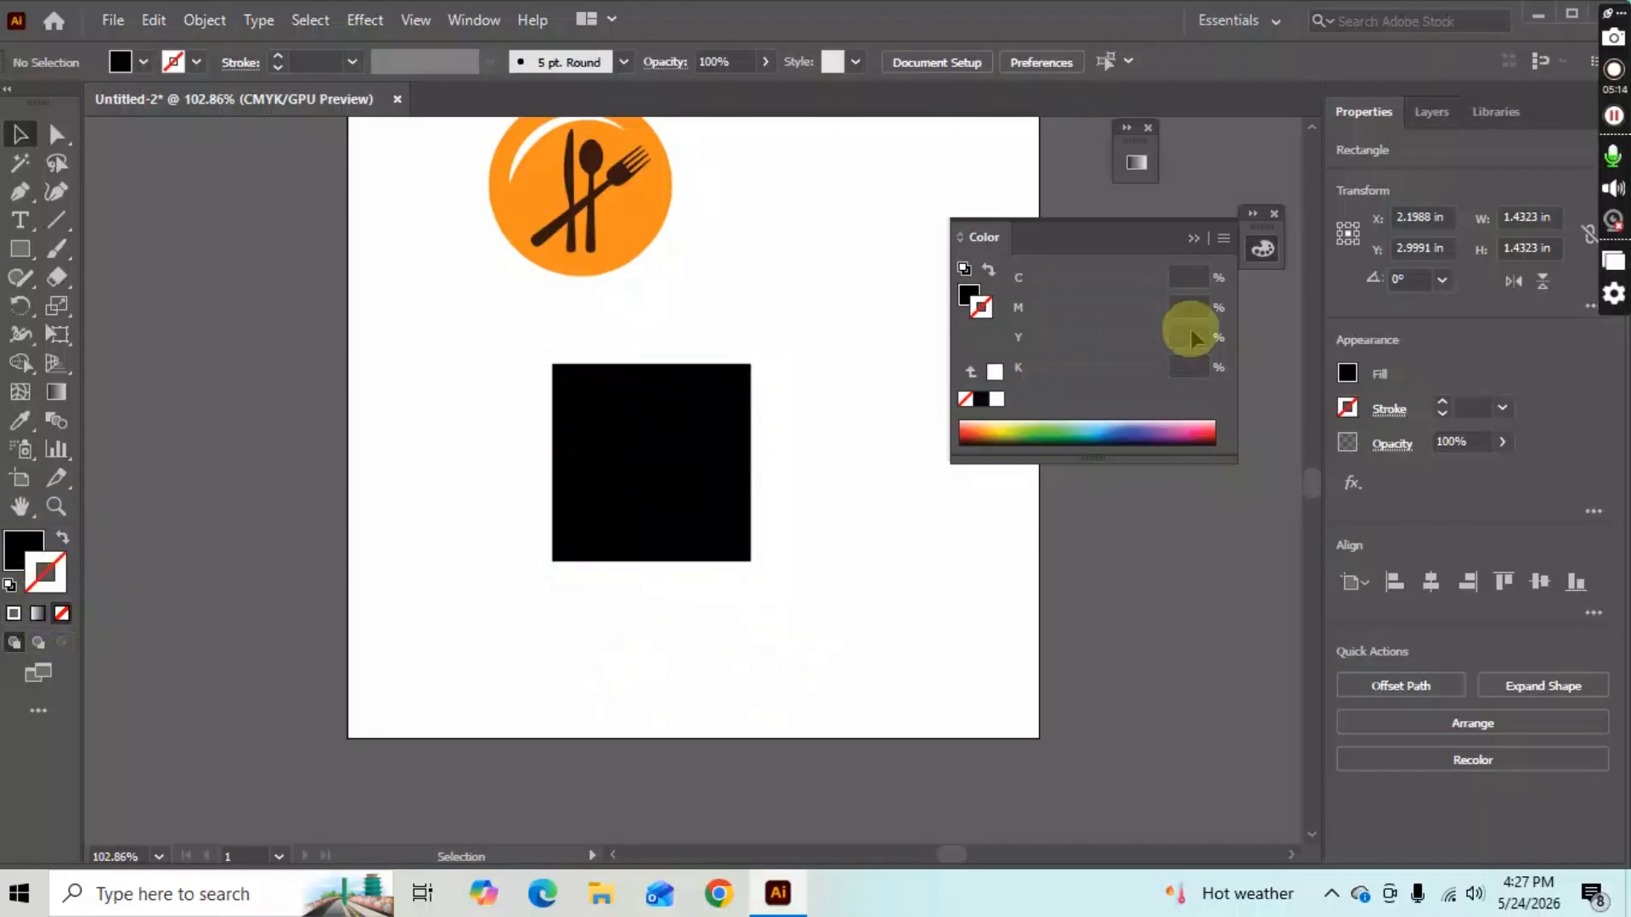
left_click(1192, 238)
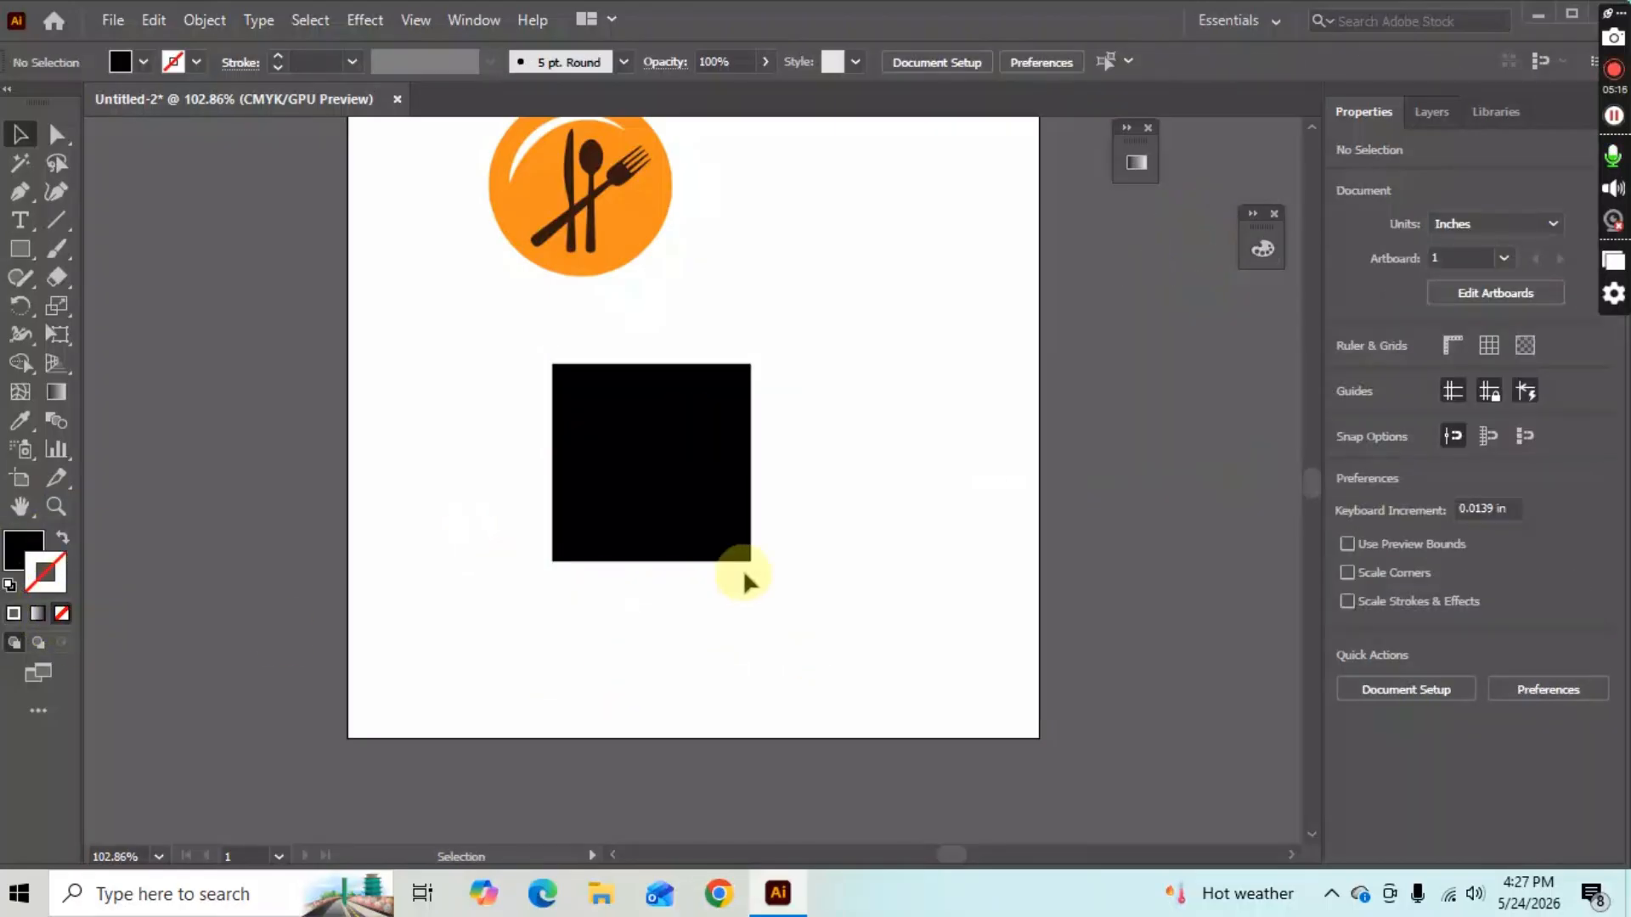
Compare how the black square is selected with the Direct Selection tool and with the Selection tool.
key("a")
left_click(693, 501)
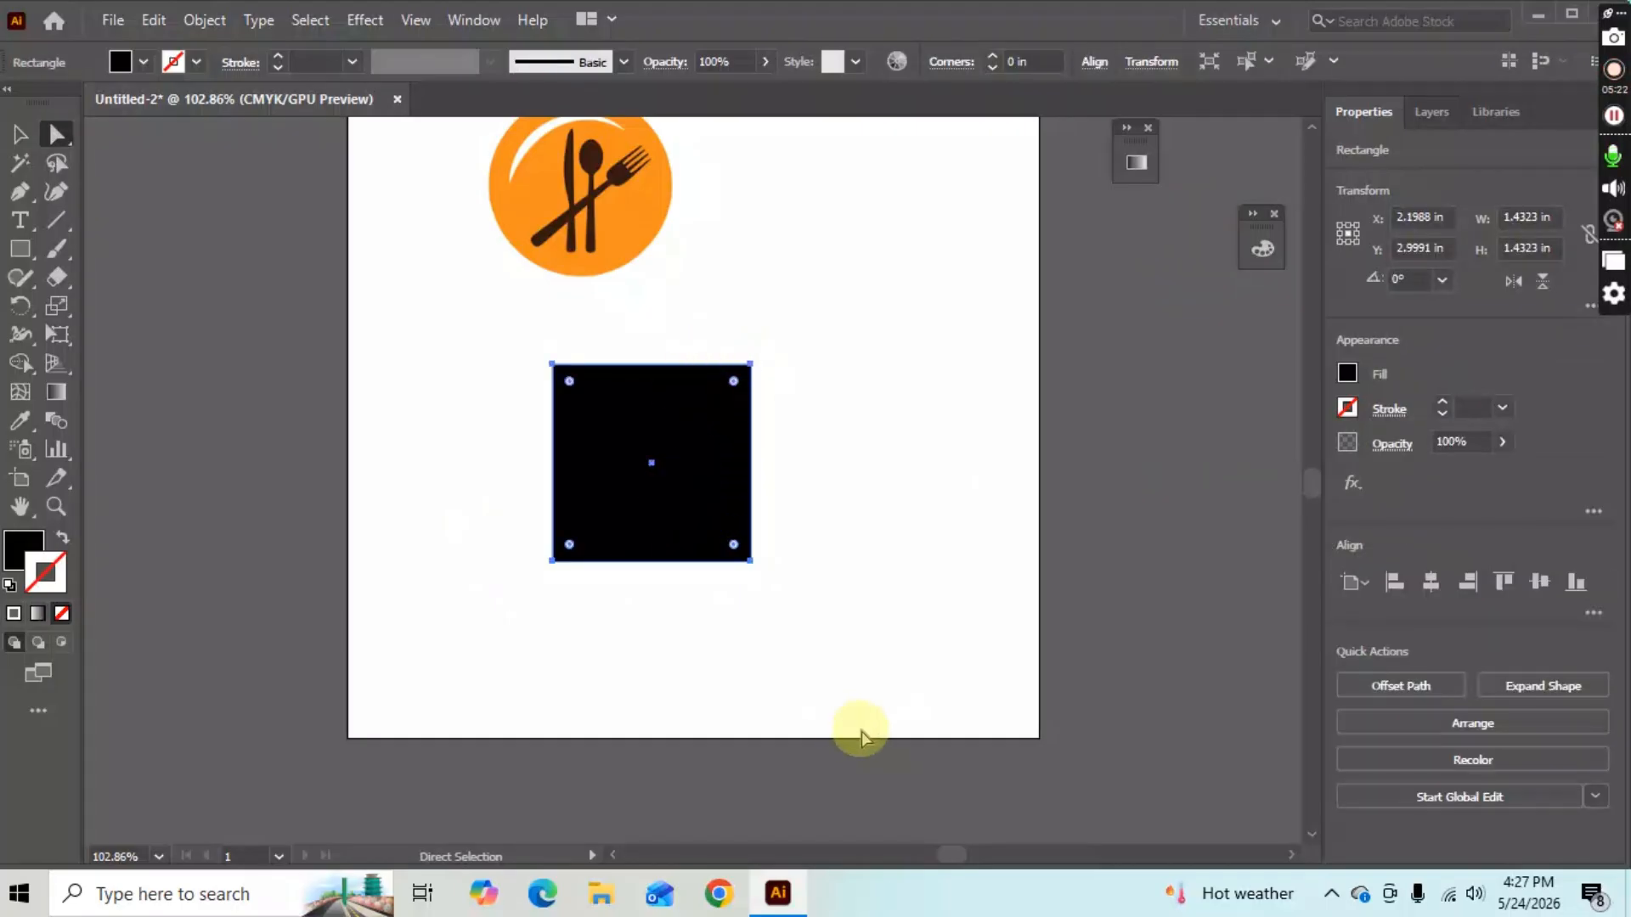
key("v")
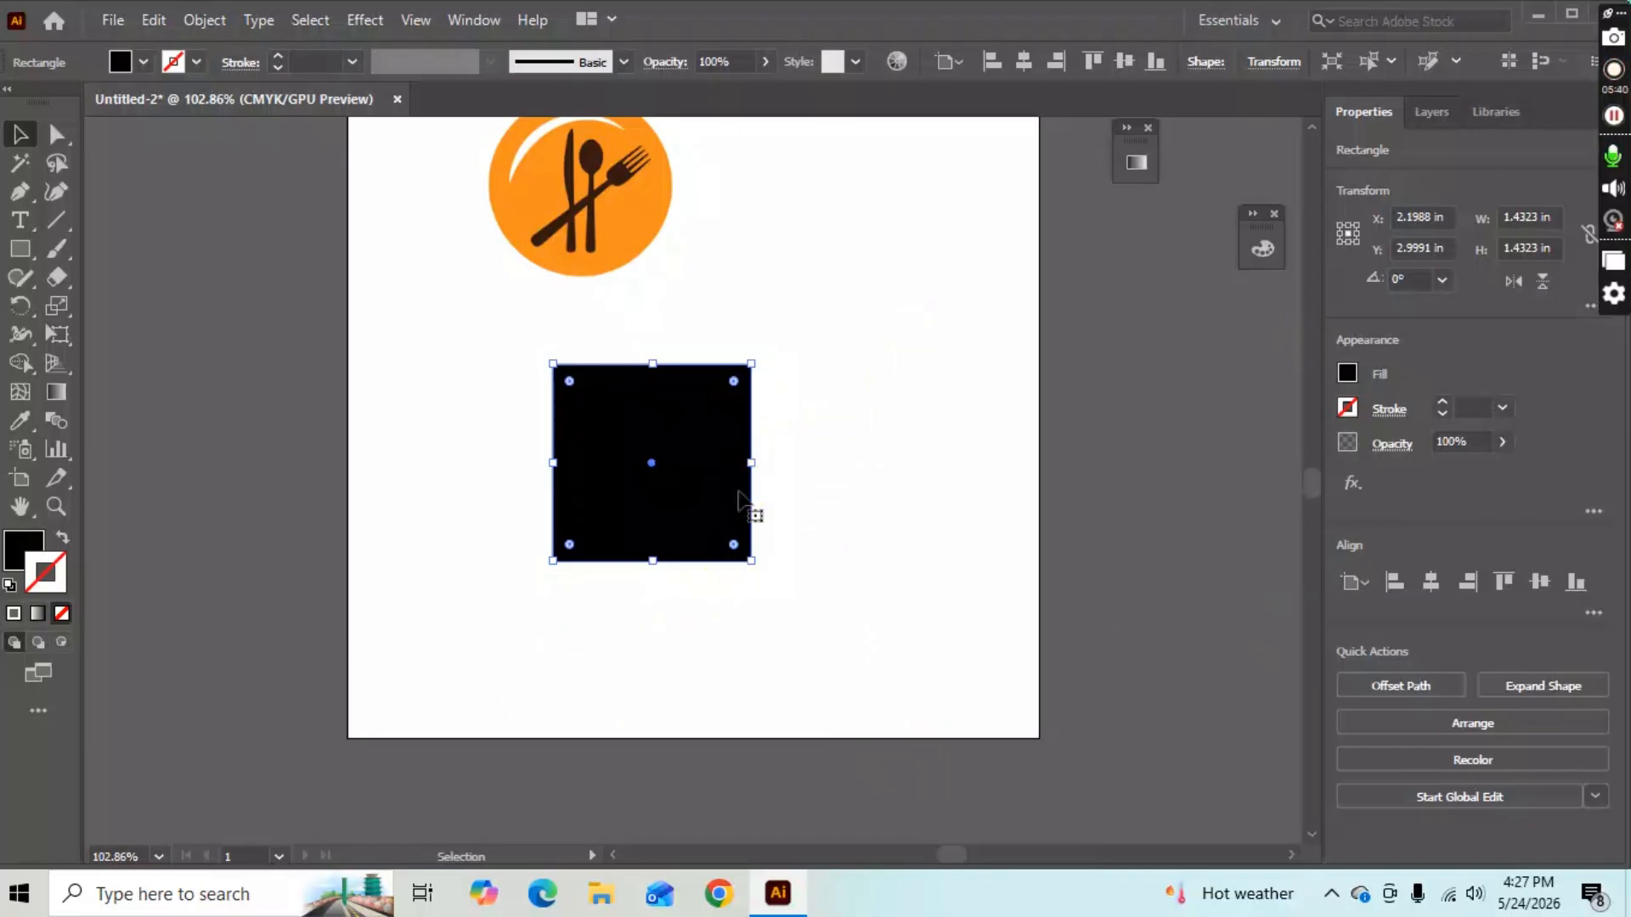
key("a")
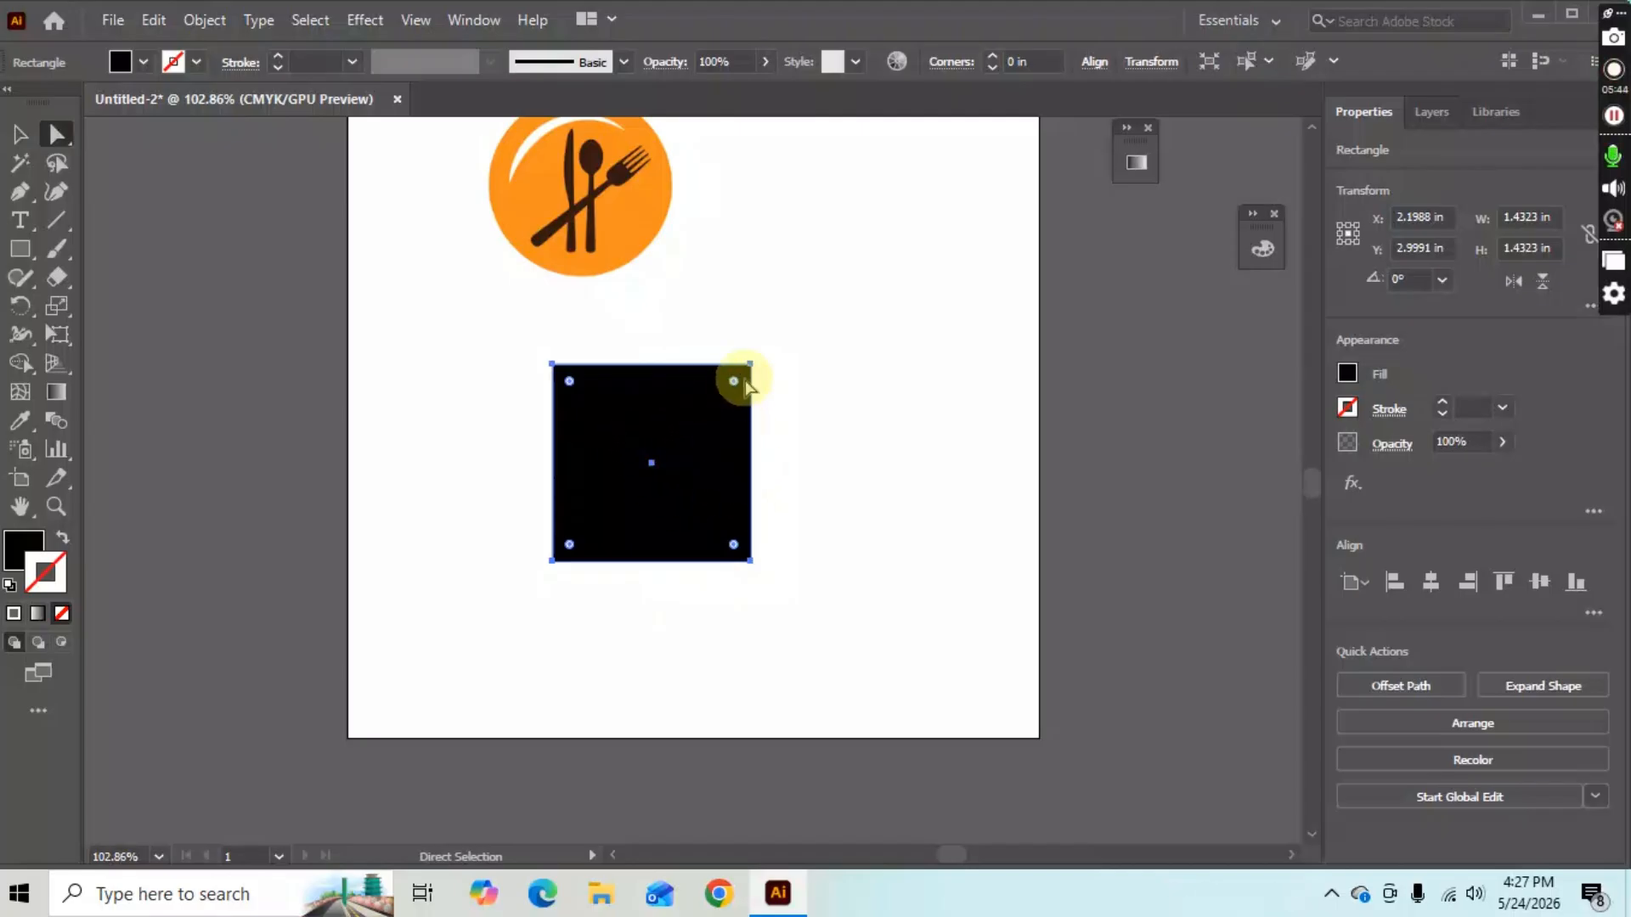
left_click(814, 478)
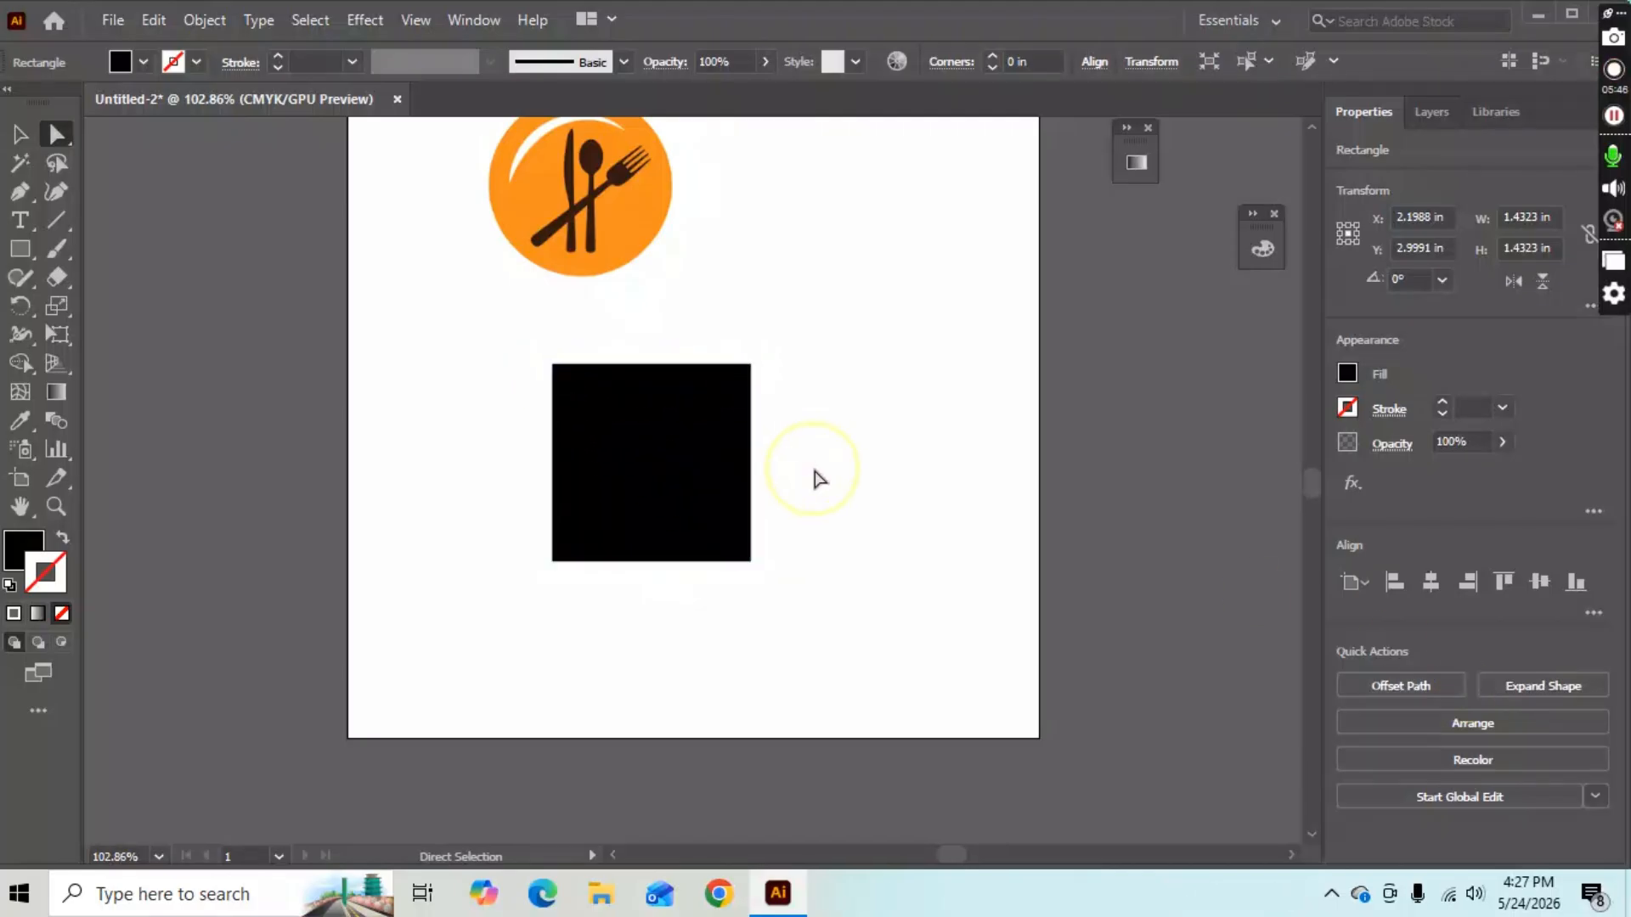
left_click(668, 464)
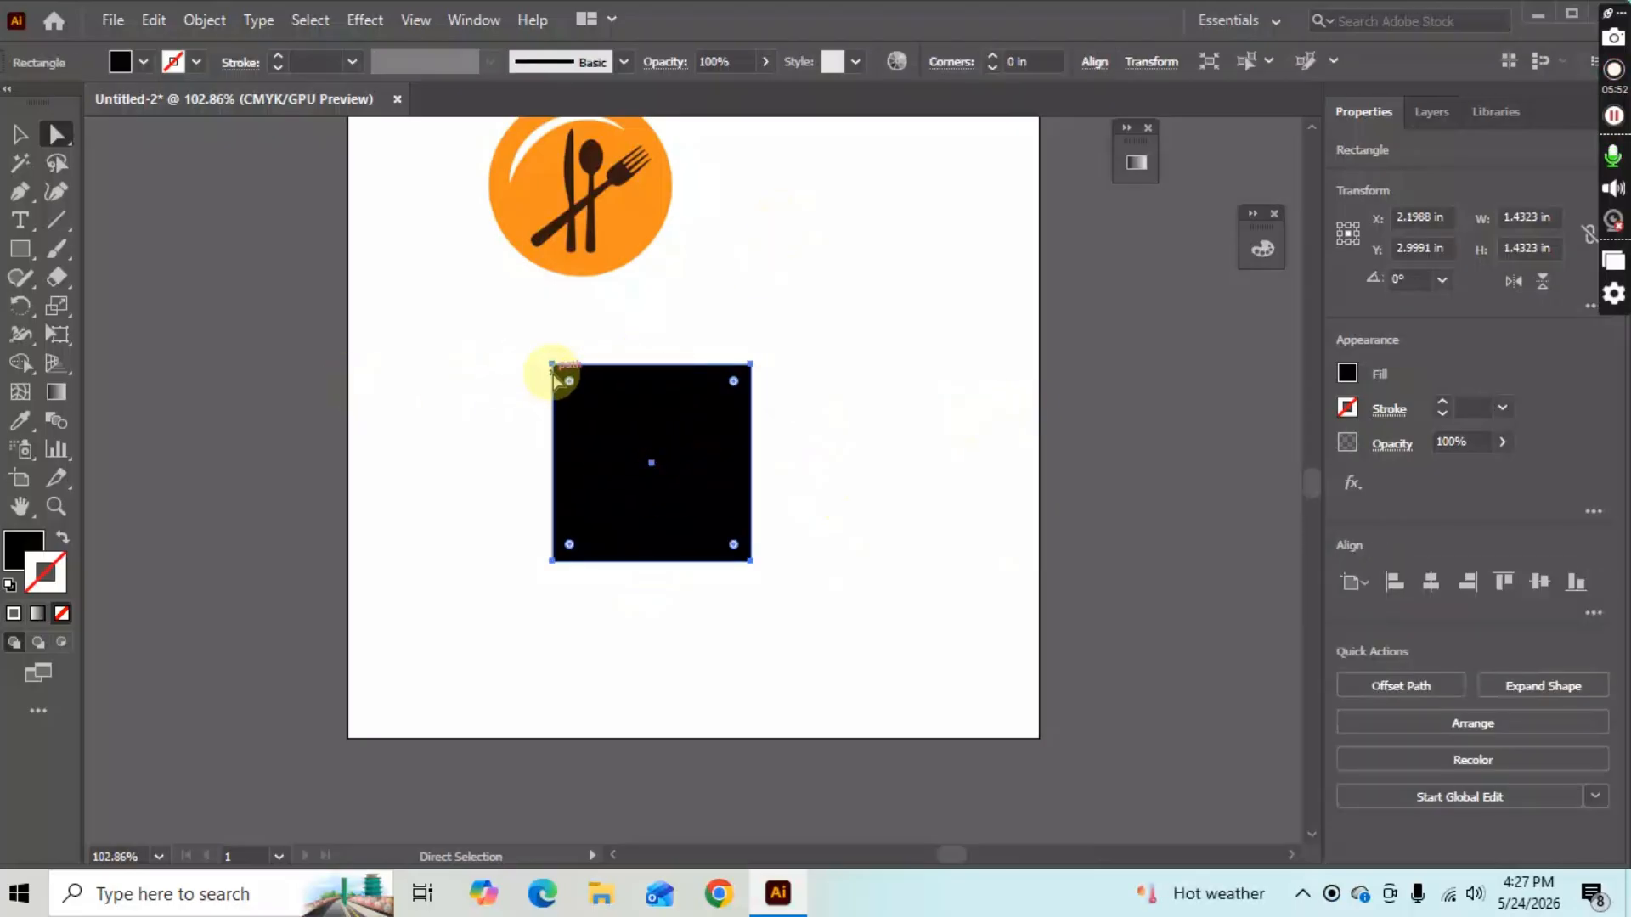
Try rounding only the square's top-right corner to a radius of about 0.28 in, and undo it.
left_click(751, 366)
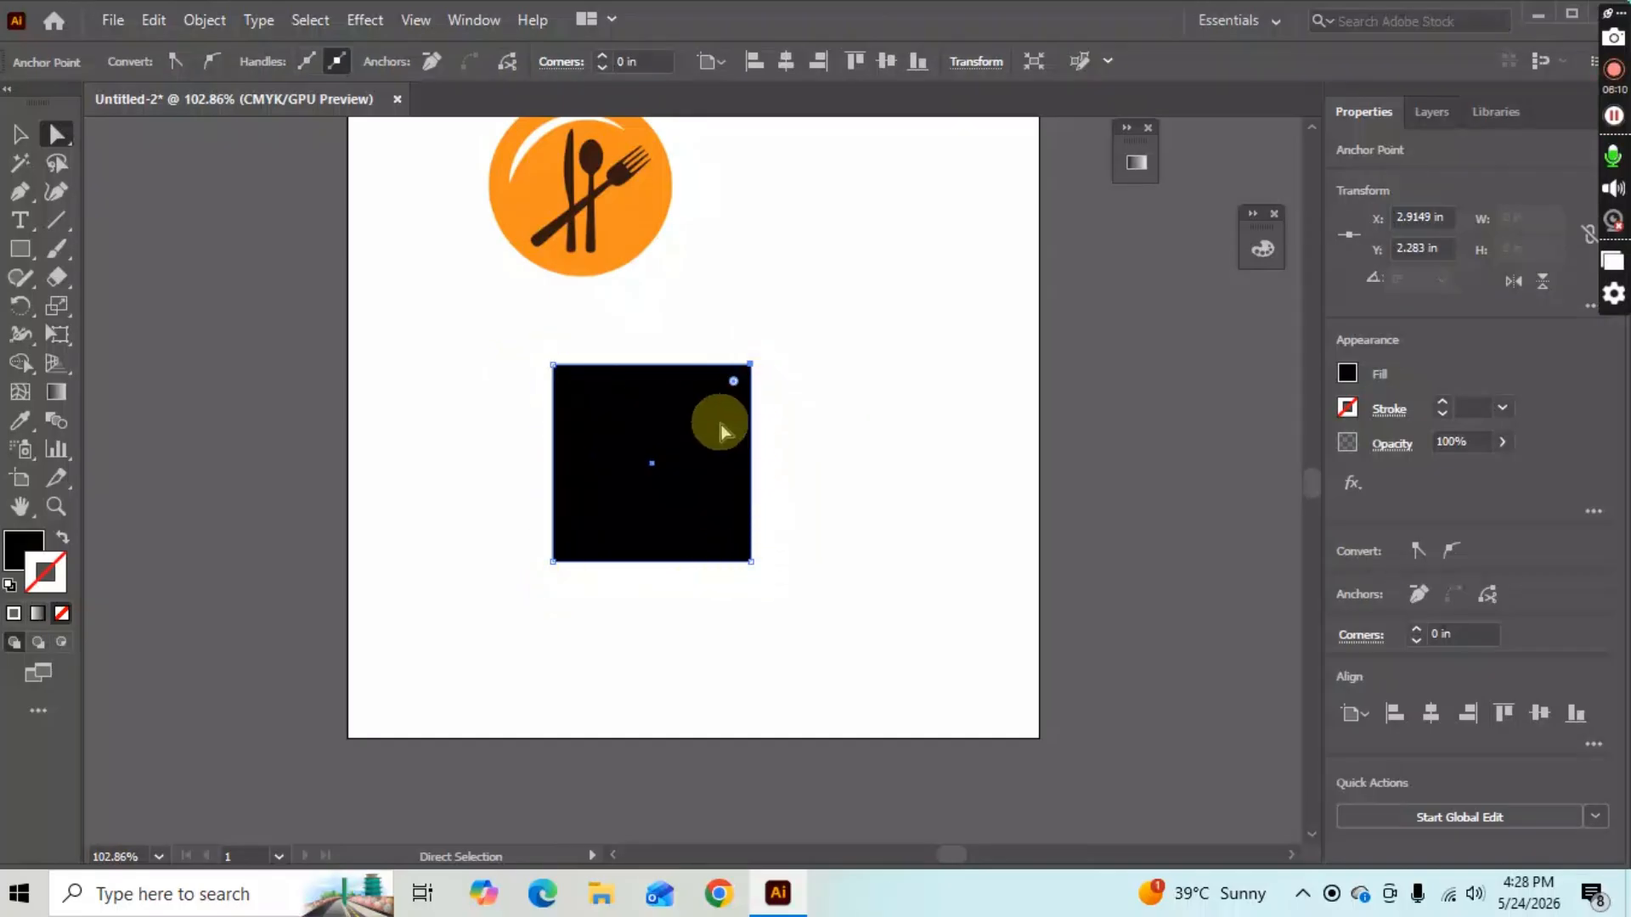
left_click_drag(734, 383, 711, 401)
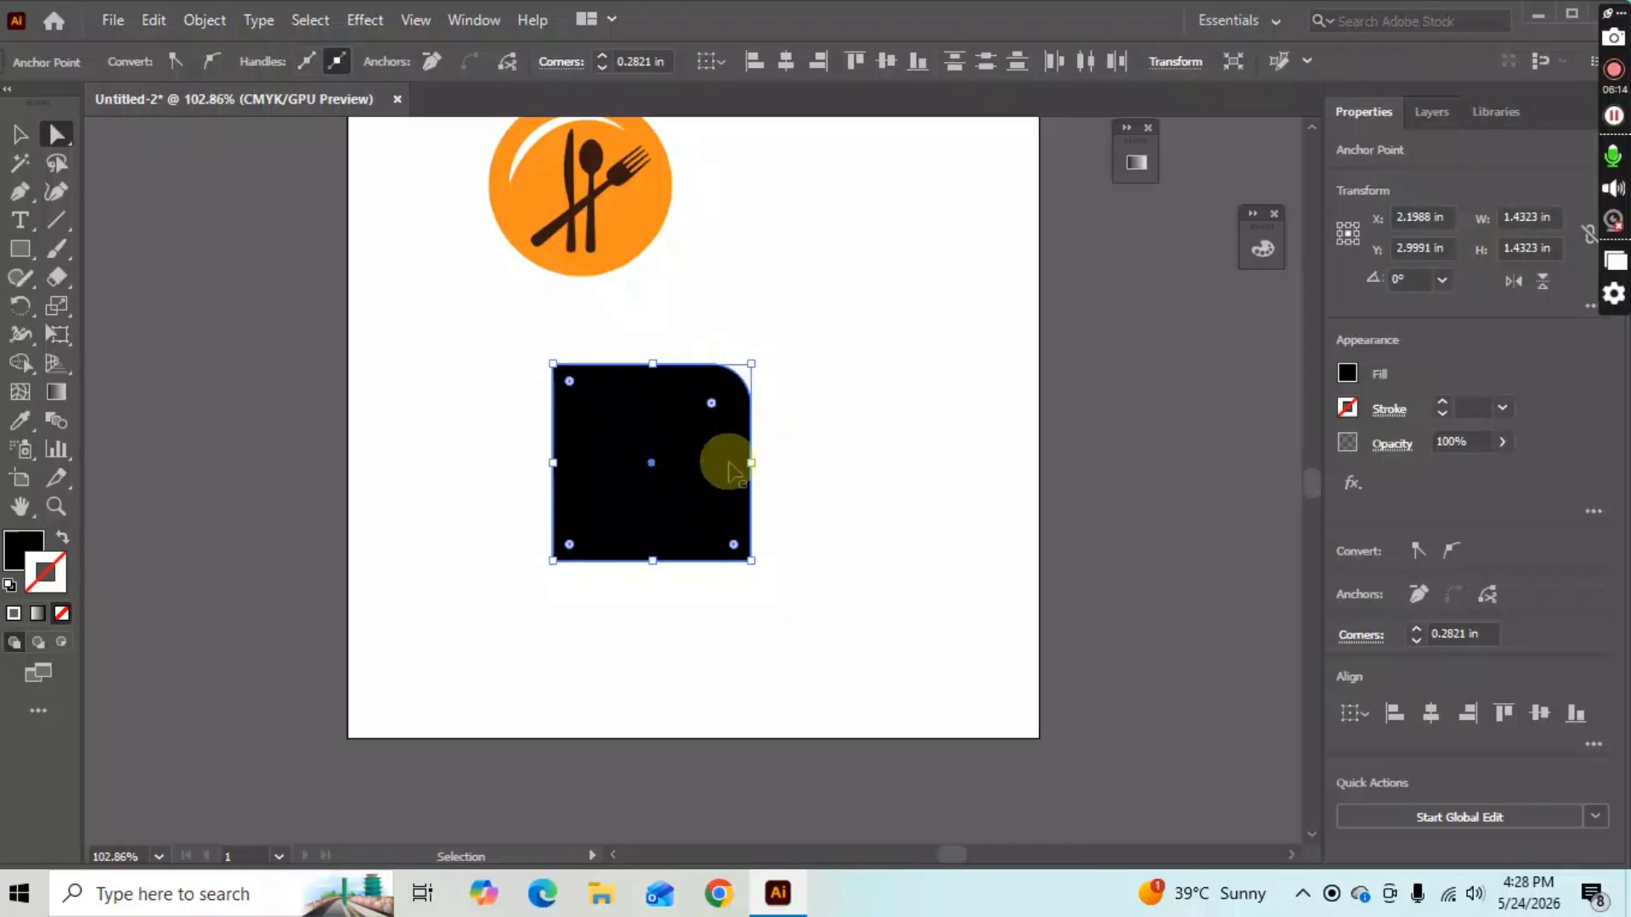
key("ctrl+z")
Reselect the whole square, try rounding all four corners to about 0.21 in, and undo it.
left_click(983, 595)
left_click(671, 484)
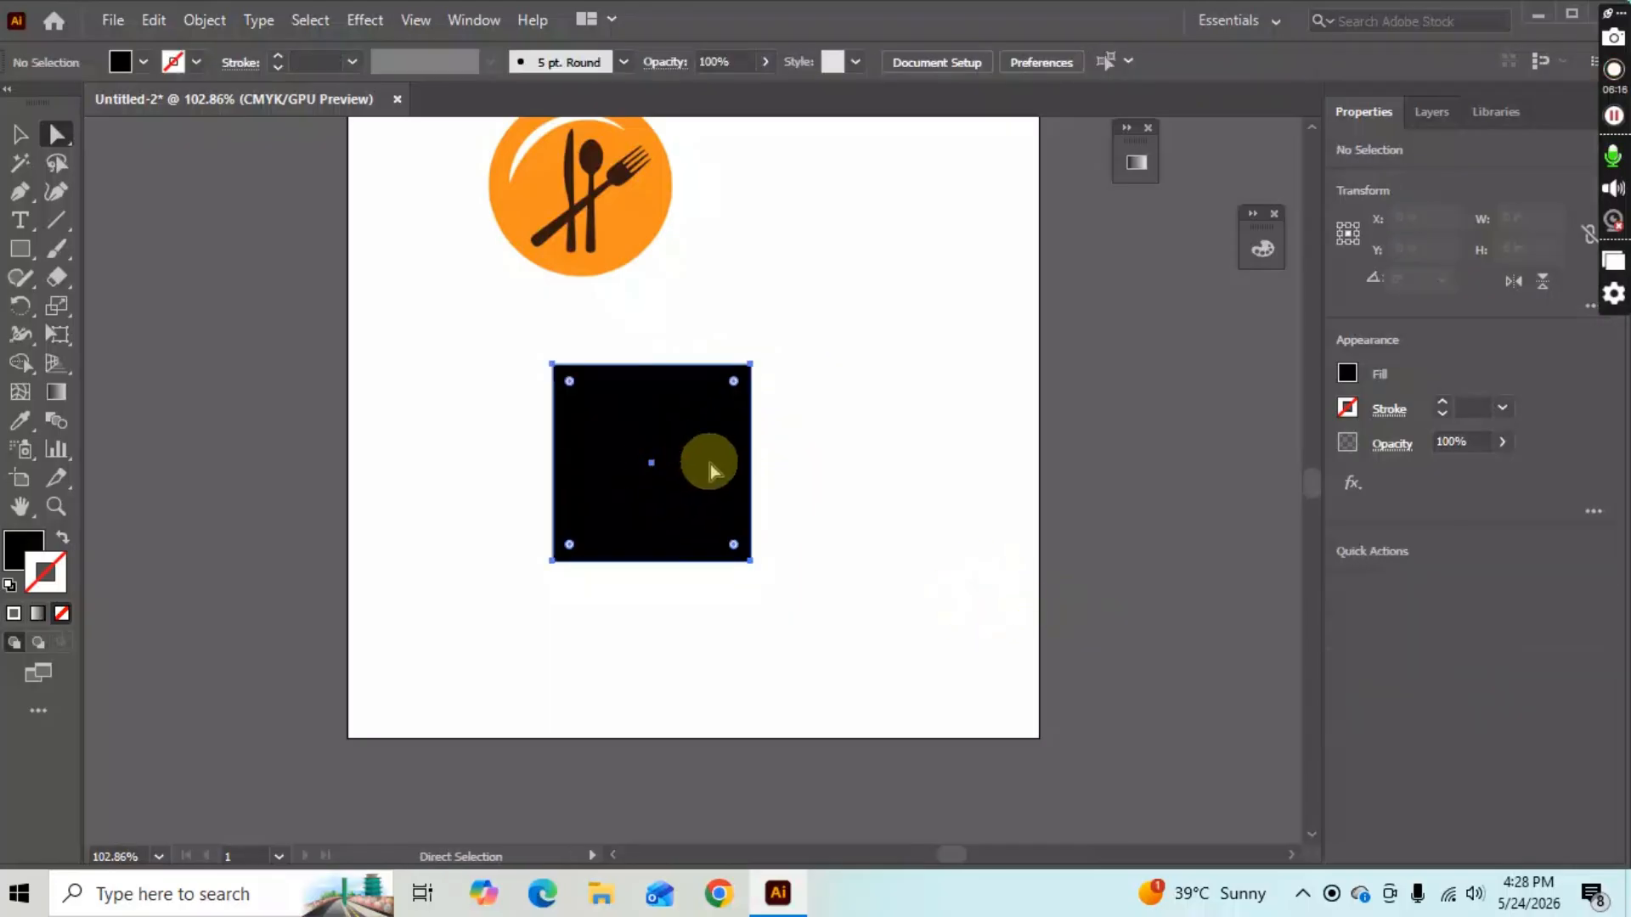
left_click_drag(732, 382, 728, 392)
key("ctrl+z")
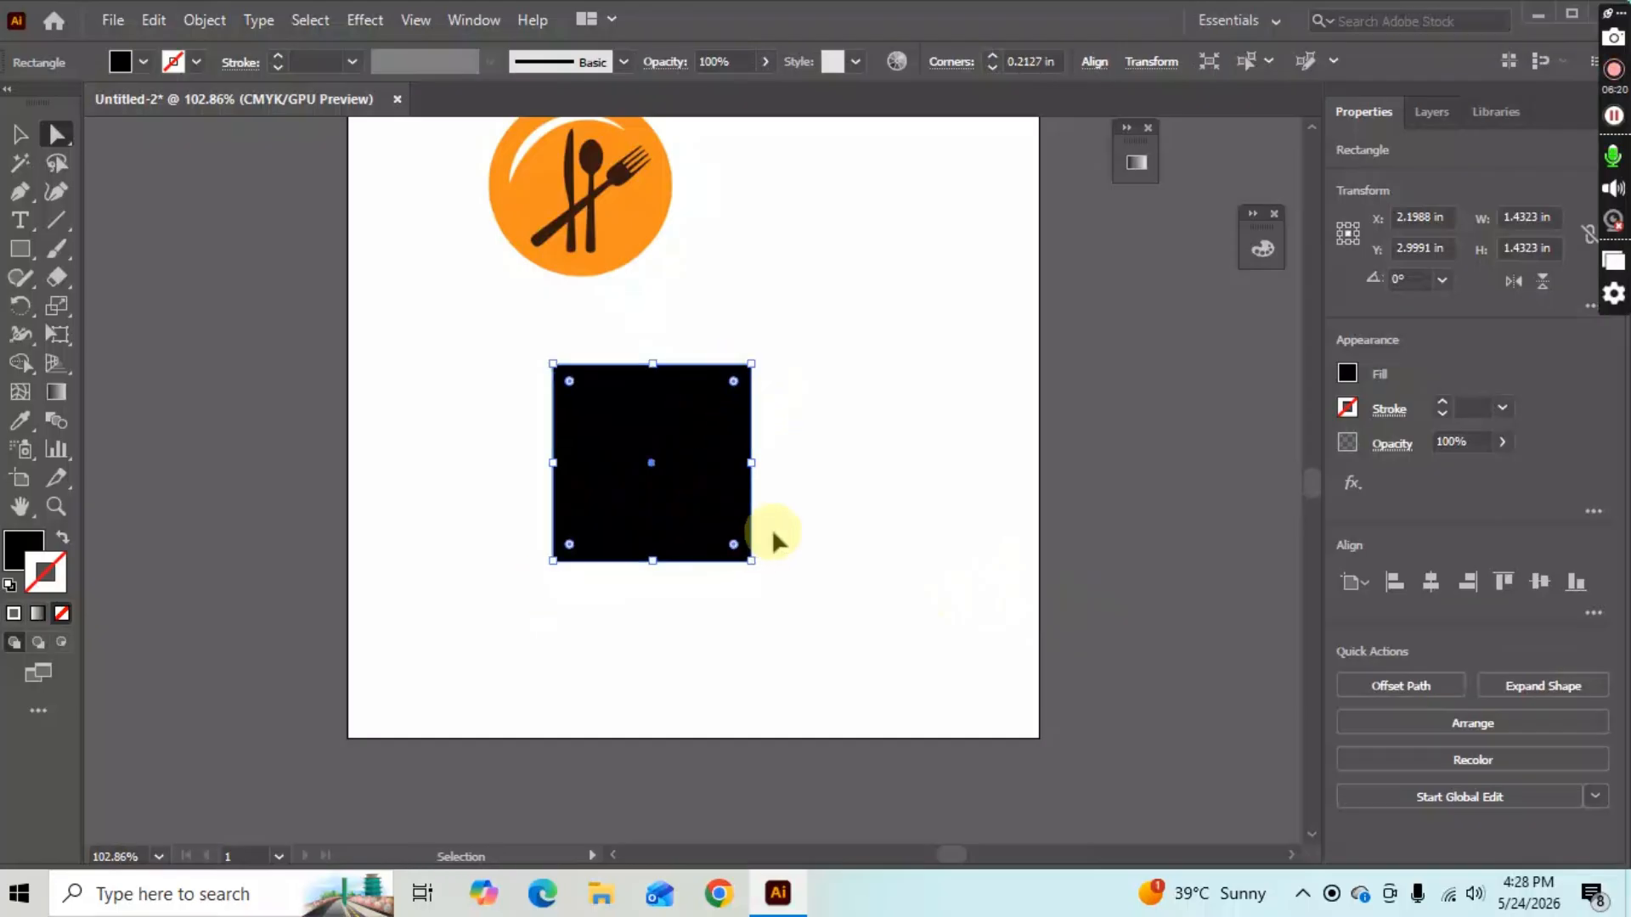
Select the square's top-right anchor point with Direct Selection, try converting it to smooth, and convert it back to a corner.
key("a")
left_click(750, 365)
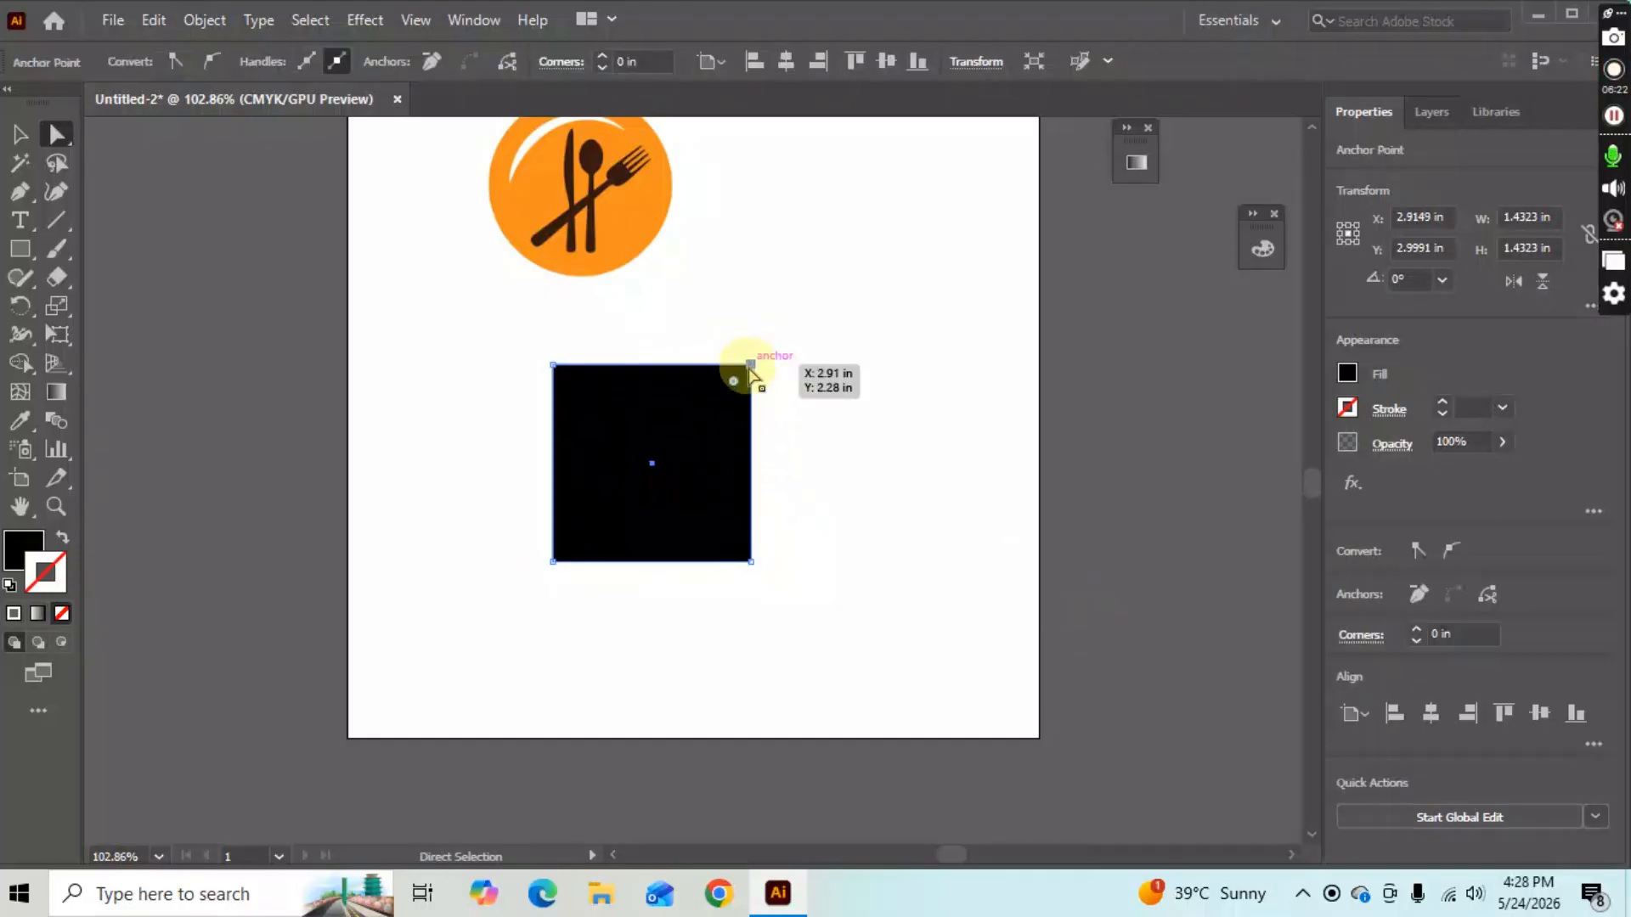
mouse_move(734, 386)
left_mouse_down()
mouse_move(716, 396)
mouse_move(750, 367)
left_mouse_up()
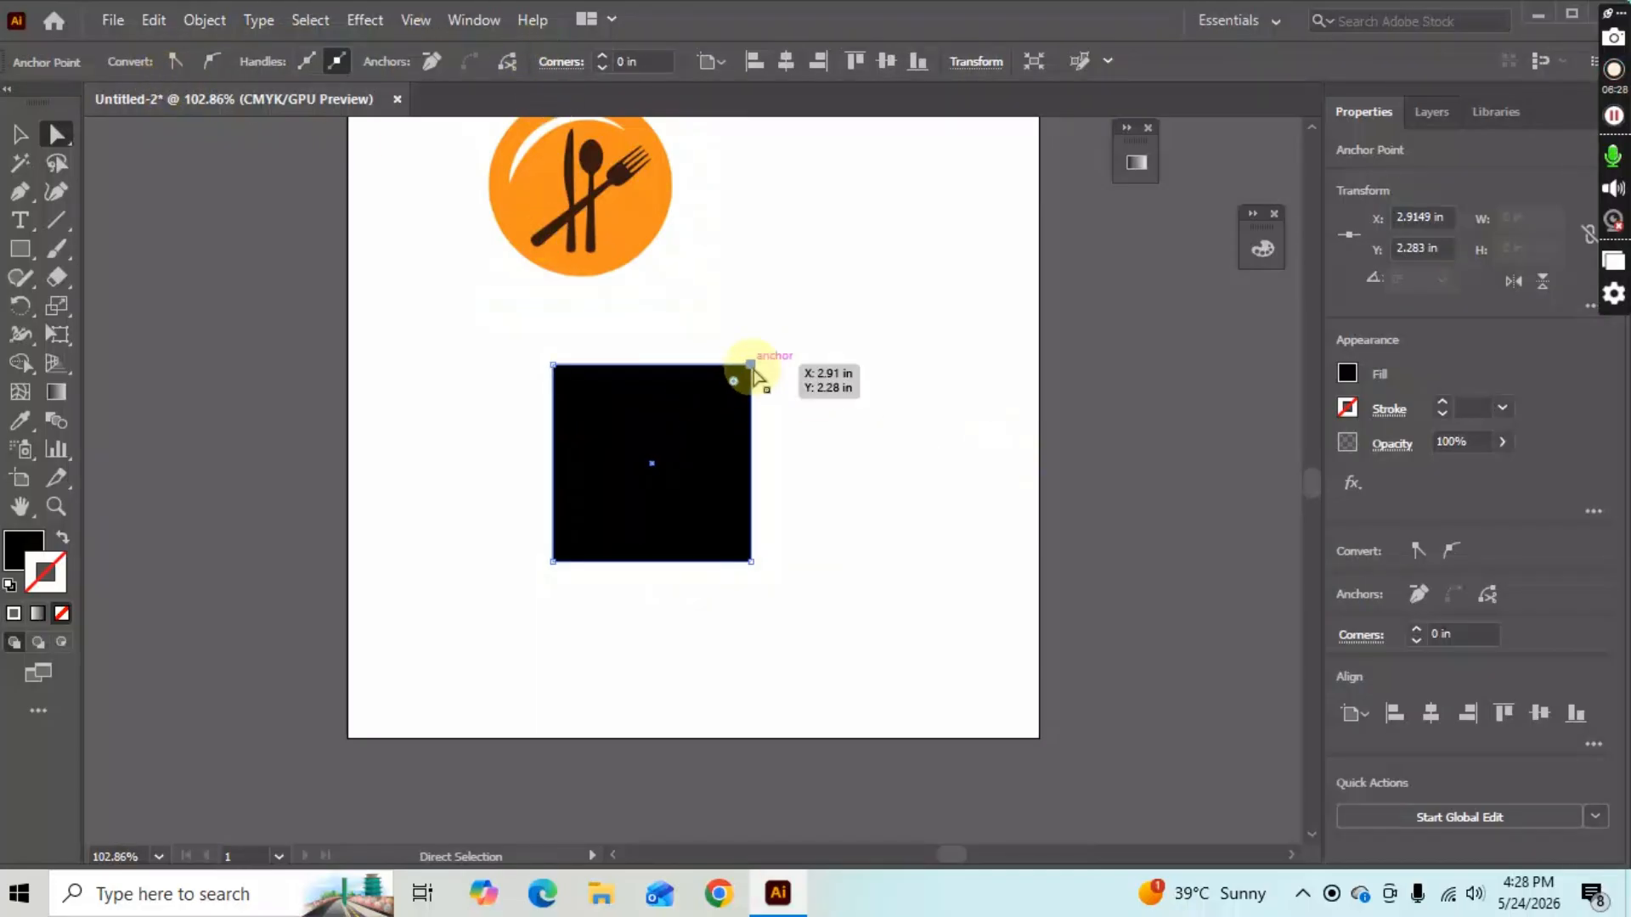
left_click(208, 69)
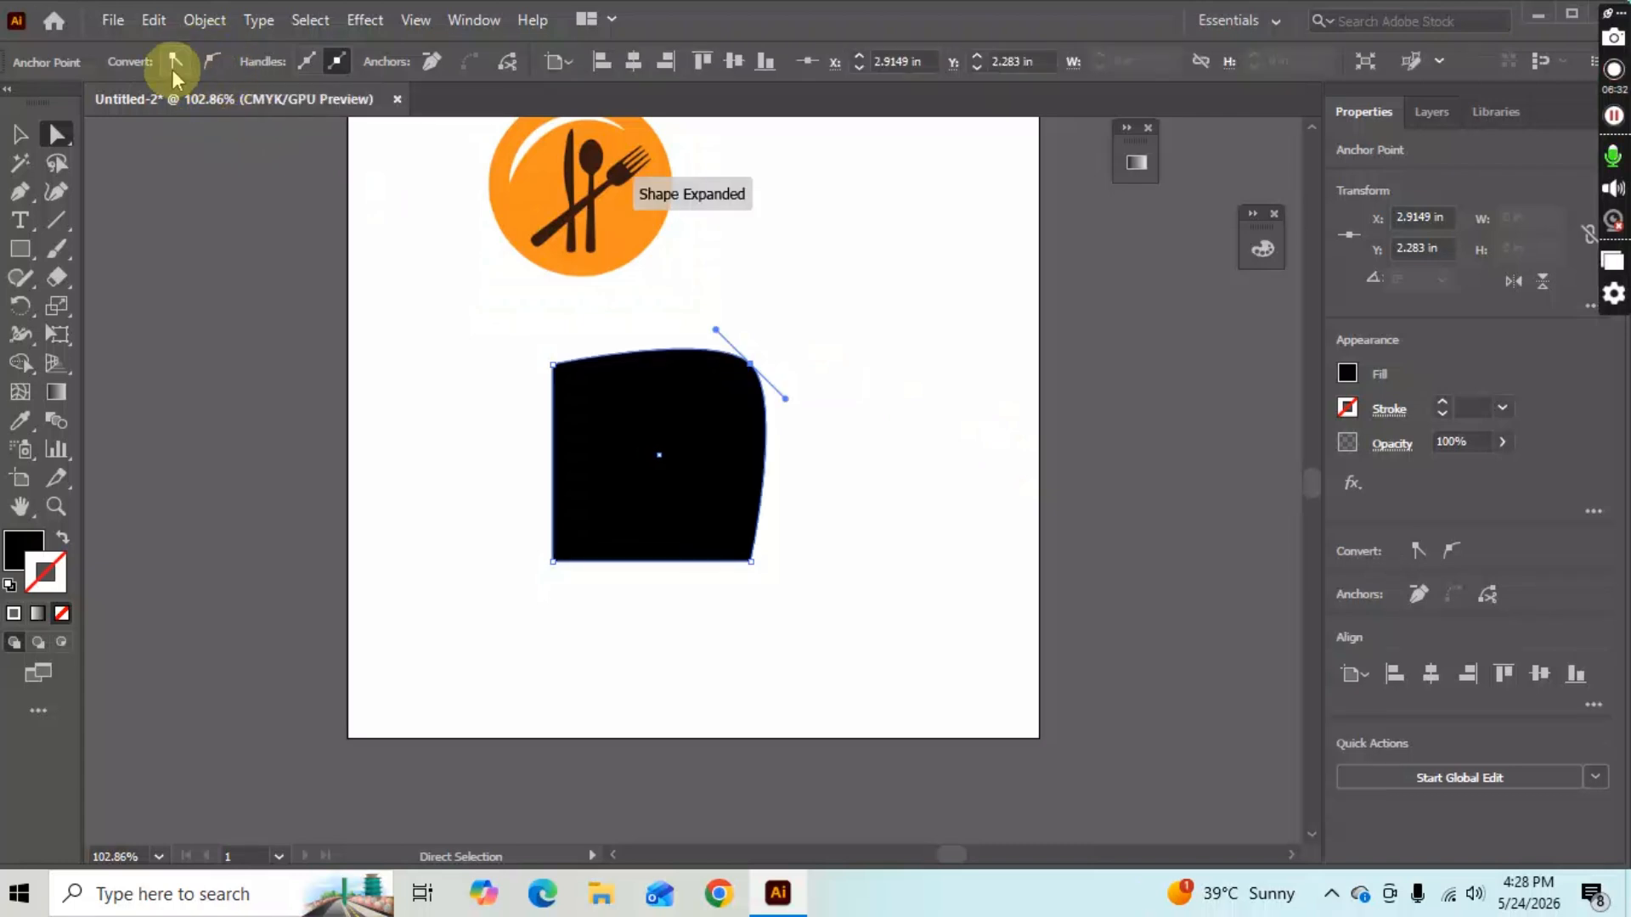
left_click(187, 58)
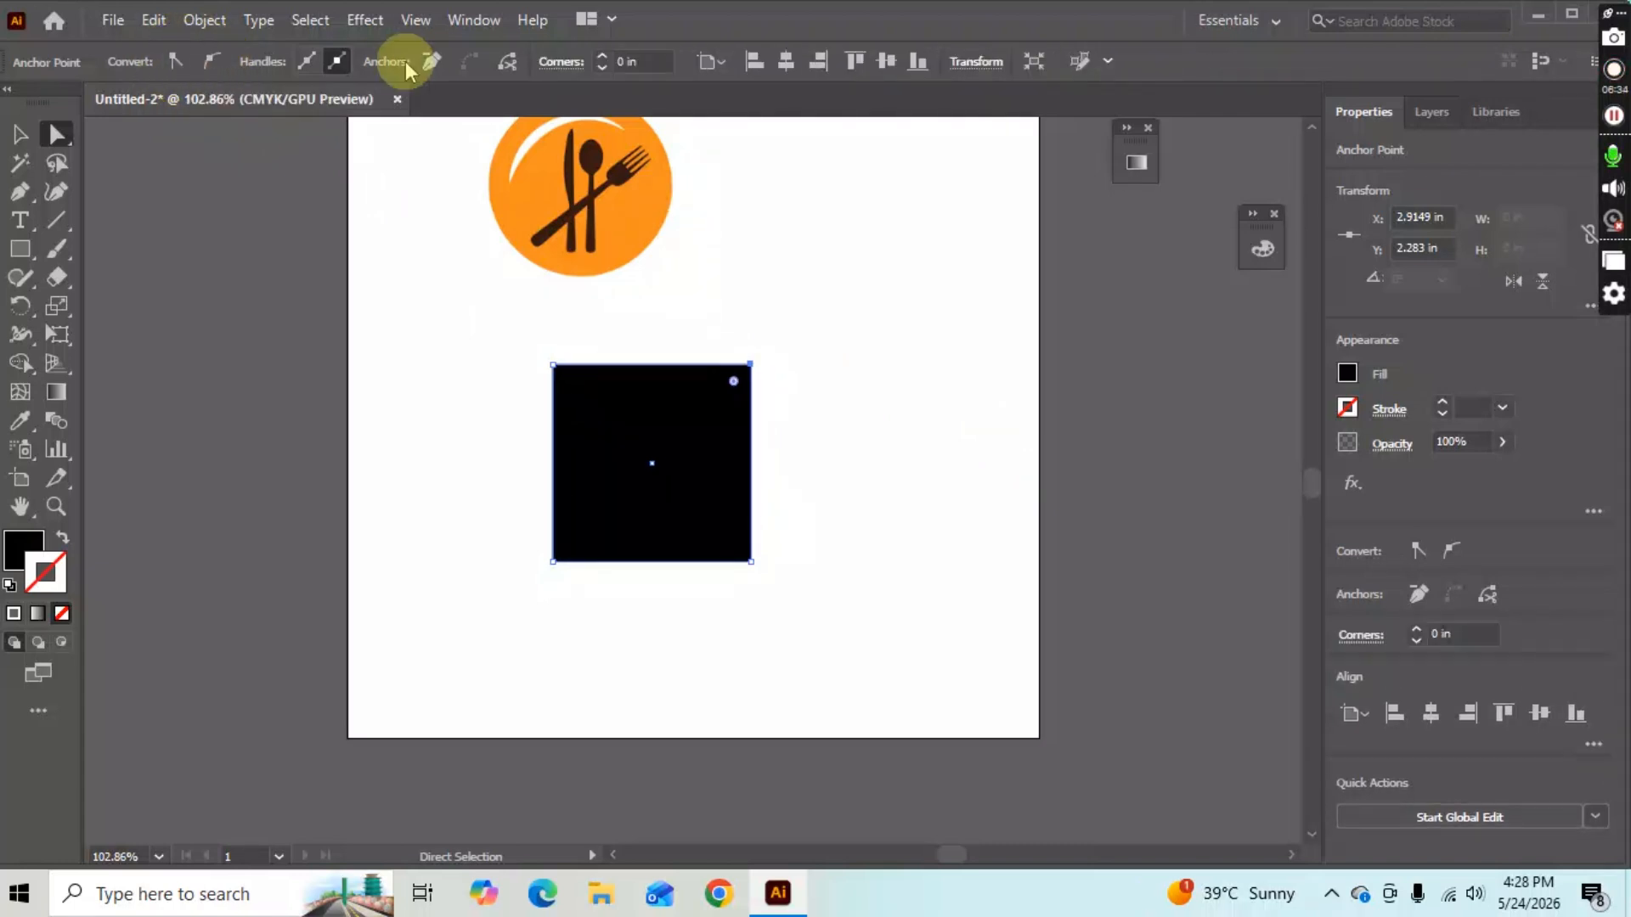
Apply an inverted round corner with an increased radius to the square's top-right anchor, and deselect the shape.
left_click(572, 63)
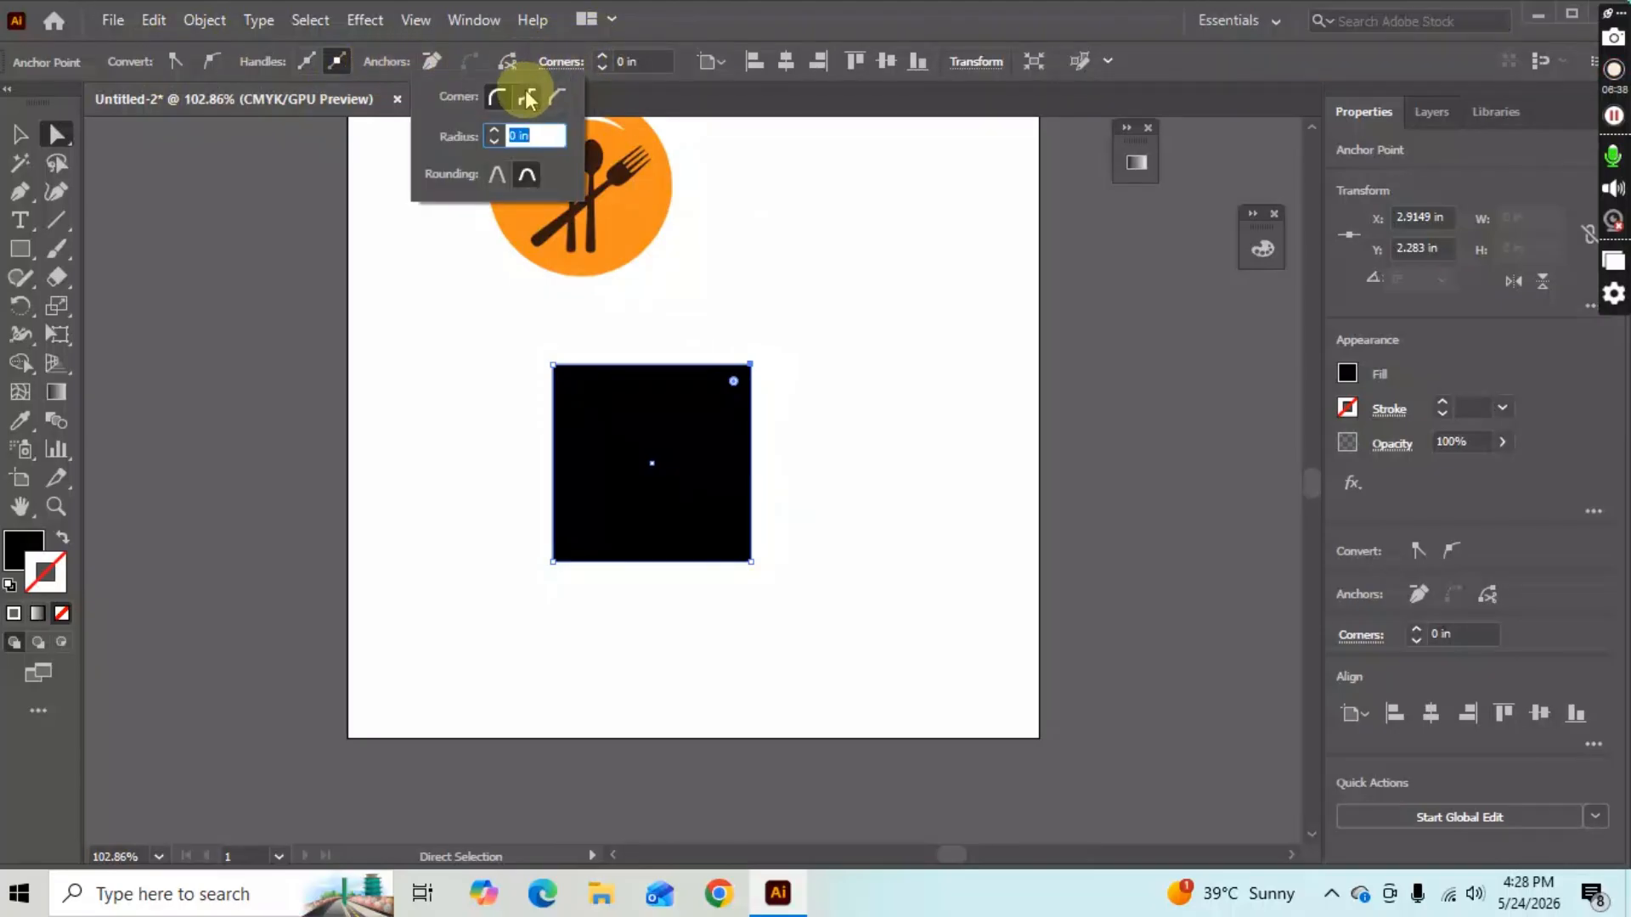
left_click(528, 97)
left_click(495, 132)
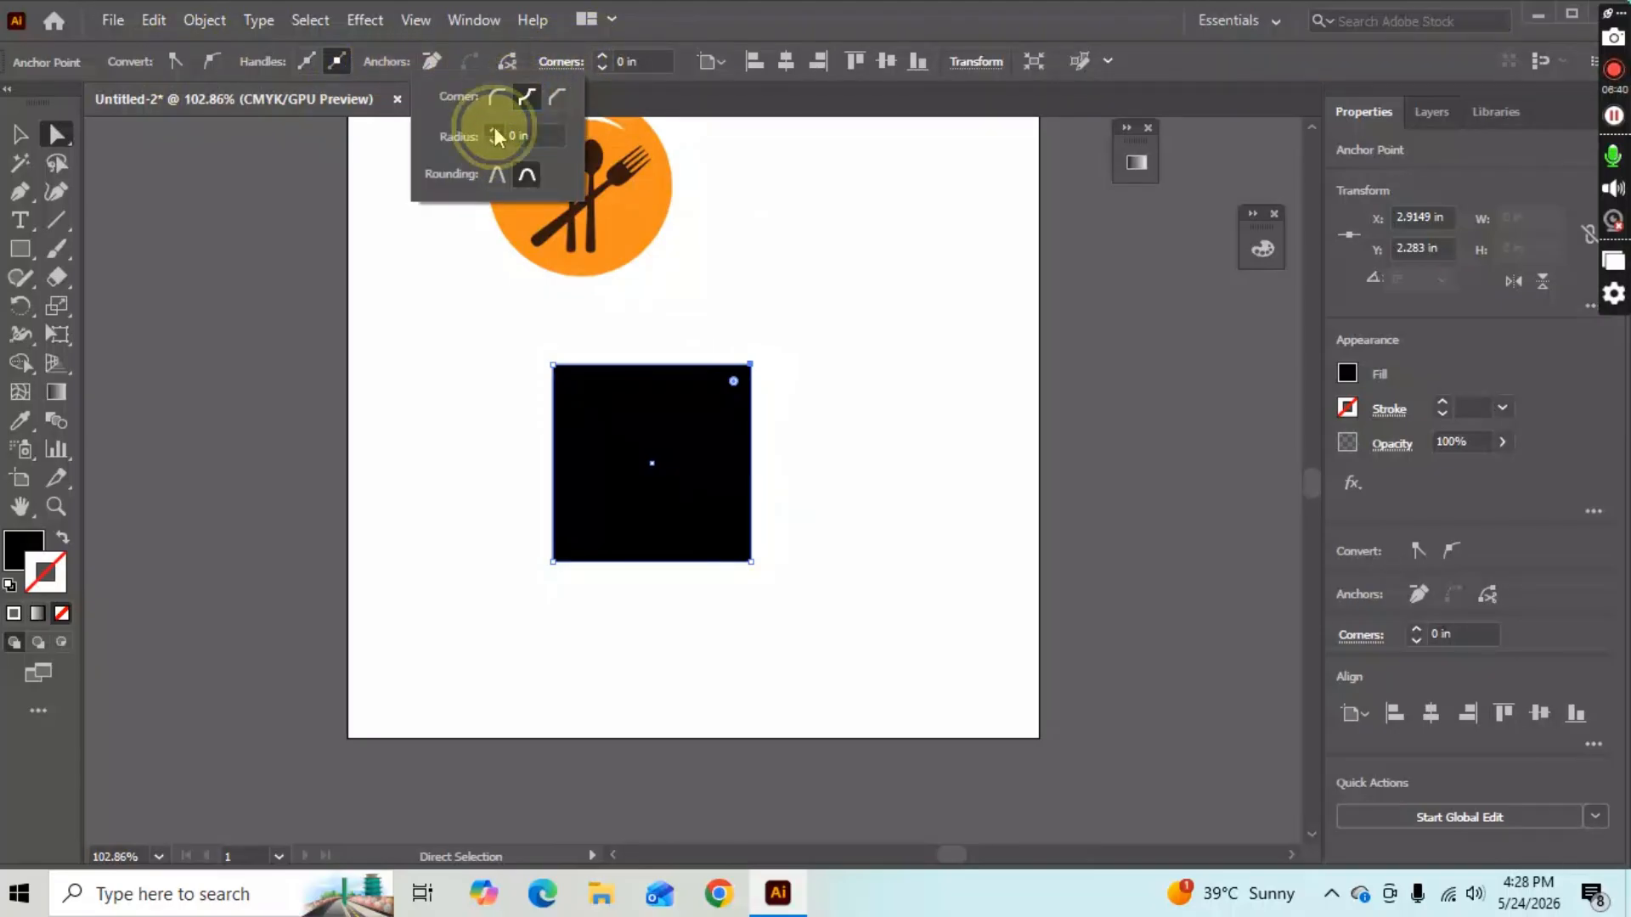
left_click(748, 375)
left_click(852, 527)
key("v")
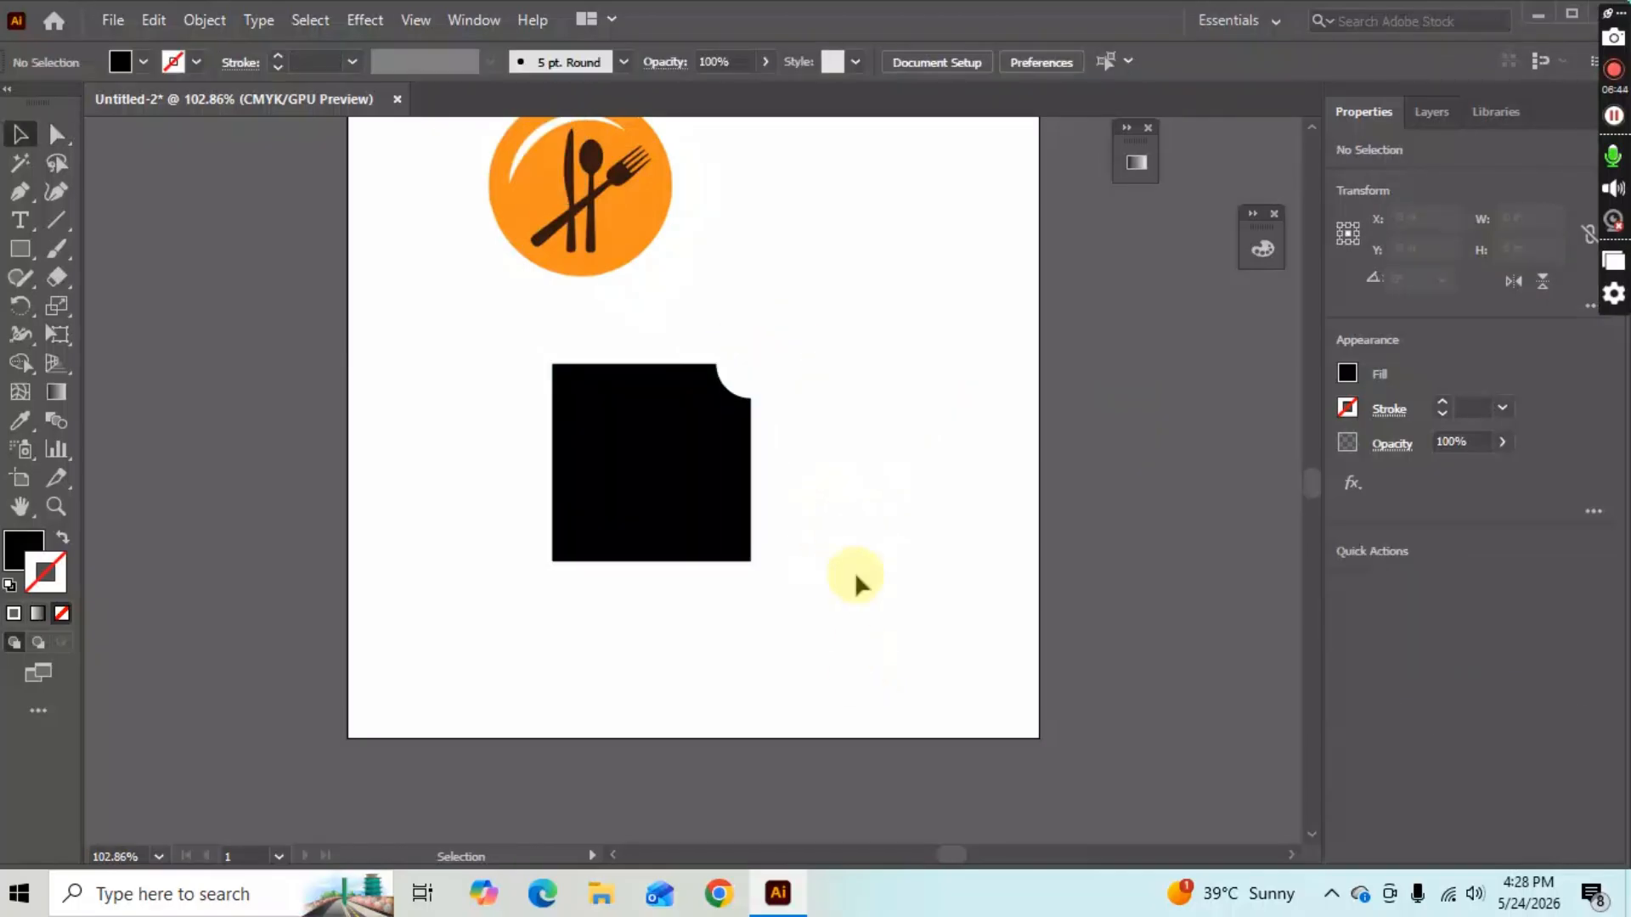
Move the notched square's bottom-left anchor inward to about X 2.11 in, Y 3.12 in with Direct Selection.
left_click(689, 483)
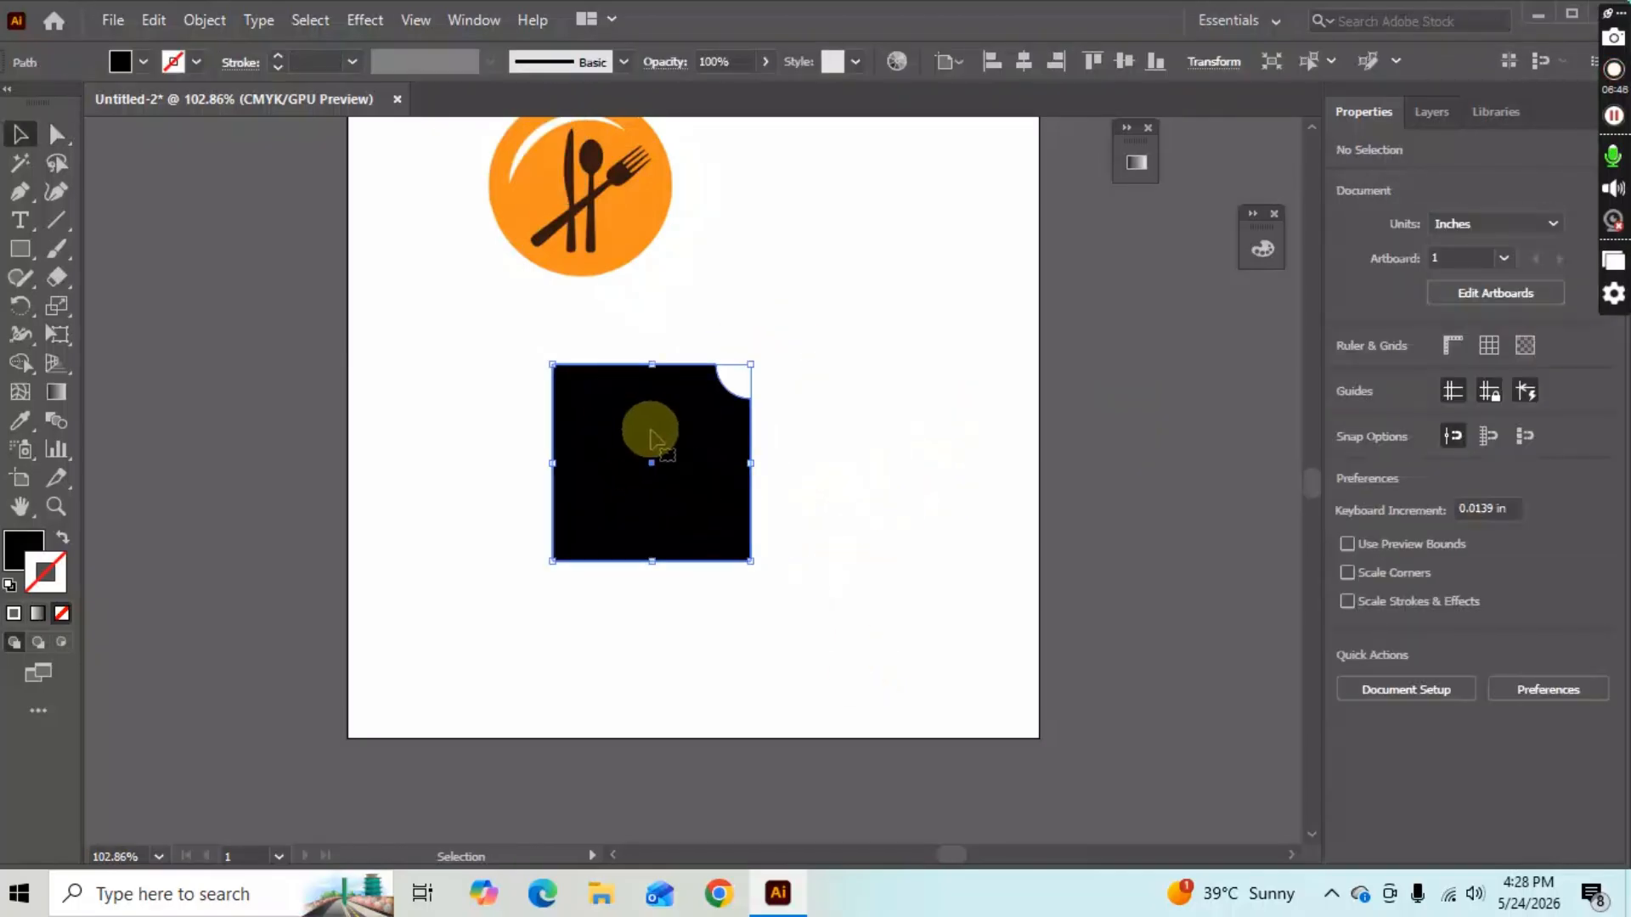
key("a")
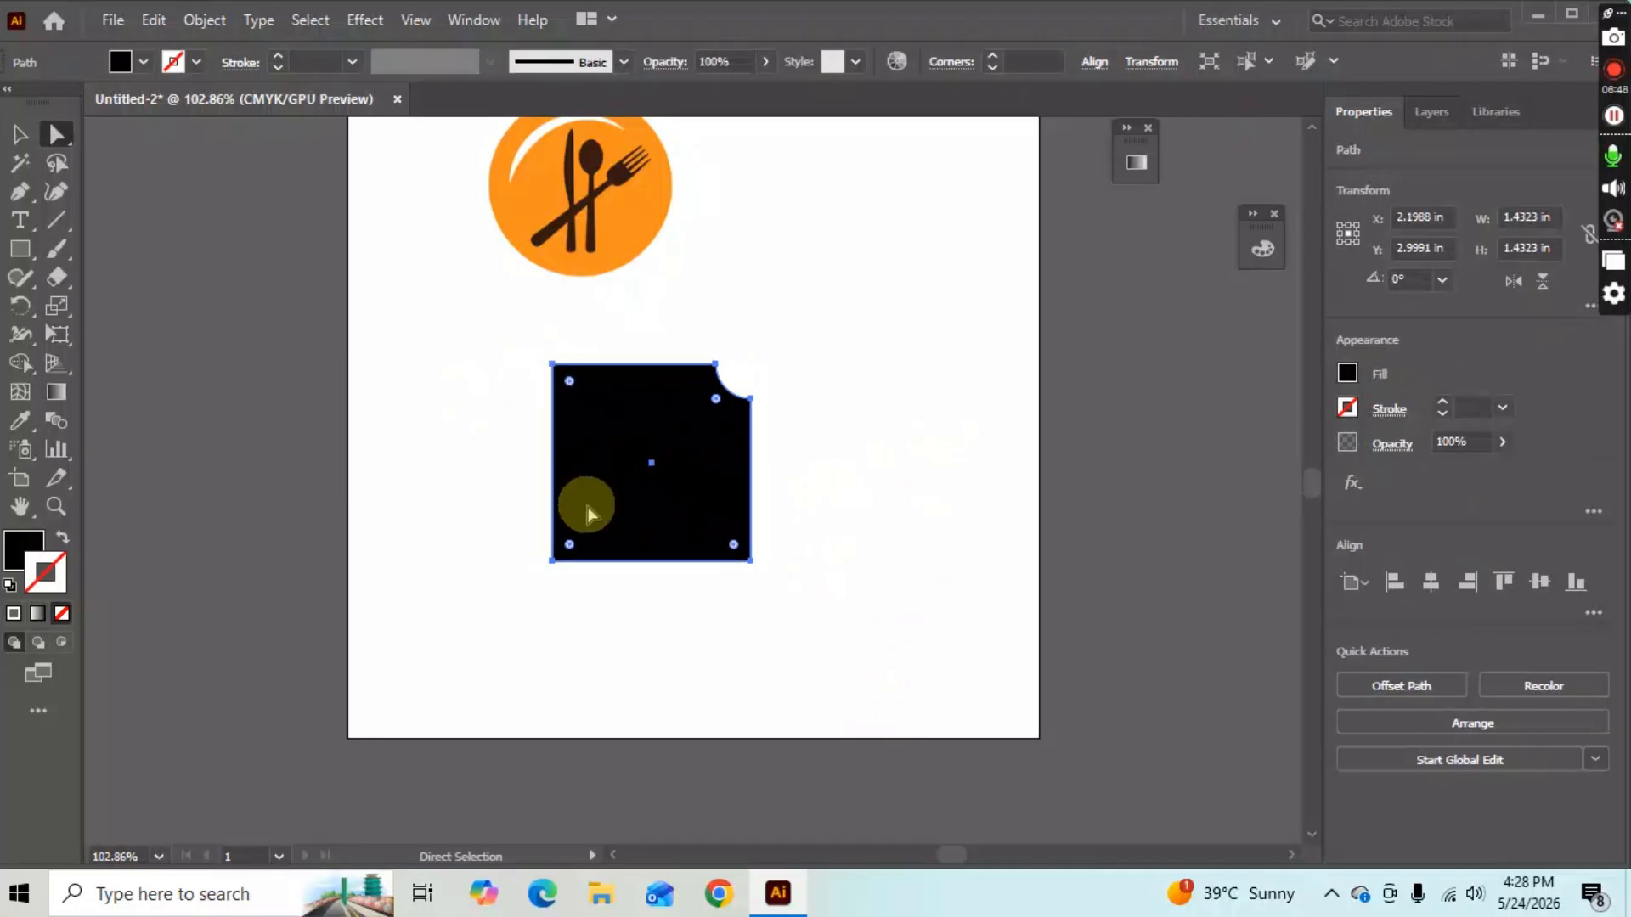
left_click(553, 560)
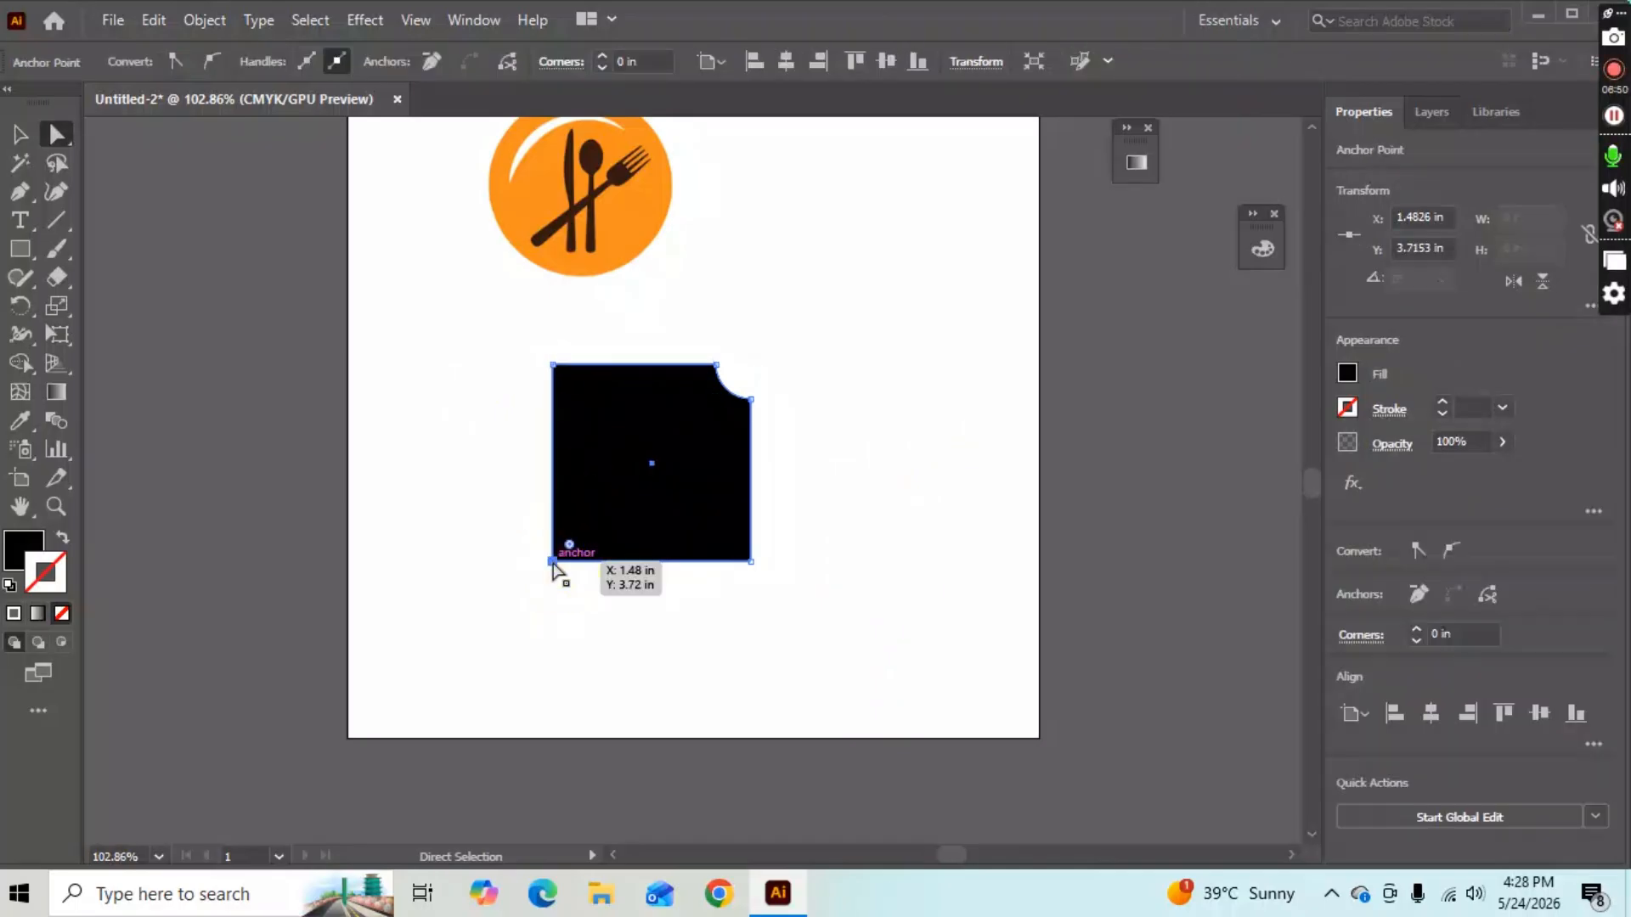
left_click_drag(554, 561, 639, 481)
left_click(631, 690)
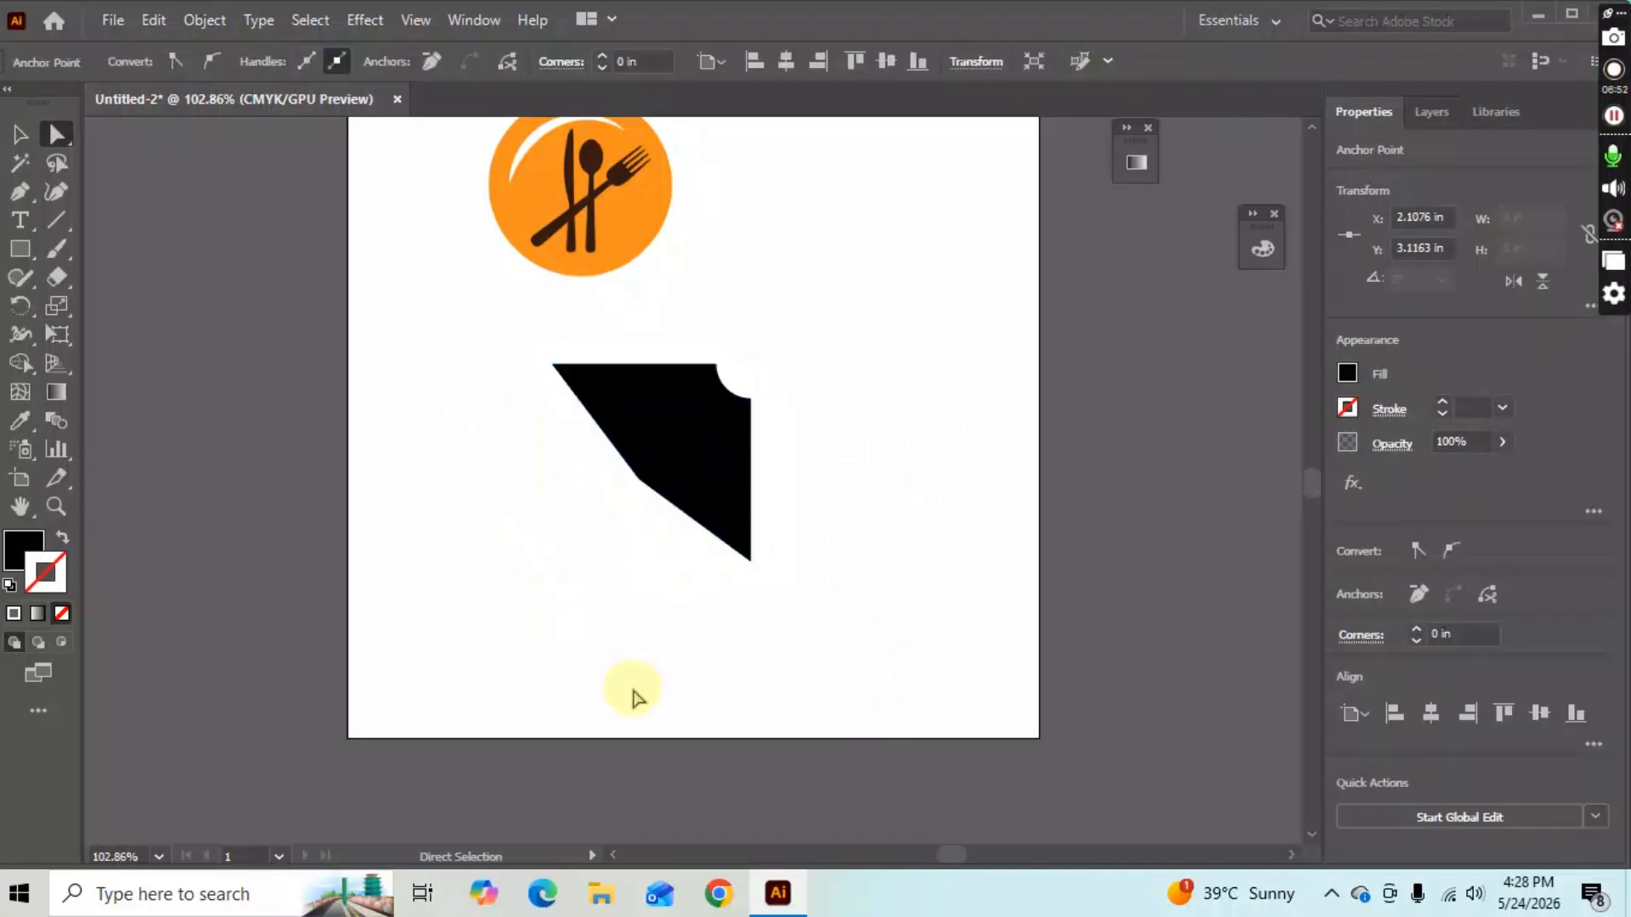
Reshape the black path by moving the inner anchor past the artboard's left edge, the top-left anchor up-right and the bottom-right anchor down-left.
left_click_drag(644, 493, 328, 380)
left_click_drag(554, 366, 728, 278)
left_click_drag(750, 562, 598, 596)
left_click(925, 600)
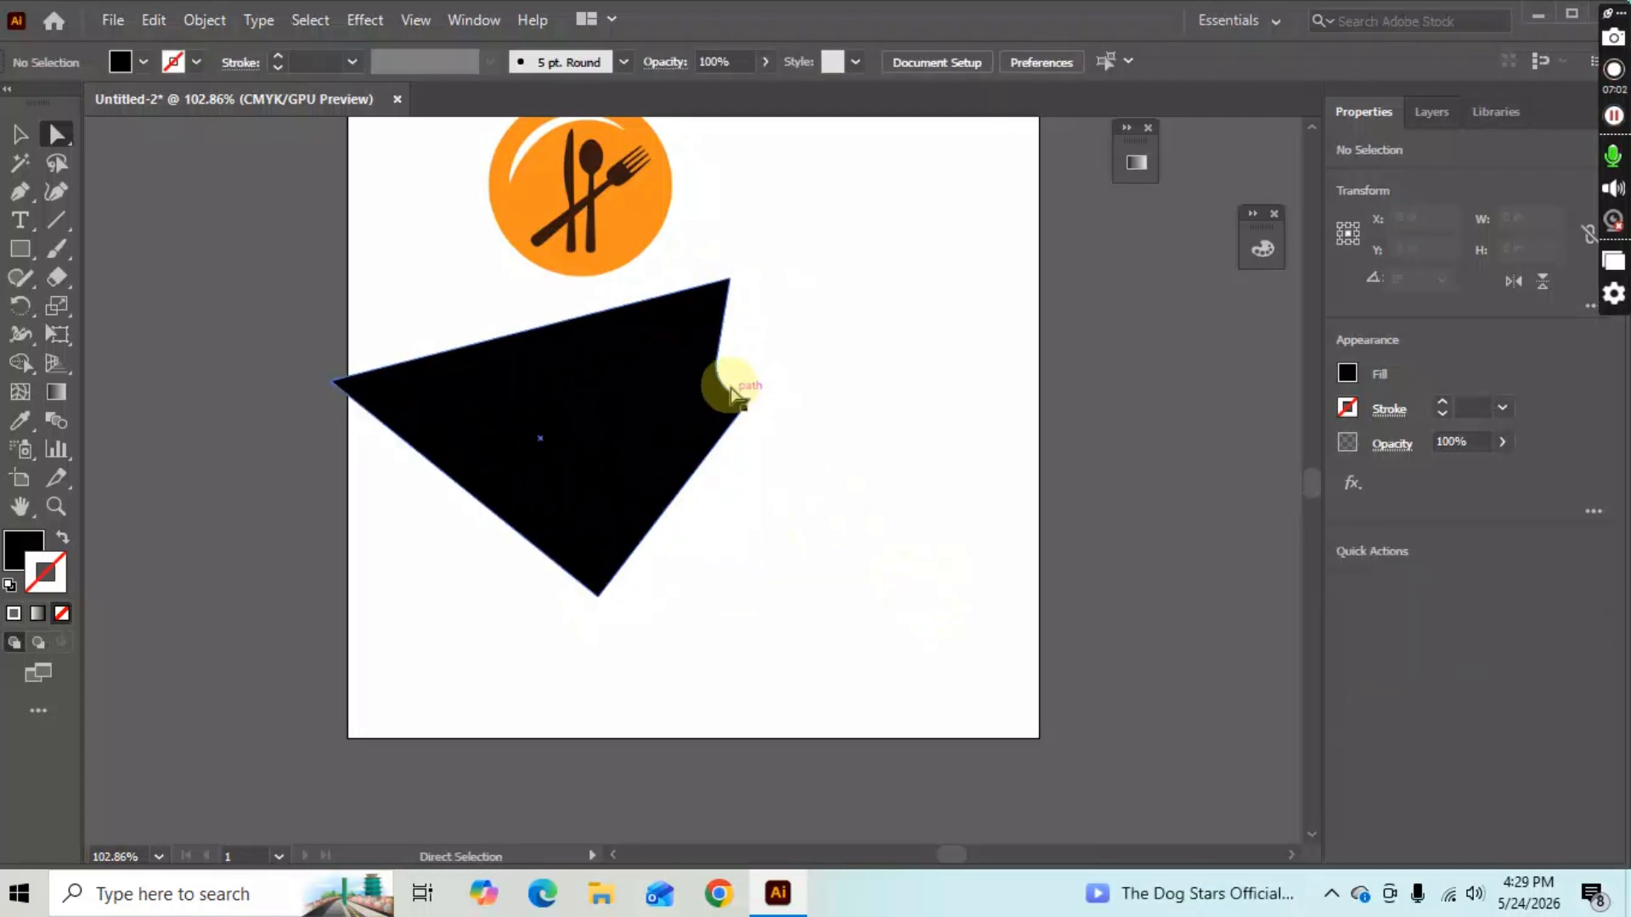
Pull the notch's upper anchor out to the upper right and its lower anchor down to the lower right.
left_click_drag(721, 377, 865, 288)
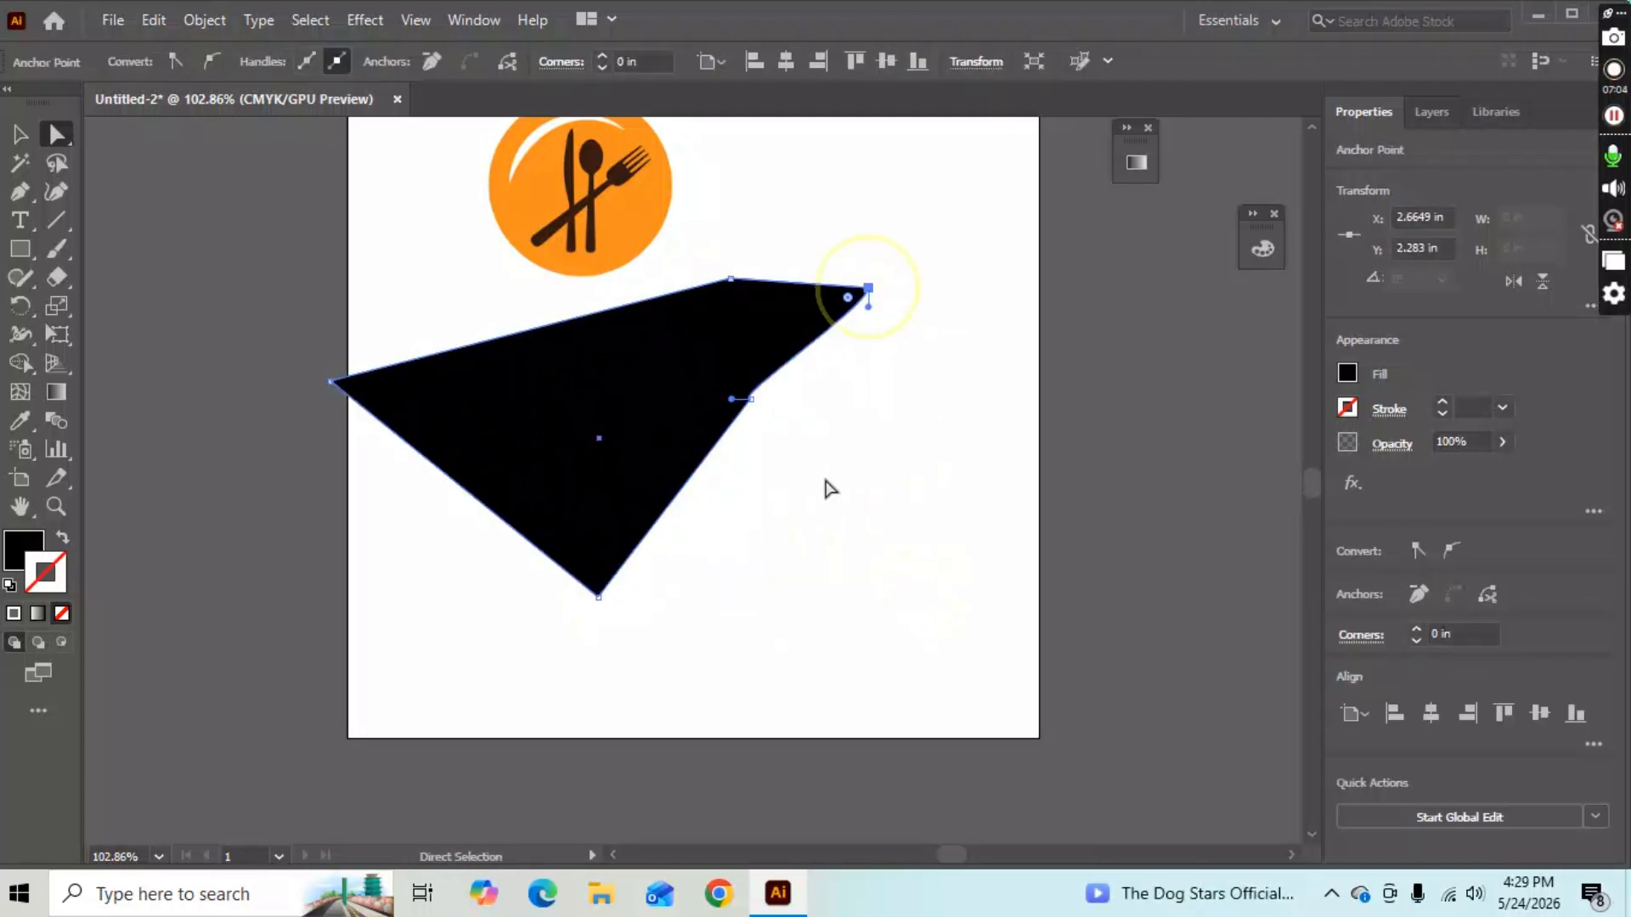
left_click(830, 510)
left_click_drag(751, 399, 837, 578)
left_click(950, 546)
Round the black path's bottom corner to about 0.76 in and move the whole path left to about X 0.32 in, Y 2.66 in.
scroll(815, 638, "down", 1)
left_click(679, 536)
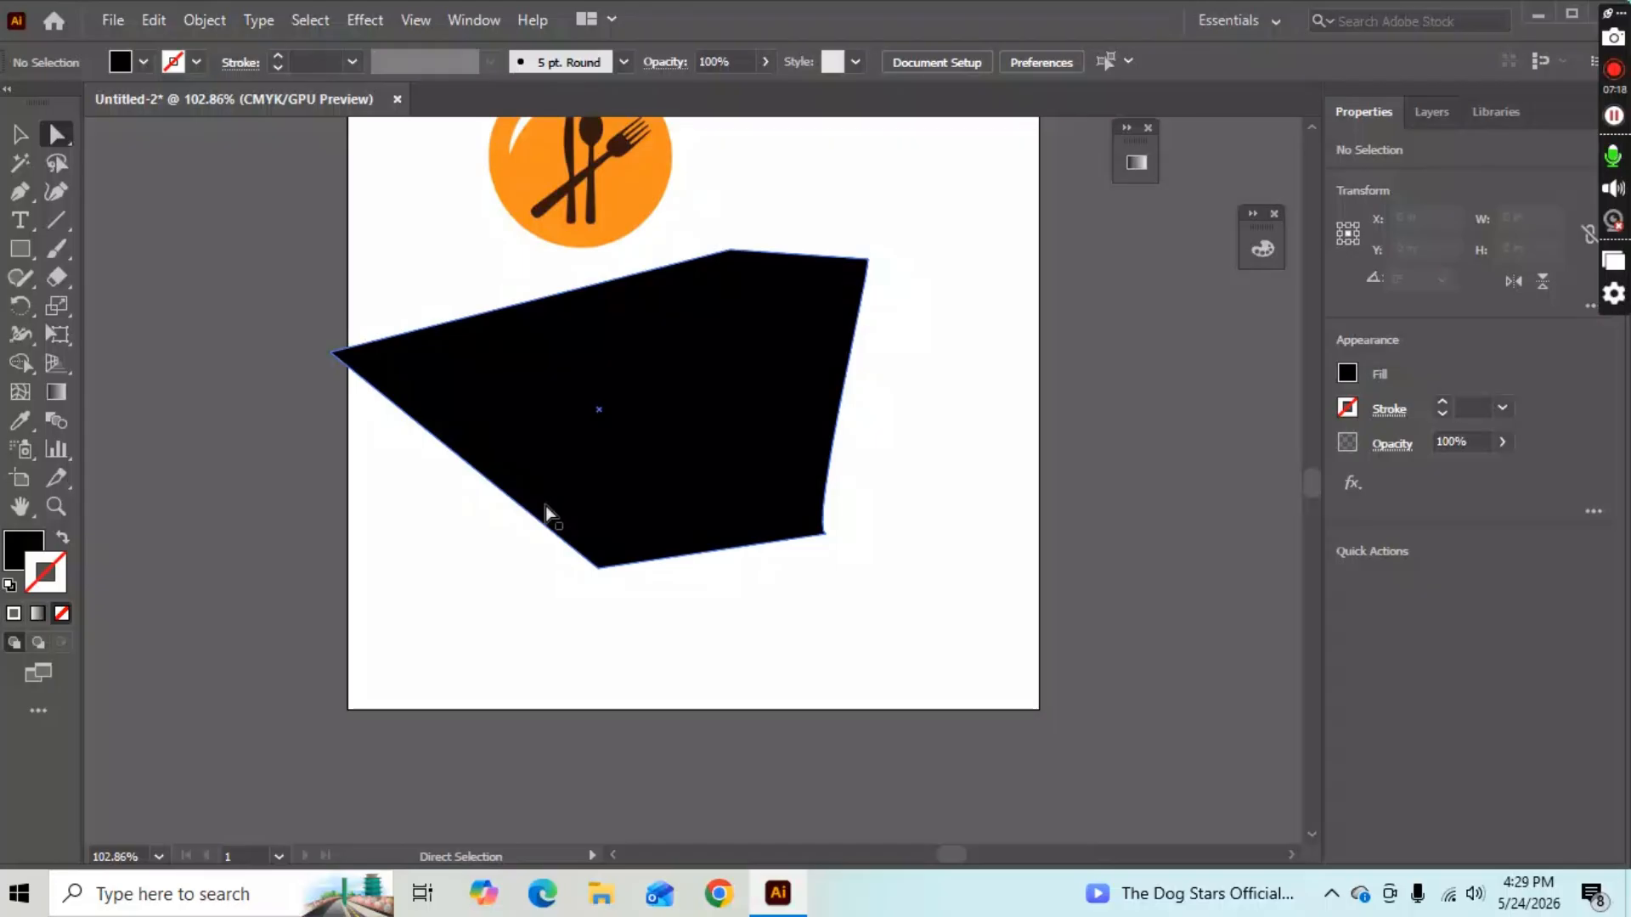
left_click(371, 564)
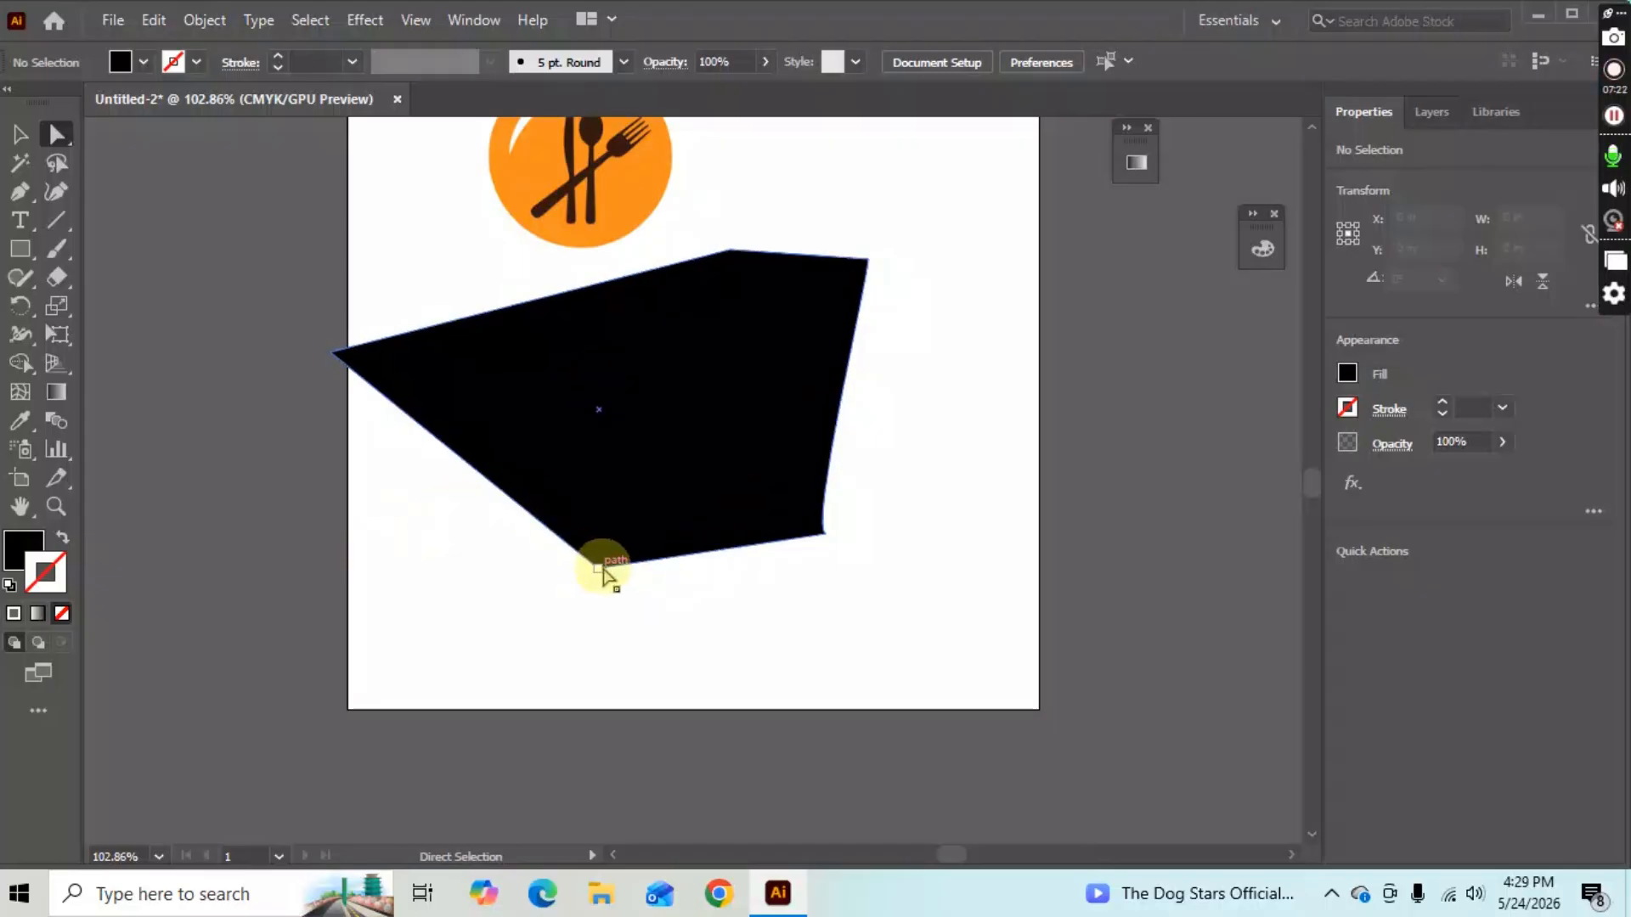
left_click(602, 574)
left_click_drag(601, 552, 632, 463)
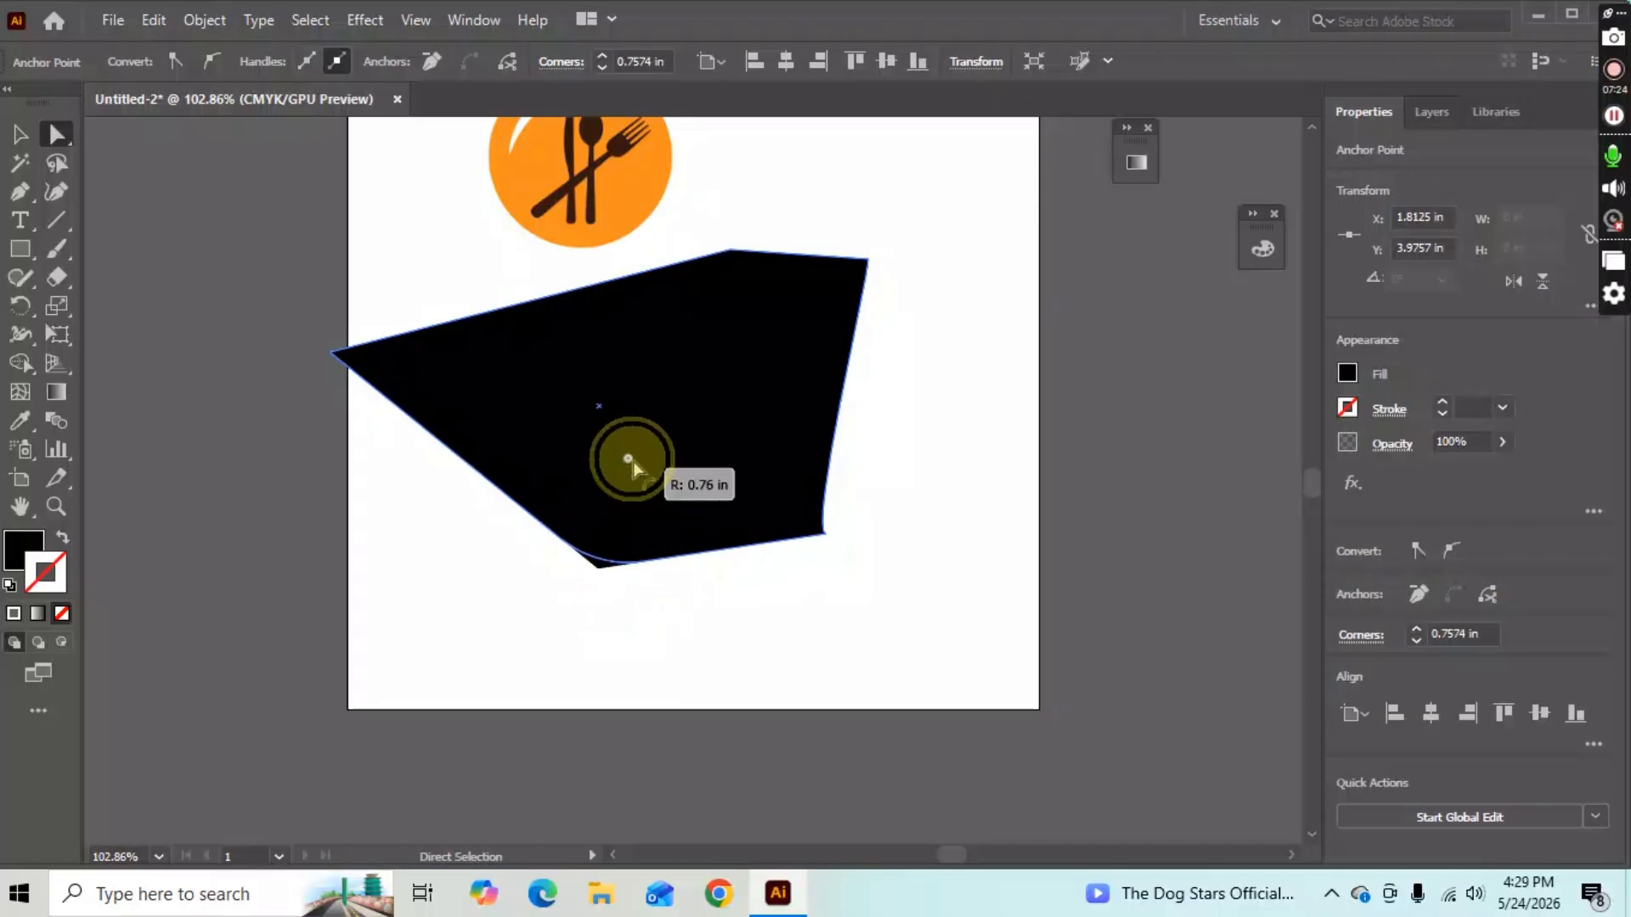
left_click(655, 633)
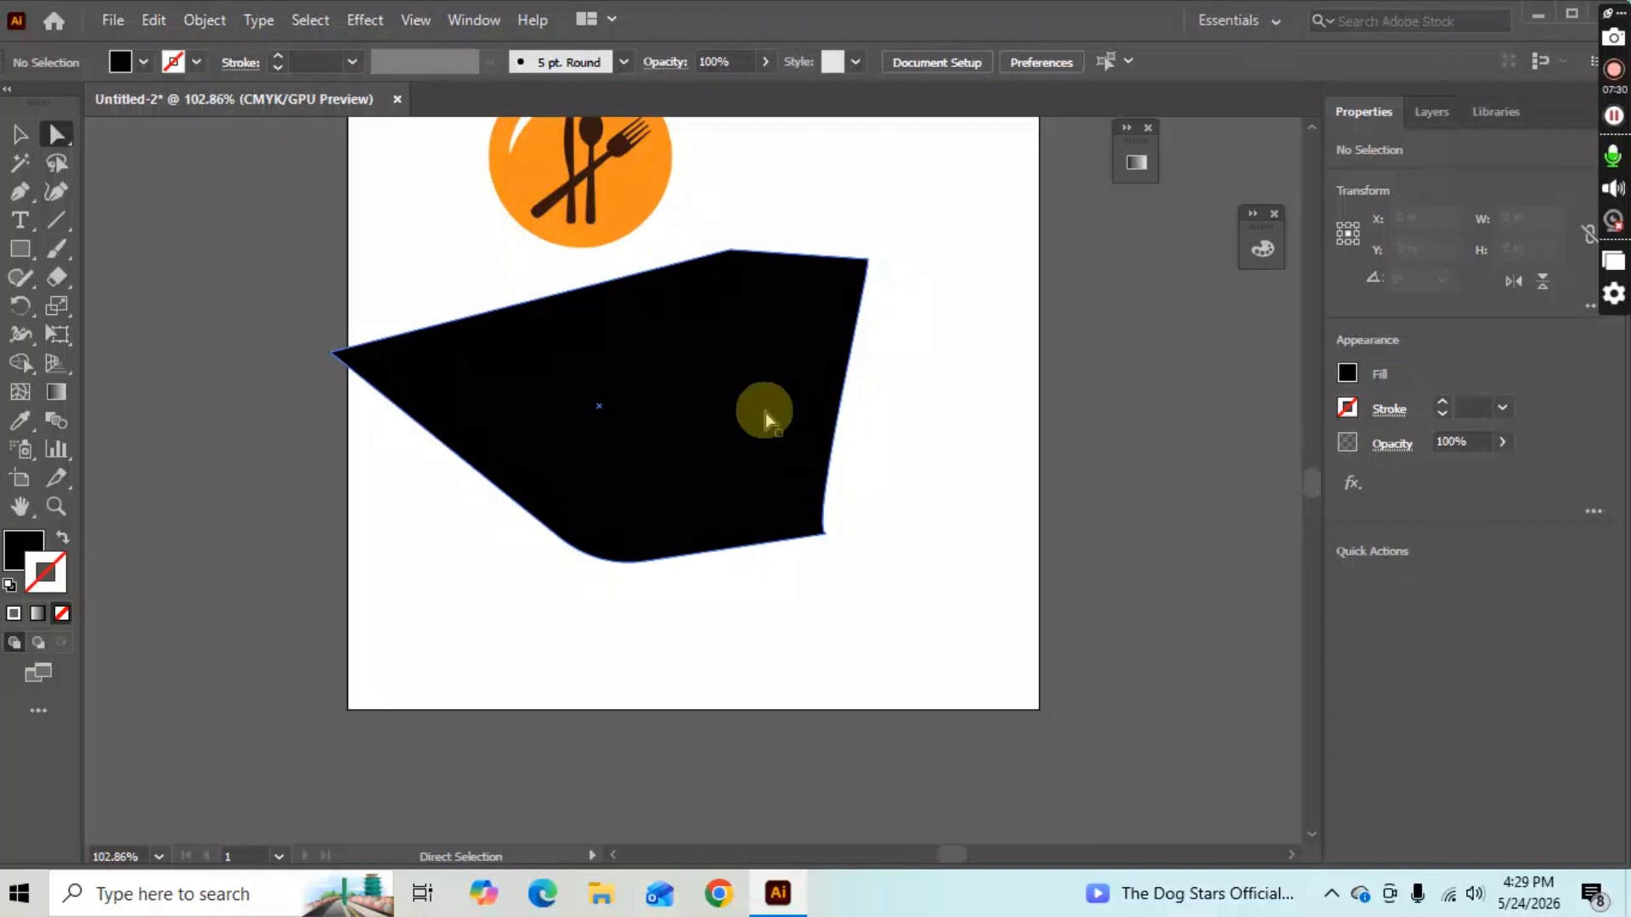
left_click_drag(766, 411, 557, 394)
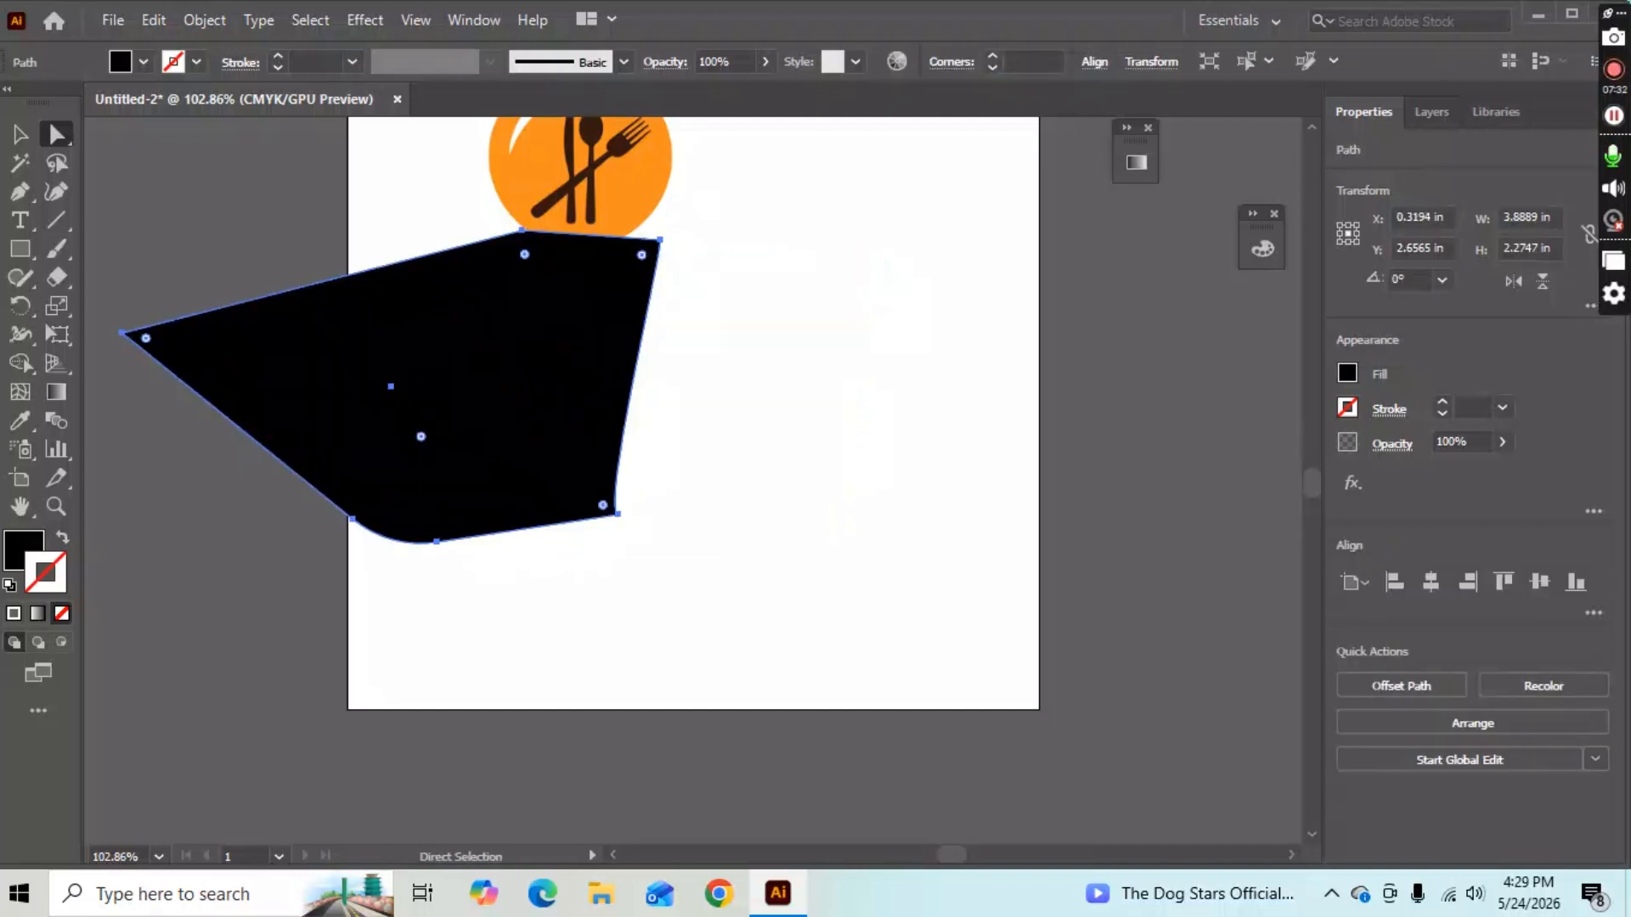
Create a 1 in line at a 45° angle on the empty artboard area beside the black shape with the Line Segment tool.
left_click(556, 390)
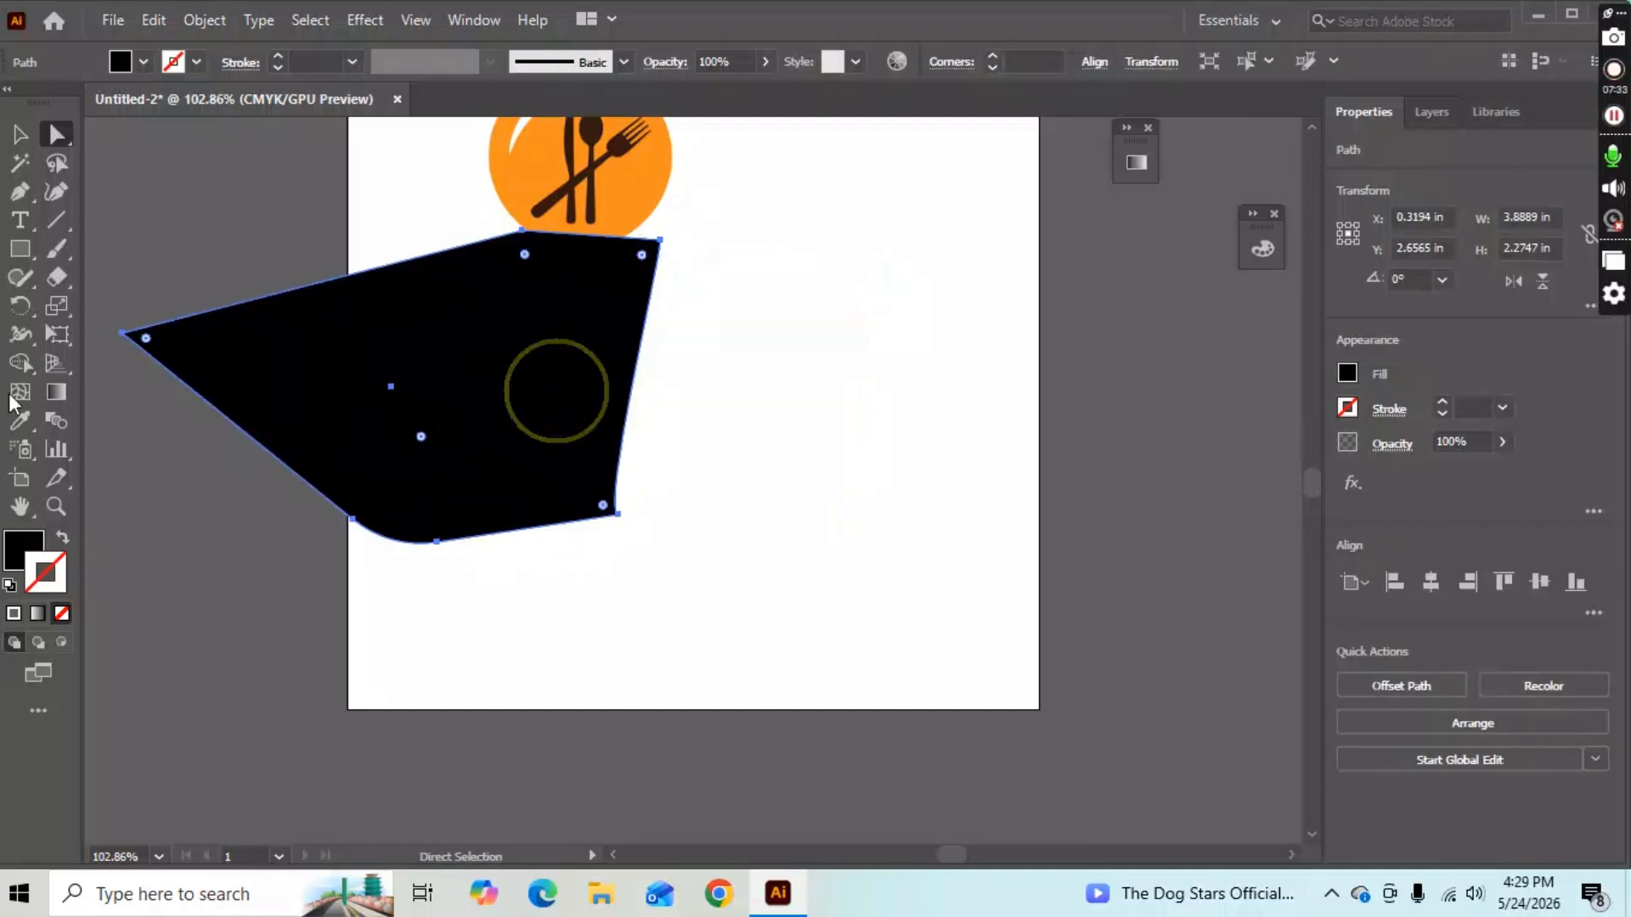
left_click(65, 223)
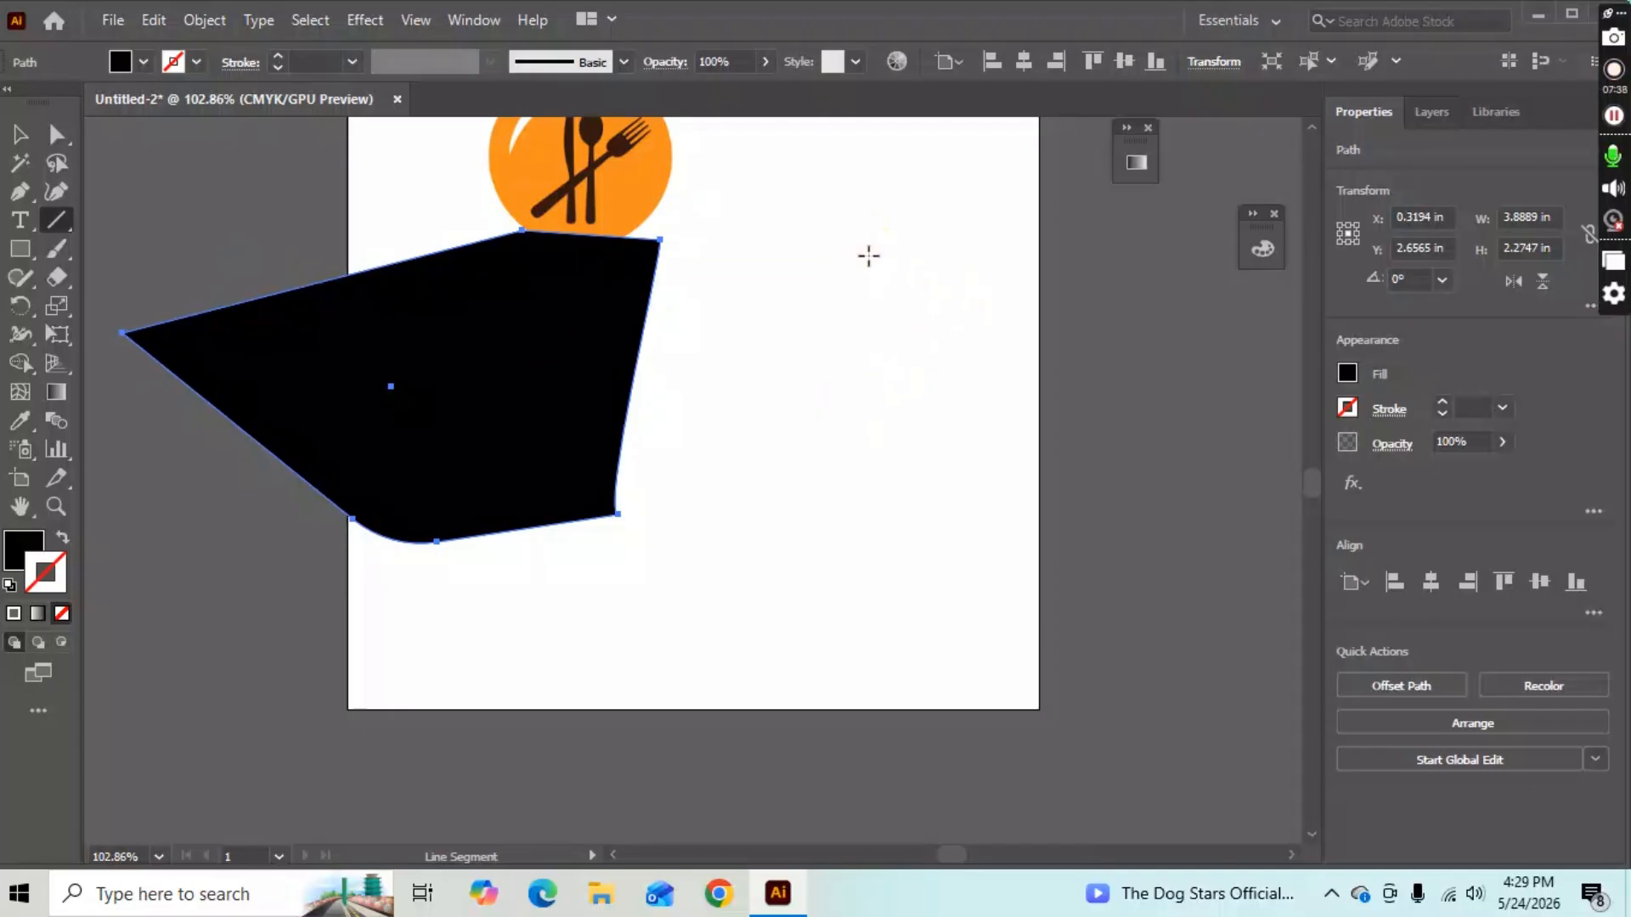
left_click(879, 386)
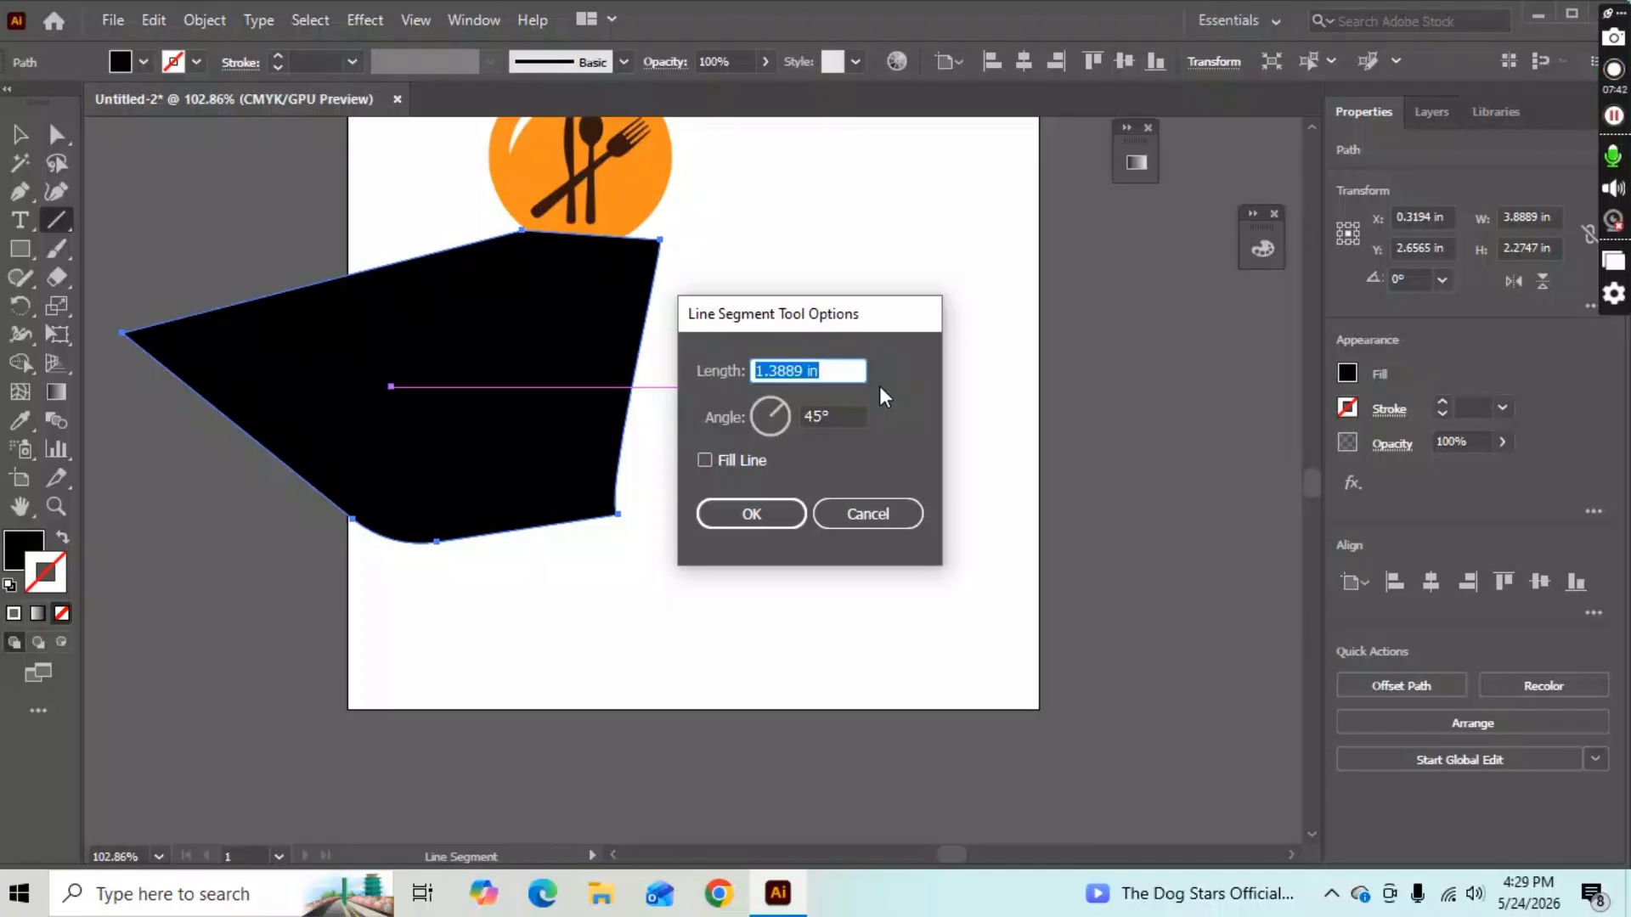
left_click_drag(804, 374, 745, 382)
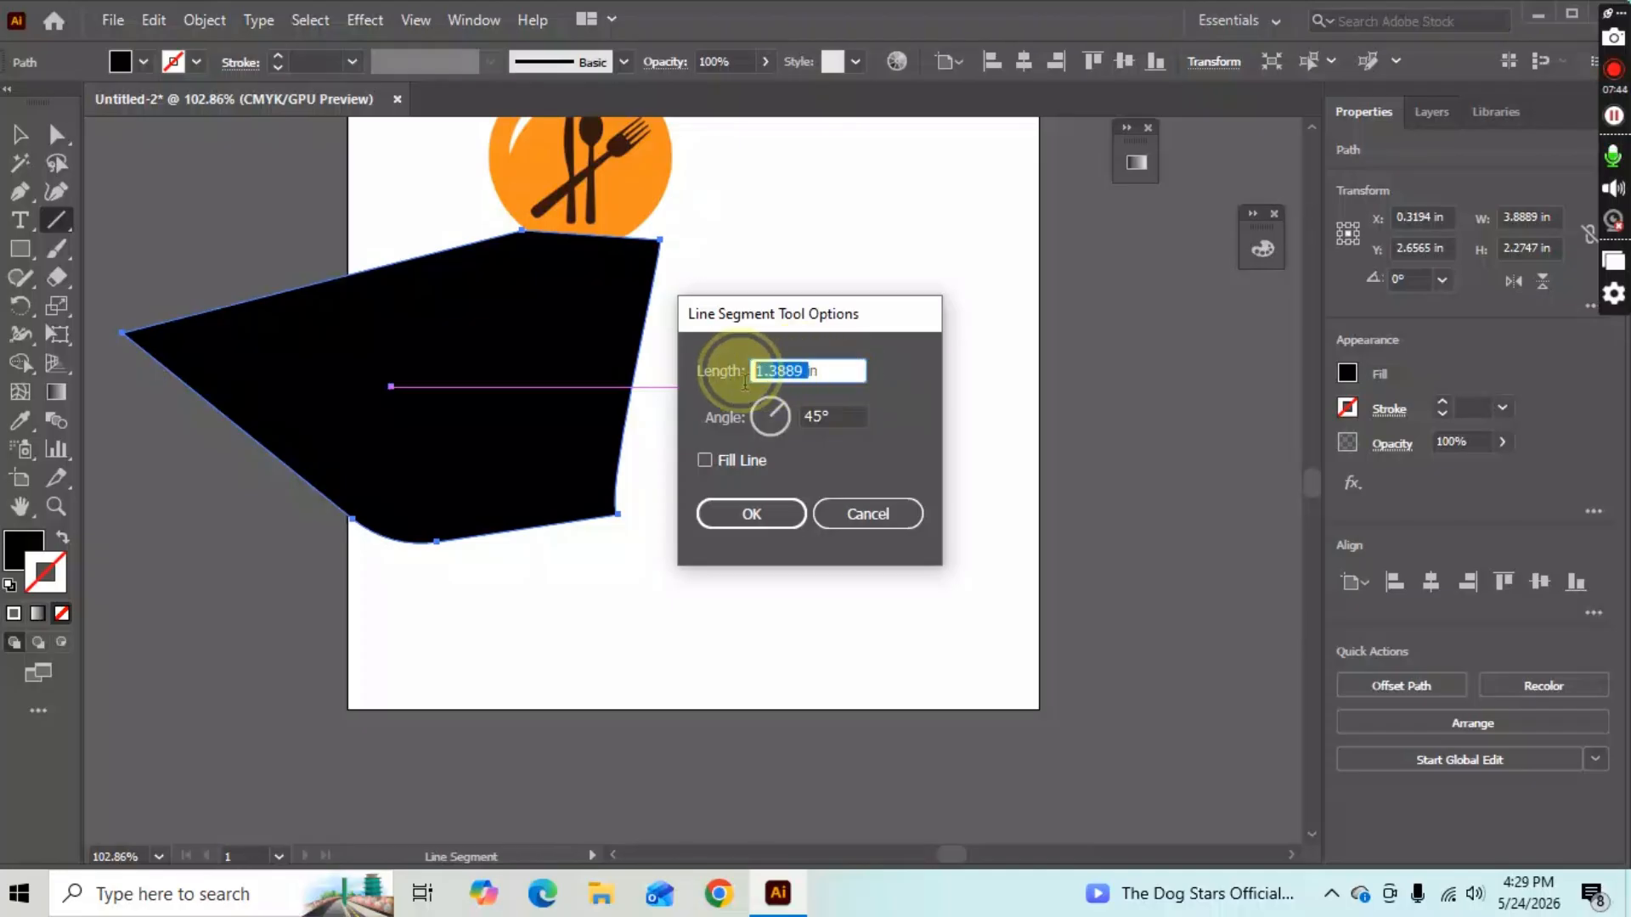
type("1")
left_click(751, 515)
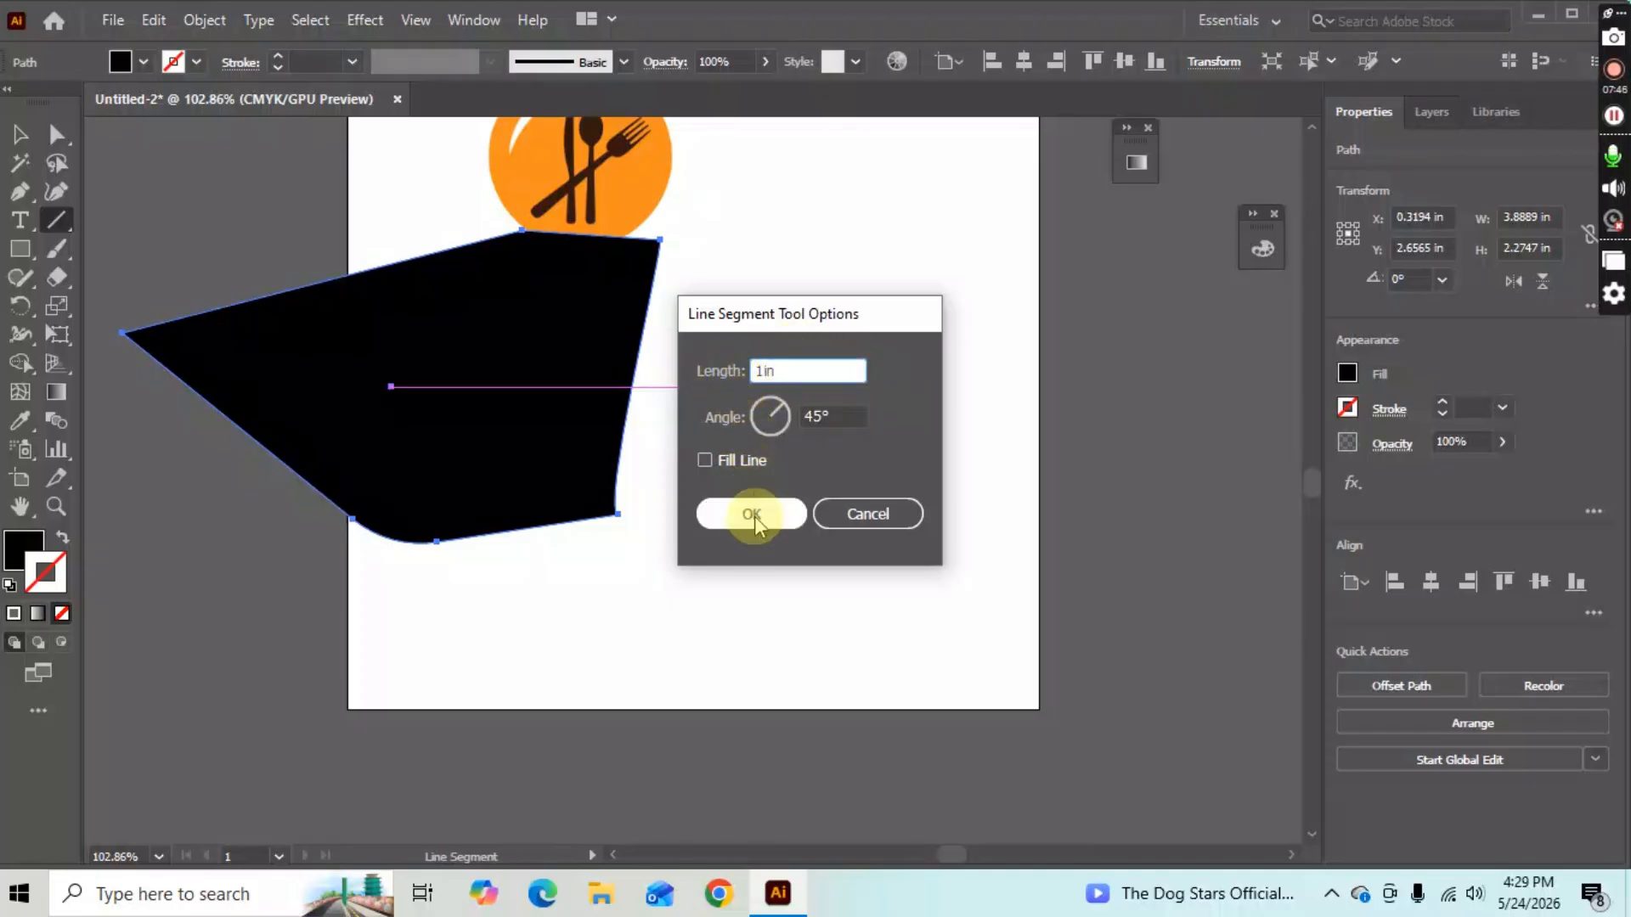
left_click(754, 518)
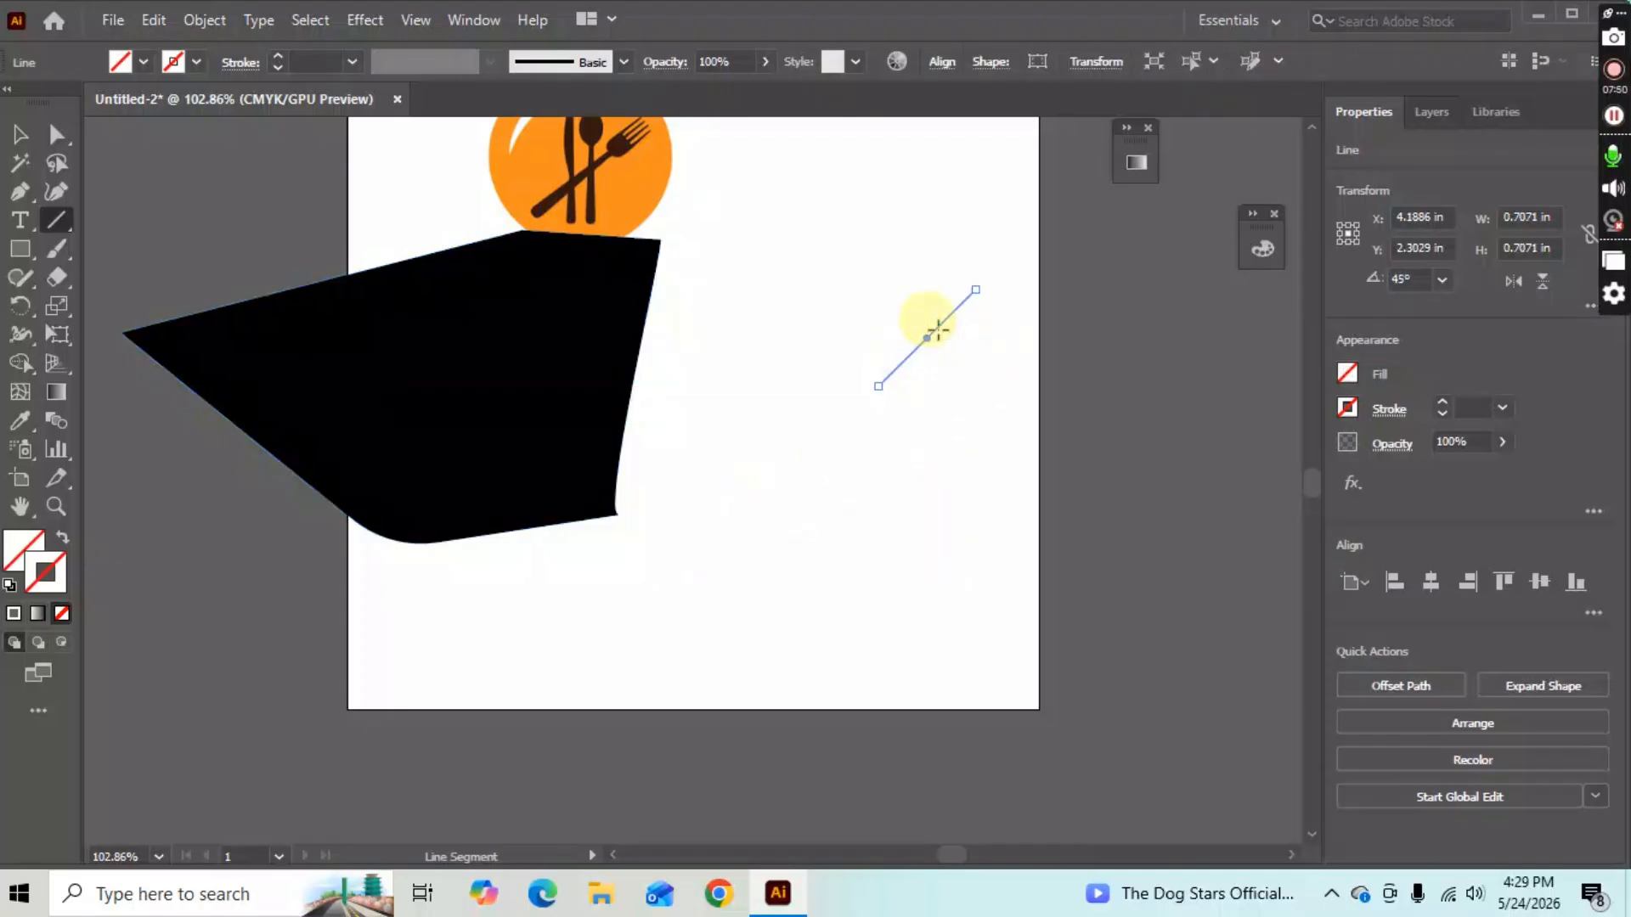
Create a second line segment 1 in long at a 90° angle, beside the black shape and below the diagonal line.
left_click_drag(772, 451, 773, 452)
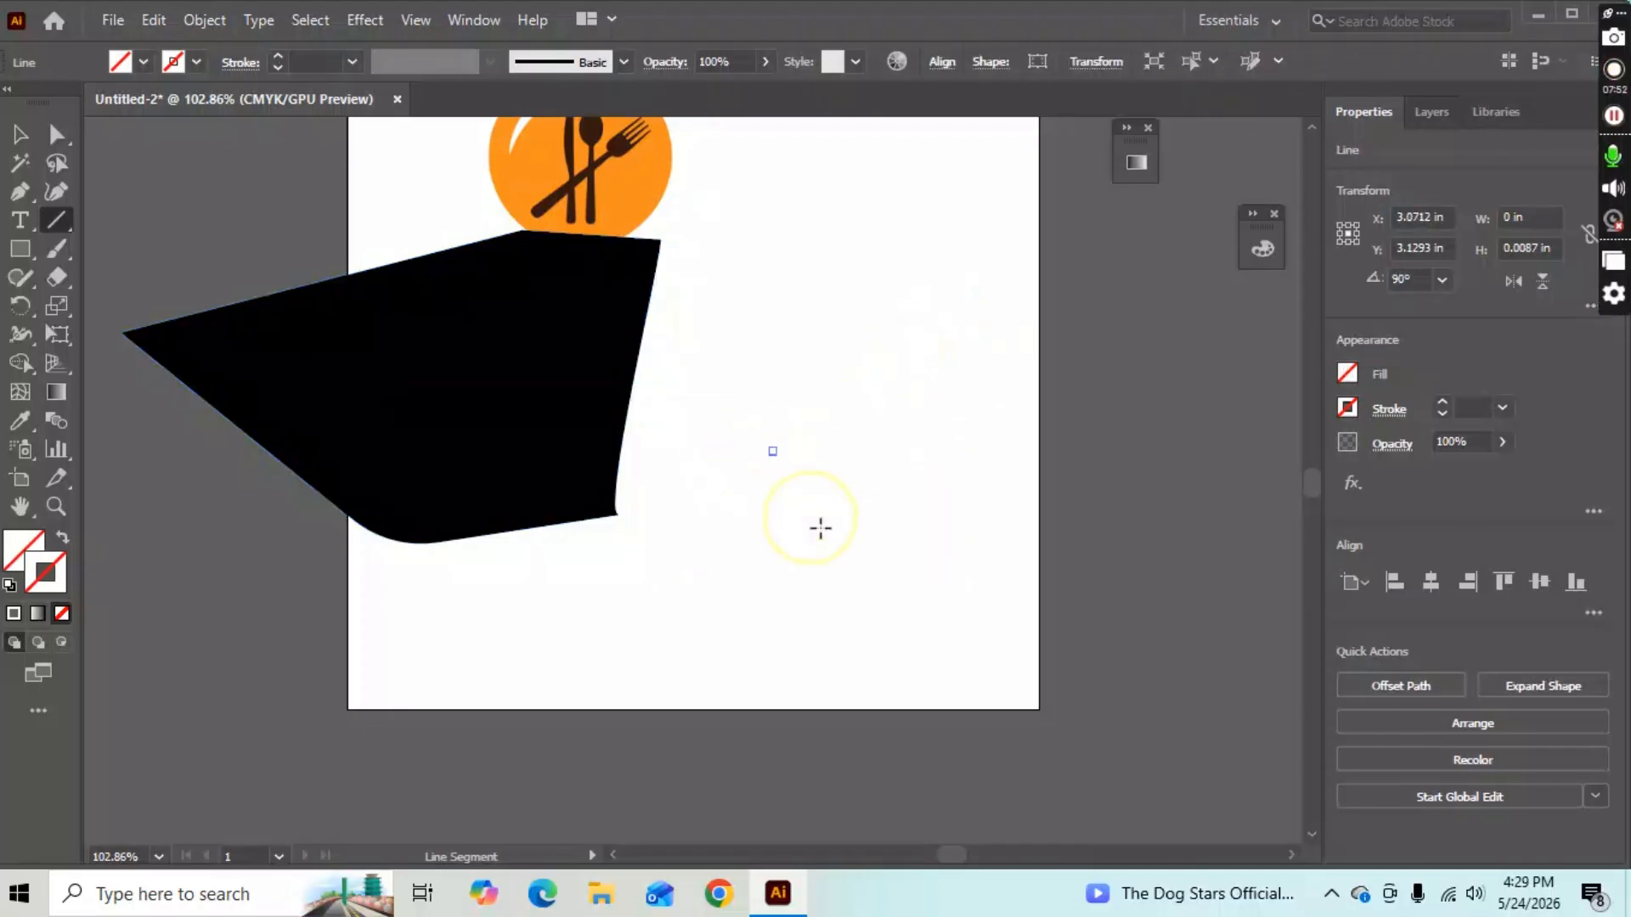
left_click(819, 527)
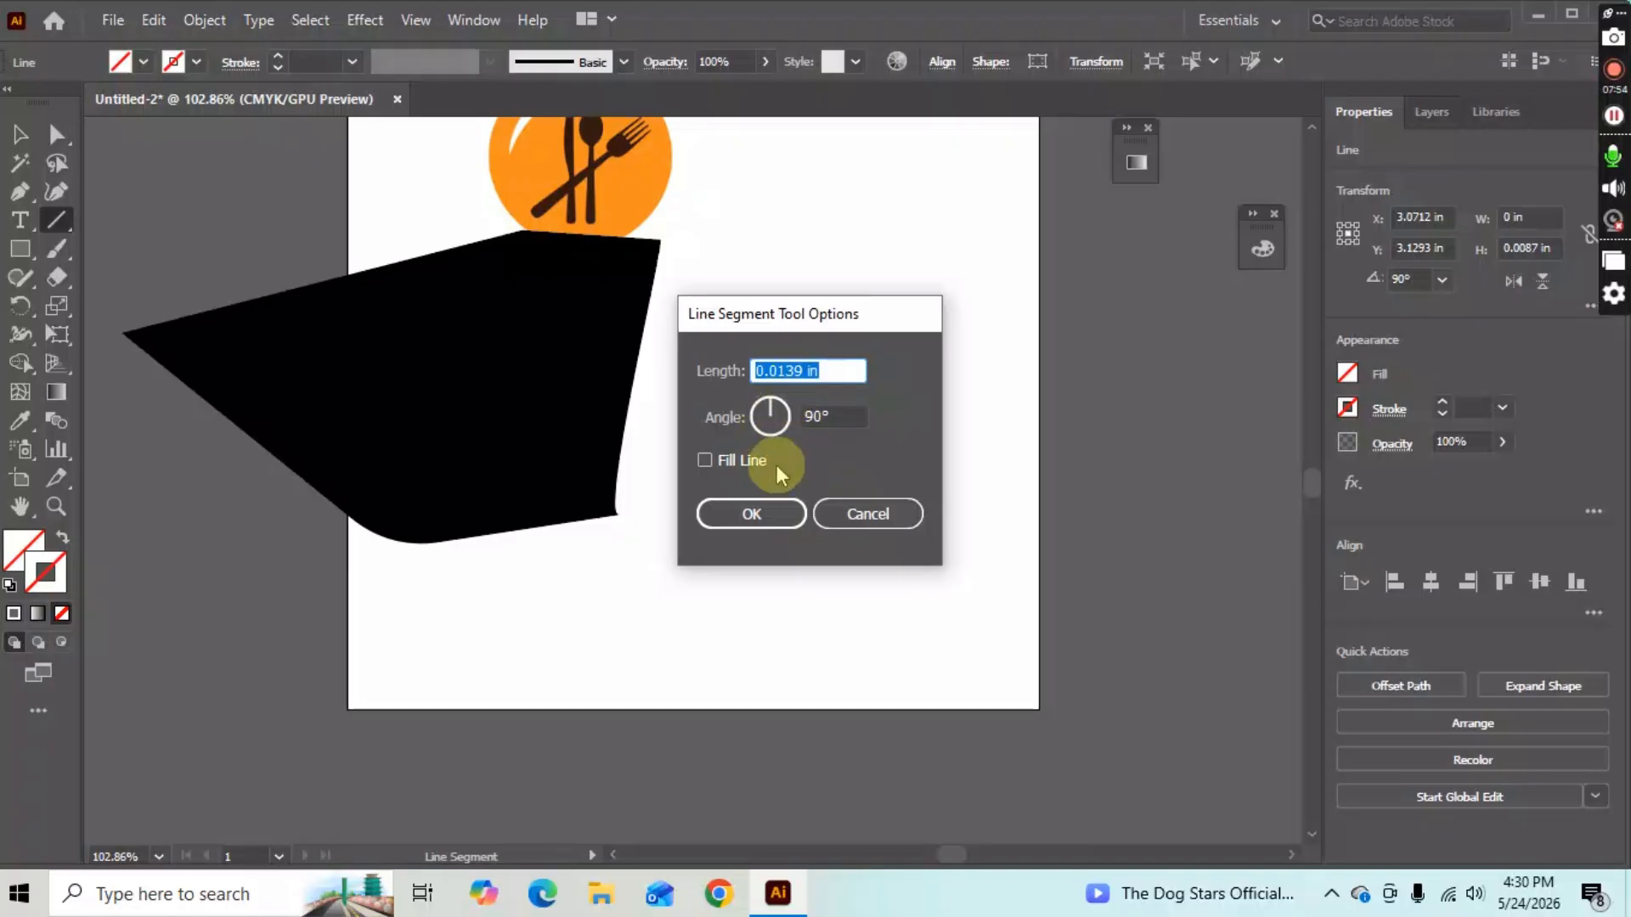
left_click_drag(802, 369, 727, 399)
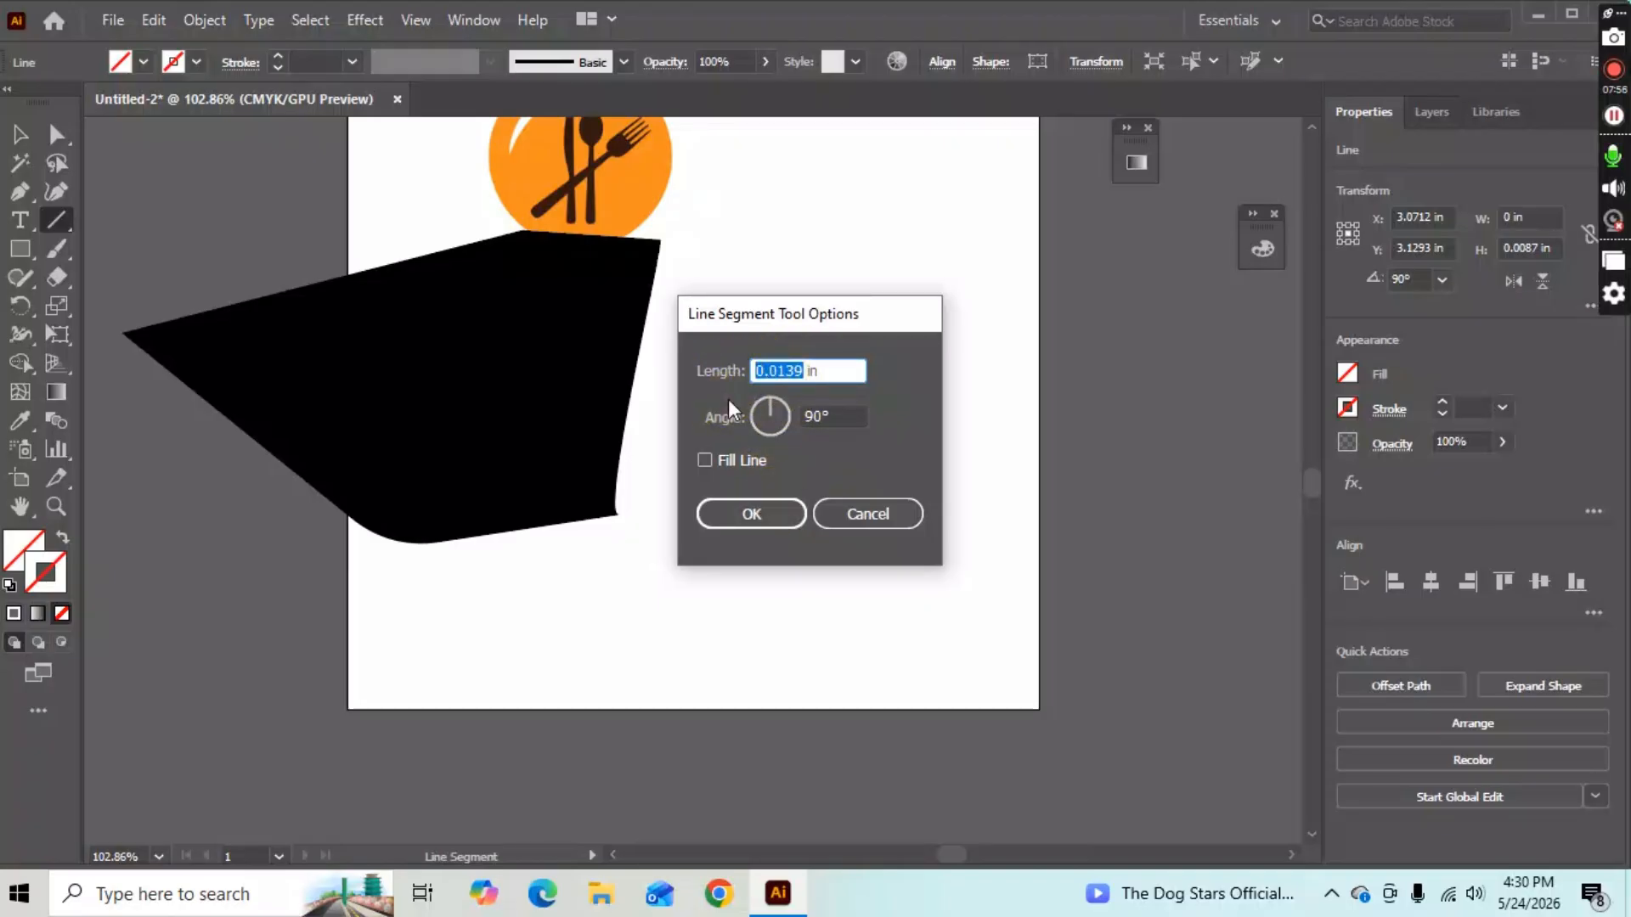
type("1")
left_click(775, 508)
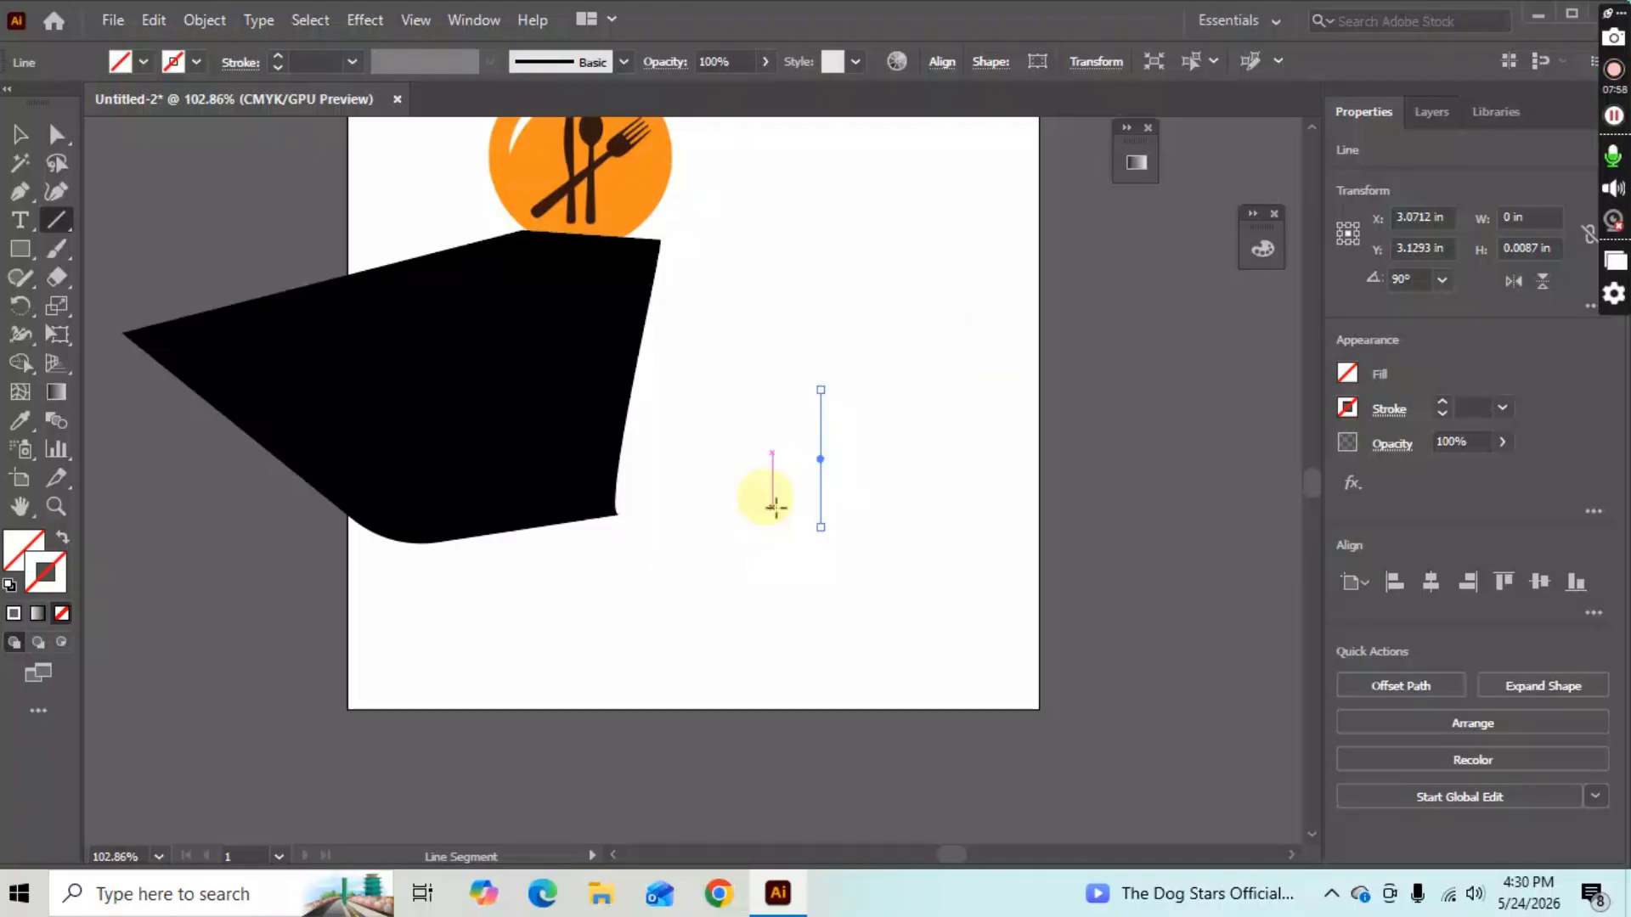
Select the vertical line and give it the default 1 pt black stroke with no fill.
key("v")
left_click(874, 541)
left_click_drag(768, 389, 912, 603)
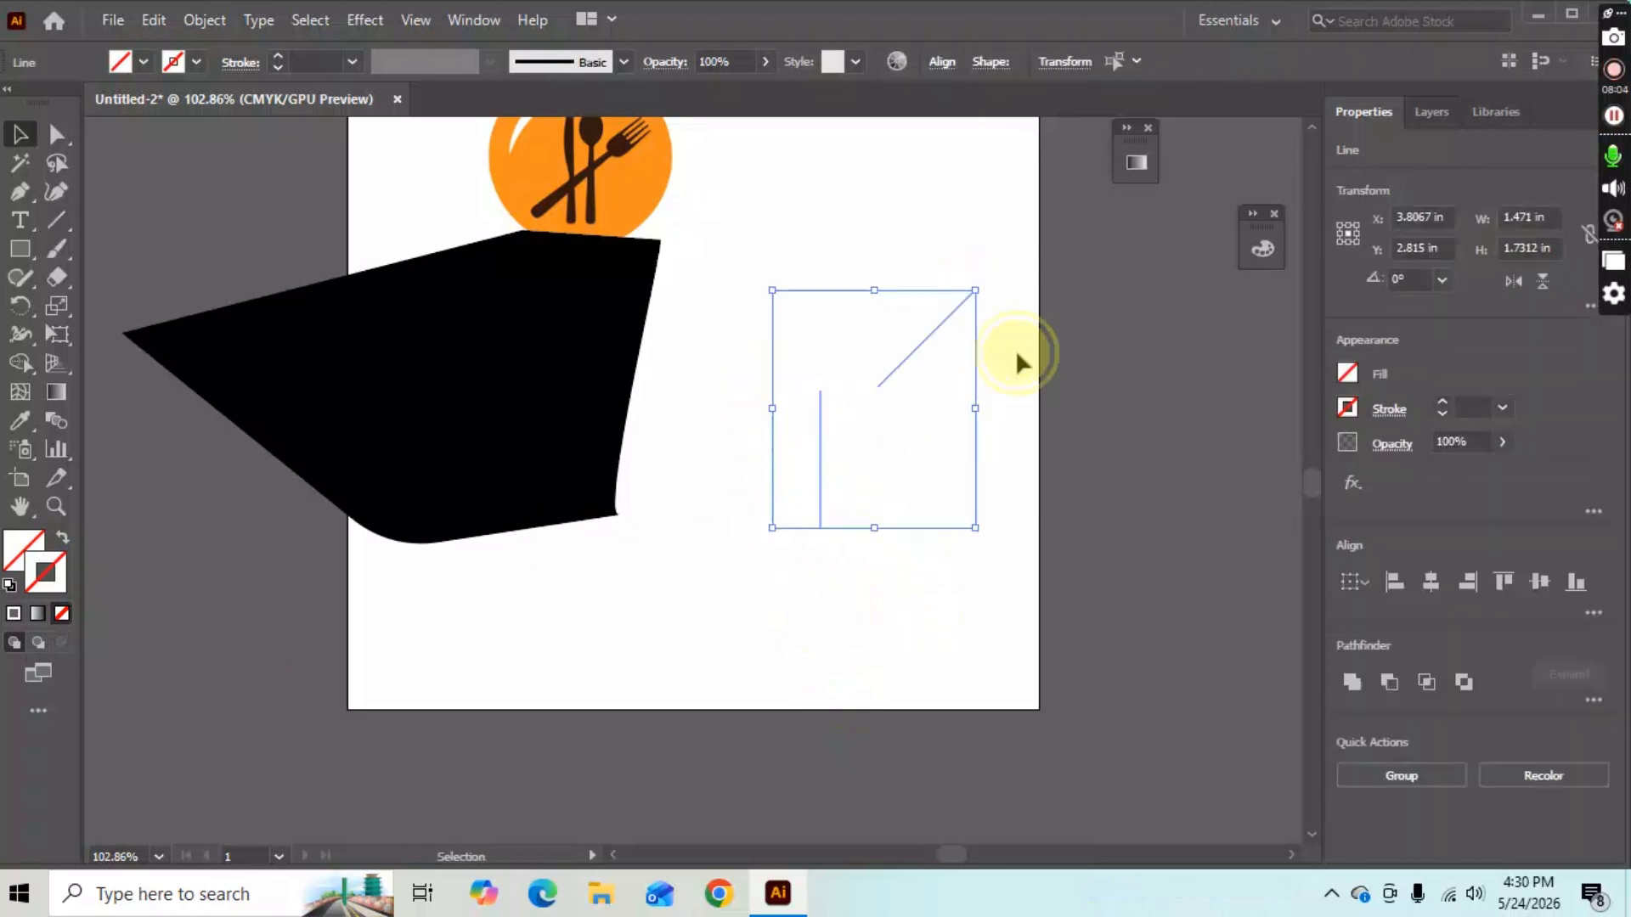
left_click(931, 319)
left_click(886, 291)
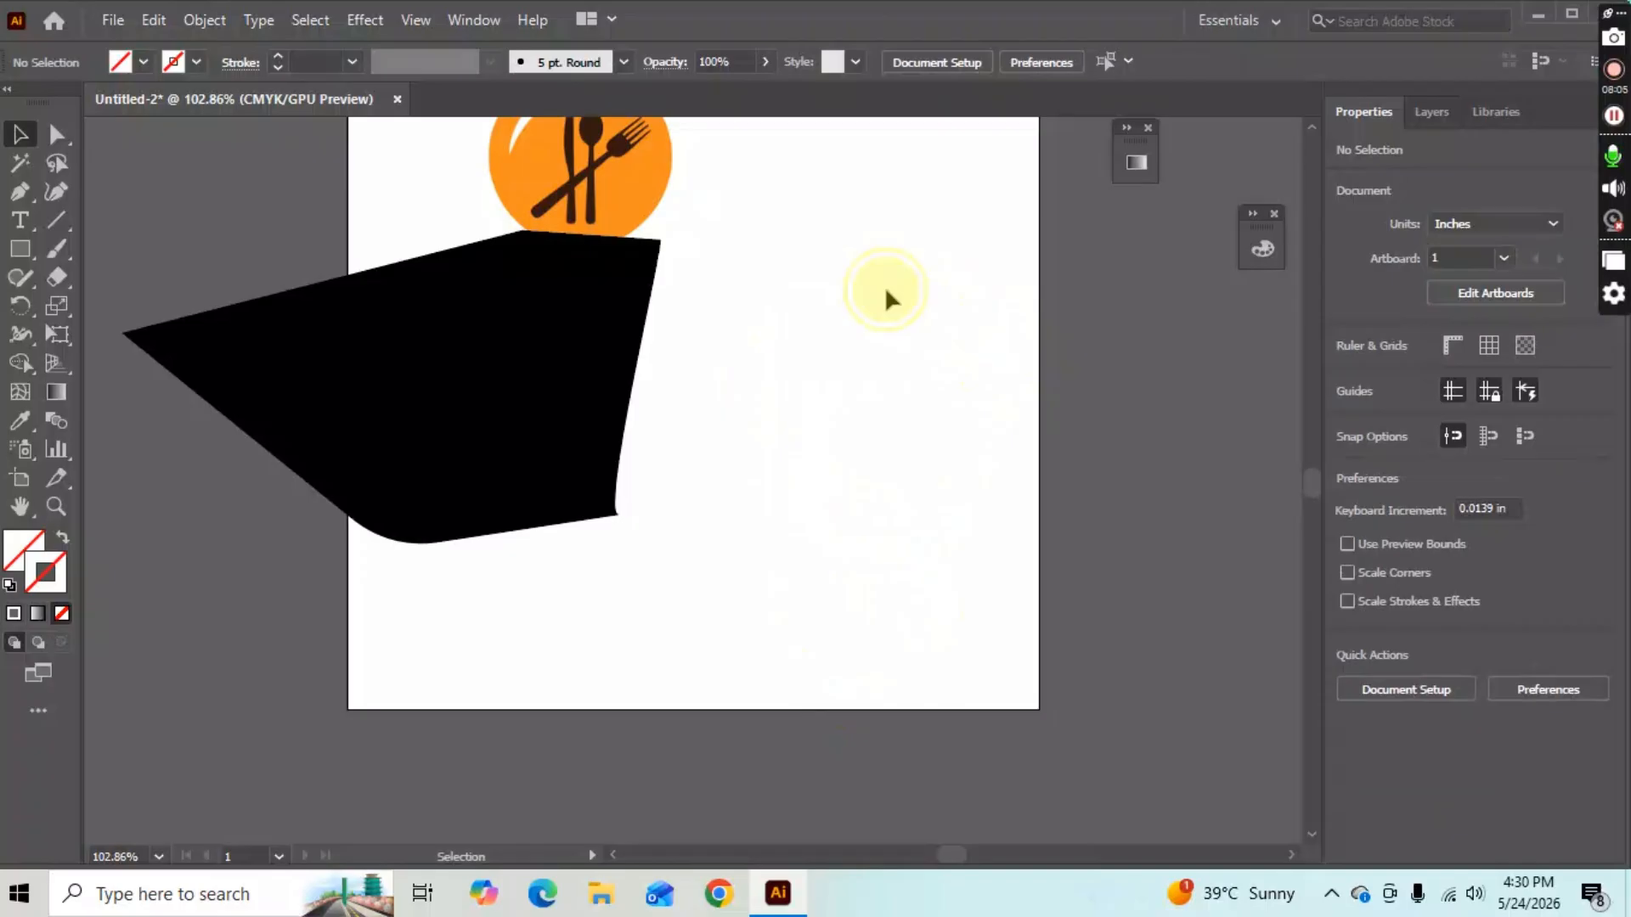
left_click(1001, 415)
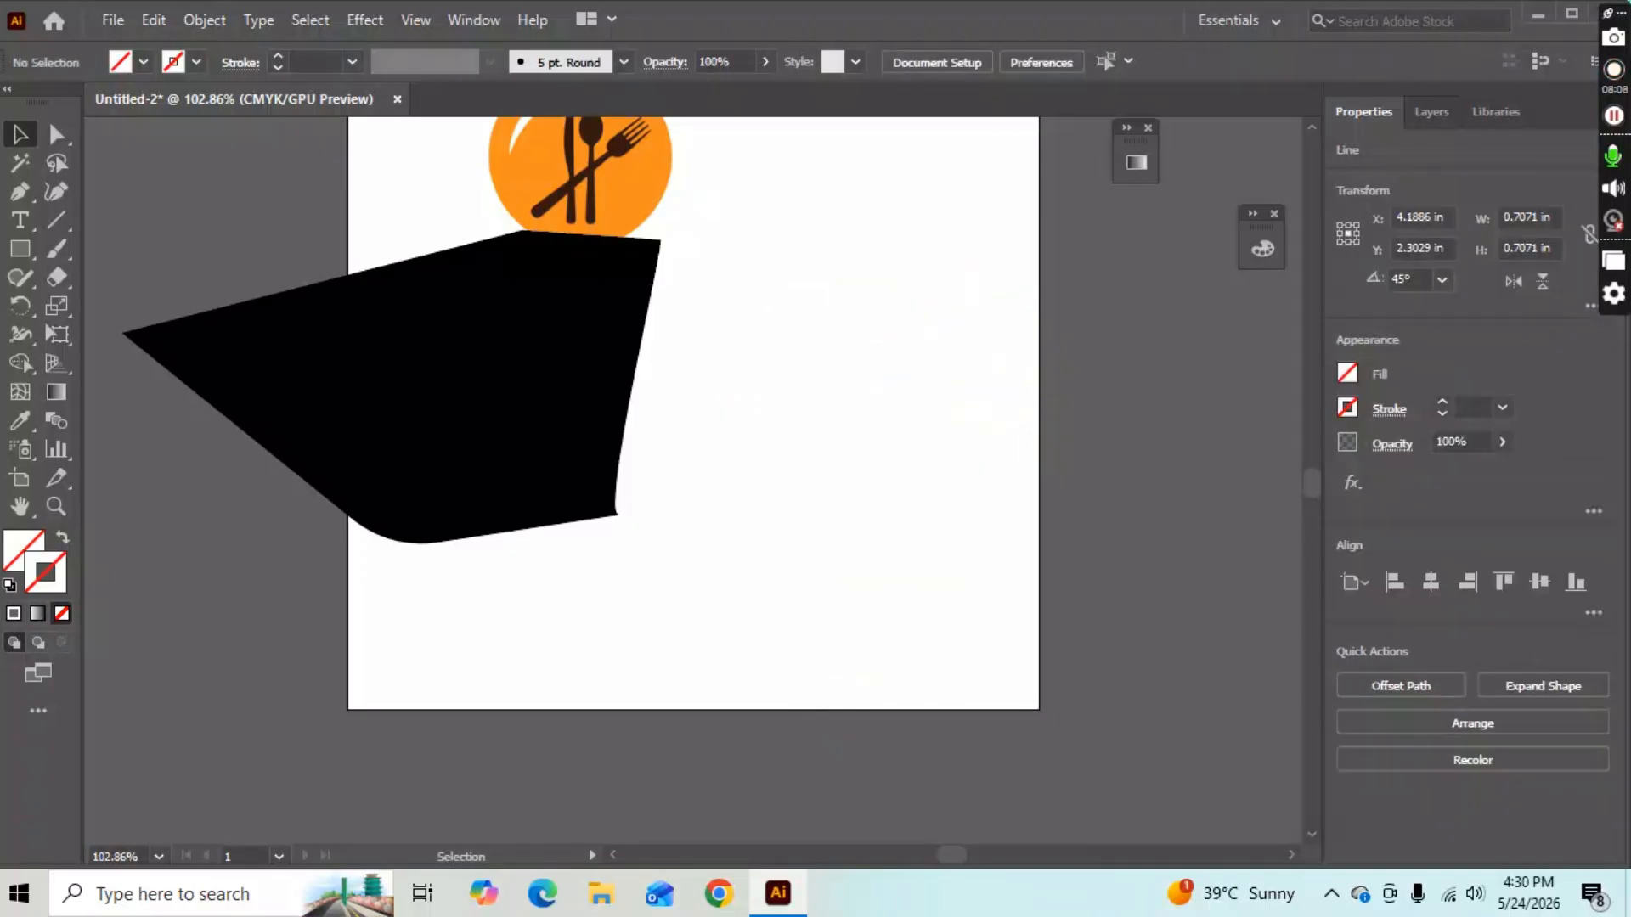
left_click(906, 443)
left_click_drag(798, 374, 917, 584)
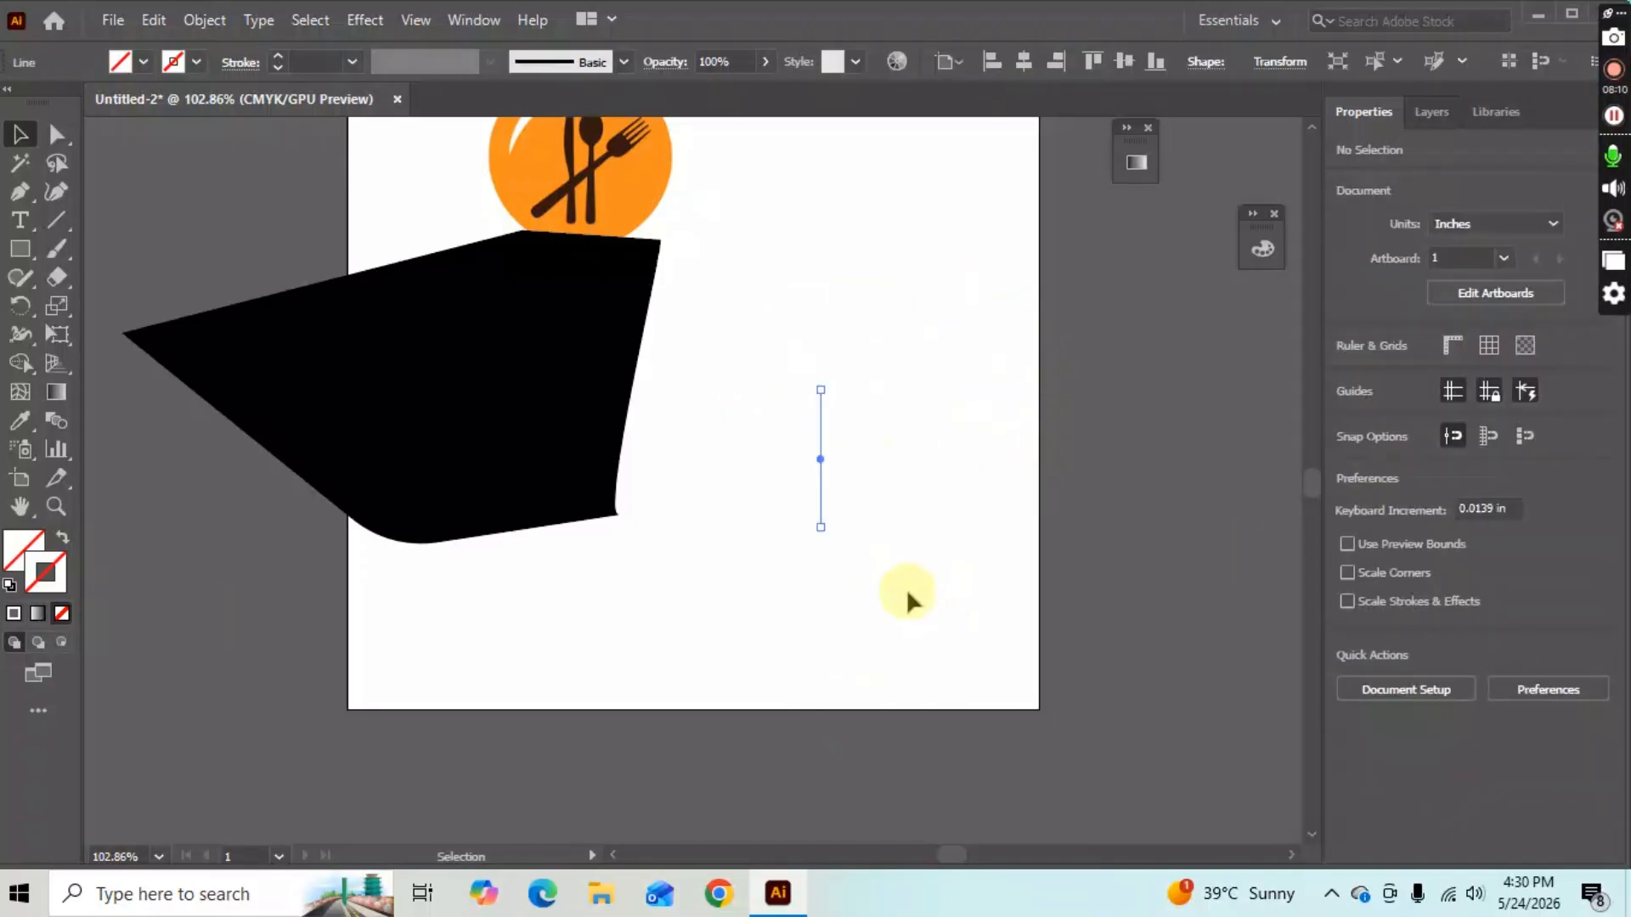
left_click(9, 584)
left_click(19, 552)
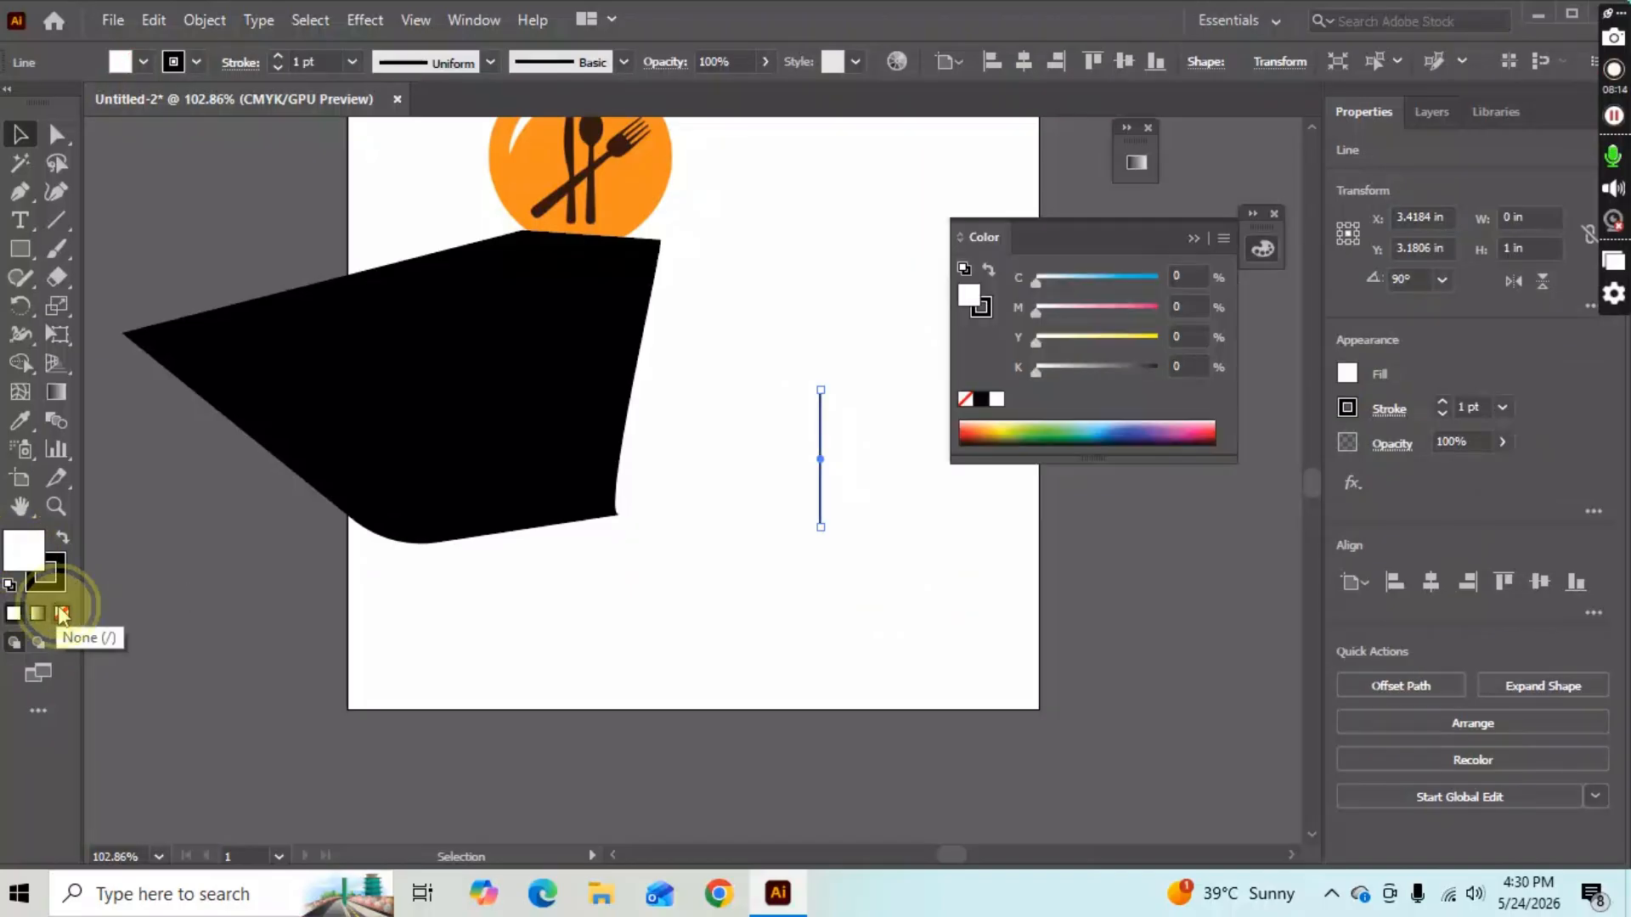
left_click(61, 614)
Change the vertical line's stroke to a bright blue of about C 88, M 77, Y 0, K 0, and deselect it.
left_click(54, 573)
double_click(54, 571)
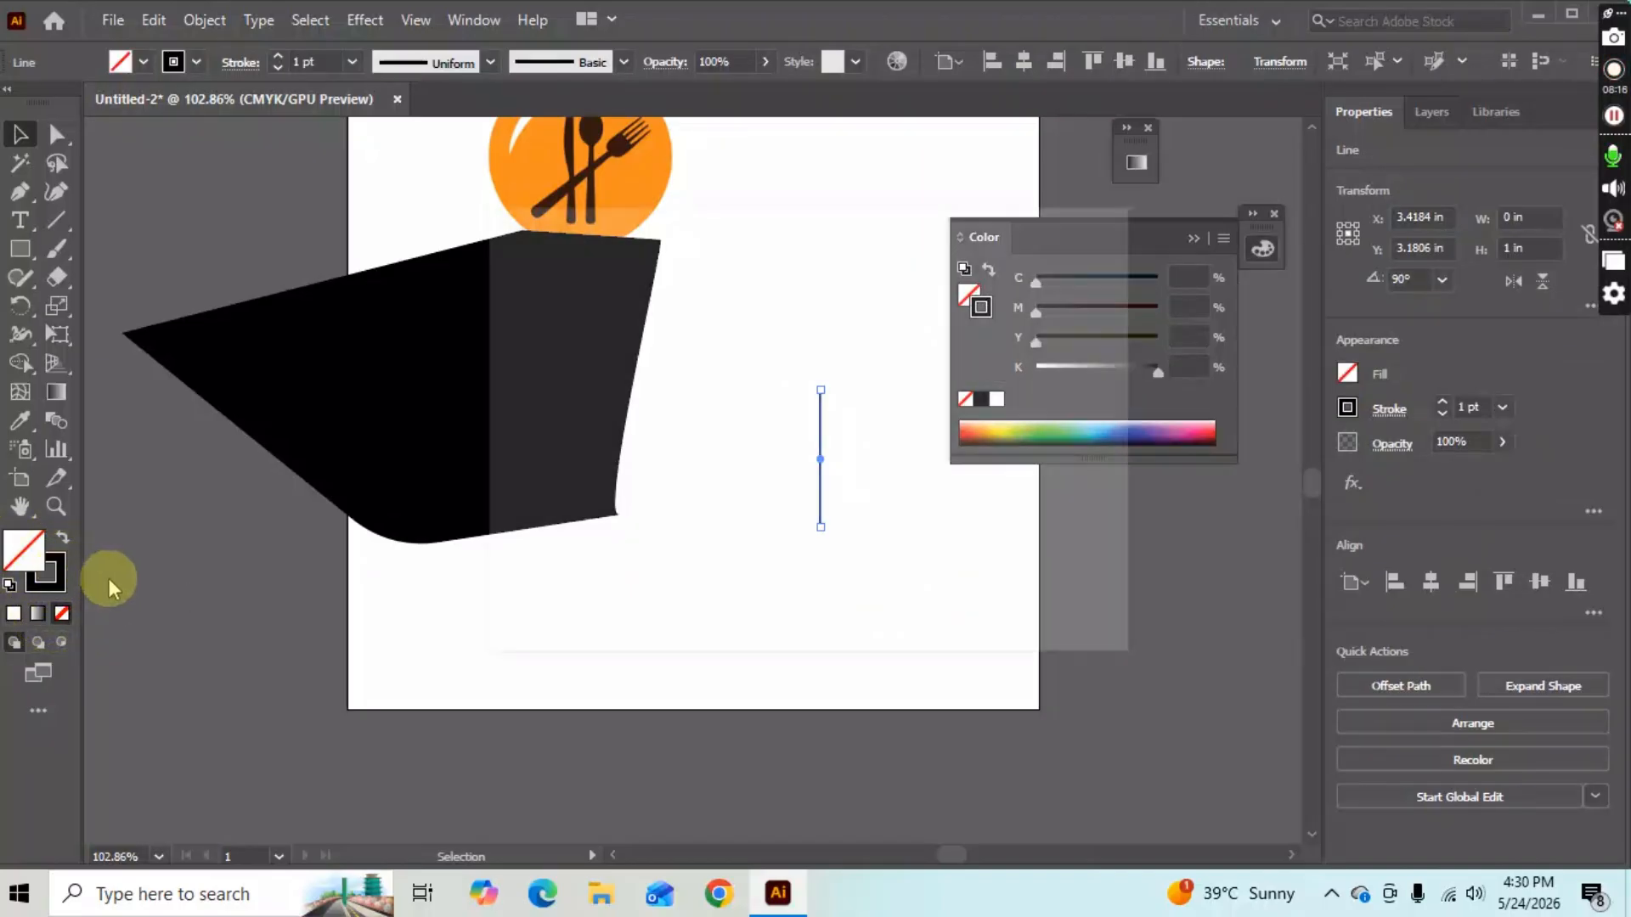
mouse_move(832, 394)
left_mouse_down()
mouse_move(846, 368)
mouse_move(837, 393)
left_mouse_up()
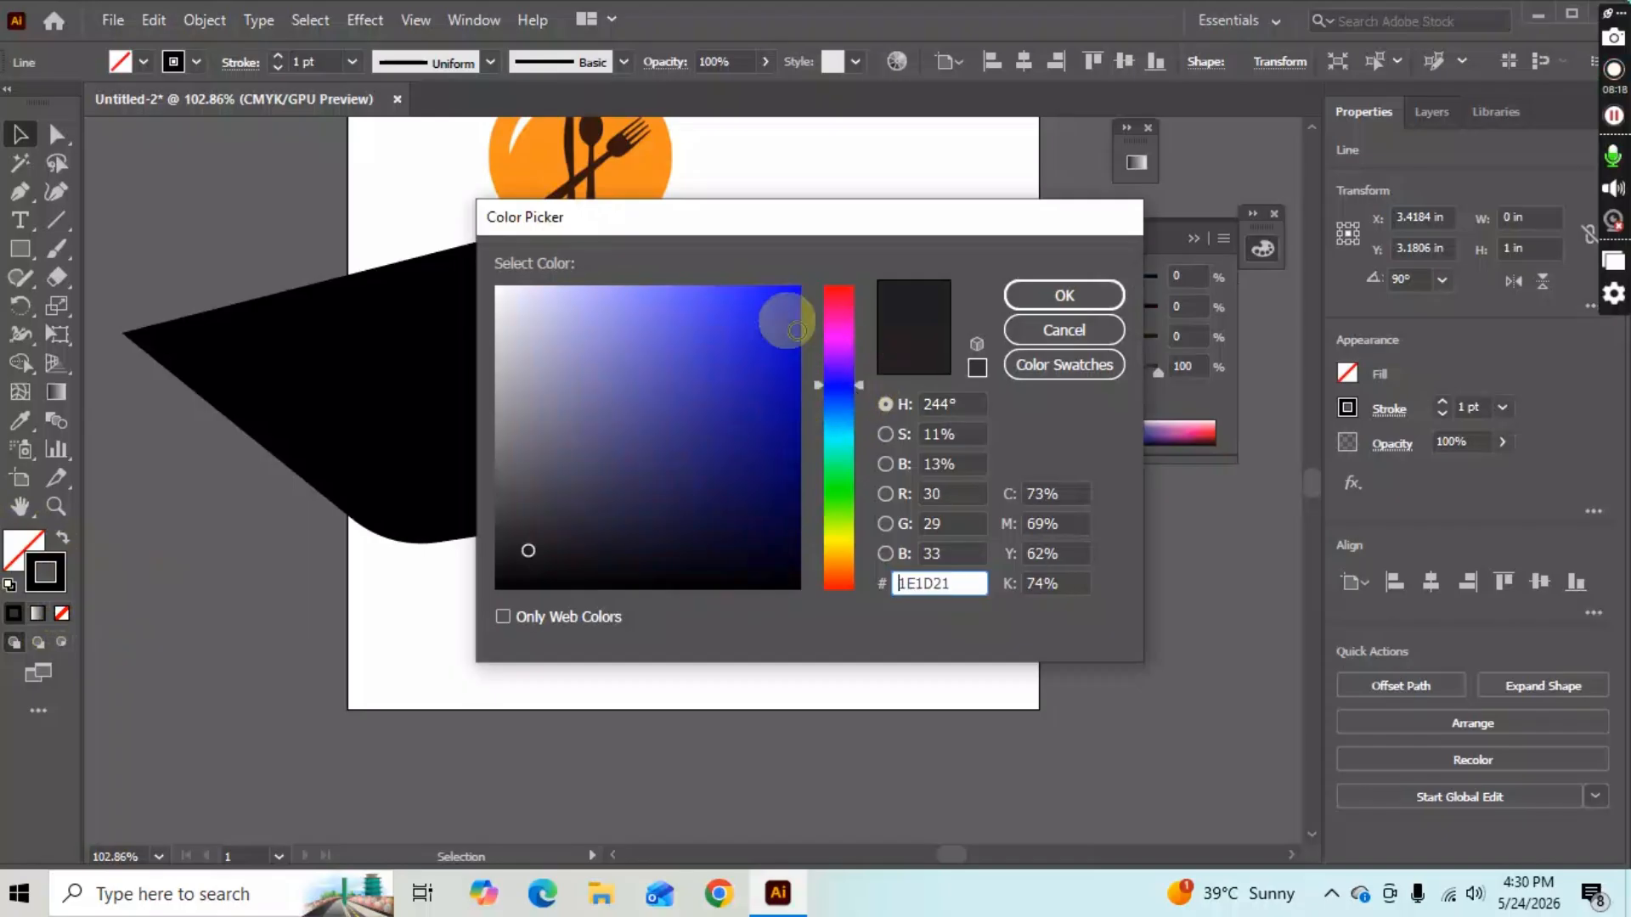
left_click_drag(782, 320, 818, 255)
left_click(1093, 298)
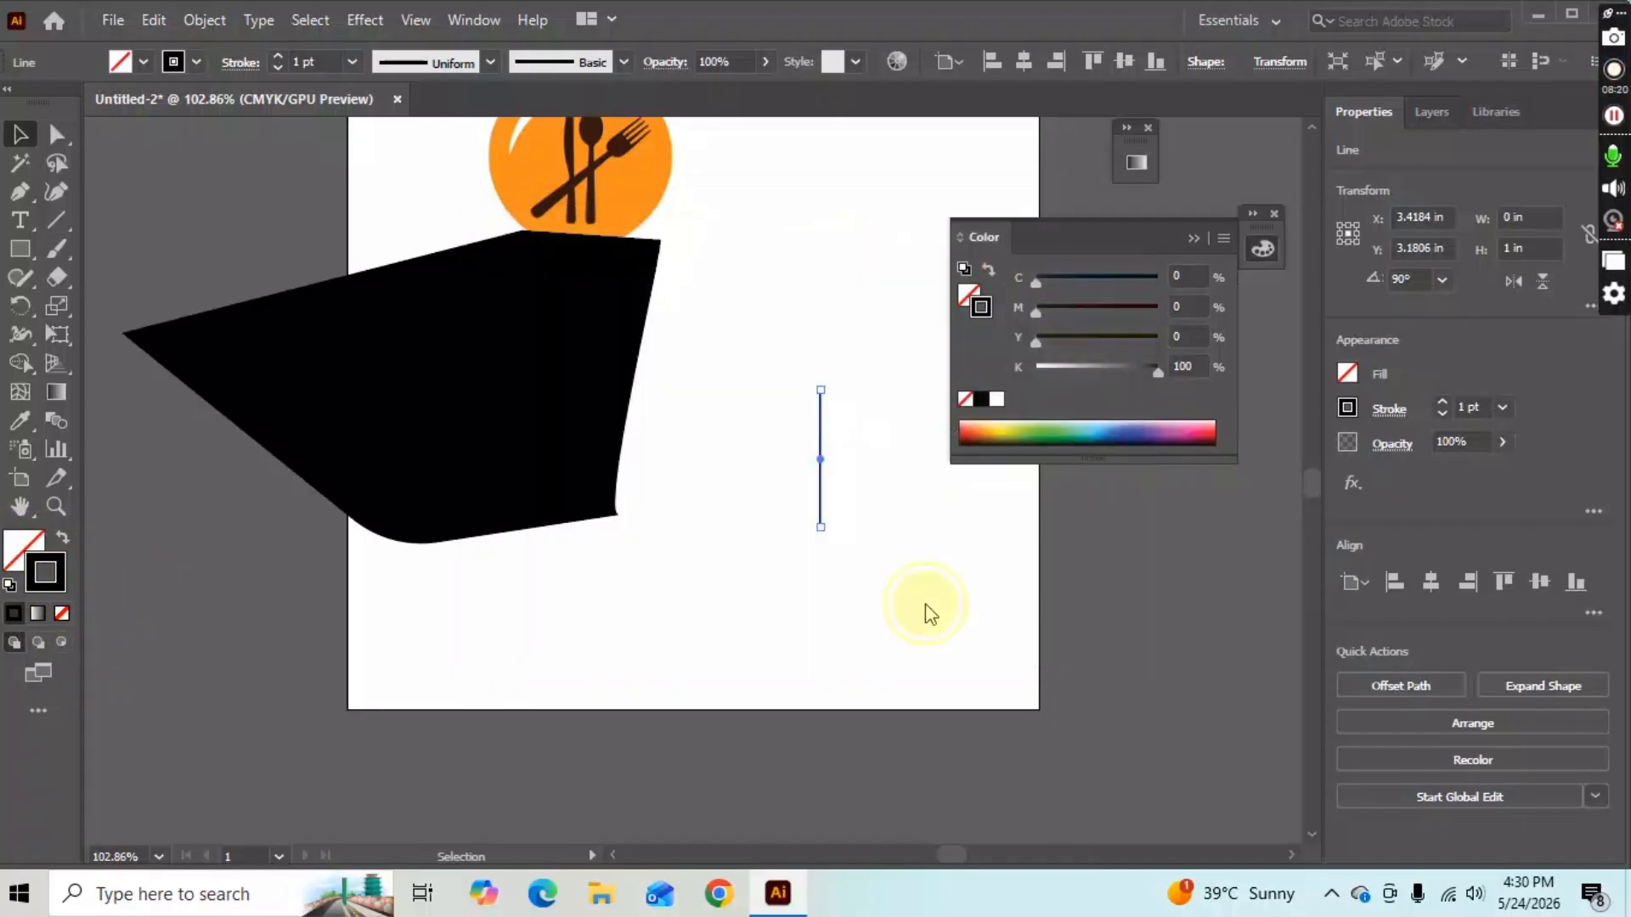
left_click(731, 567)
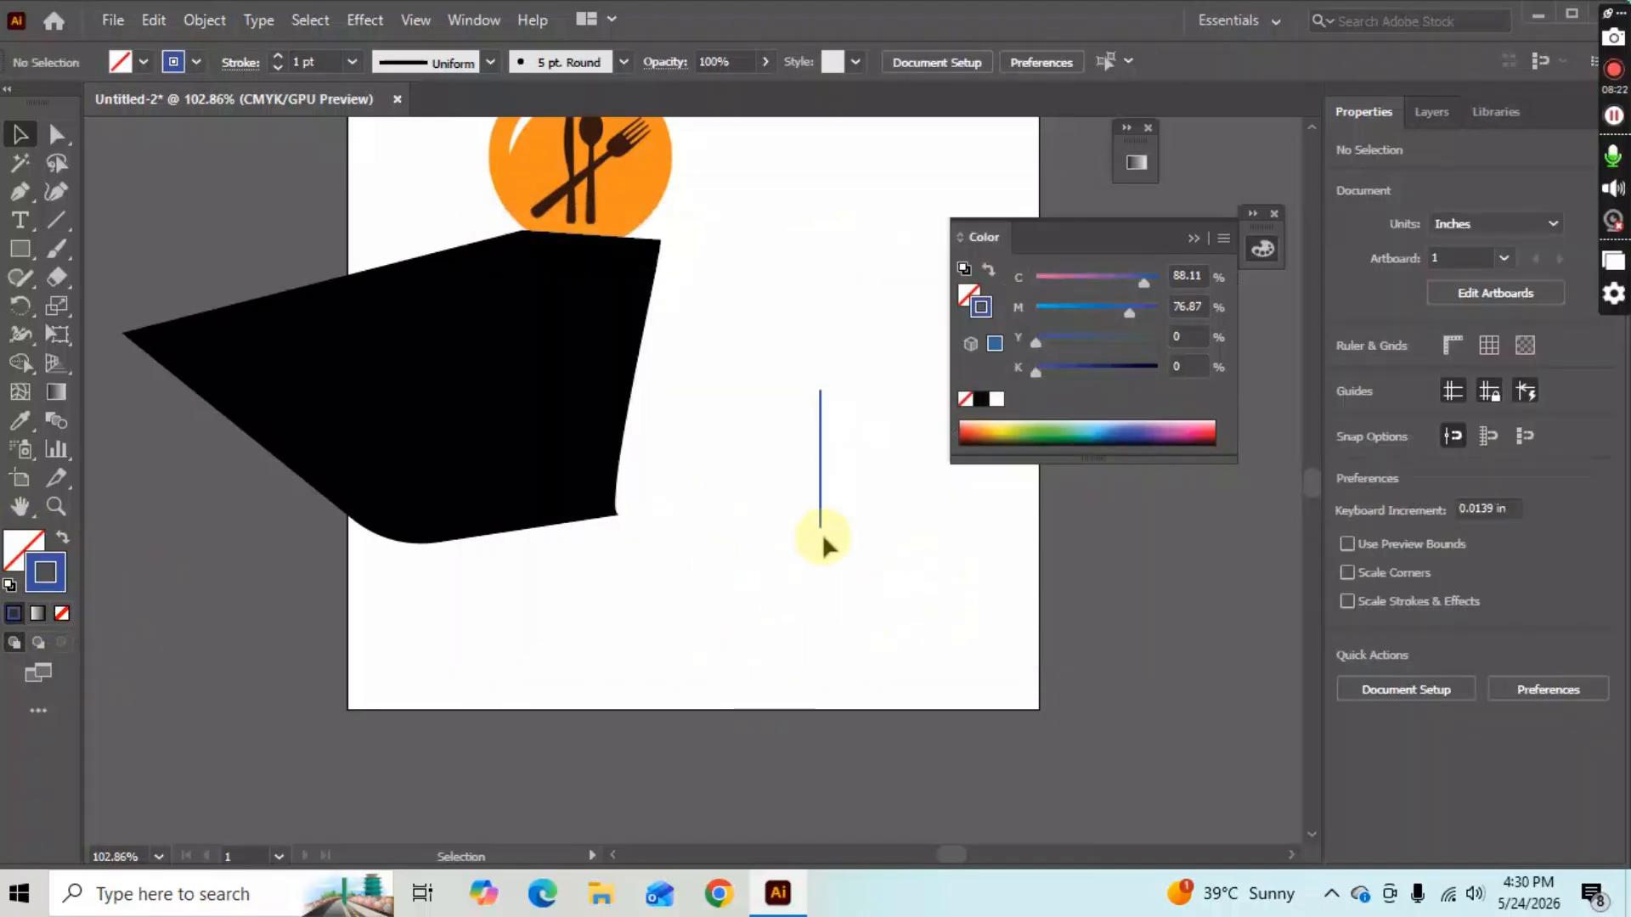
left_click(762, 564)
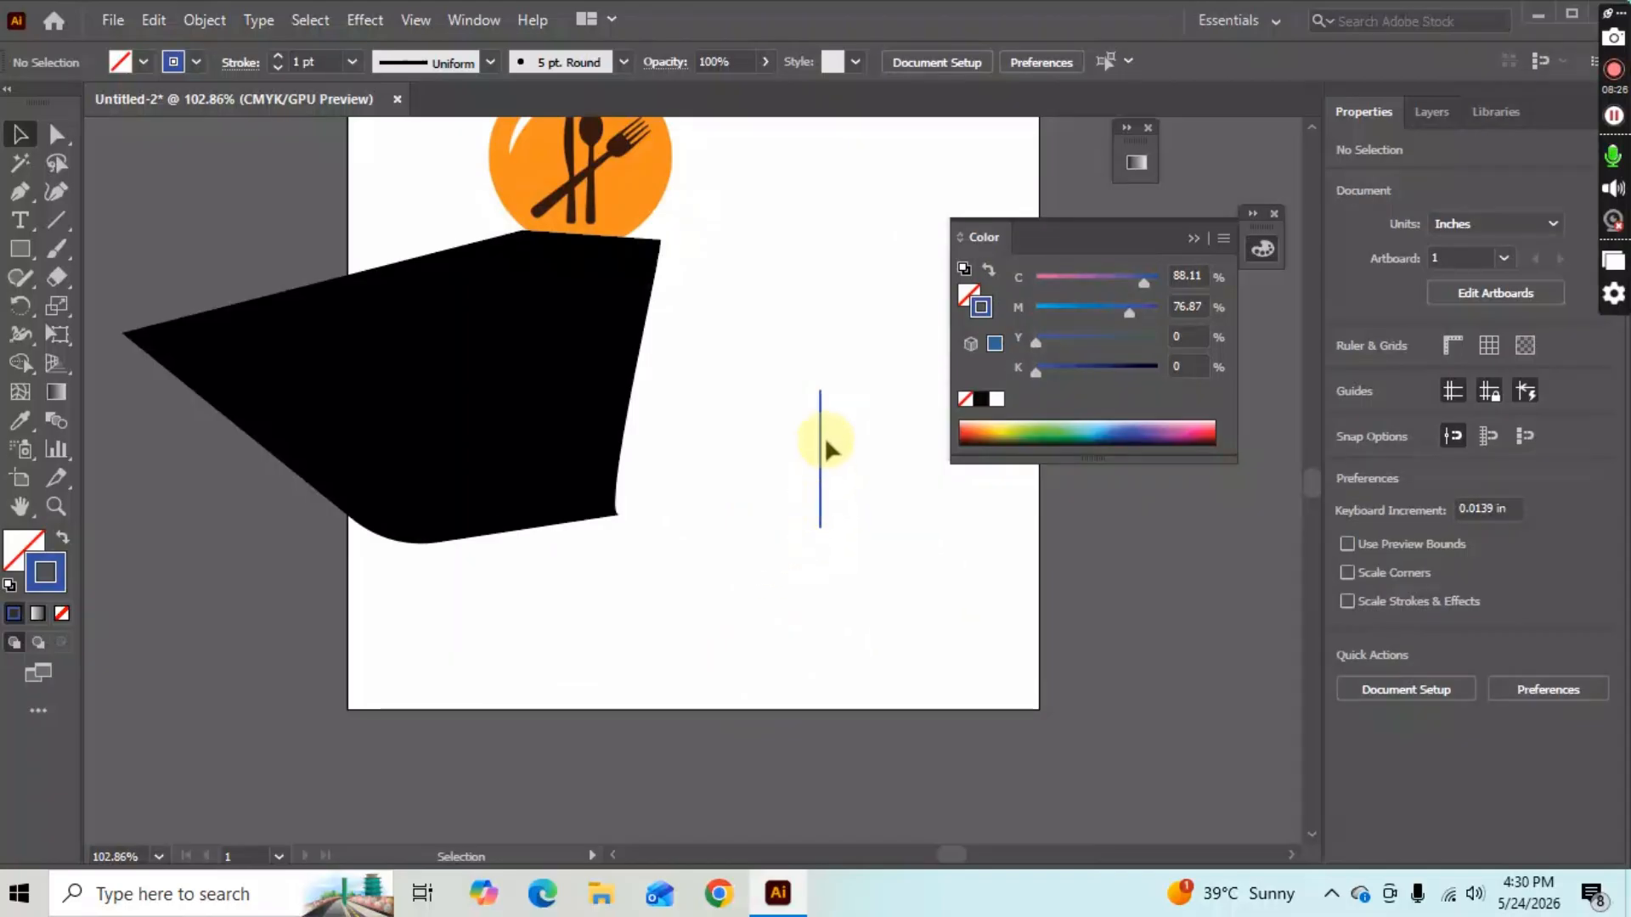
Lengthen the vertical blue line upward from its top end to about 1.18 in, and deselect it.
left_click(820, 397)
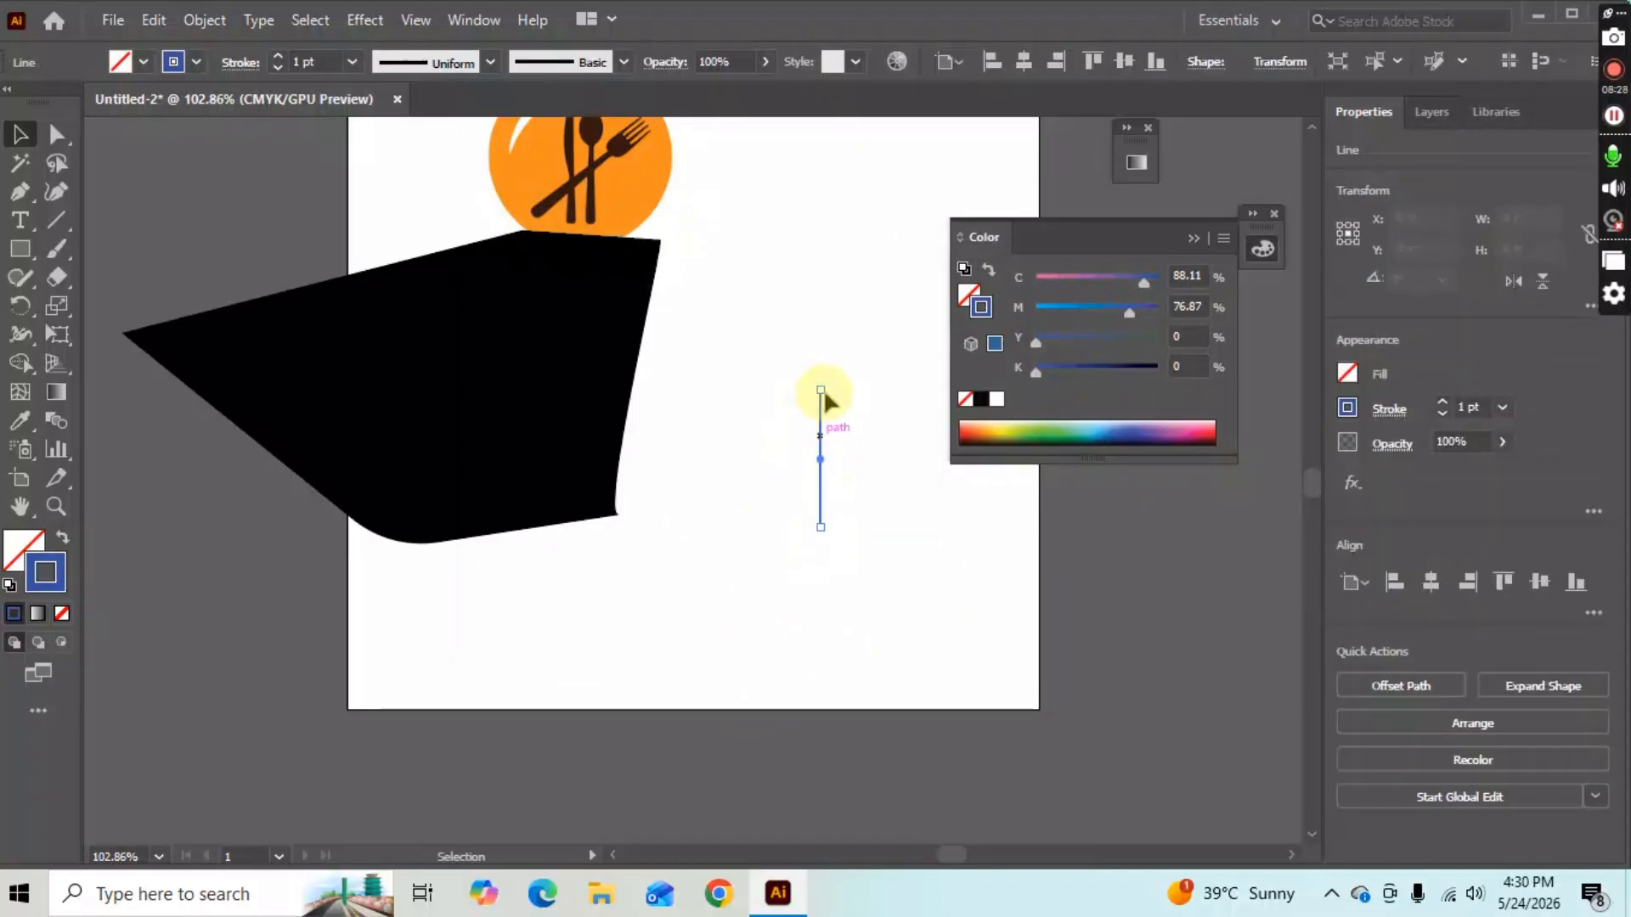
mouse_move(821, 390)
left_mouse_down()
mouse_move(847, 293)
mouse_move(836, 184)
mouse_move(821, 367)
left_mouse_up()
left_click(864, 534)
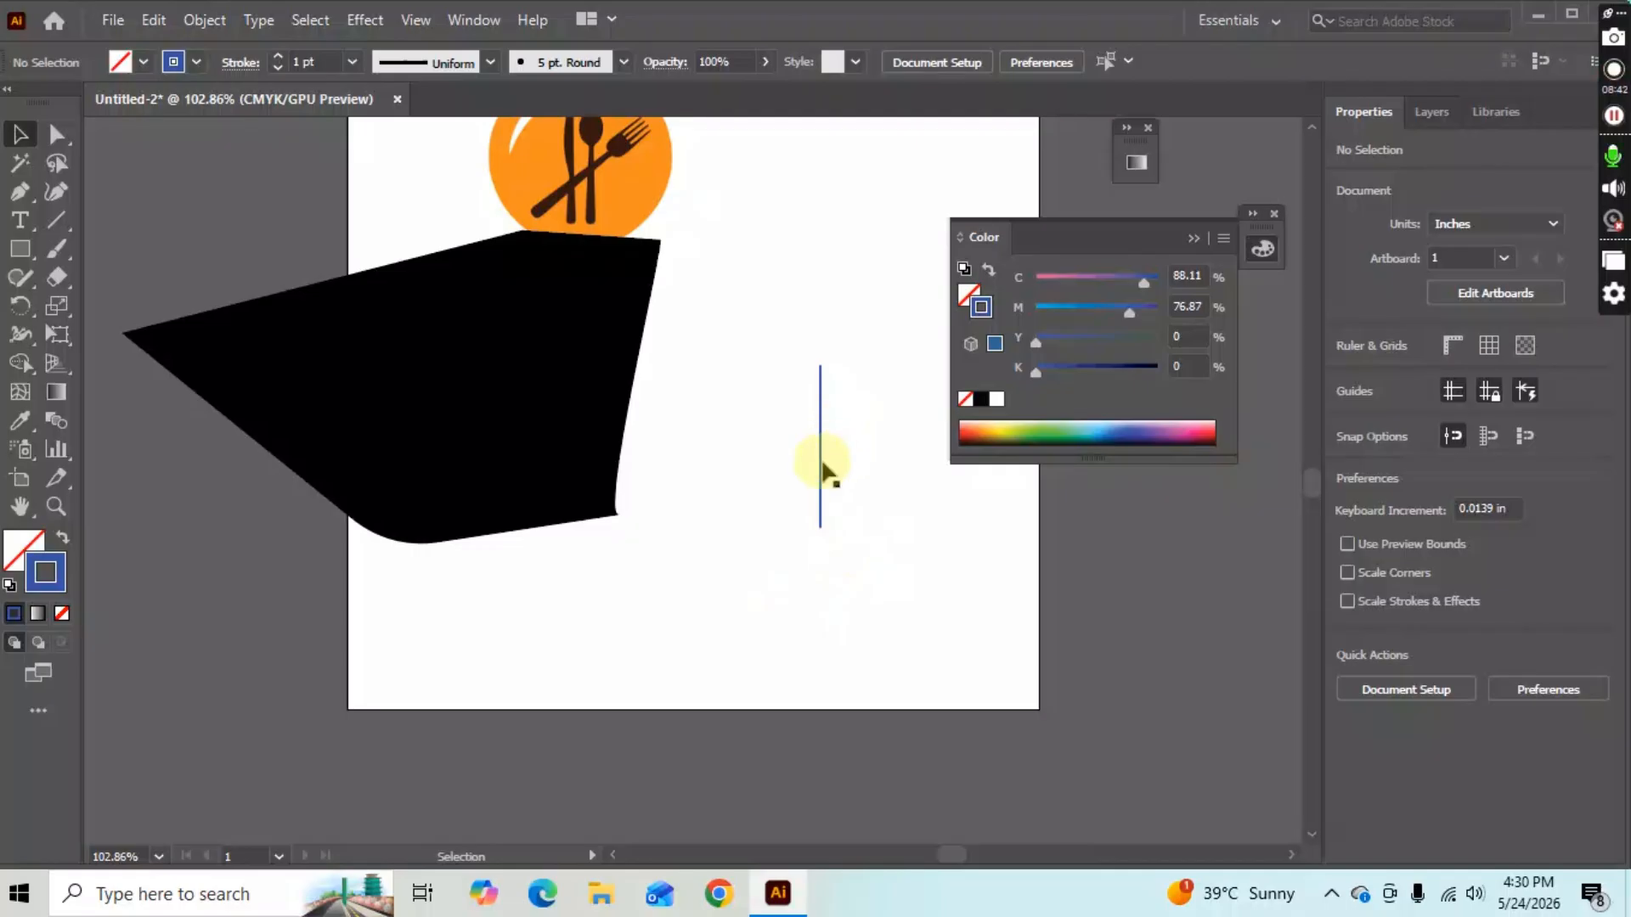
Rotate the blue line to 45° and move it closer to the black shape, centred at about X 2.96 in, Y 3.23 in.
left_click_drag(819, 451, 779, 456)
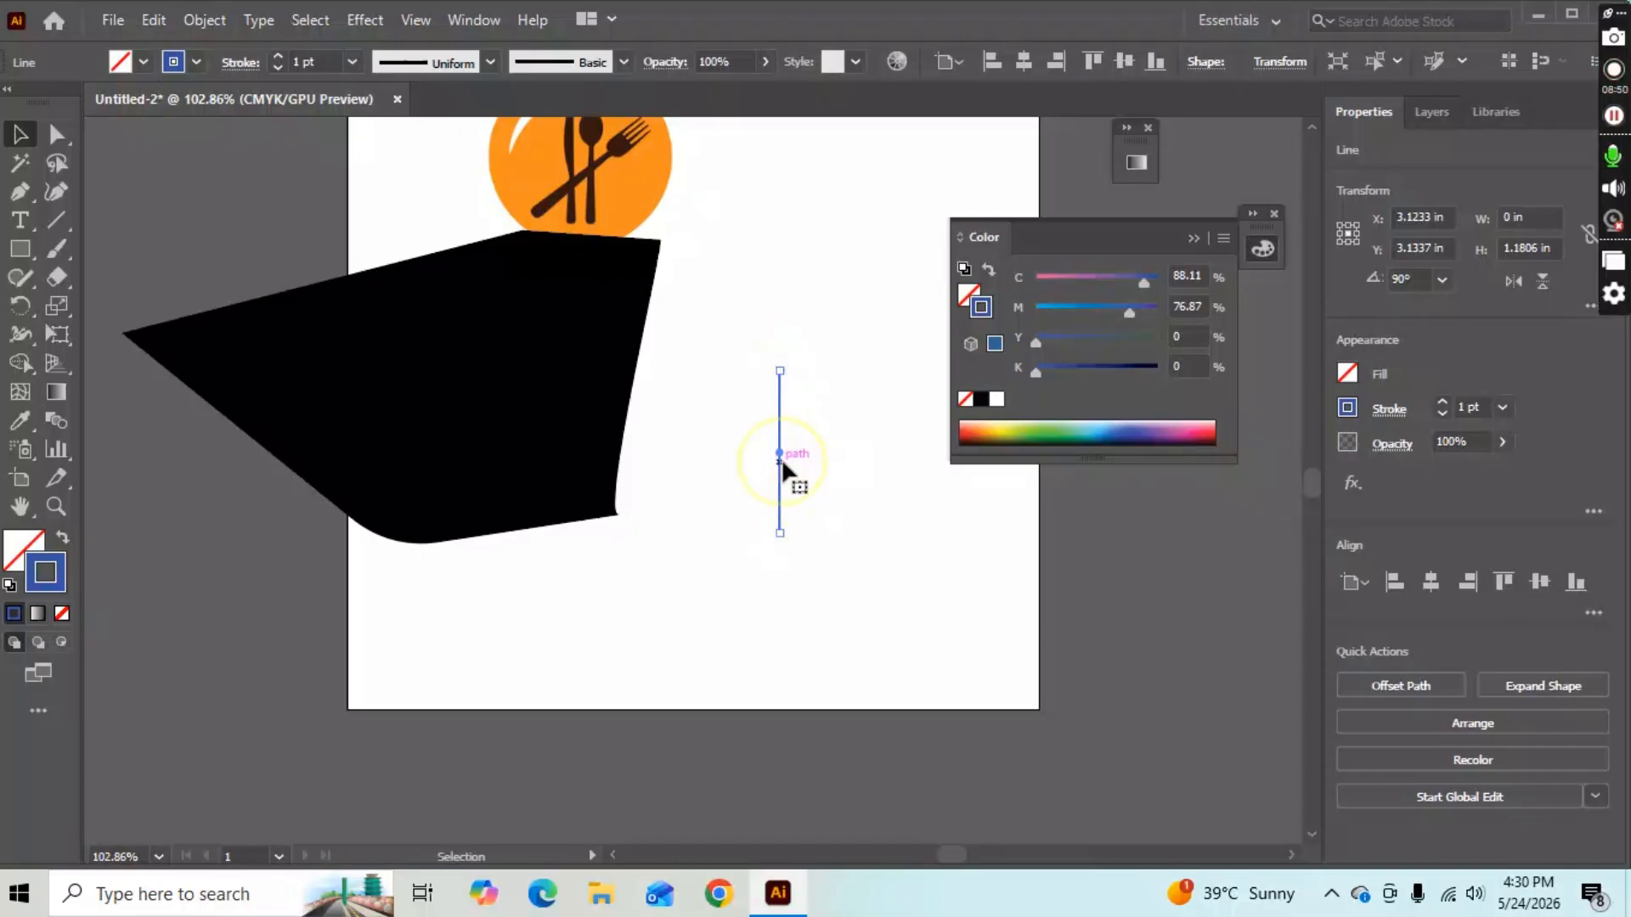
left_click_drag(779, 533, 620, 560)
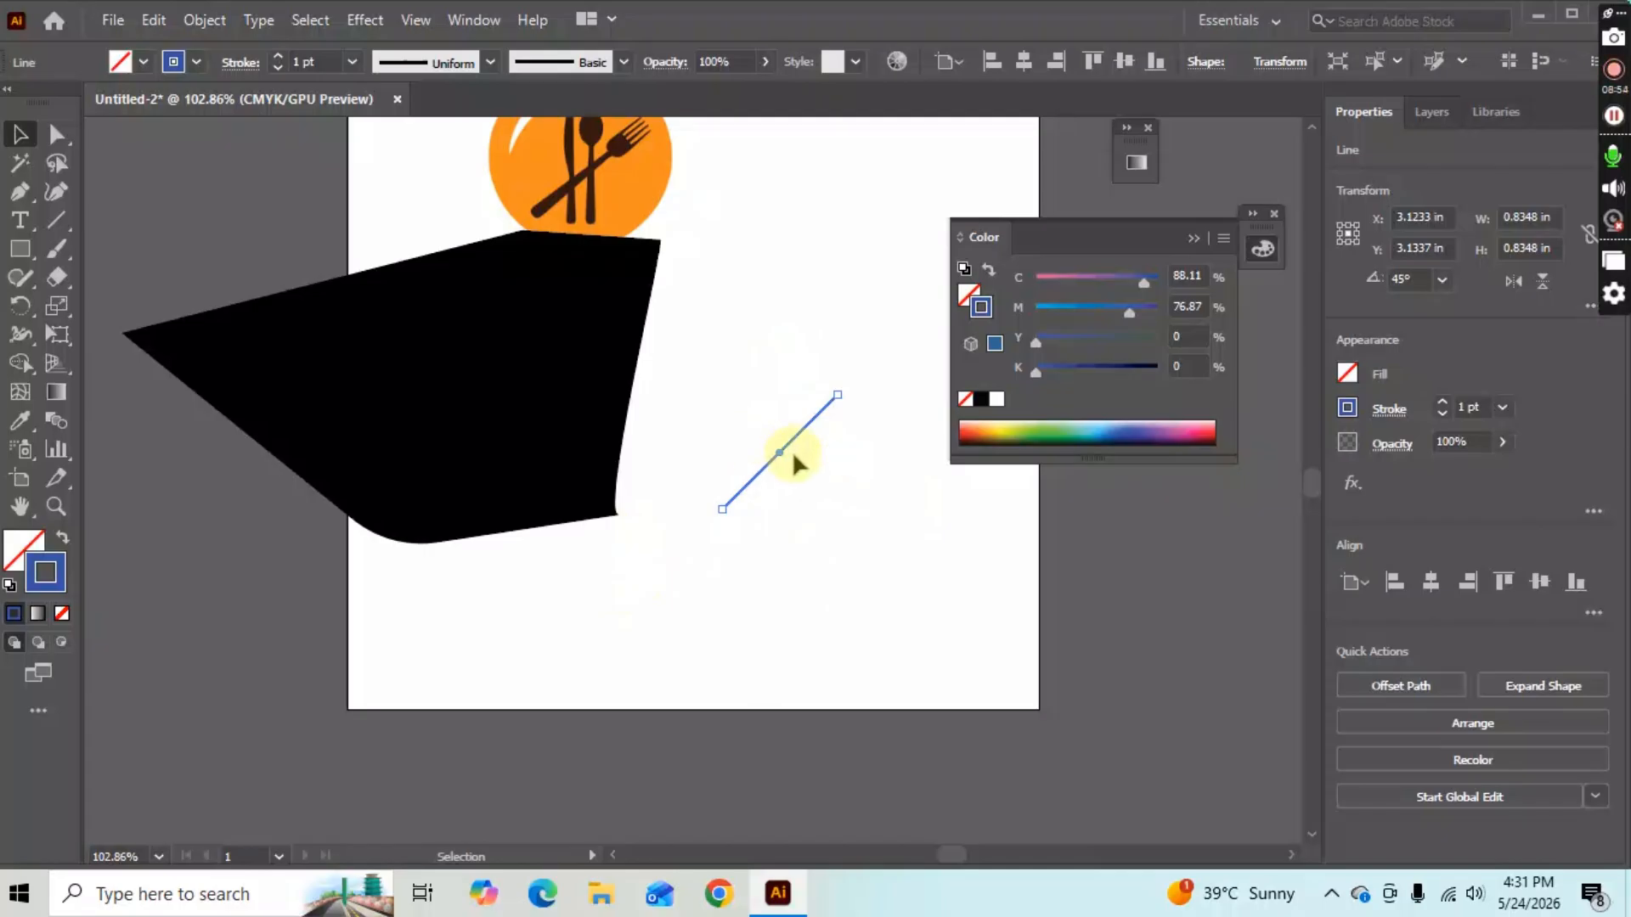
left_click_drag(777, 453, 752, 467)
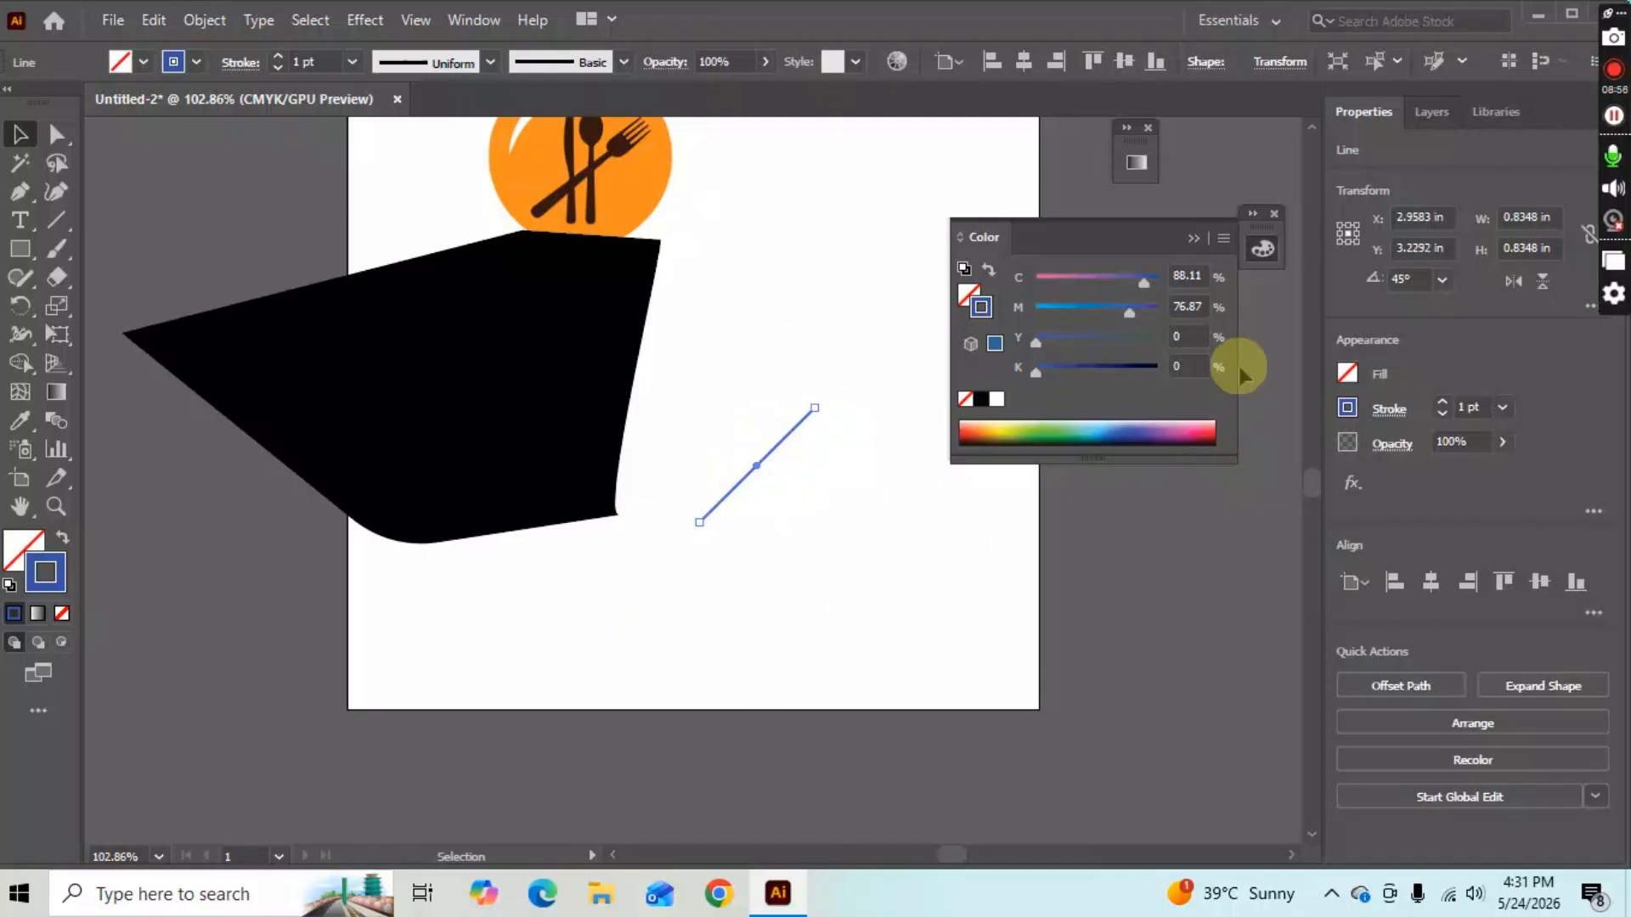
left_click(1201, 246)
Make a copy of the blue line reflected about the vertical axis, and move it right to about X 3.79 in so the upper ends meet.
key("z")
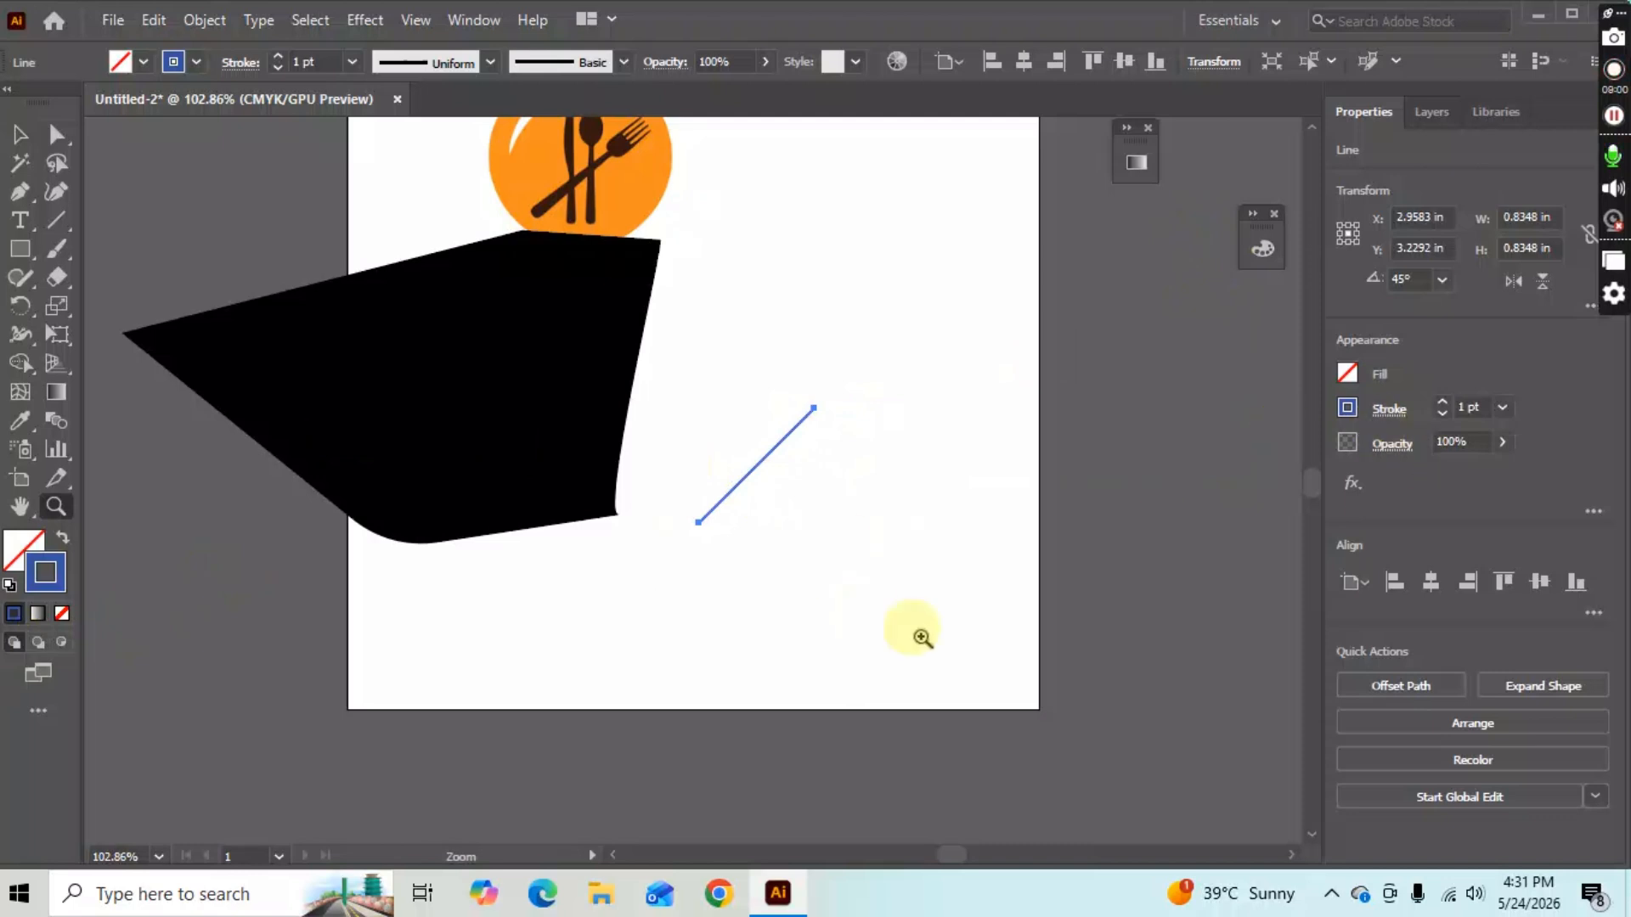
left_click_drag(813, 380, 994, 442)
left_click_drag(769, 459, 598, 508)
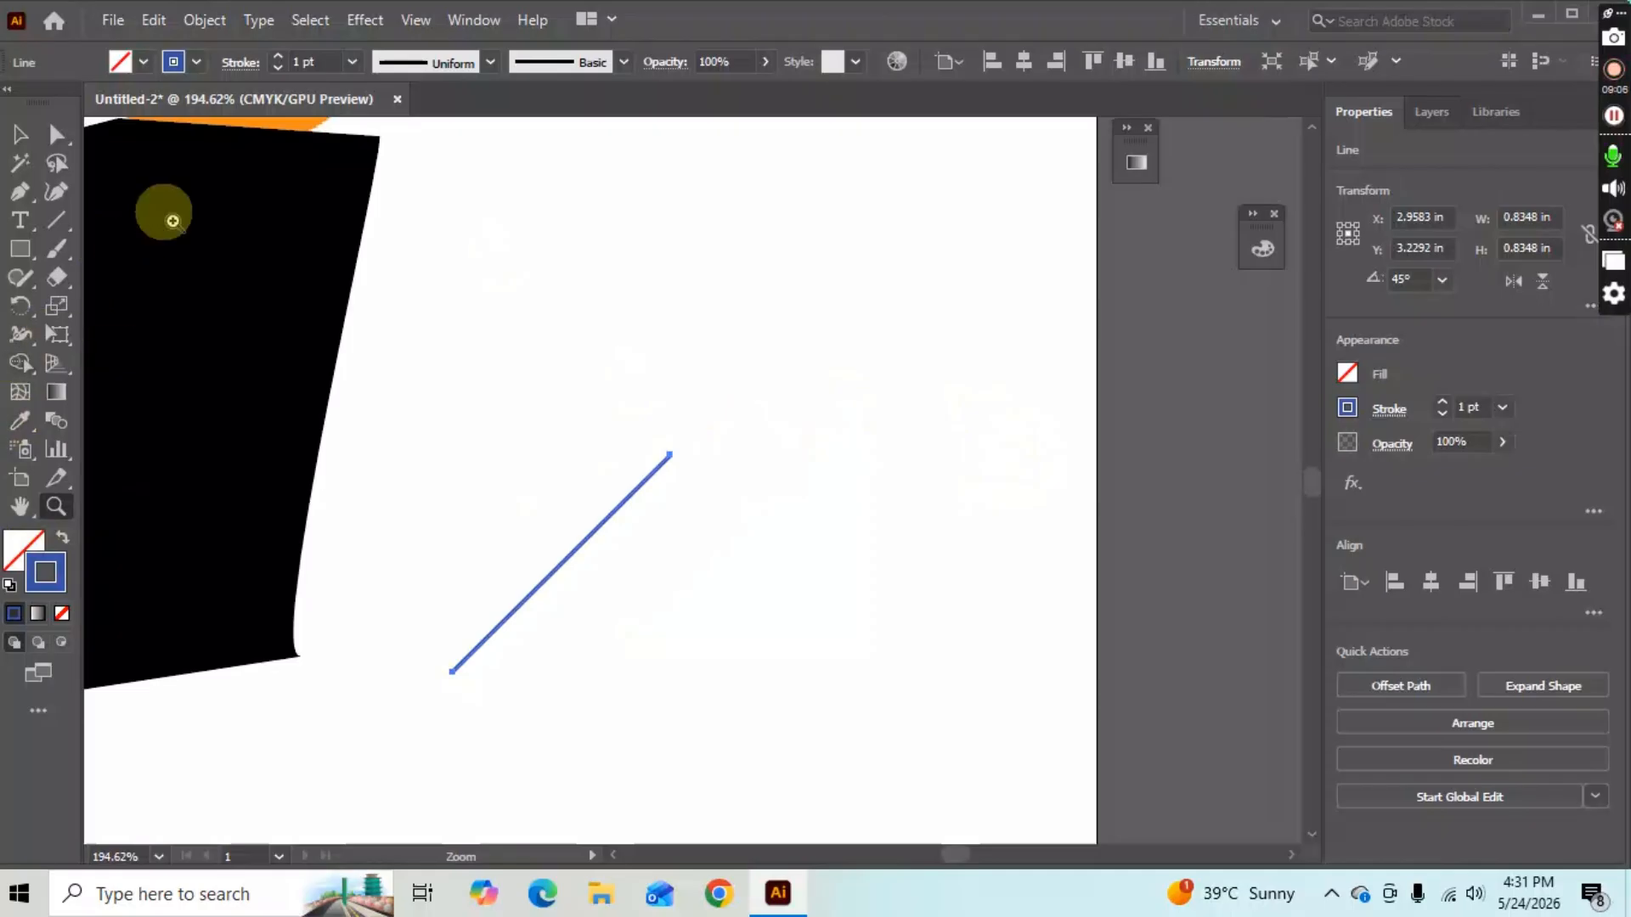
key("v")
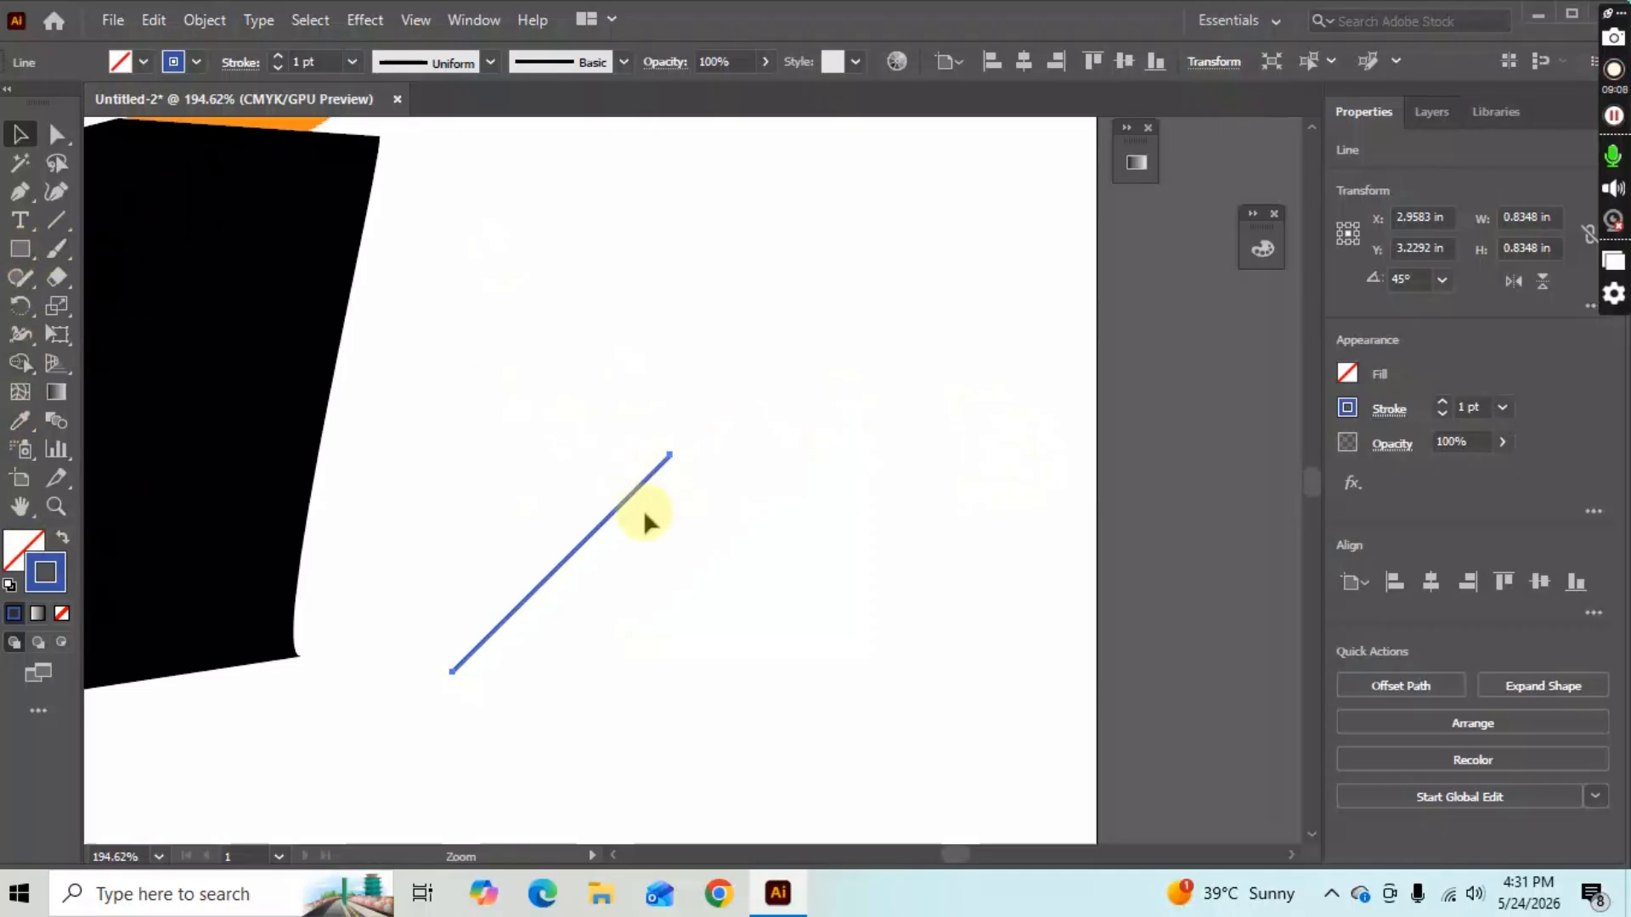
left_click(563, 560)
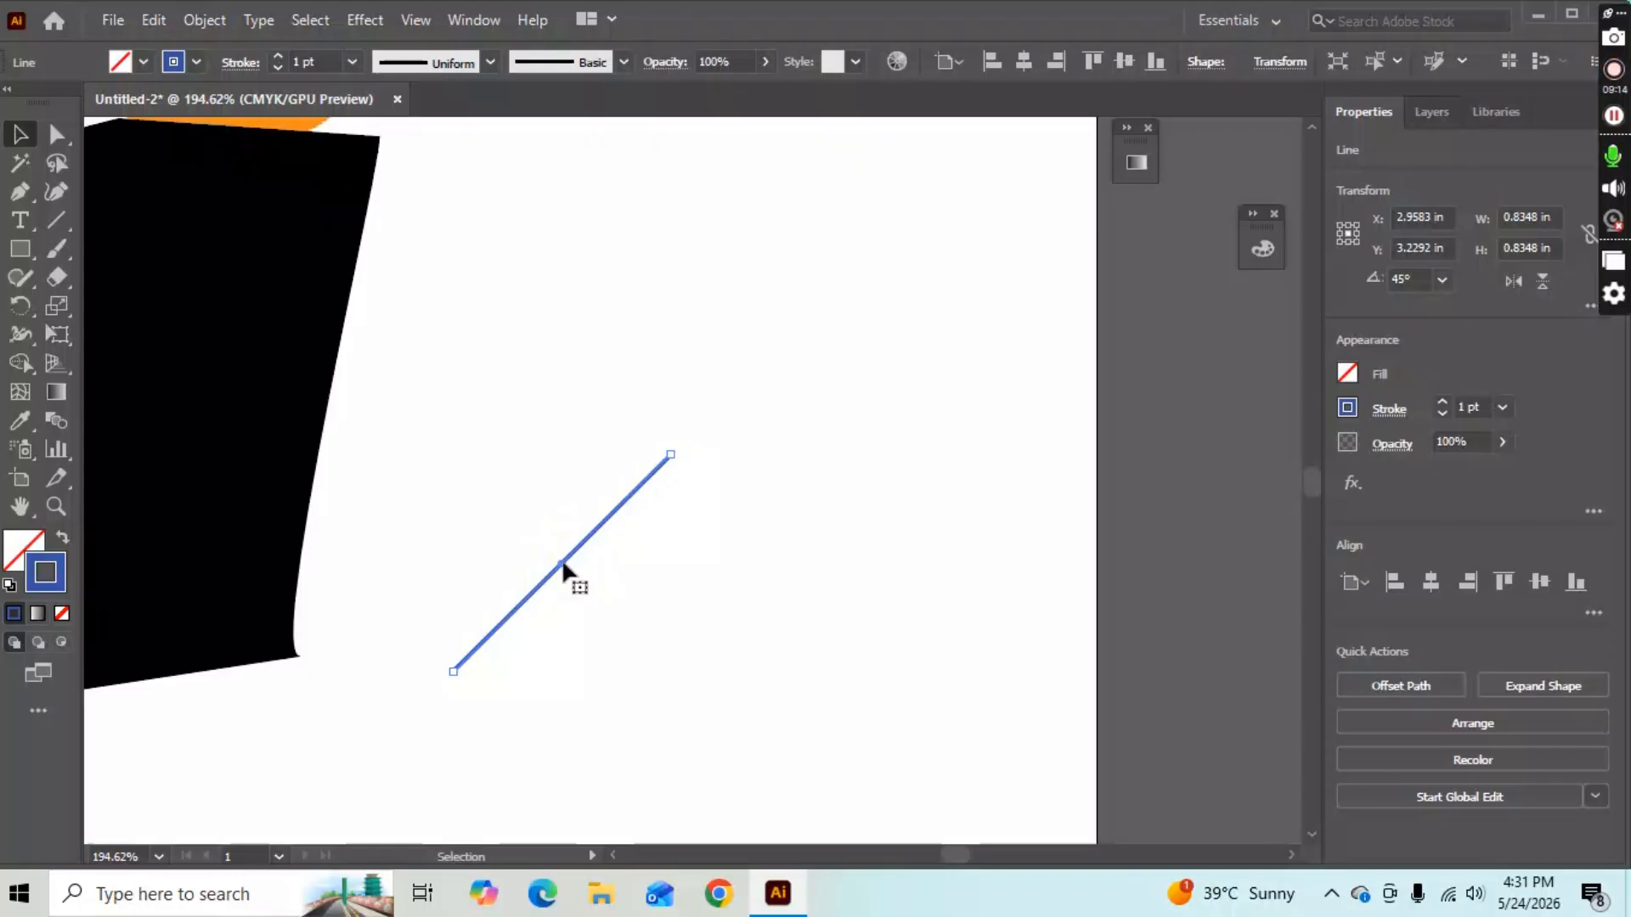
right_click(562, 561)
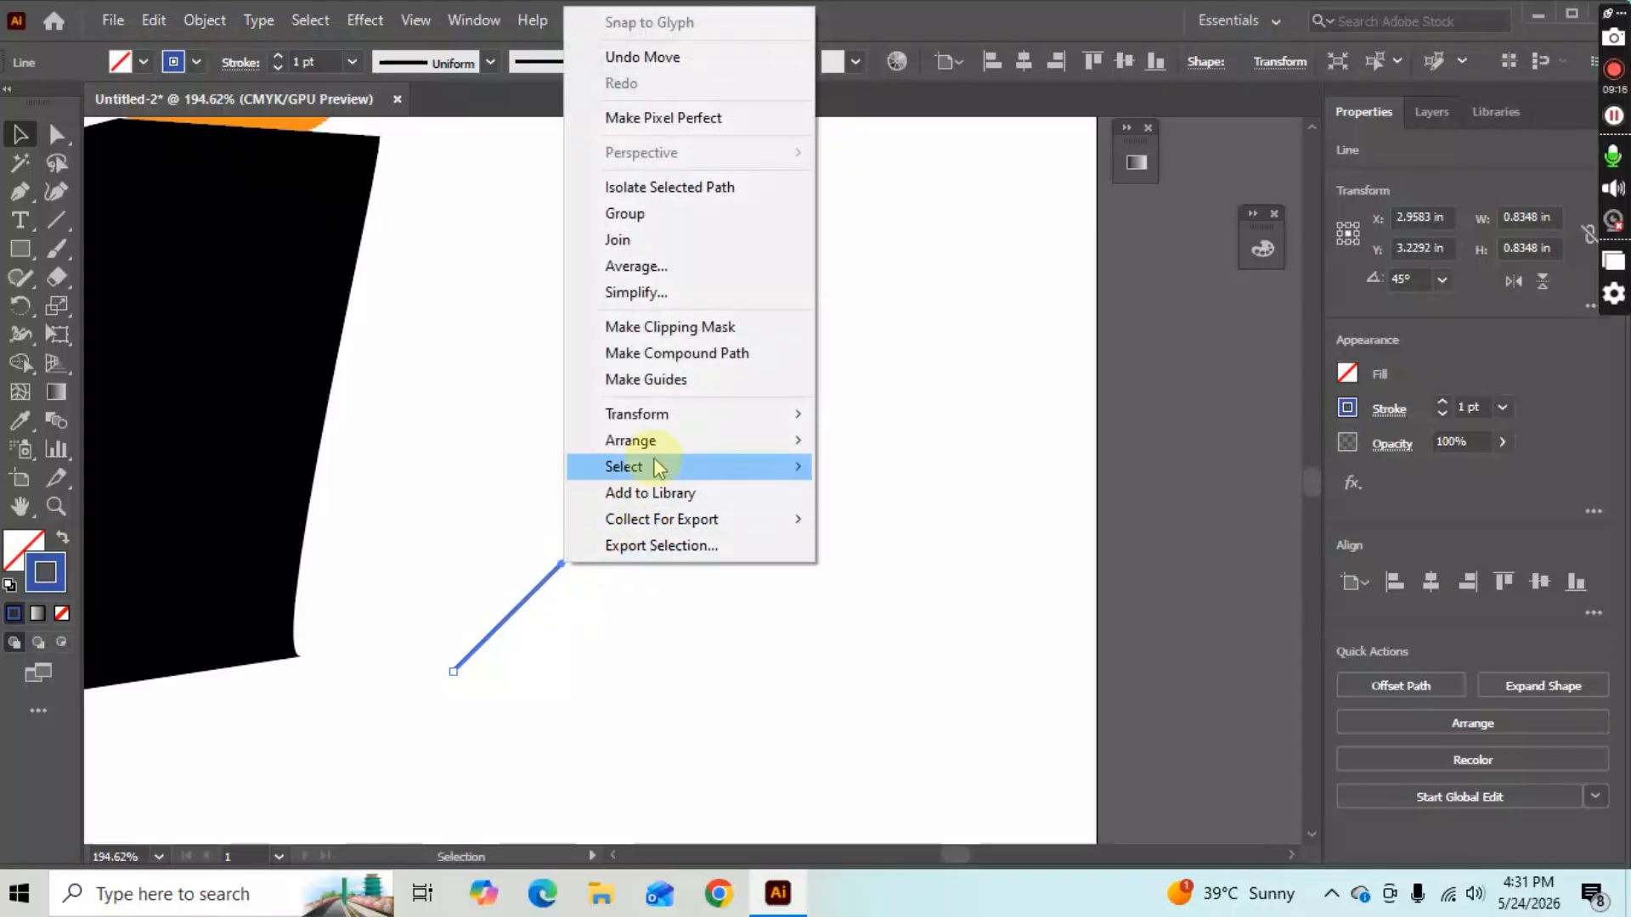
mouse_move(669, 424)
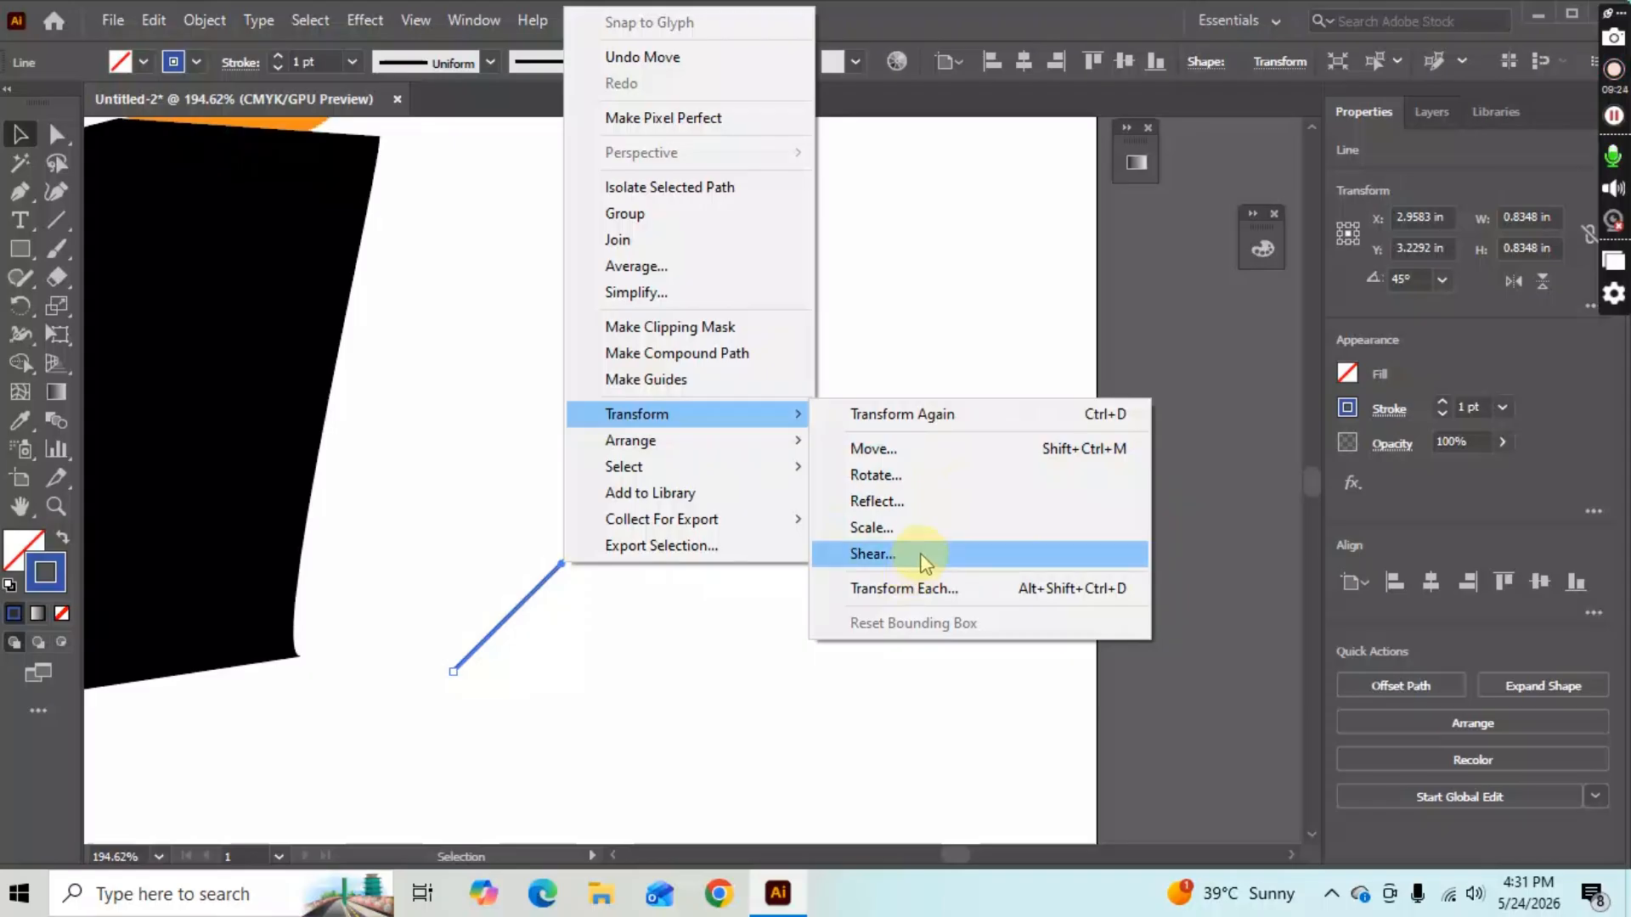
left_click(935, 505)
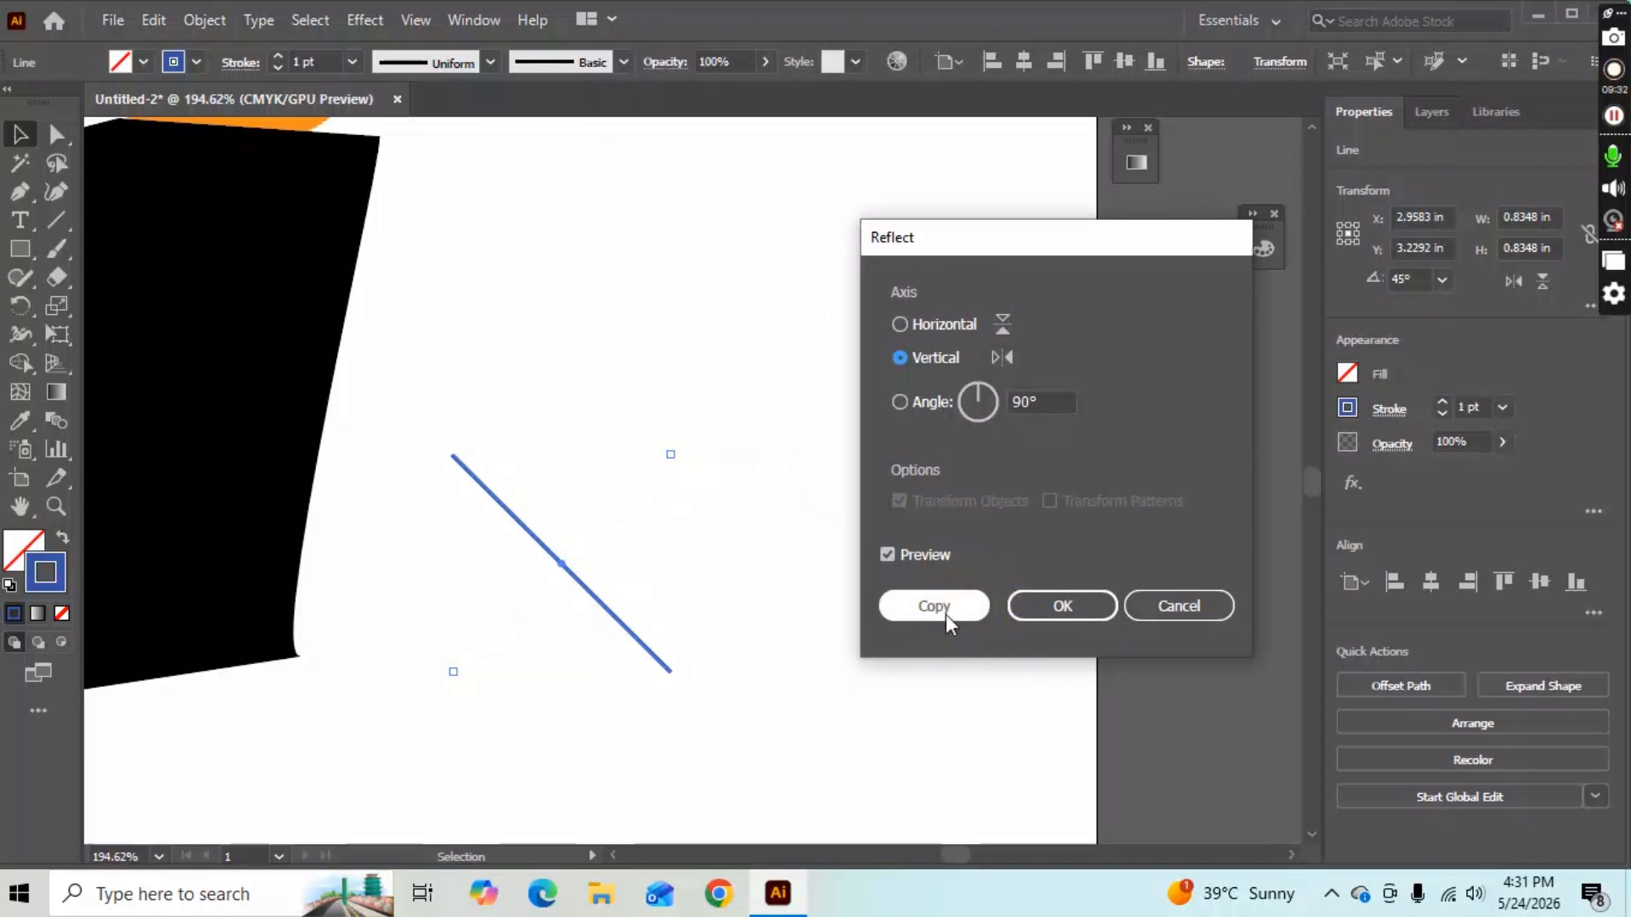
left_click(1074, 606)
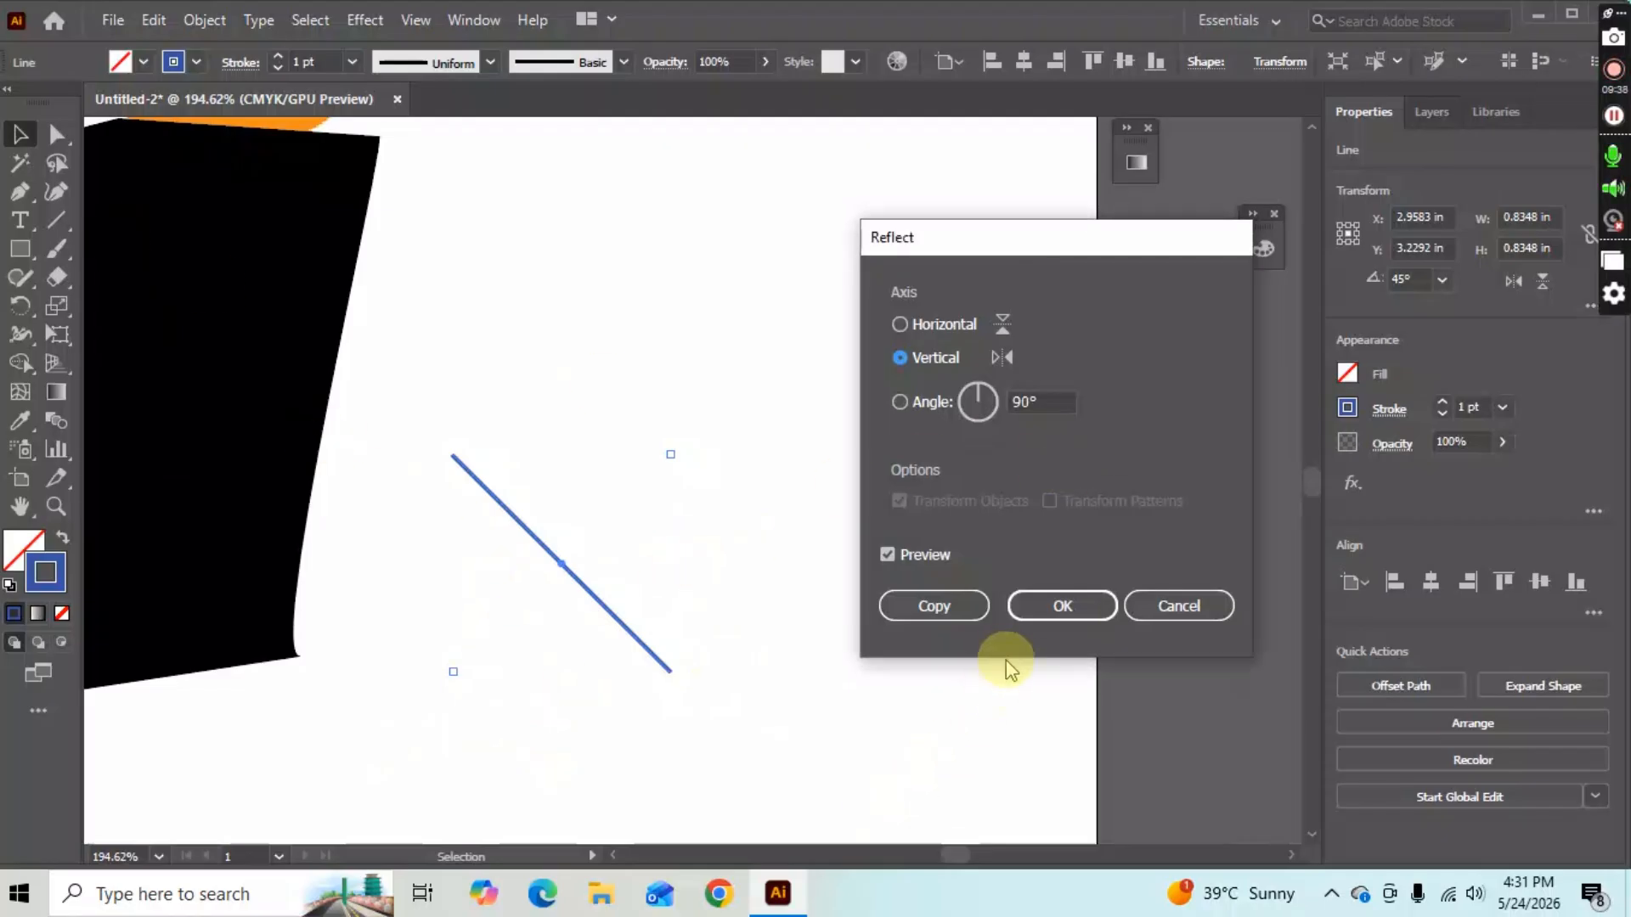
left_click(902, 606)
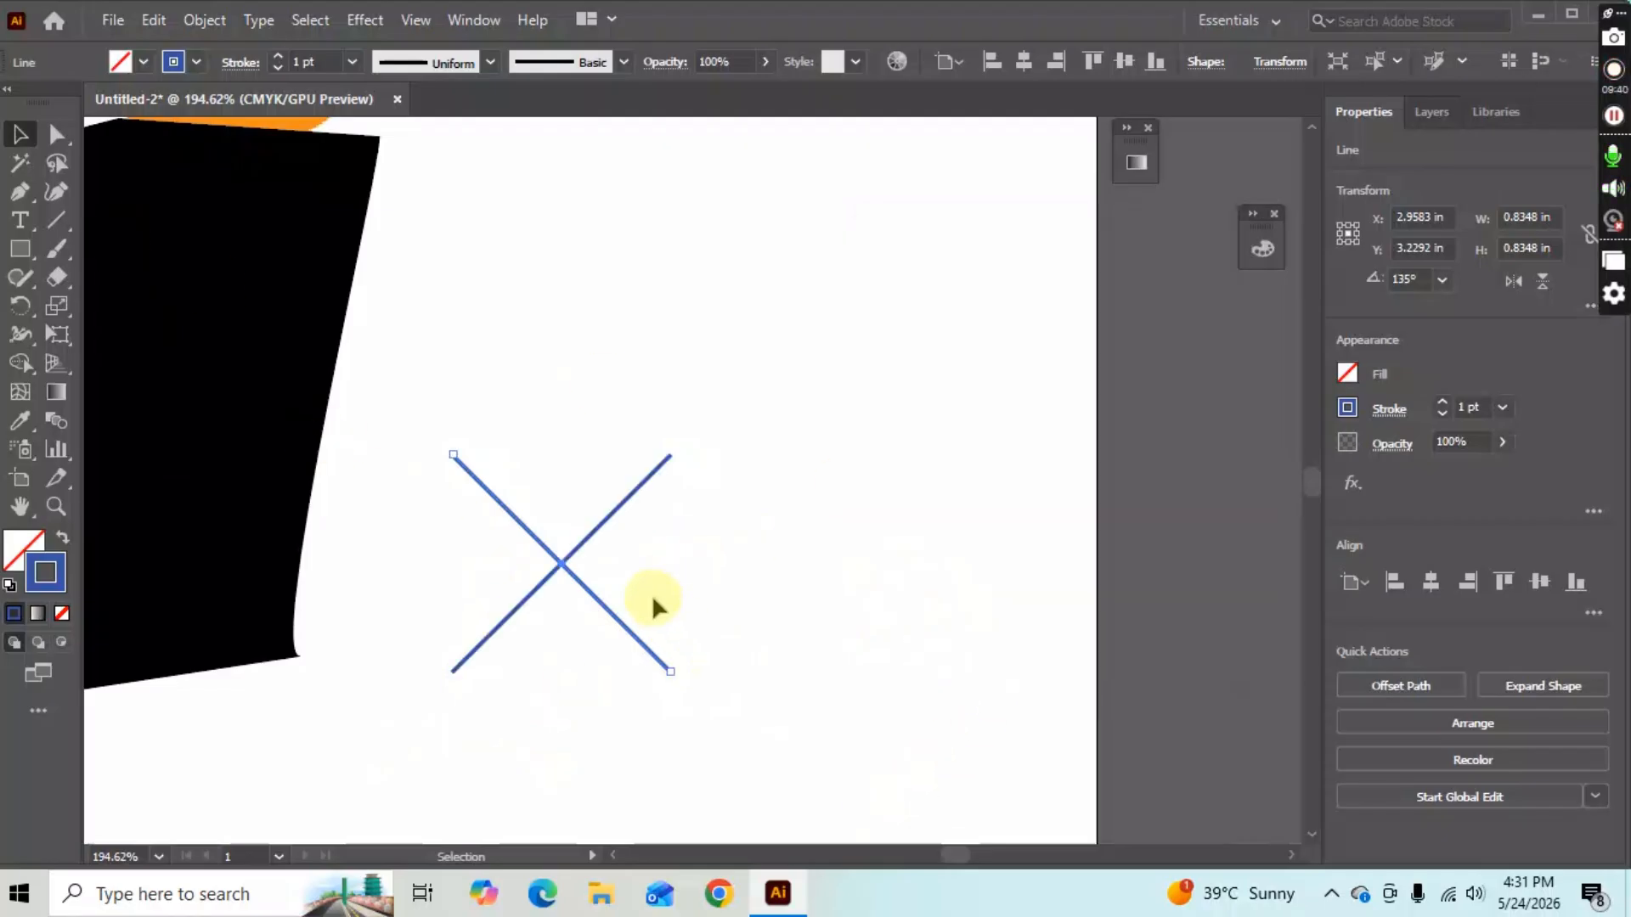
left_click_drag(557, 573, 752, 536)
left_click(691, 552)
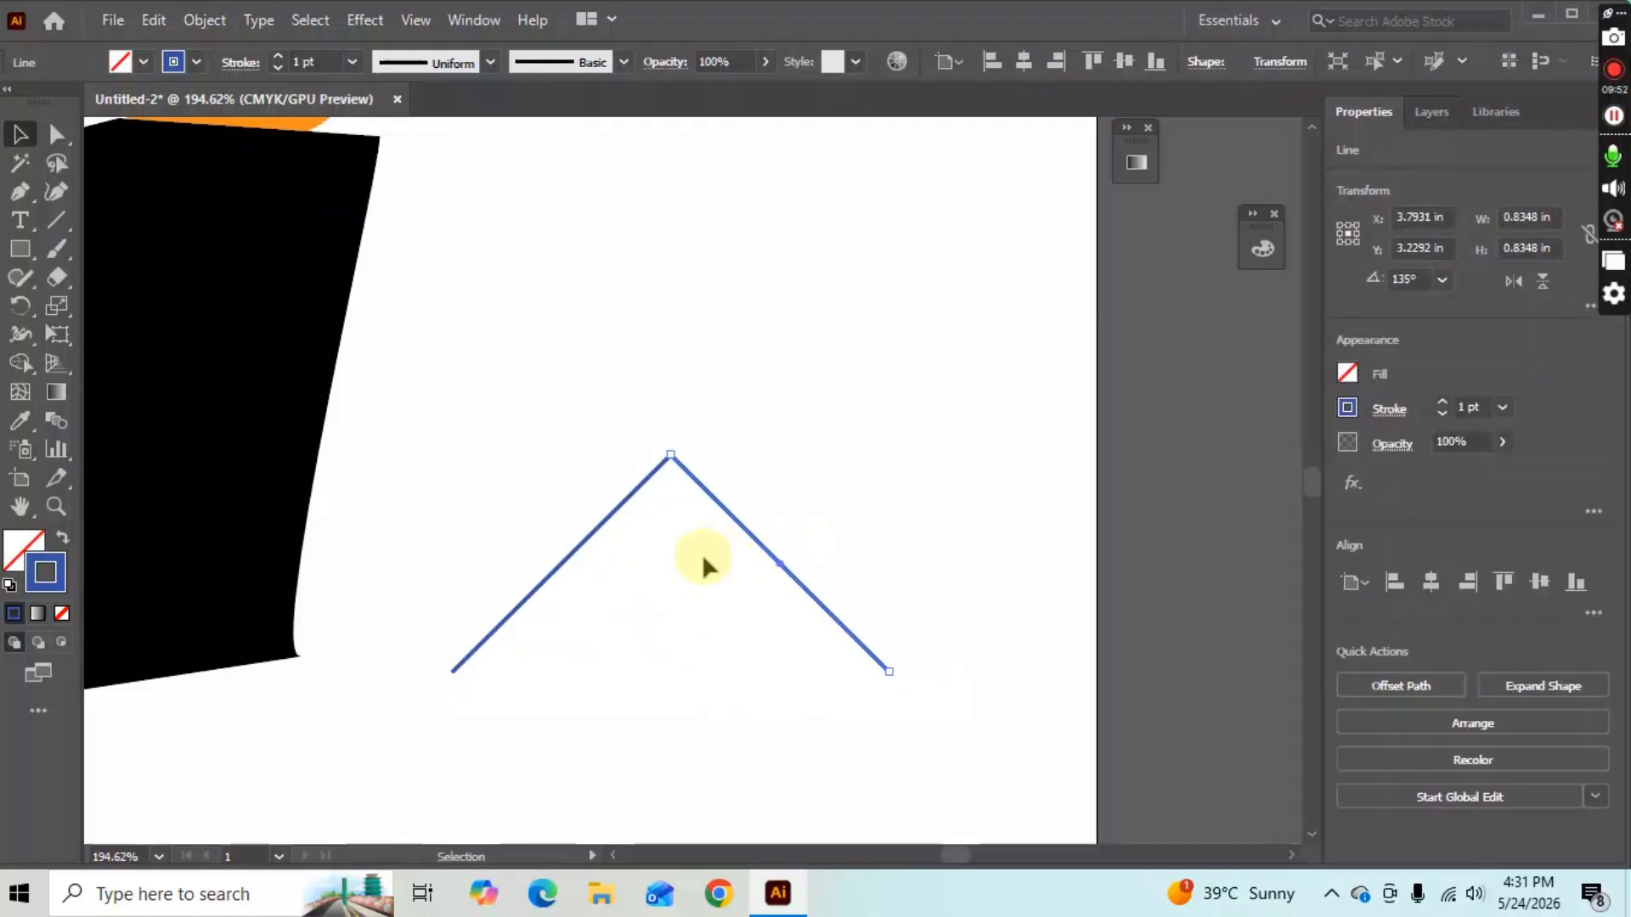
Move the right-hand blue line slightly to the right so its upper end no longer meets the left line exactly, and deselect it.
key("z")
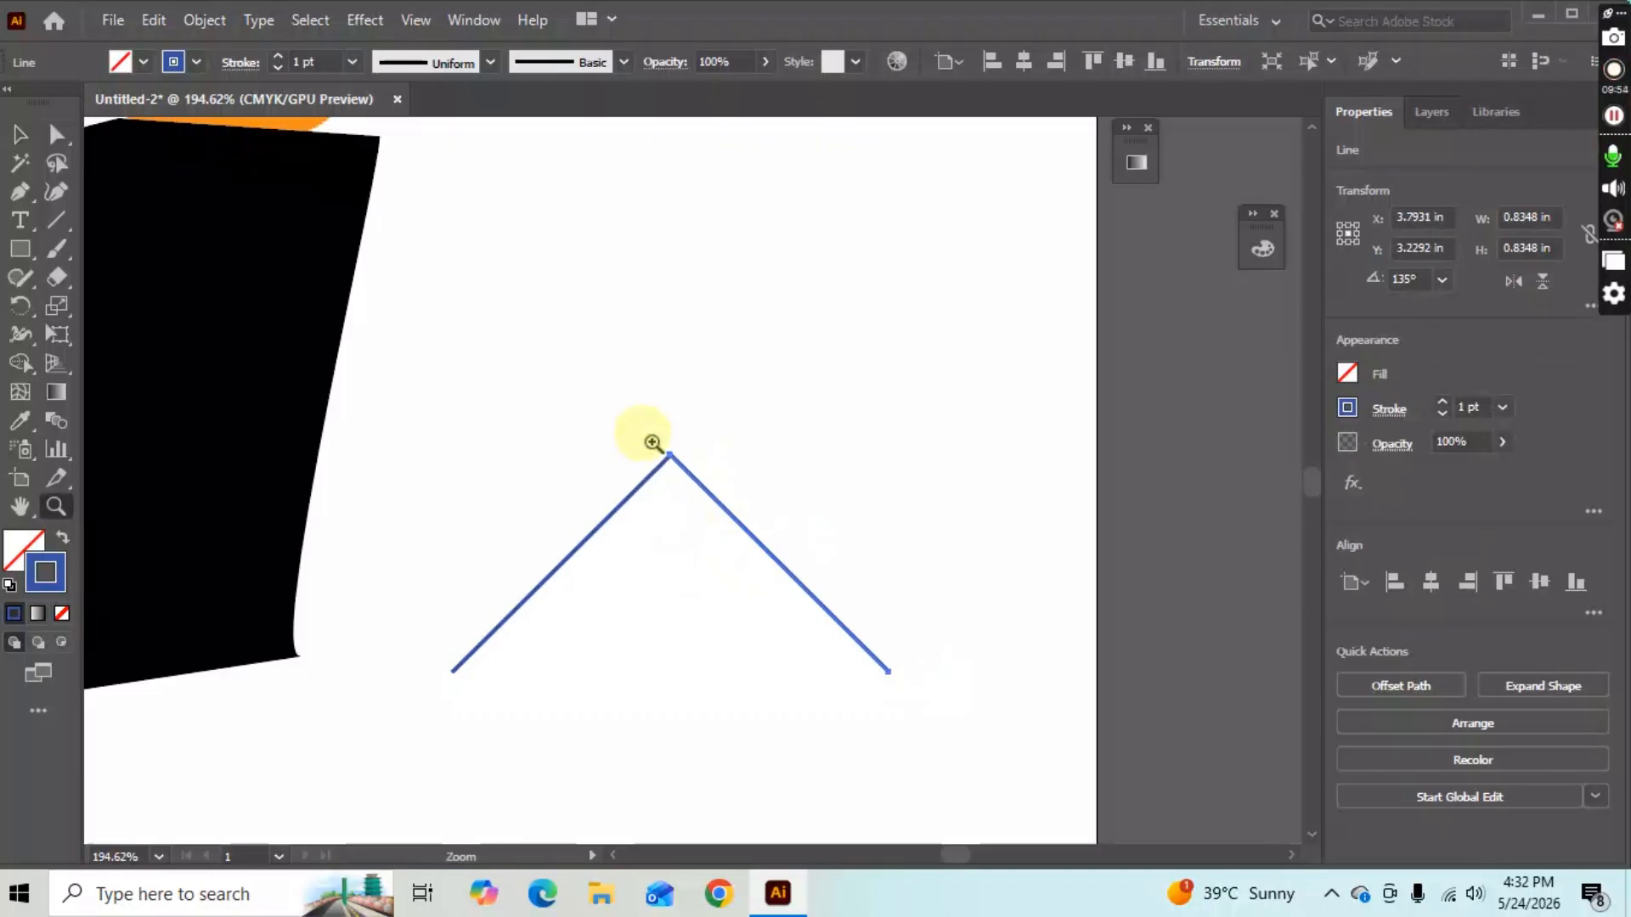
left_click(654, 444)
left_click(578, 484)
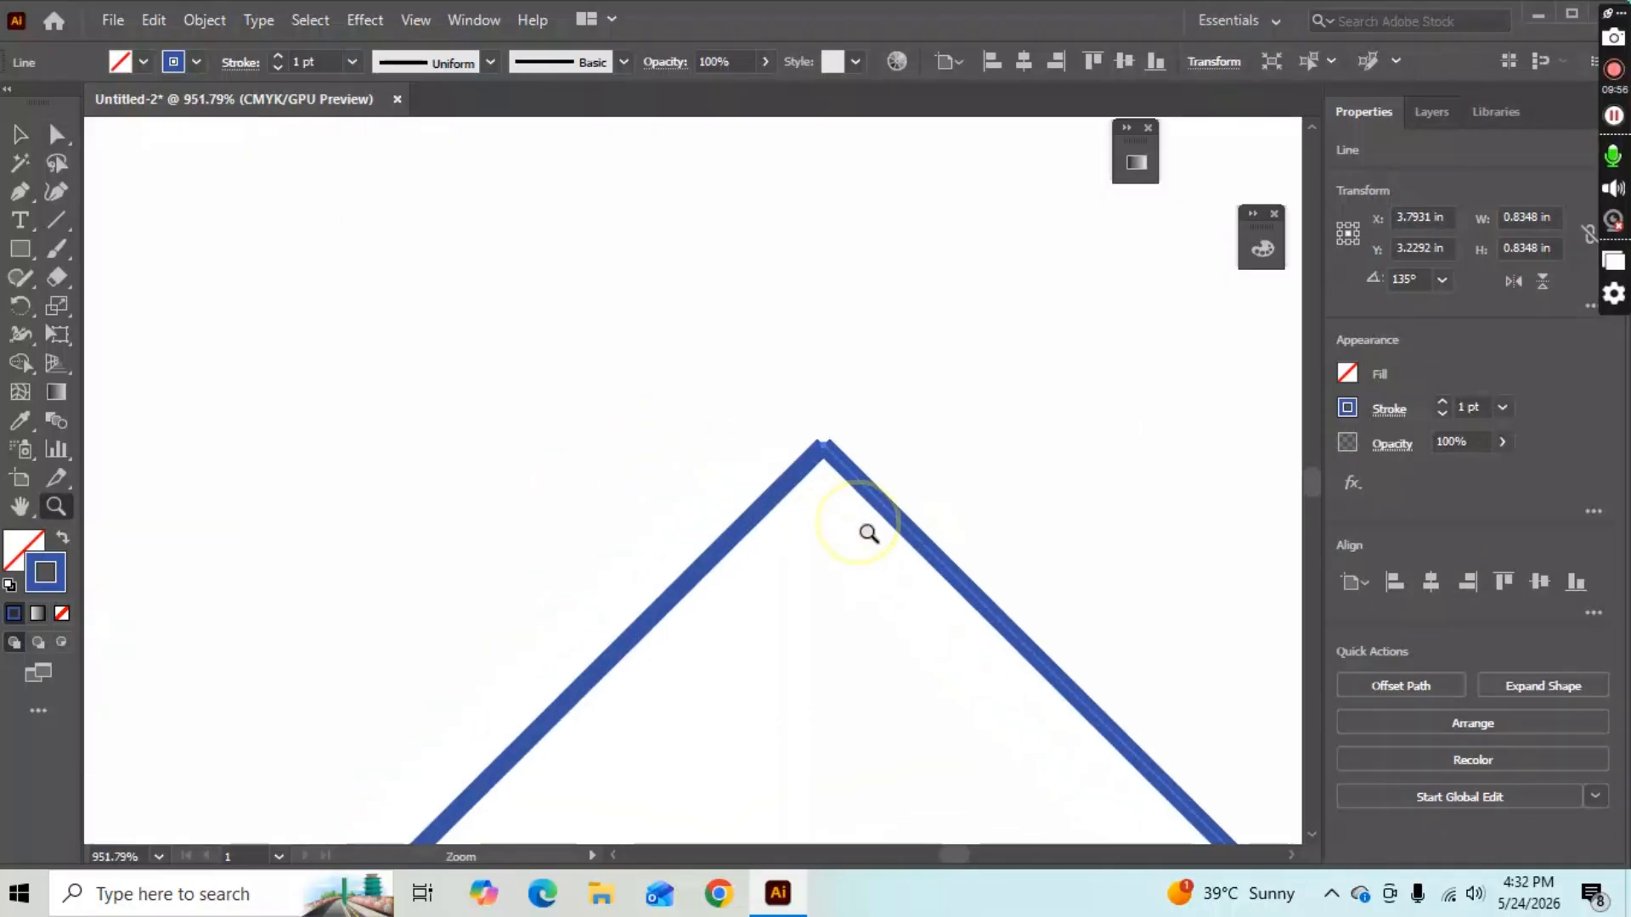
left_click_drag(872, 579, 637, 513)
key("v")
key("ctrl+z")
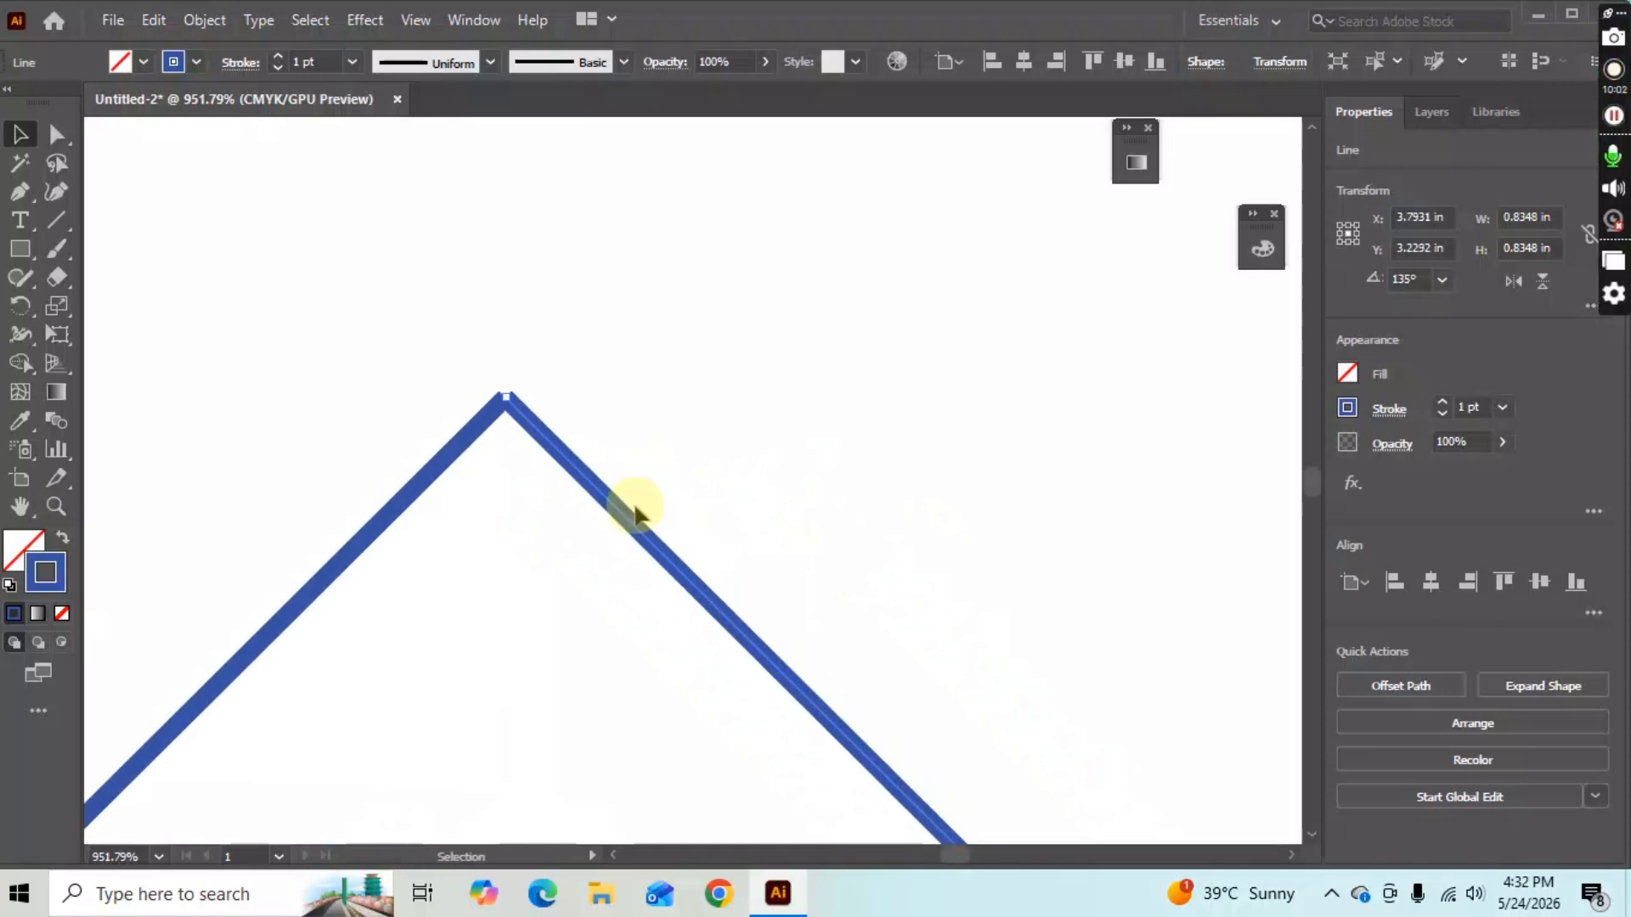
left_click_drag(620, 520, 630, 525)
left_click(495, 561)
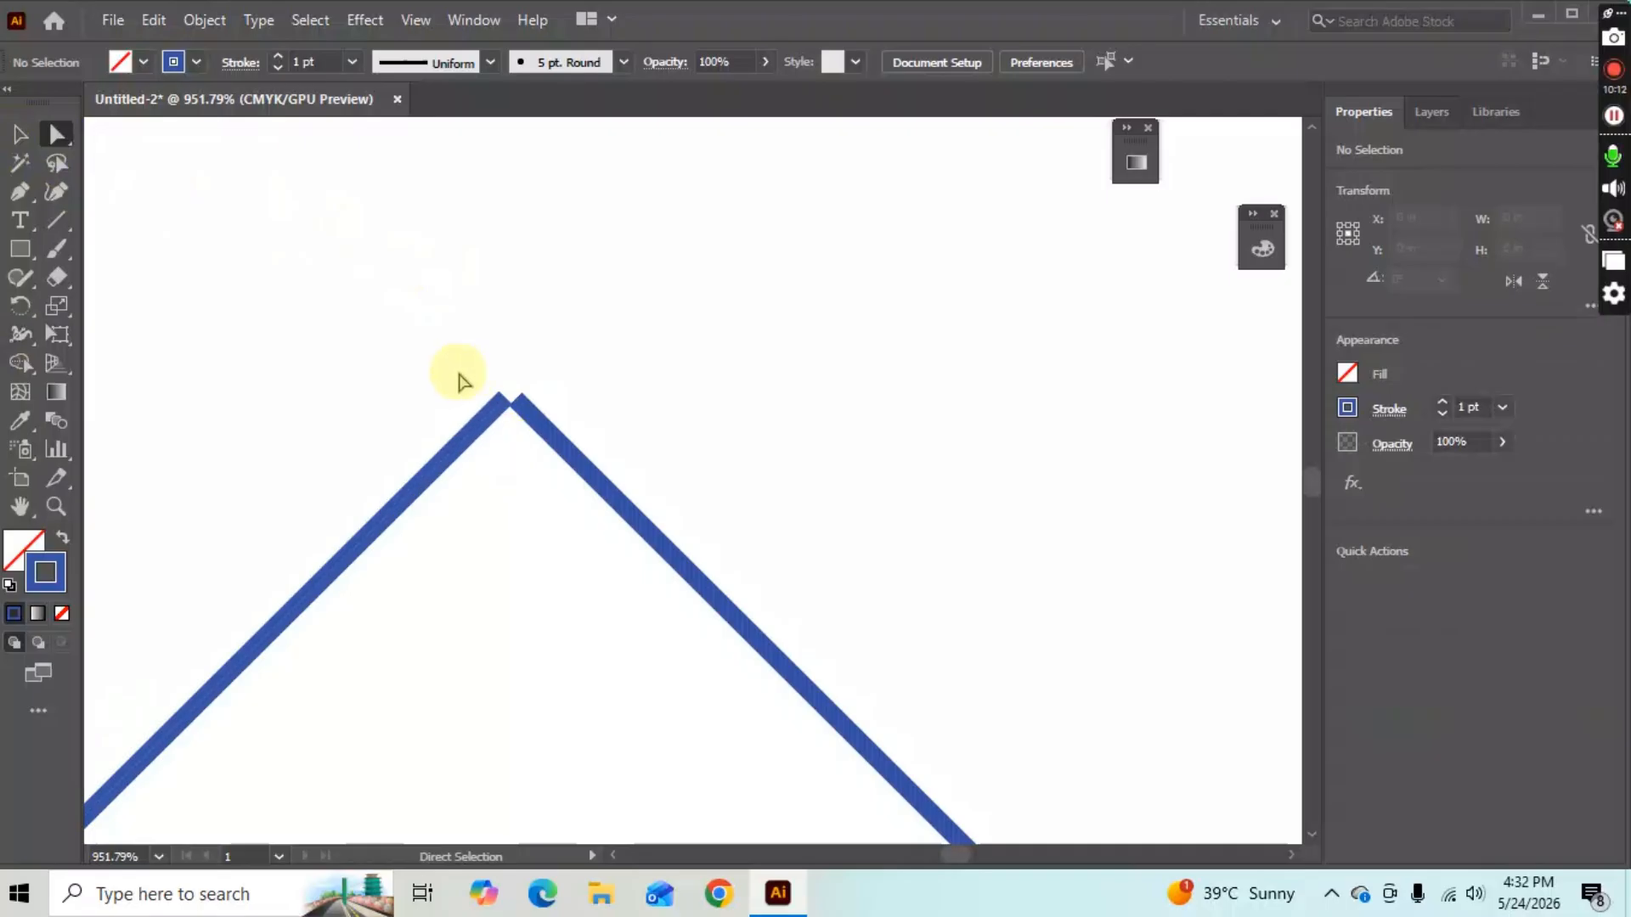
Select the upper end anchor points of both blue lines with the Direct Selection tool and average them along both axes.
left_click_drag(461, 379, 565, 467)
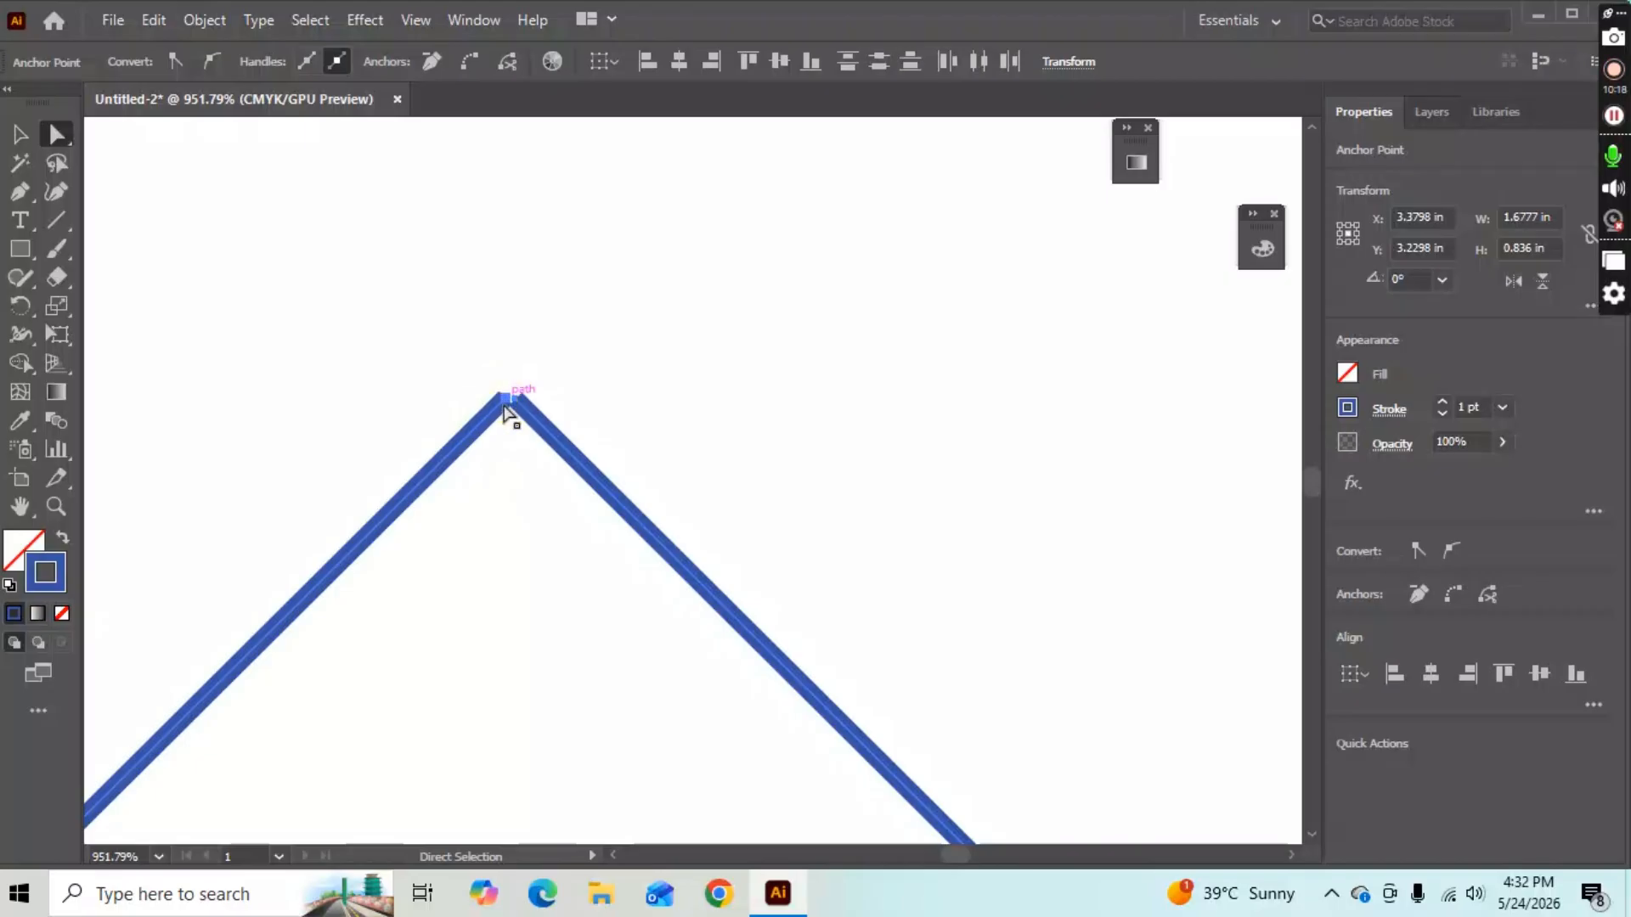
right_click(510, 413)
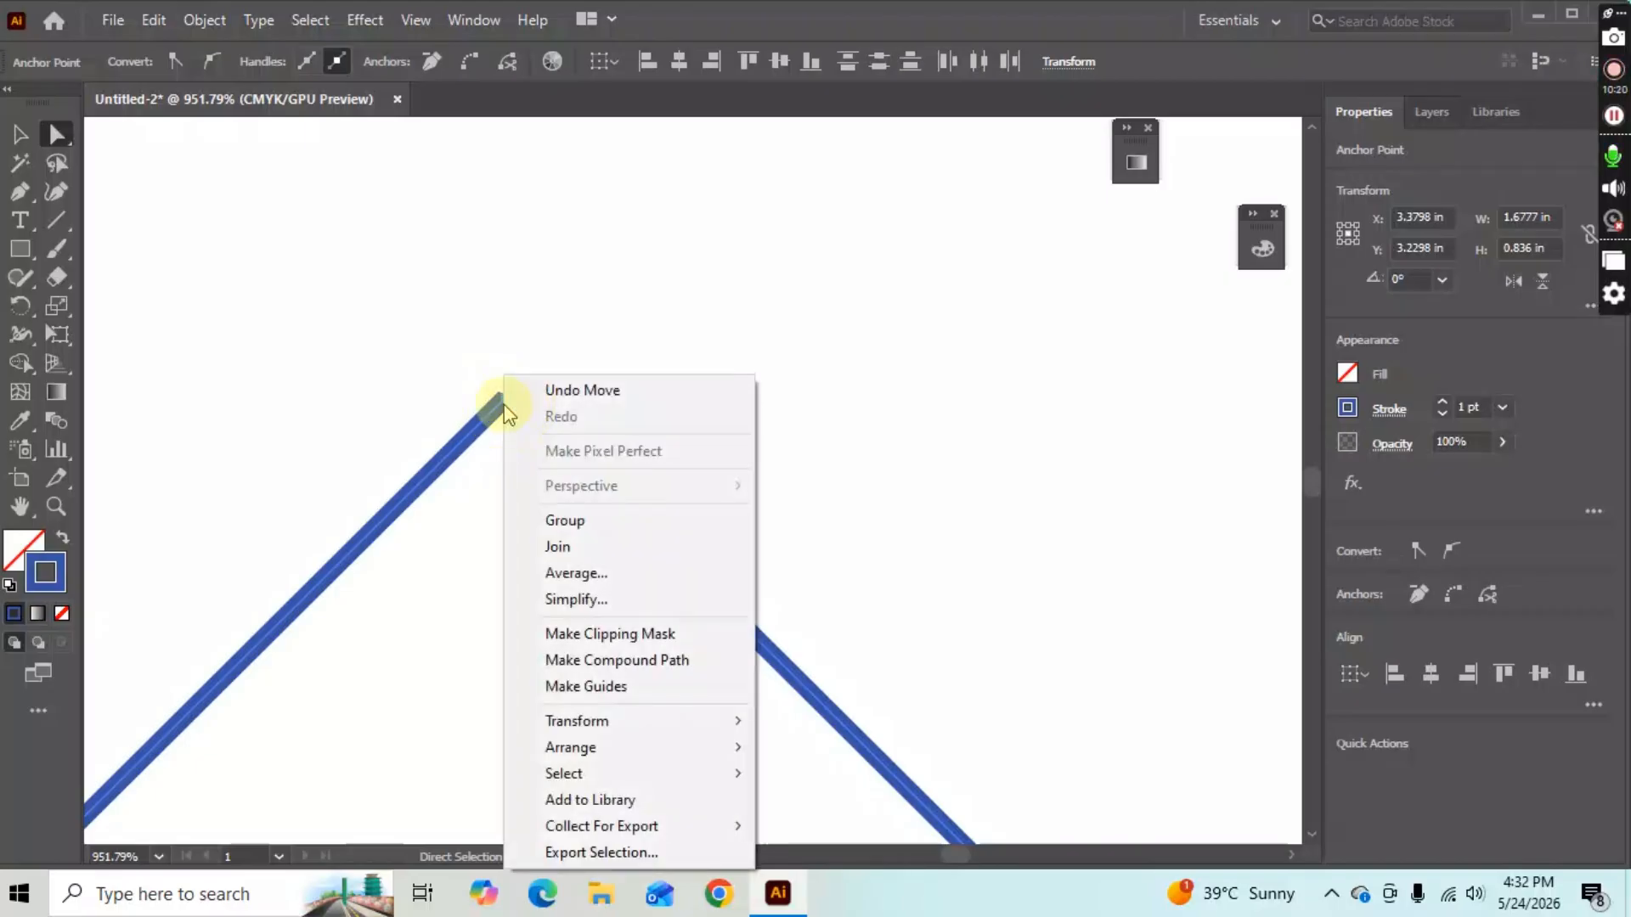
left_click(597, 575)
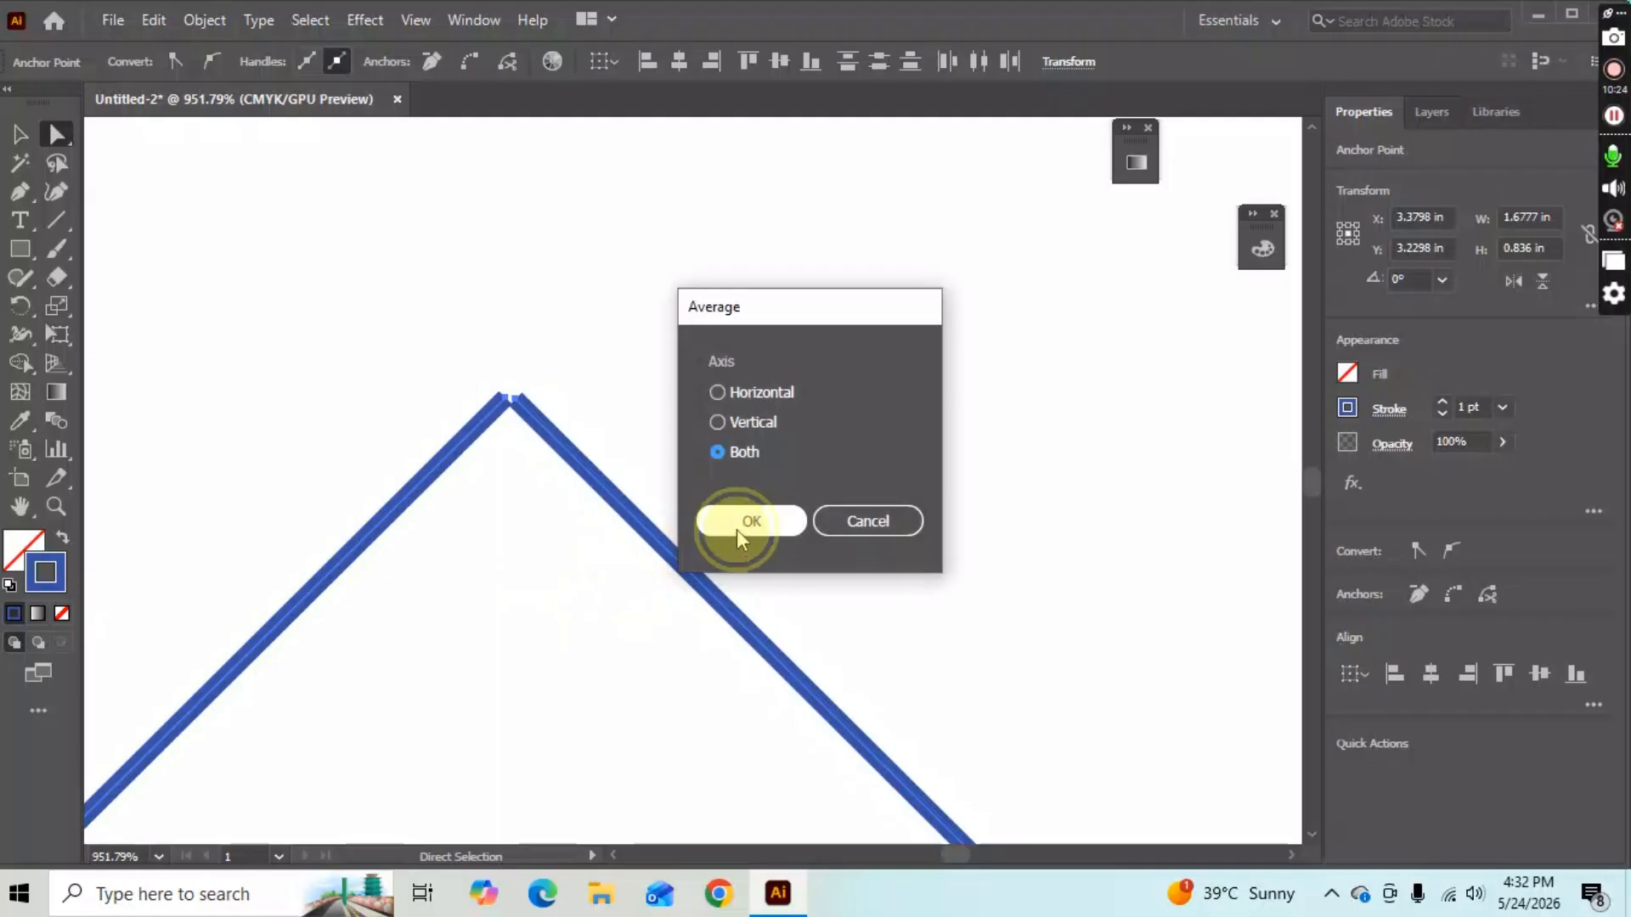
left_click(739, 530)
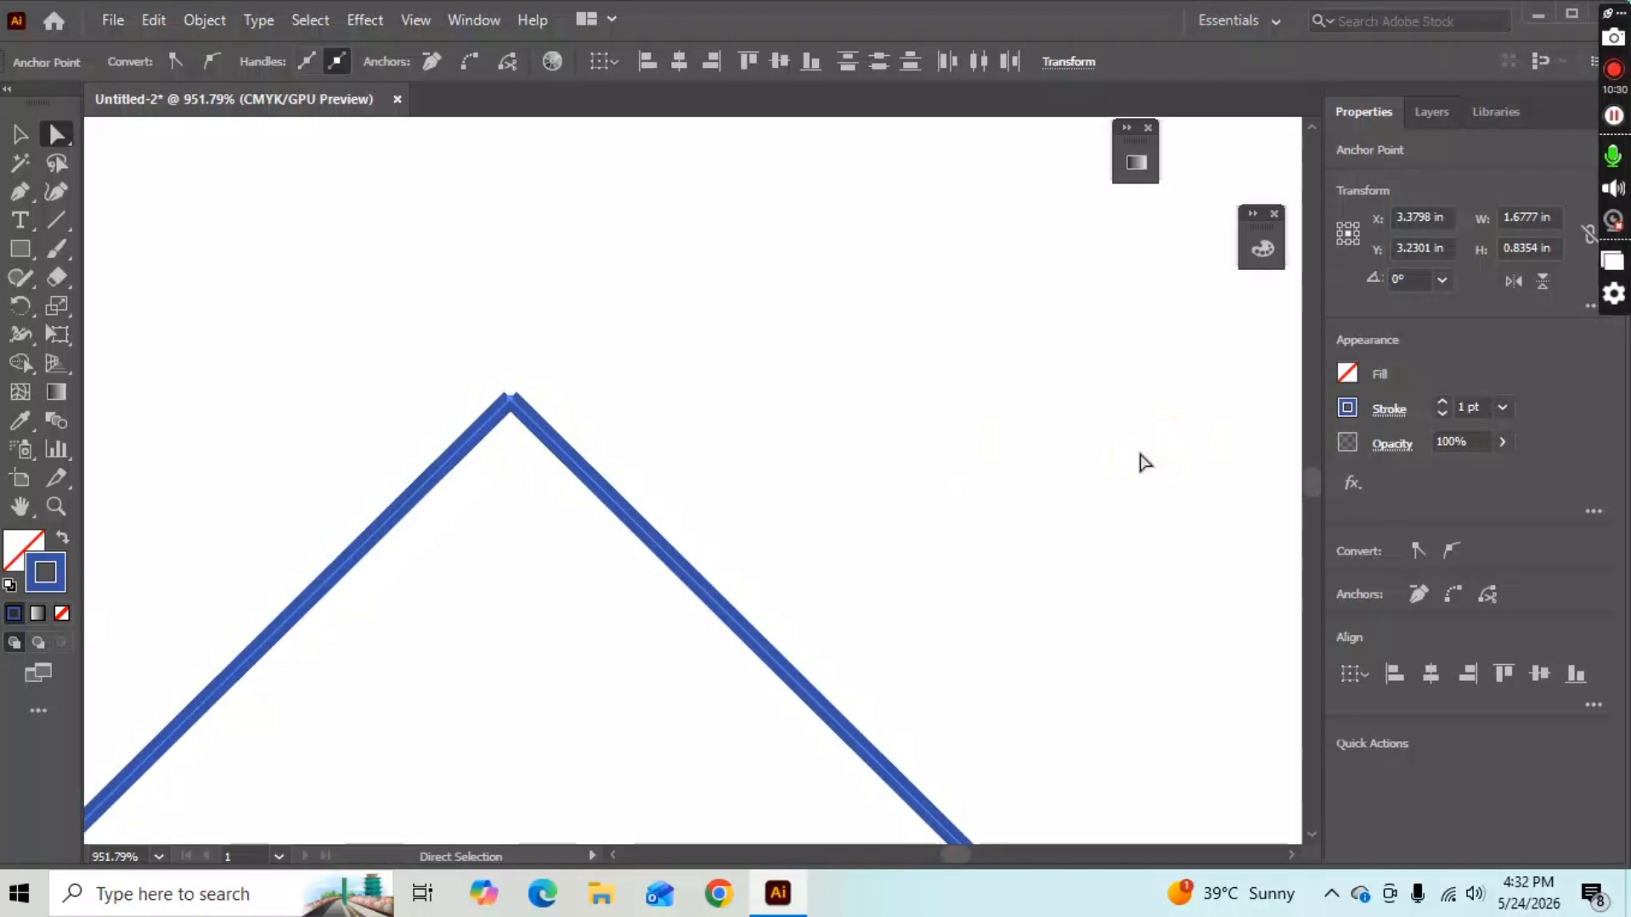
Join the two averaged anchor points at the apex so the blue lines form one path.
left_click(511, 410)
right_click(513, 413)
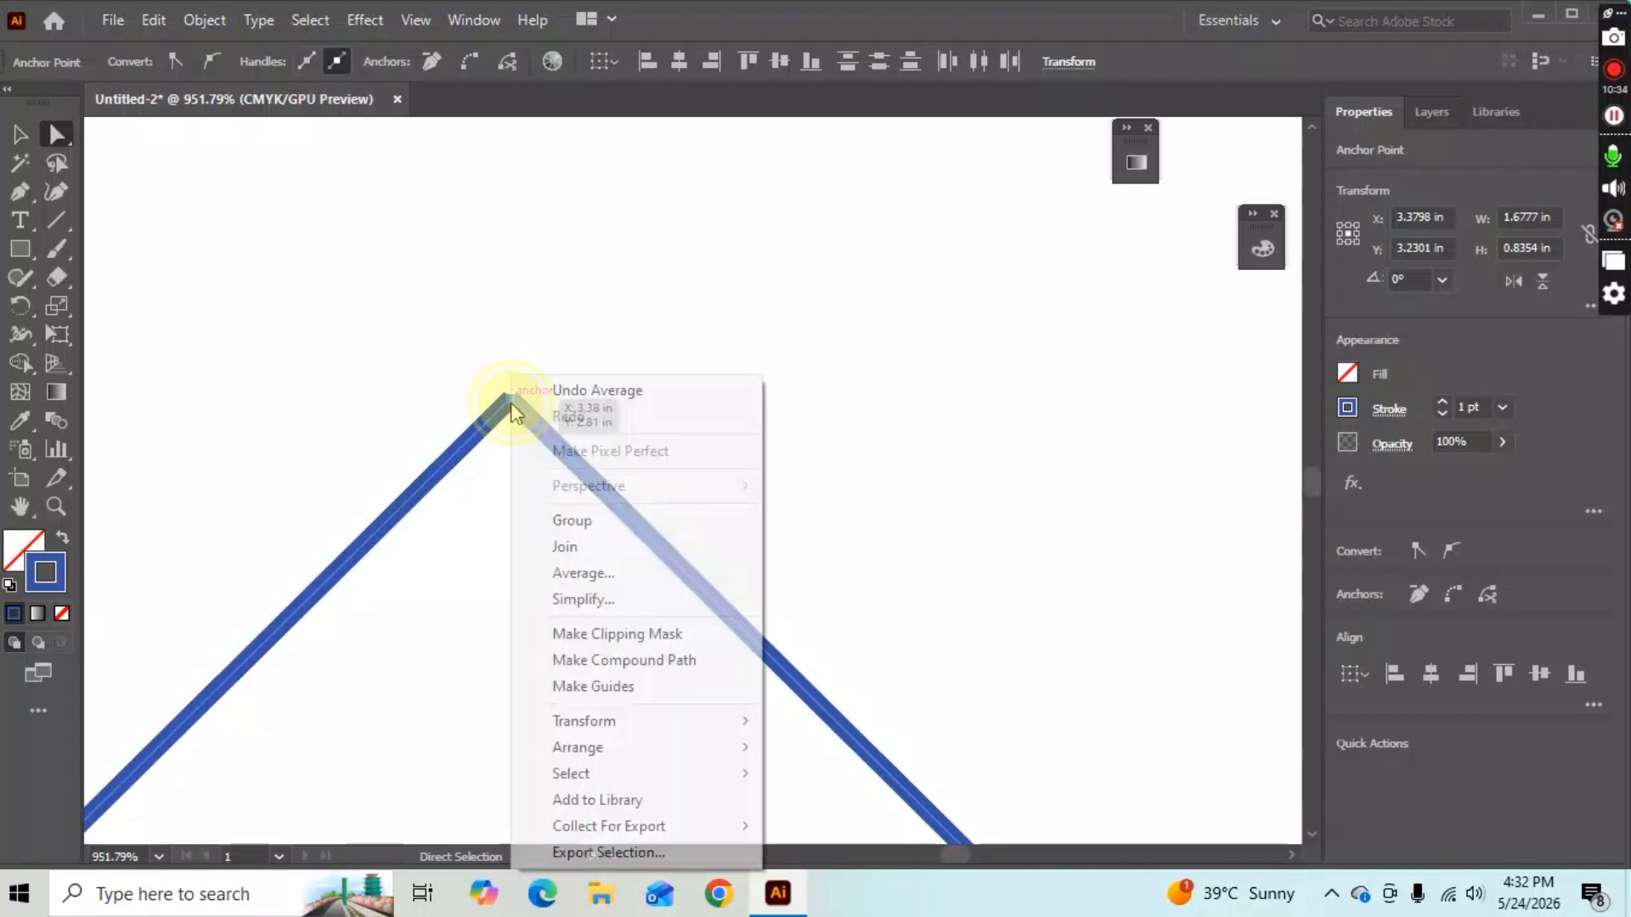
left_click(578, 550)
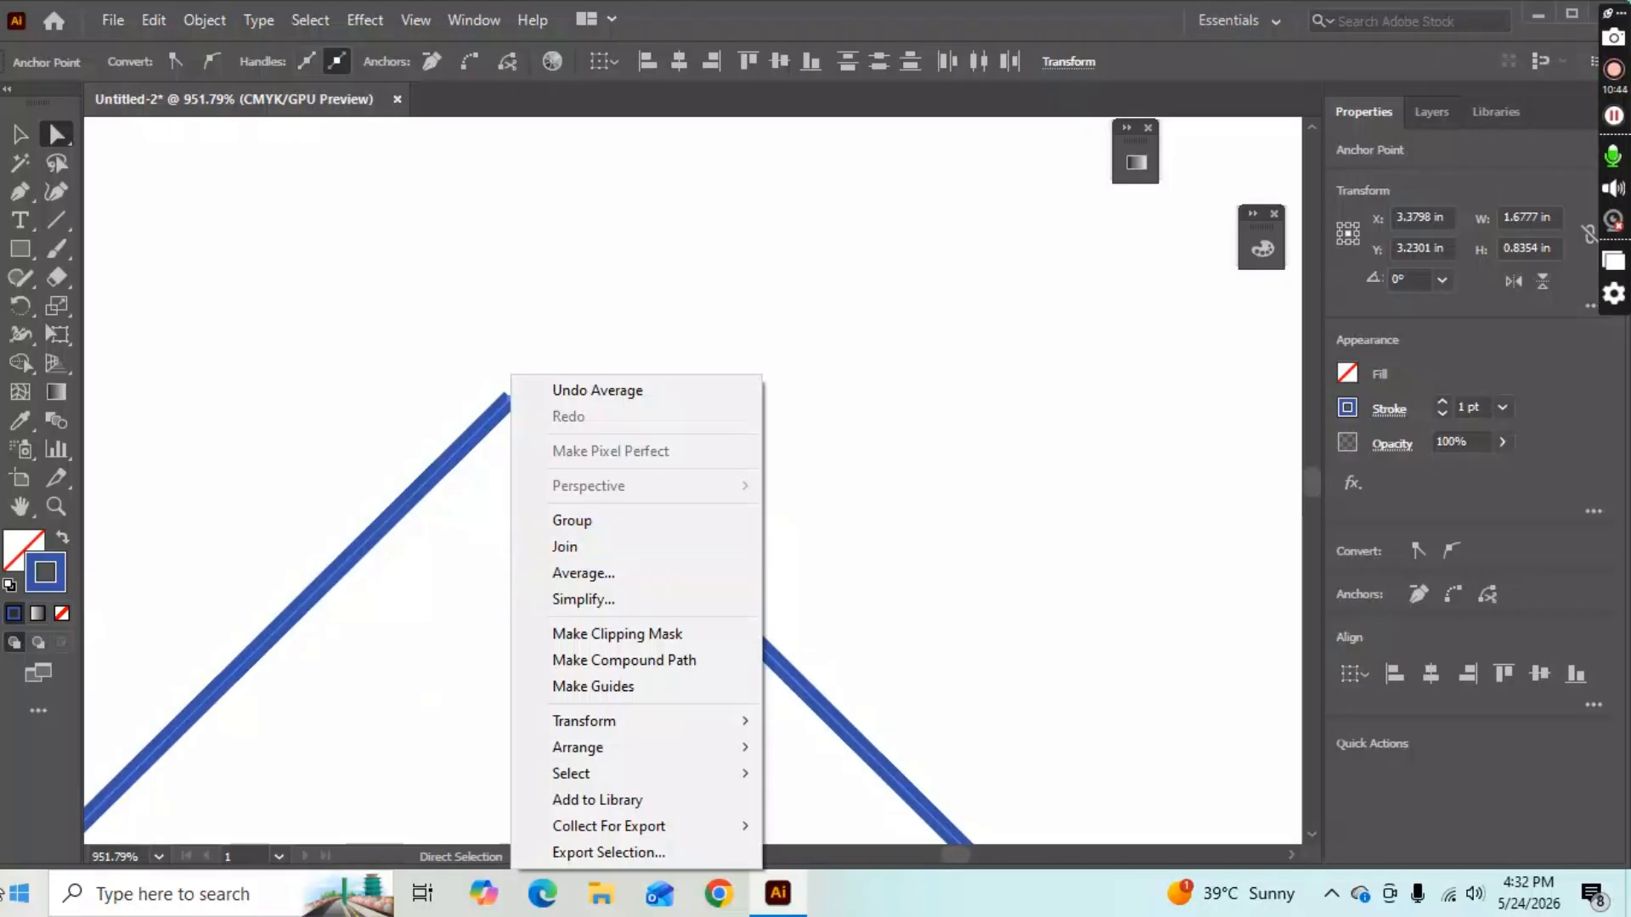
left_click(614, 558)
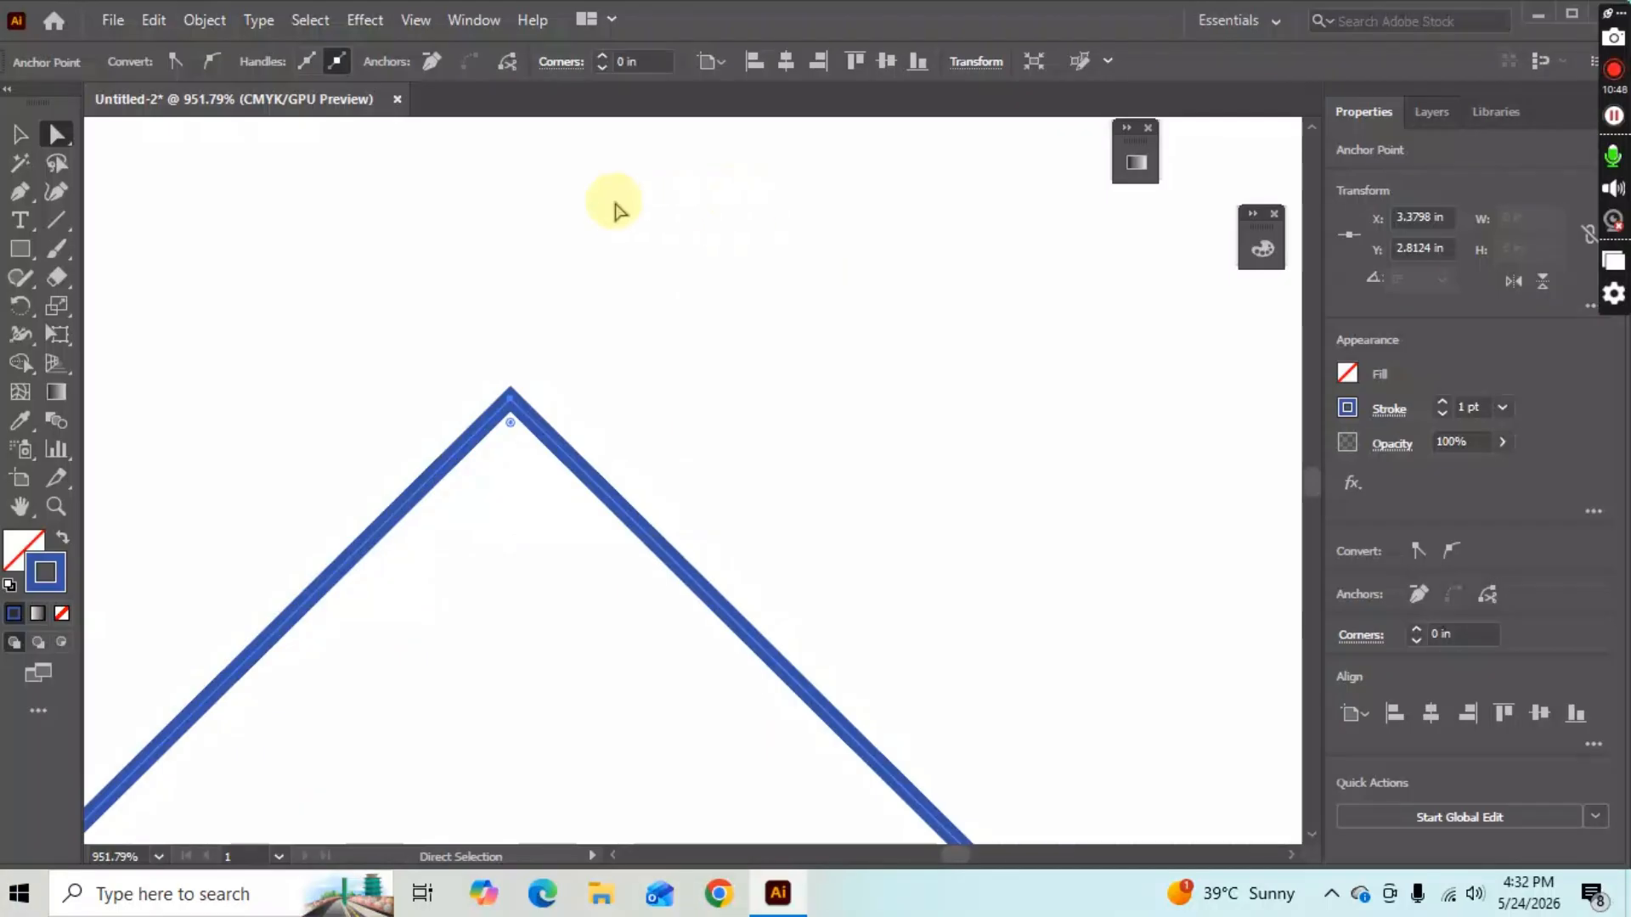
Move the whole joined blue path up and to the right, centred at about X 3.51 in, Y 3.07 in.
scroll(717, 364, "down", 2)
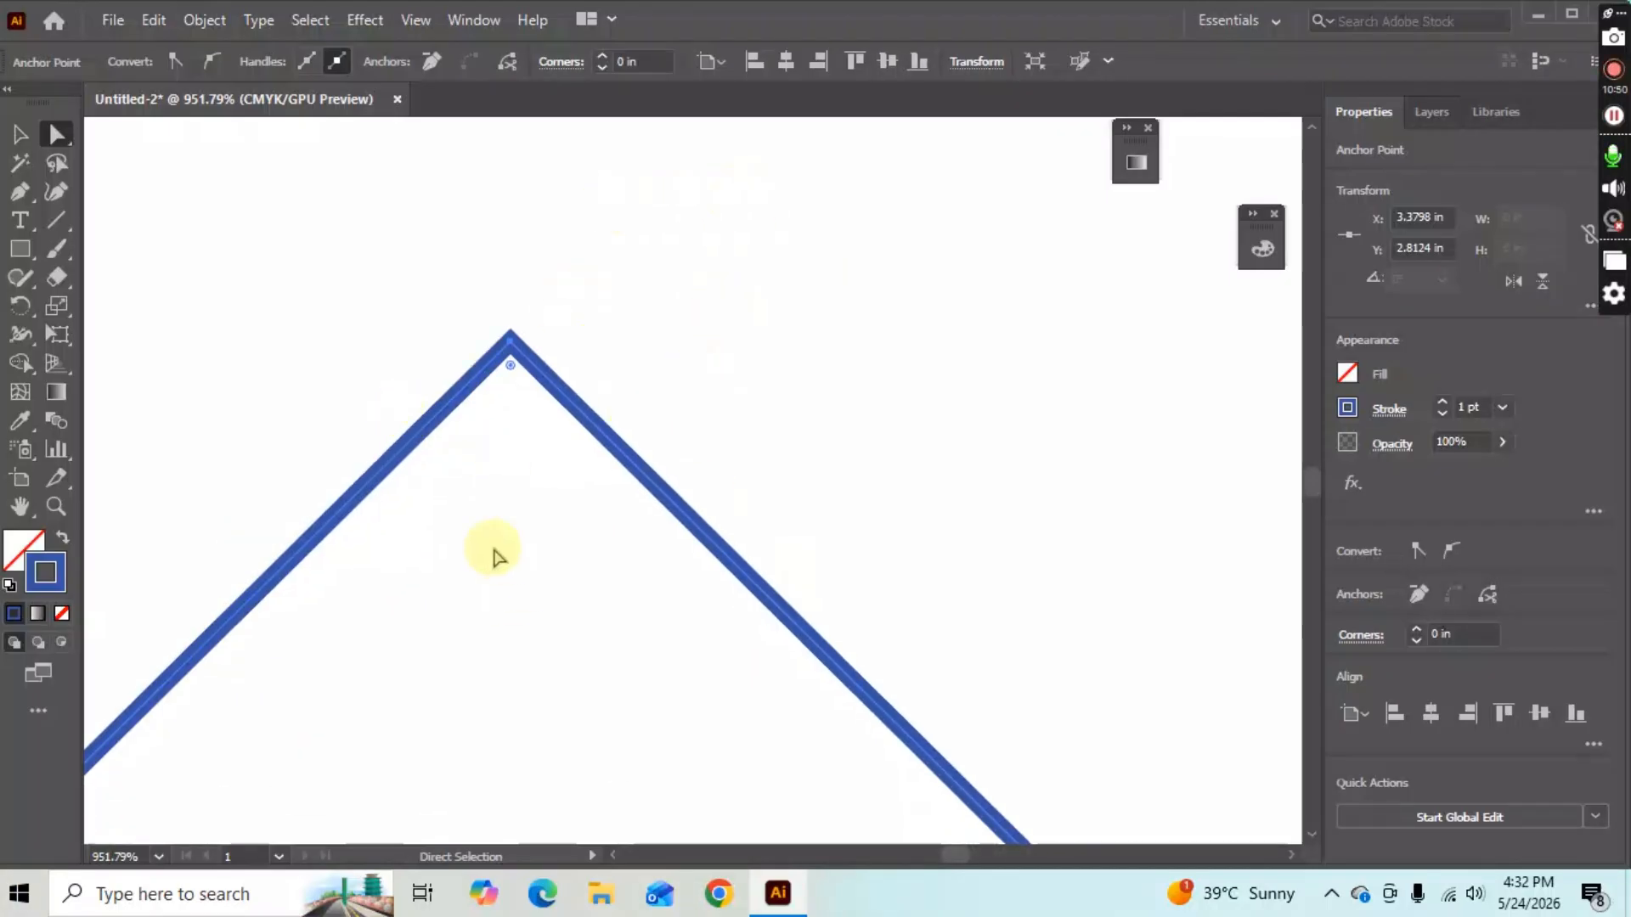
key("z")
left_click_drag(494, 548, 255, 490)
left_click_drag(569, 548, 313, 502)
left_click_drag(622, 557, 696, 415)
key("v")
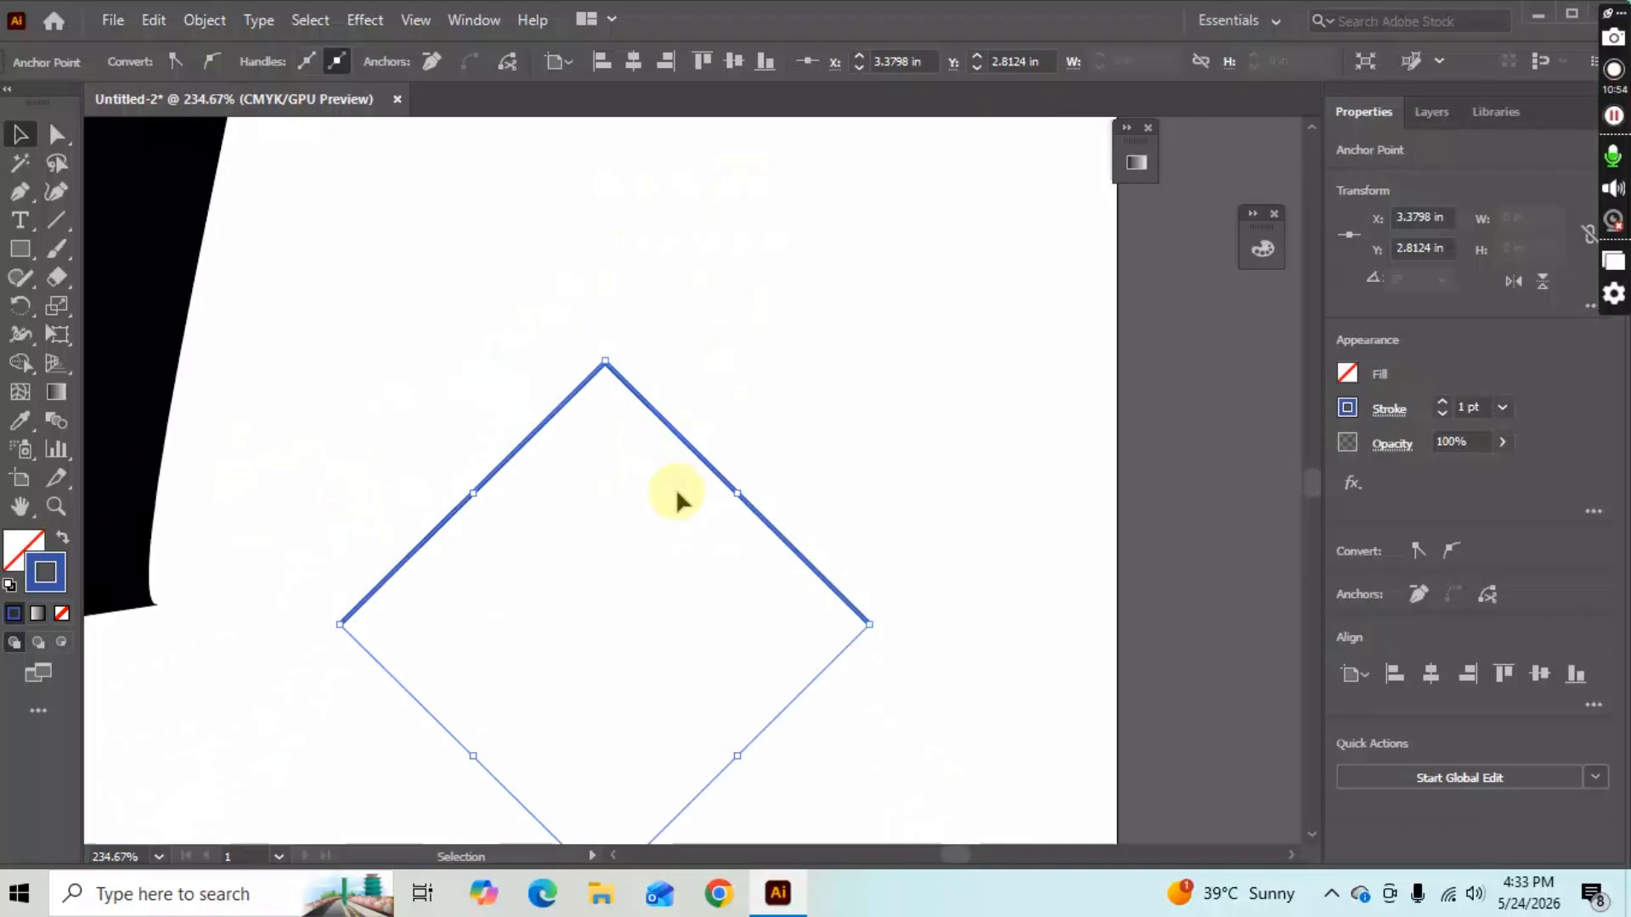
left_click(972, 528)
left_click(772, 533)
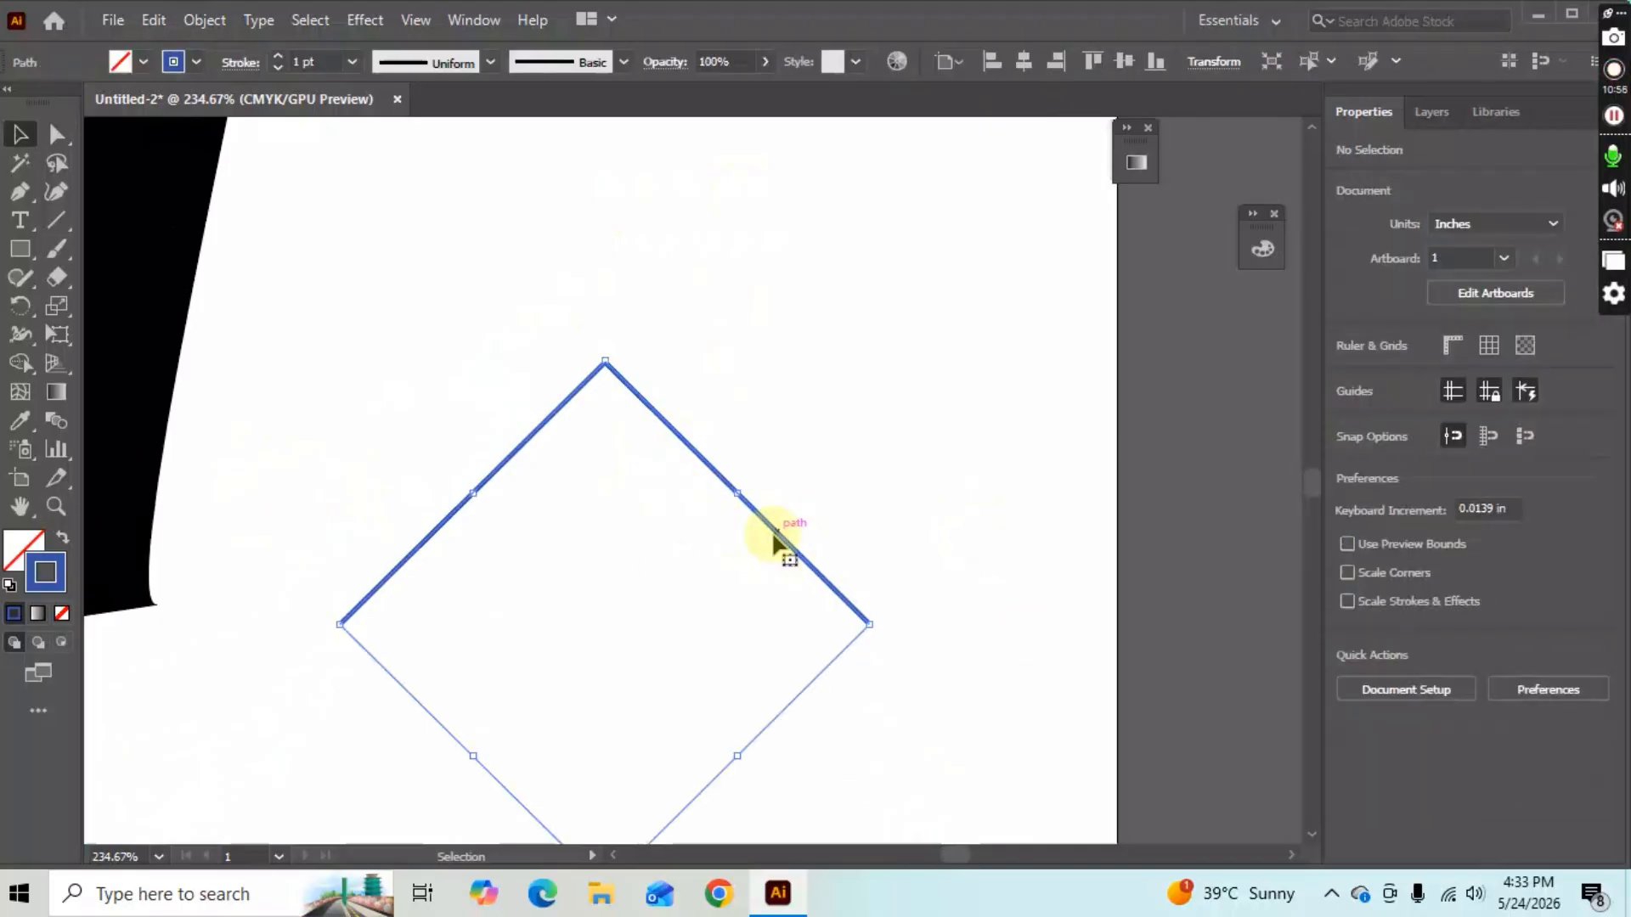
left_click_drag(793, 507, 817, 484)
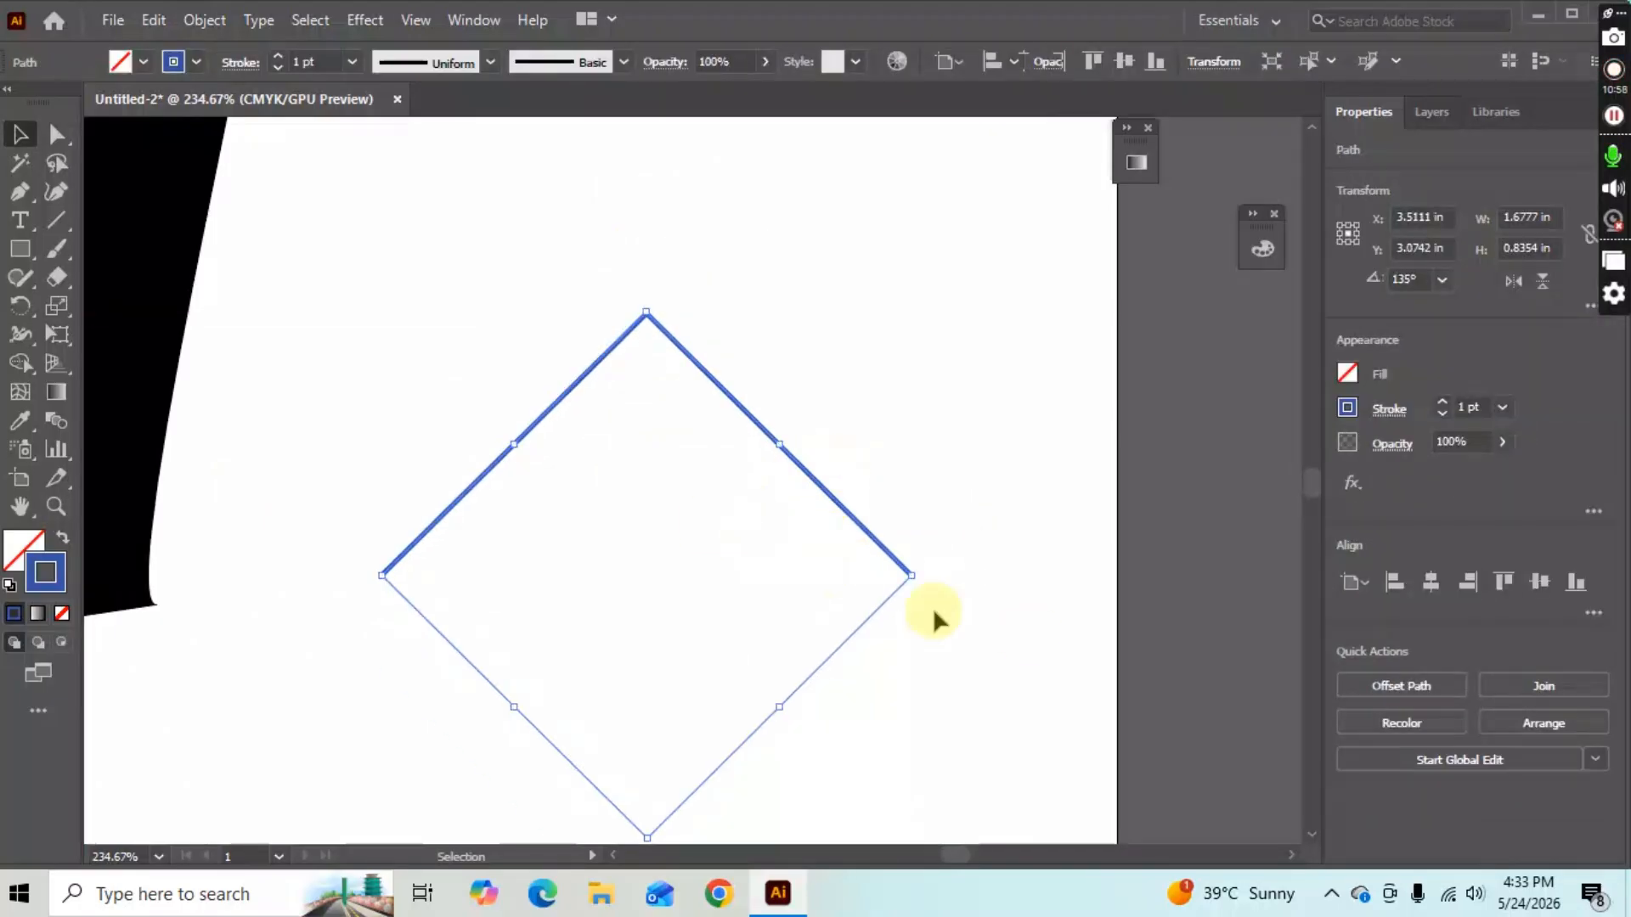
Try moving only the apex anchor of the blue path to about X 3.57 in, Y 2.5 in, and undo the move.
key("a")
left_click(1012, 600)
left_click_drag(646, 314, 667, 264)
key("ctrl+z")
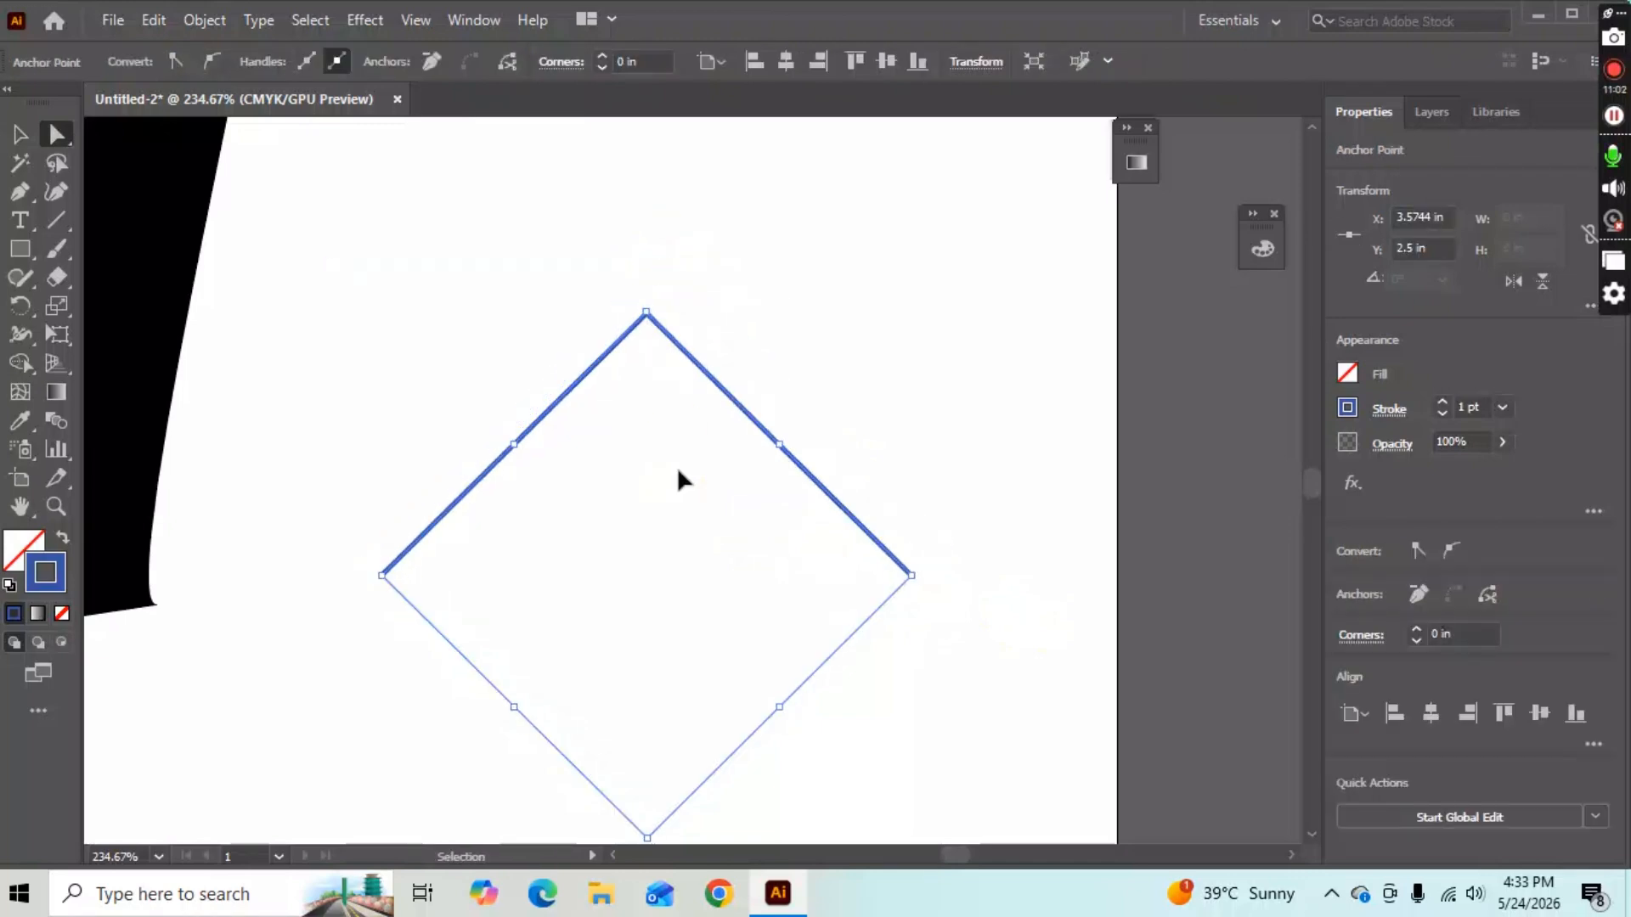
Round the apex corner of the blue path to a radius of about 0.10 in, and deselect it.
left_click_drag(647, 341, 645, 358)
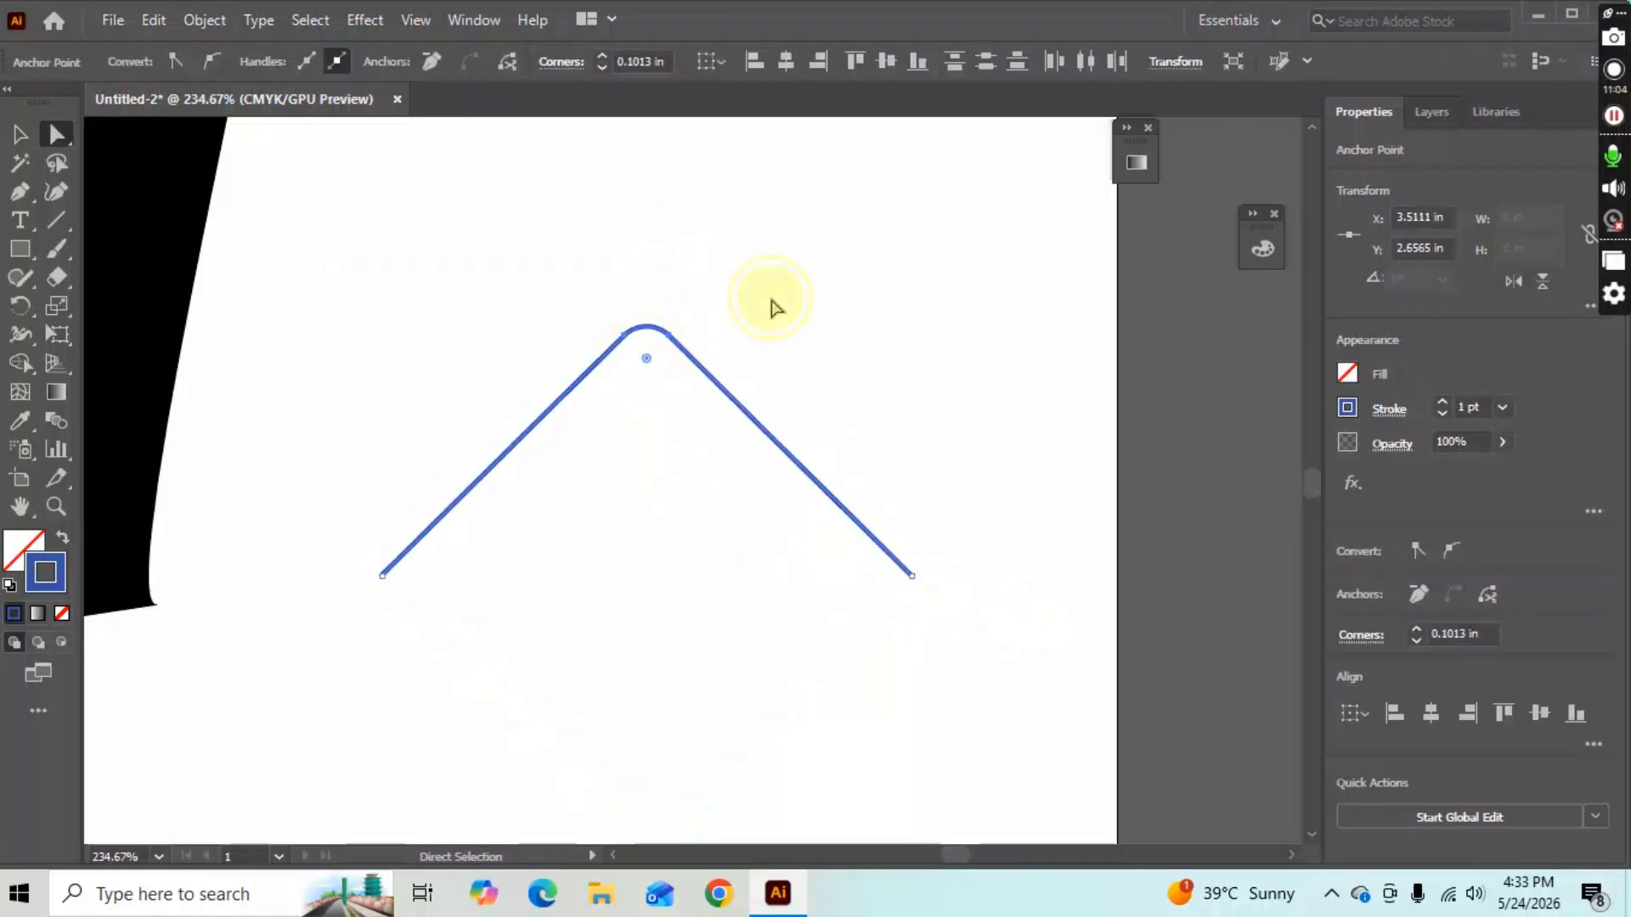
left_click(729, 481)
scroll(247, 164, "down", 4)
scroll(247, 164, "up", 2)
scroll(592, 249, "down", 3)
scroll(712, 411, "up", 3)
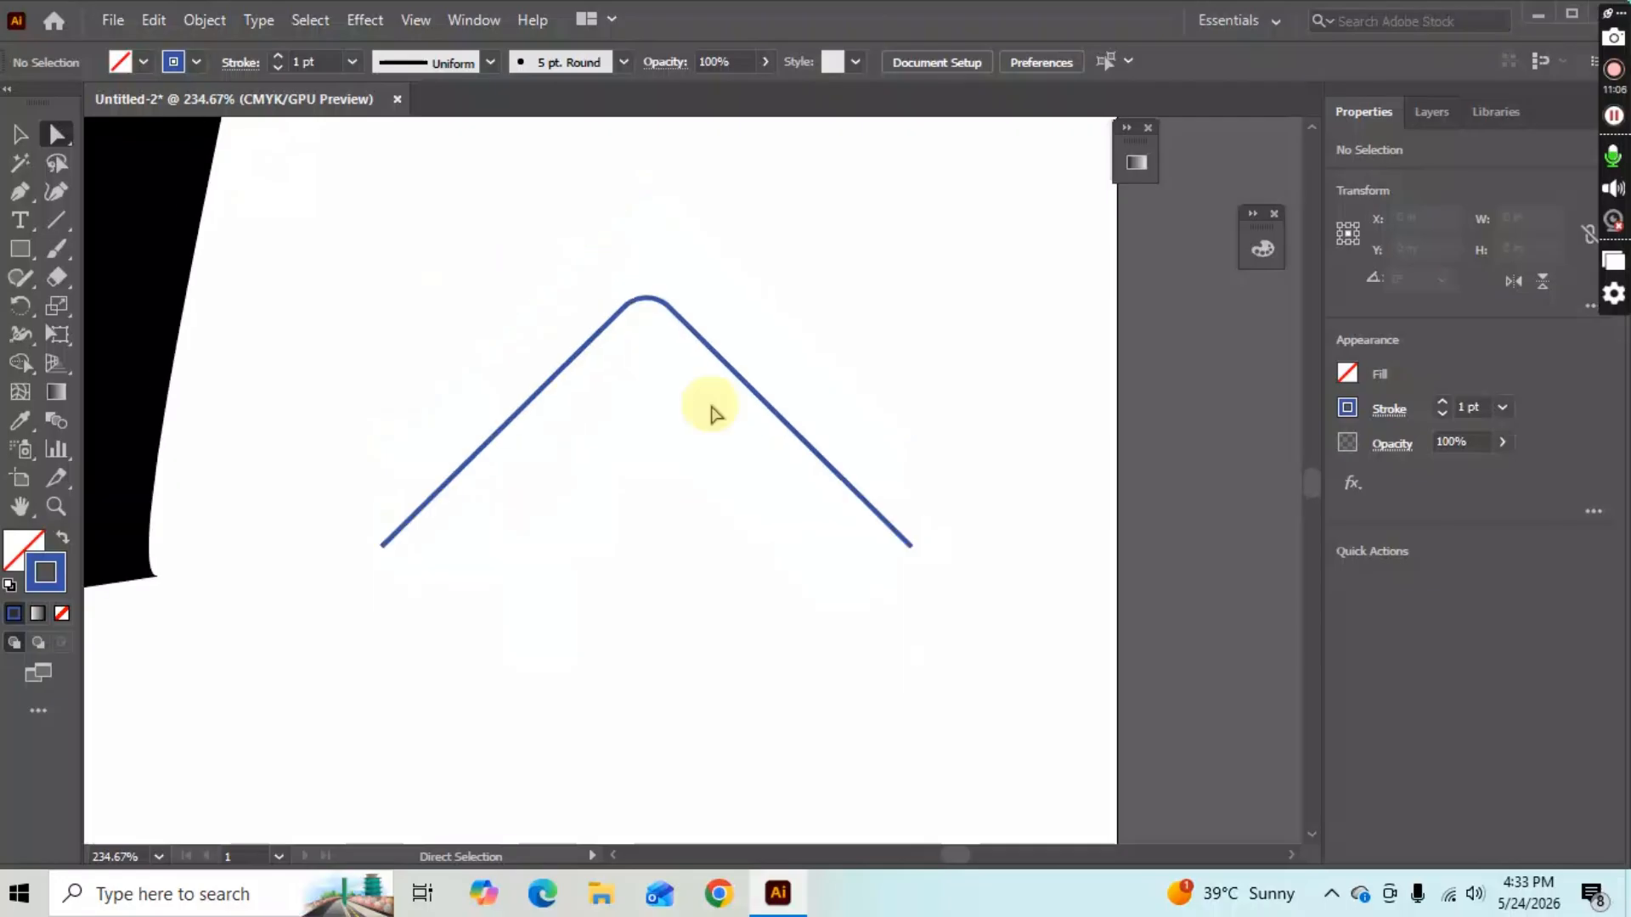
scroll(686, 401, "down", 3)
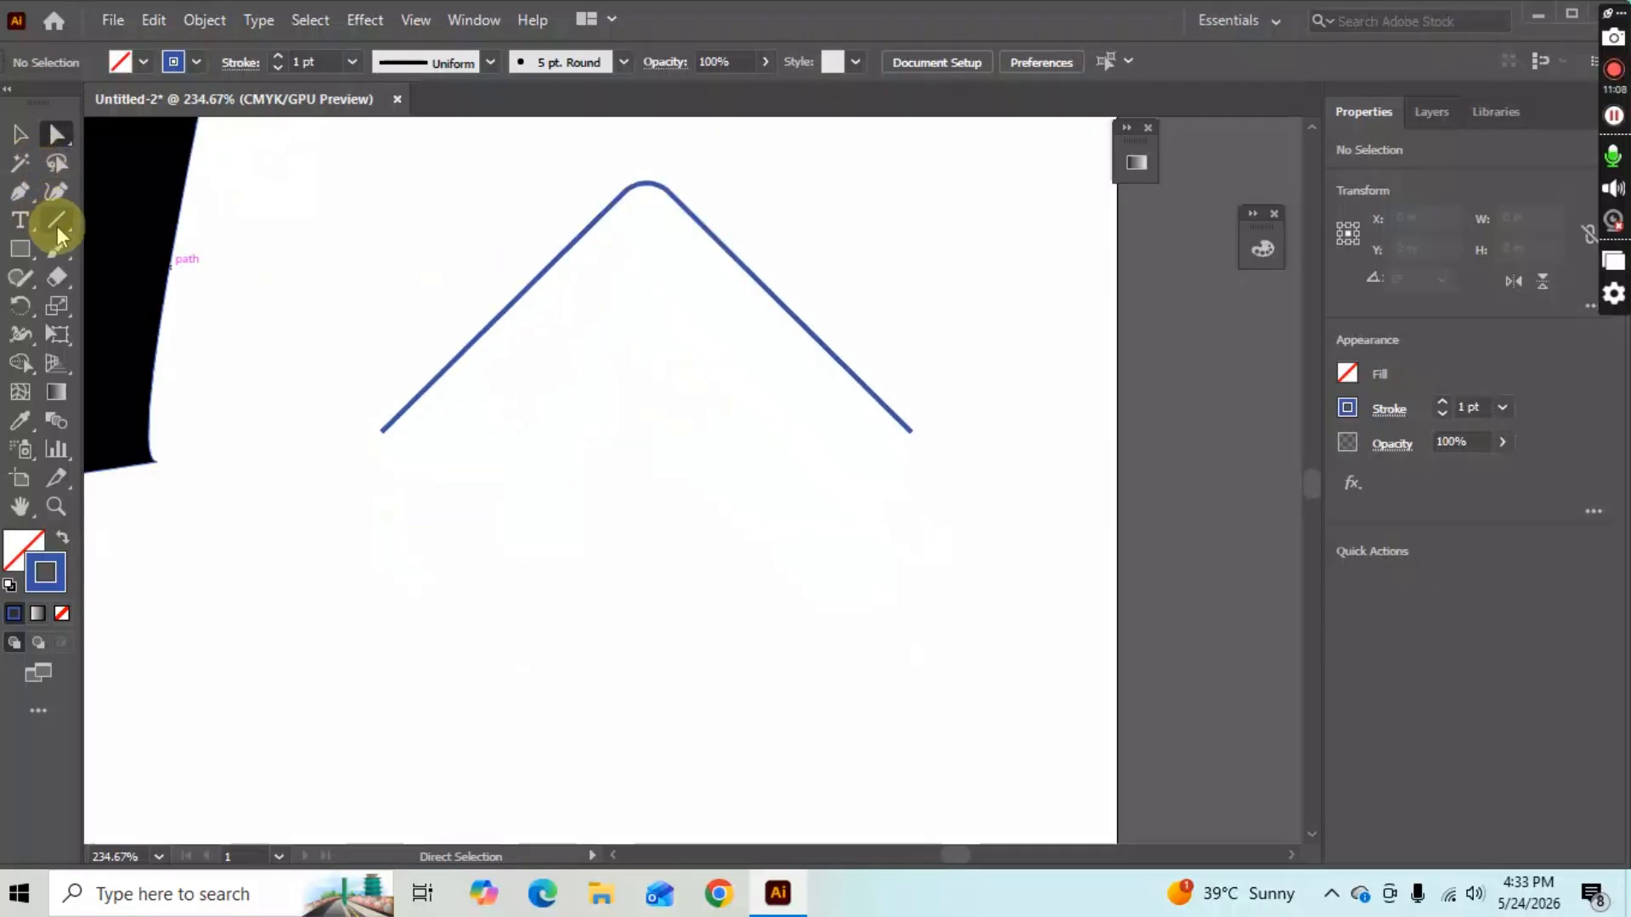
Draw an arc about 0.71 by 0.48 in below the blue angle, and a spiral about 0.55 in wide inside the angle.
left_click_drag(65, 219, 162, 249)
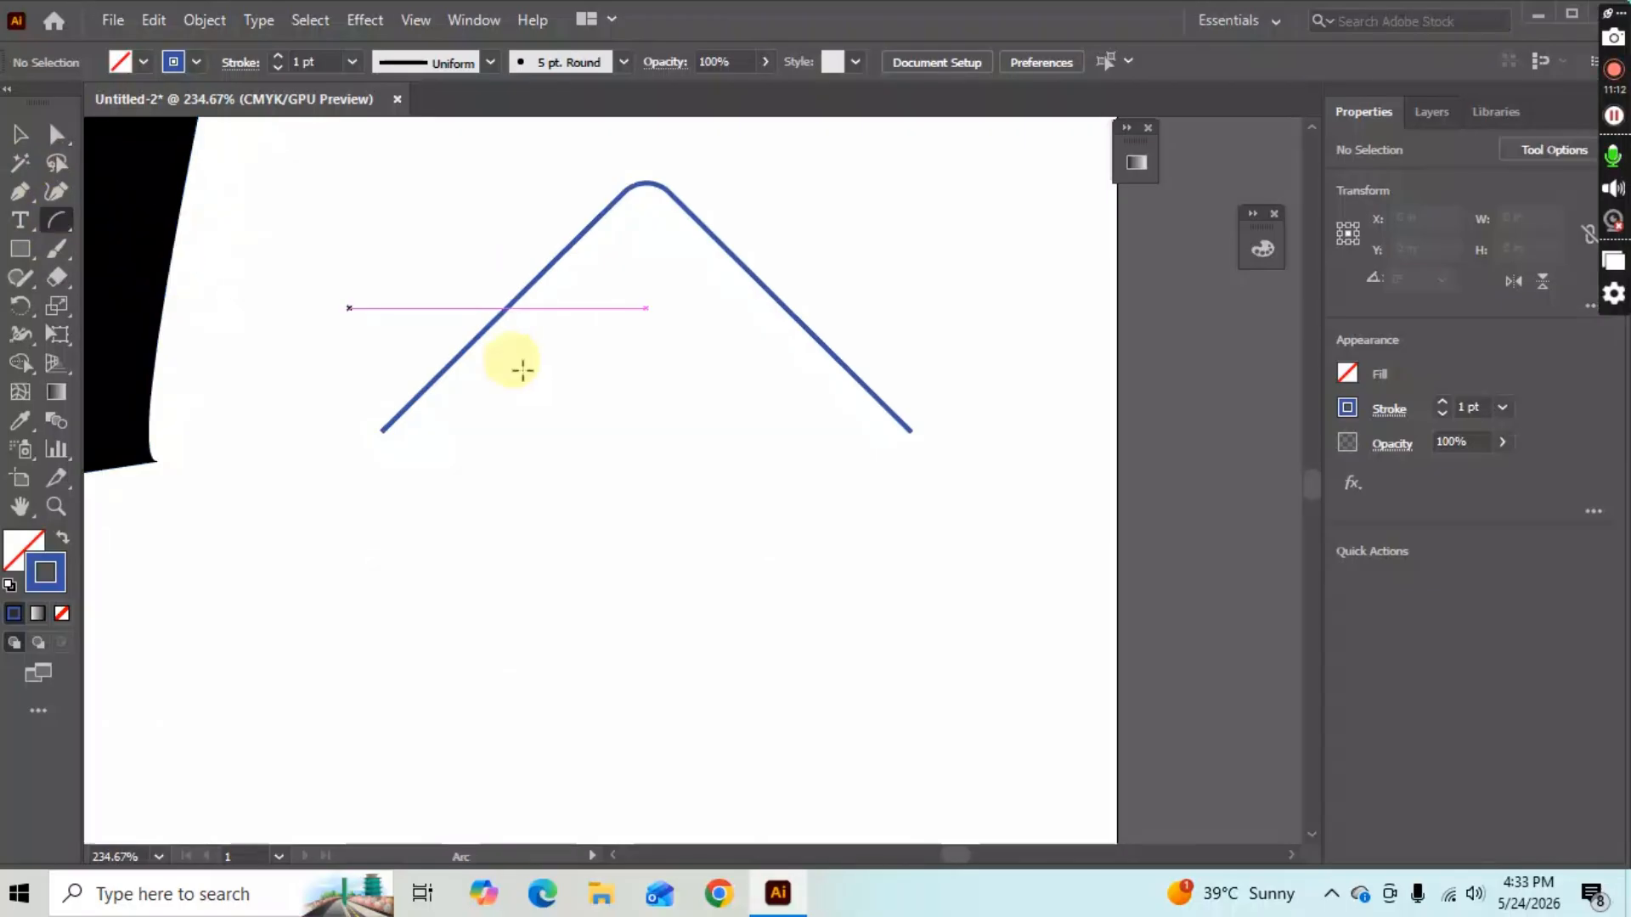
left_click_drag(491, 410, 717, 560)
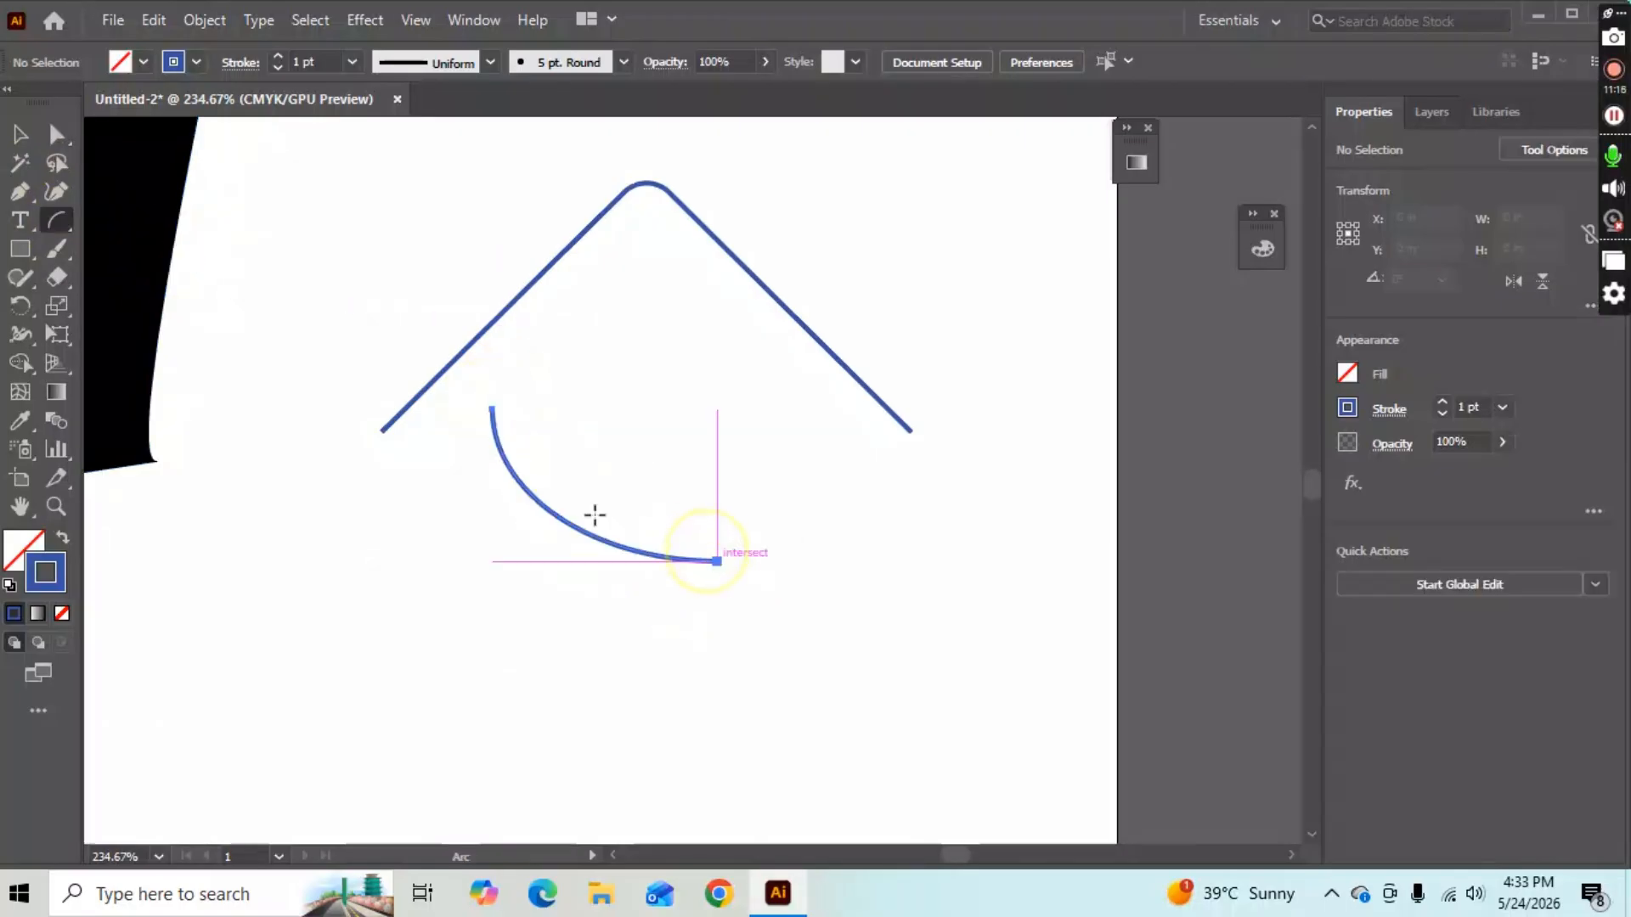
left_click(68, 224)
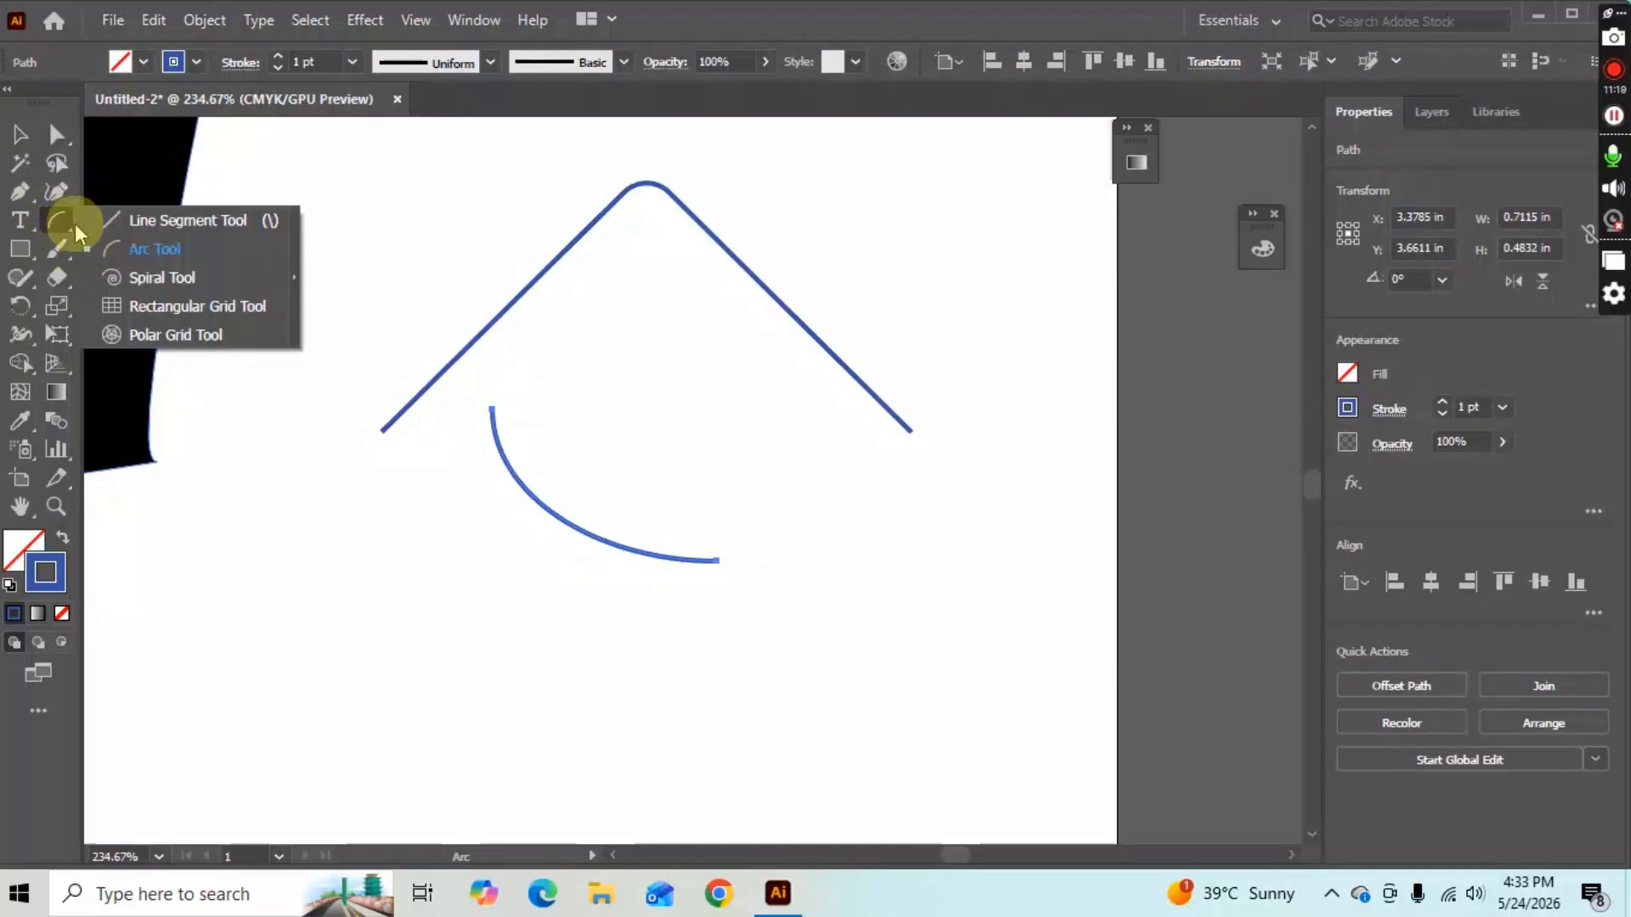
left_click(174, 279)
left_click_drag(625, 357, 656, 429)
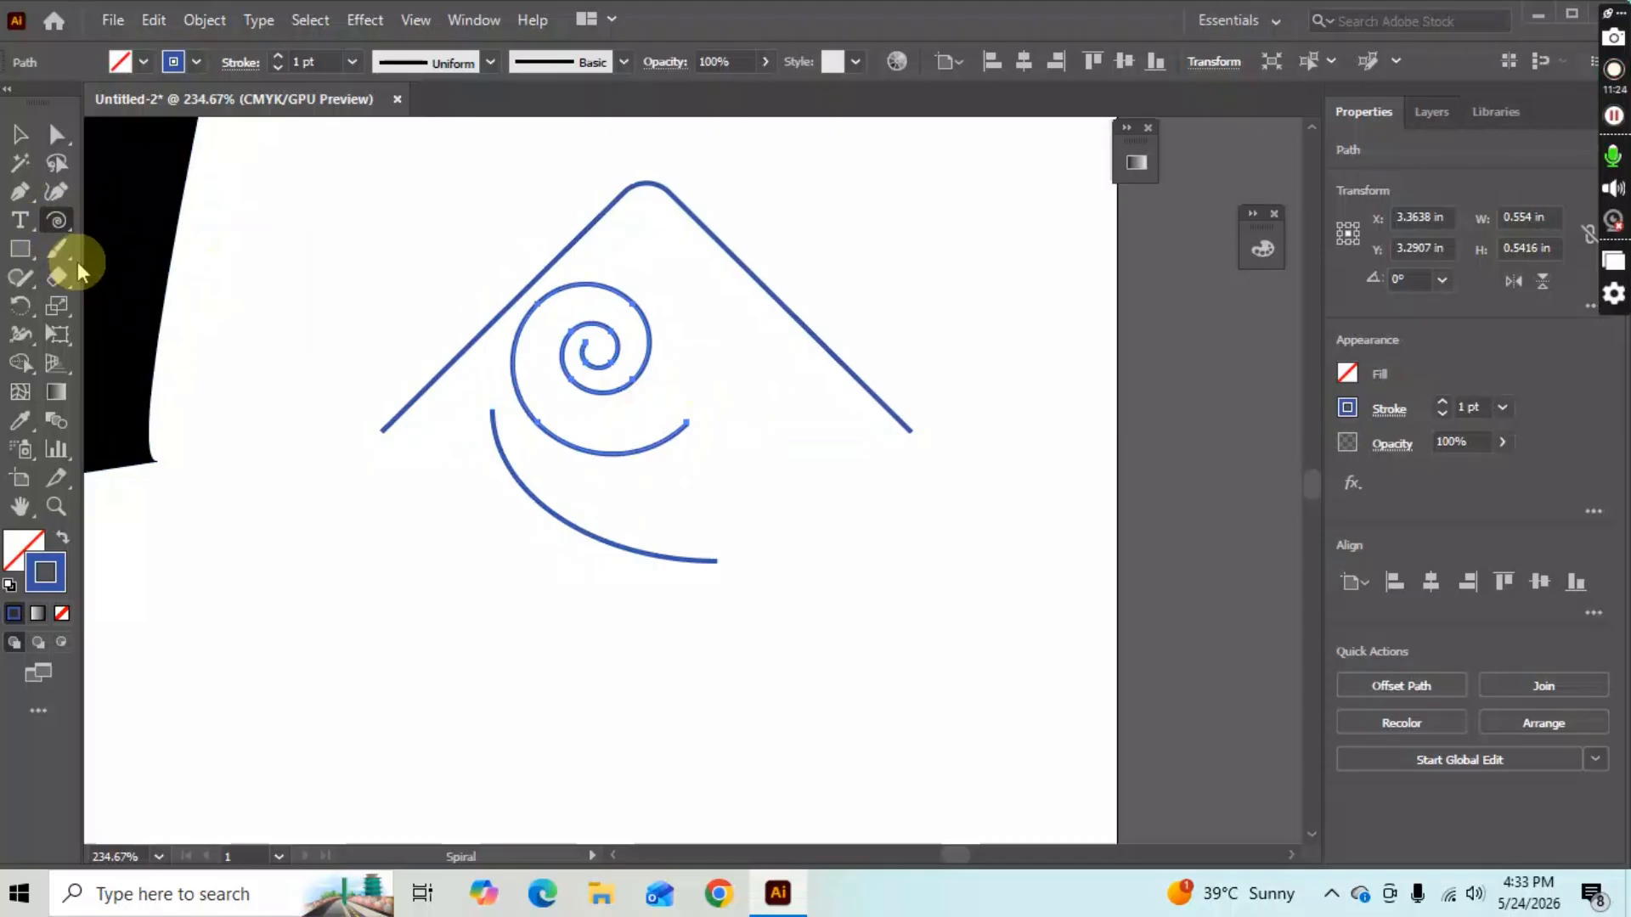
Draw a rectangular grid about 0.46 in square over the angle's right arm, and a polar grid about 0.50 in across below it.
left_click(57, 221)
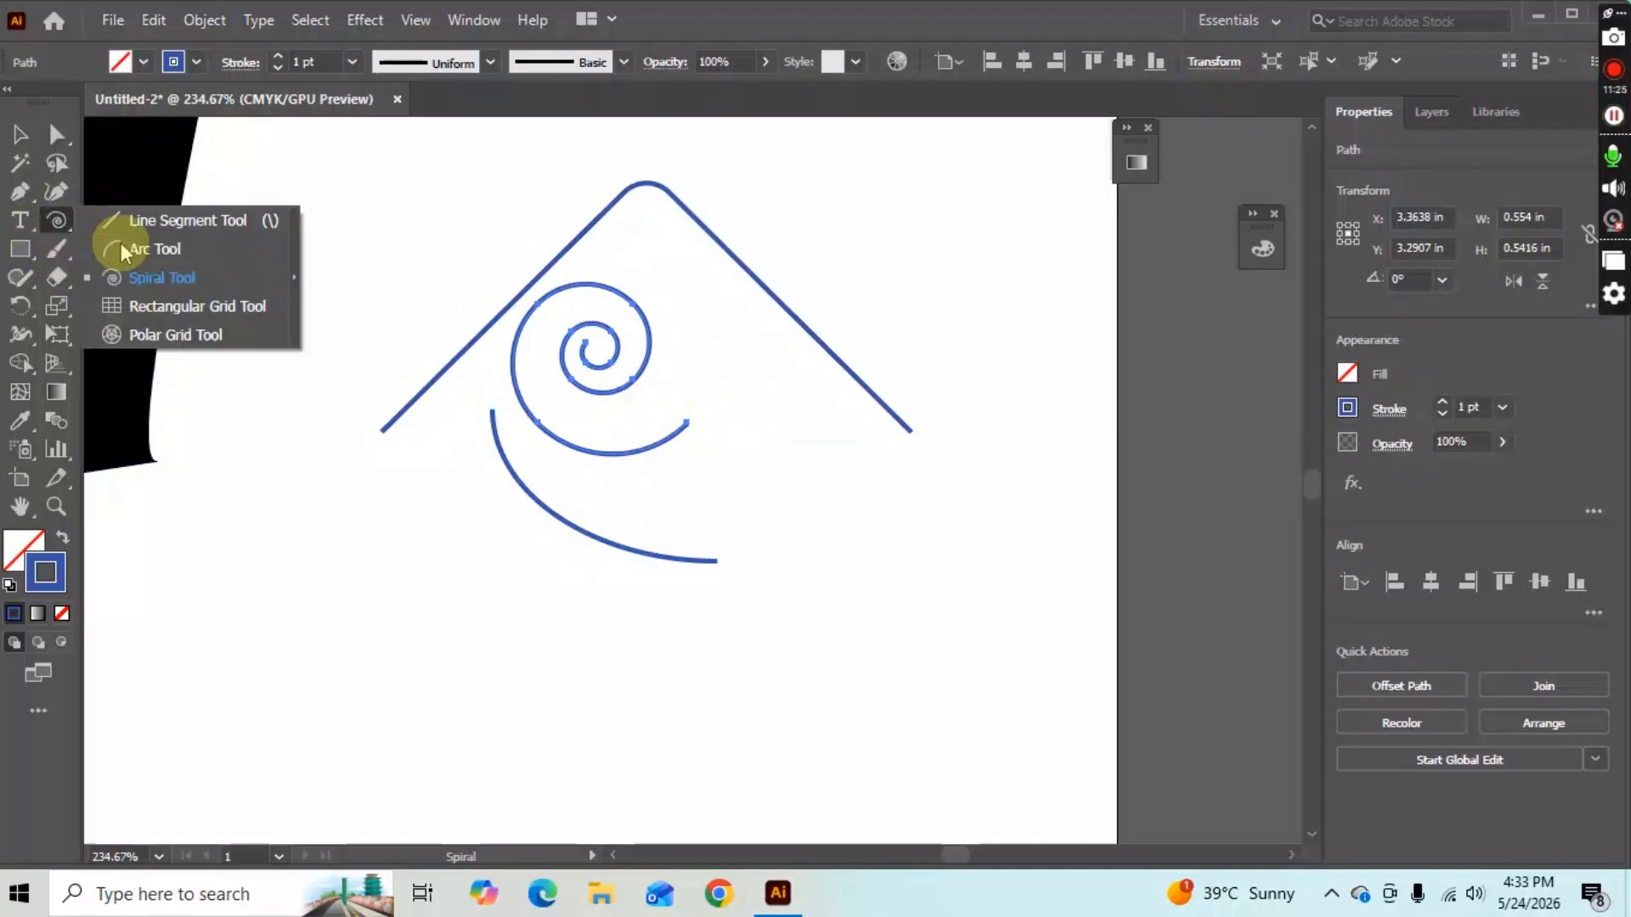
left_click(188, 307)
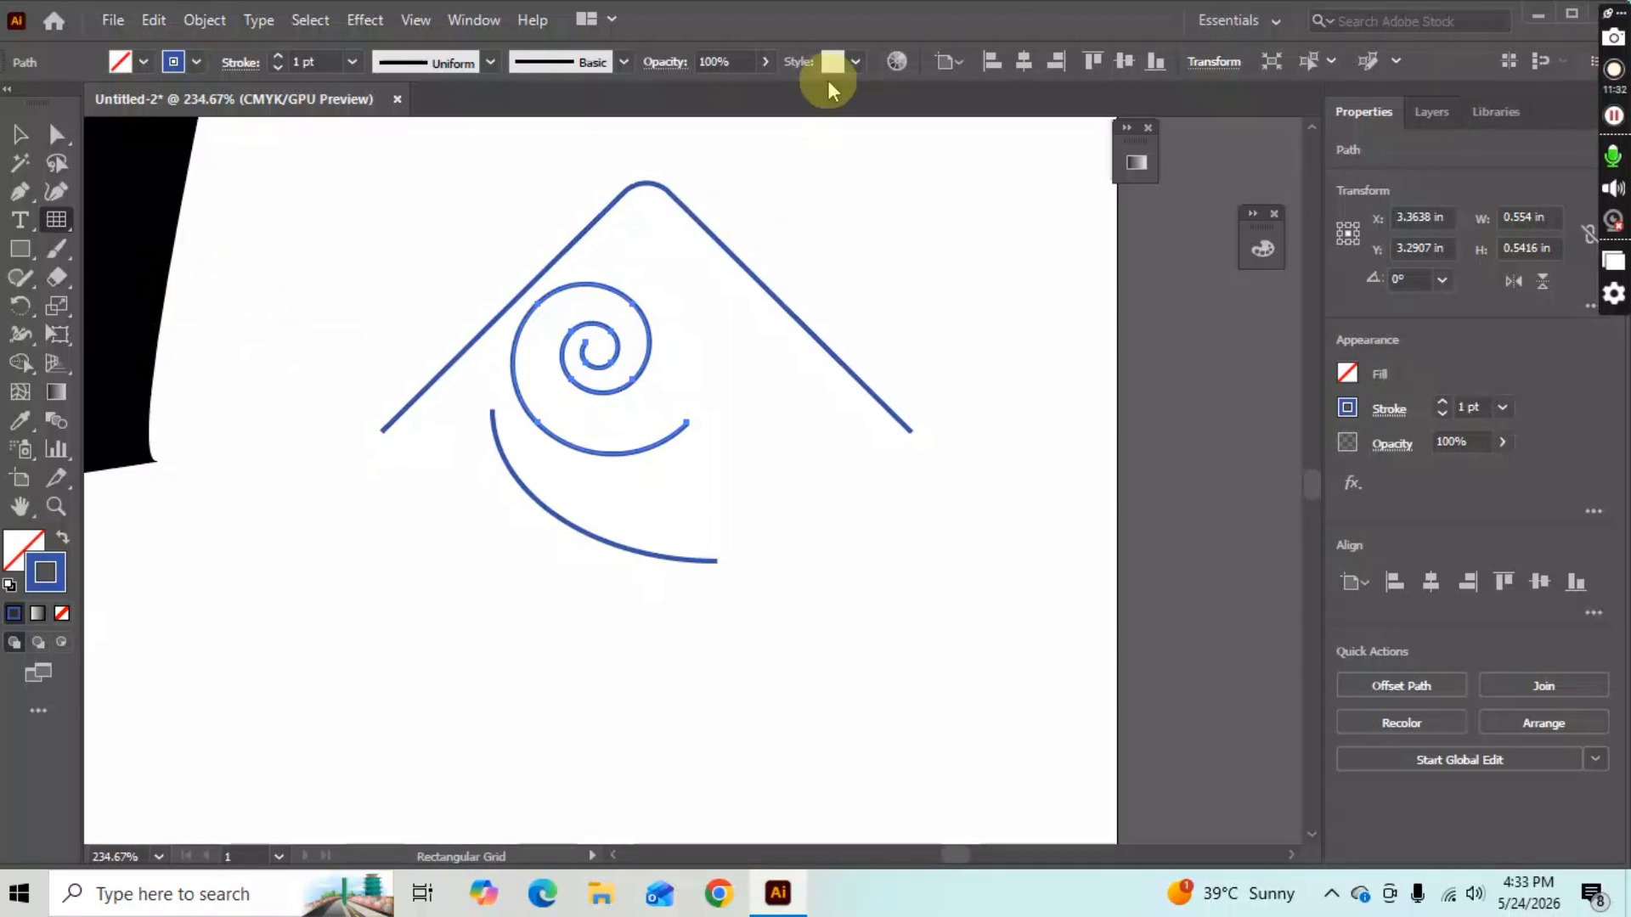
mouse_move(765, 226)
left_mouse_down()
mouse_move(780, 259)
mouse_move(913, 372)
left_mouse_up()
left_click(56, 219)
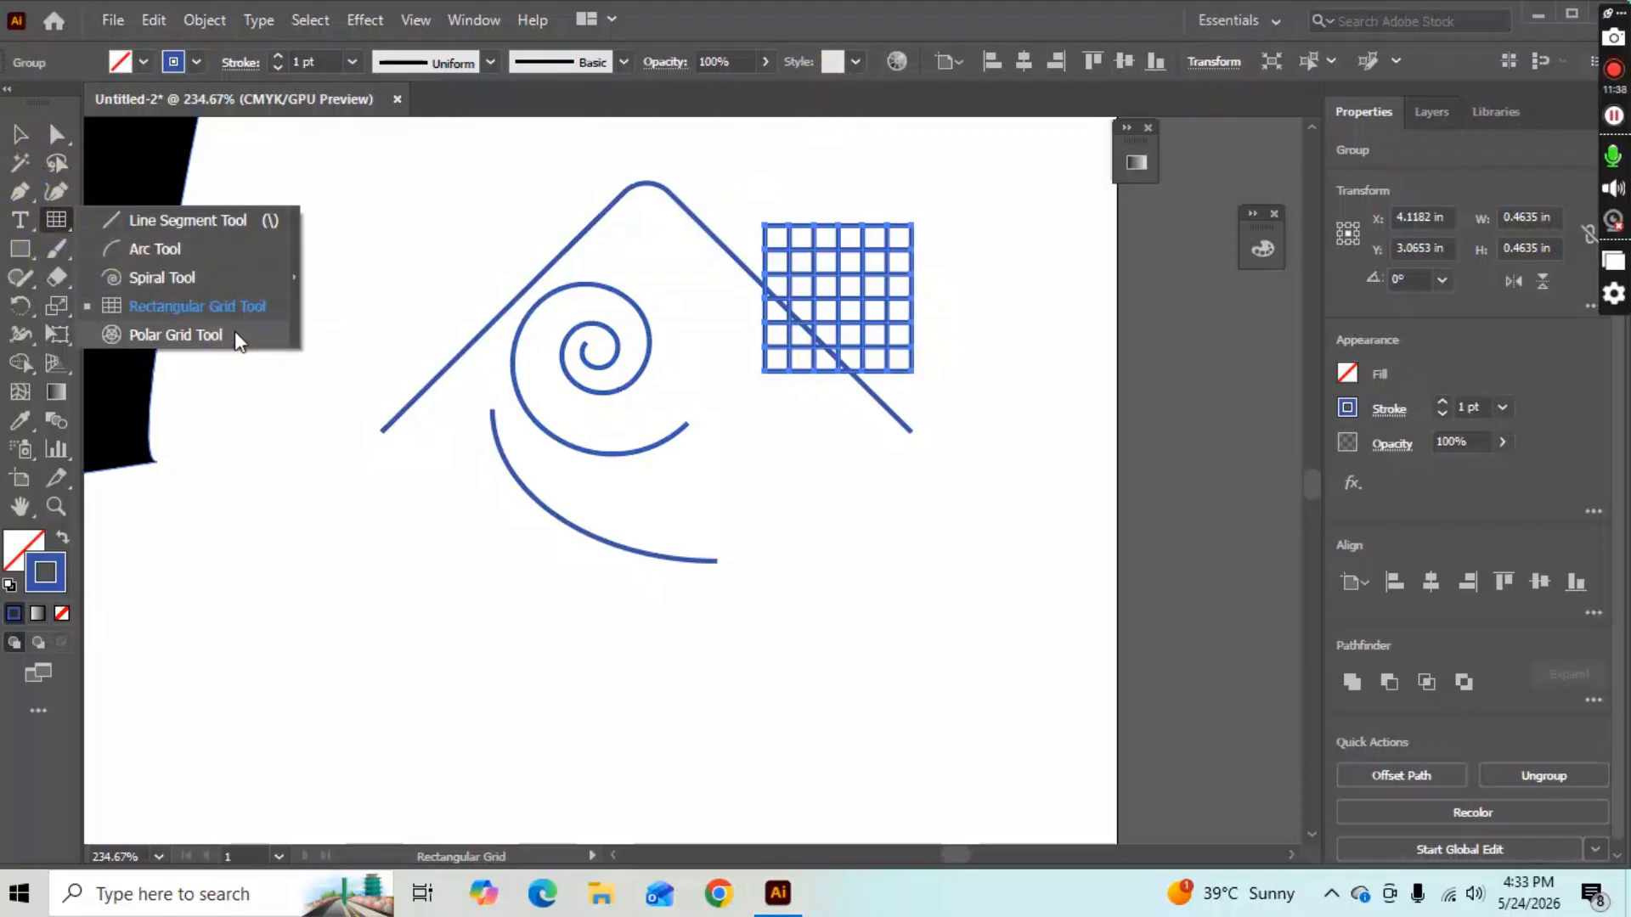
left_click(235, 333)
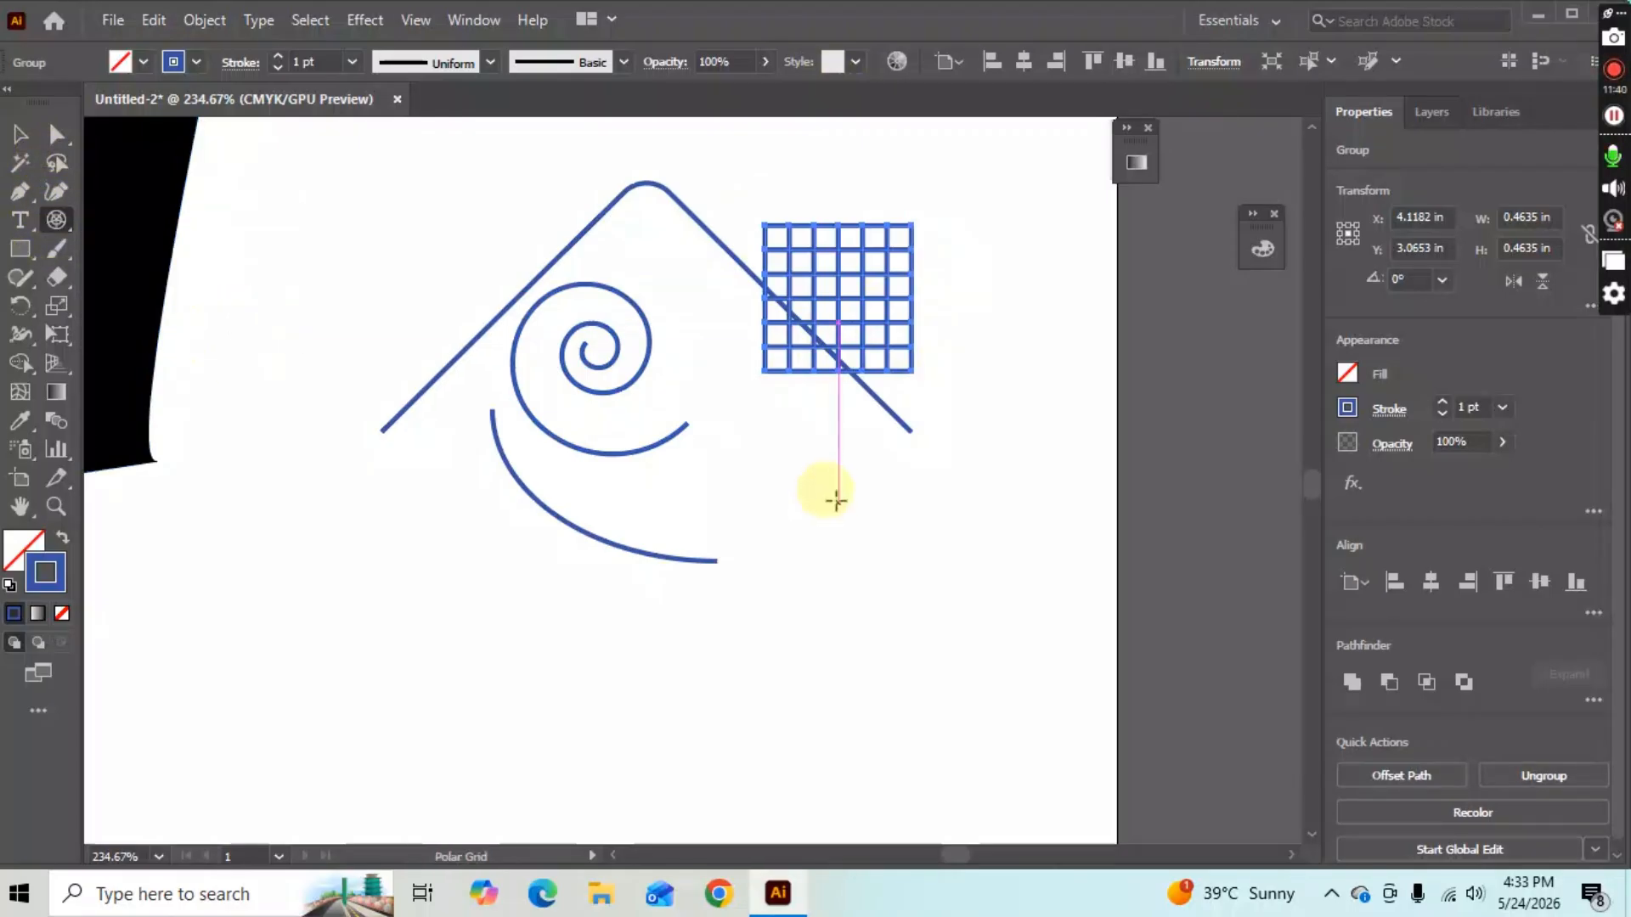
left_click_drag(790, 453, 952, 582)
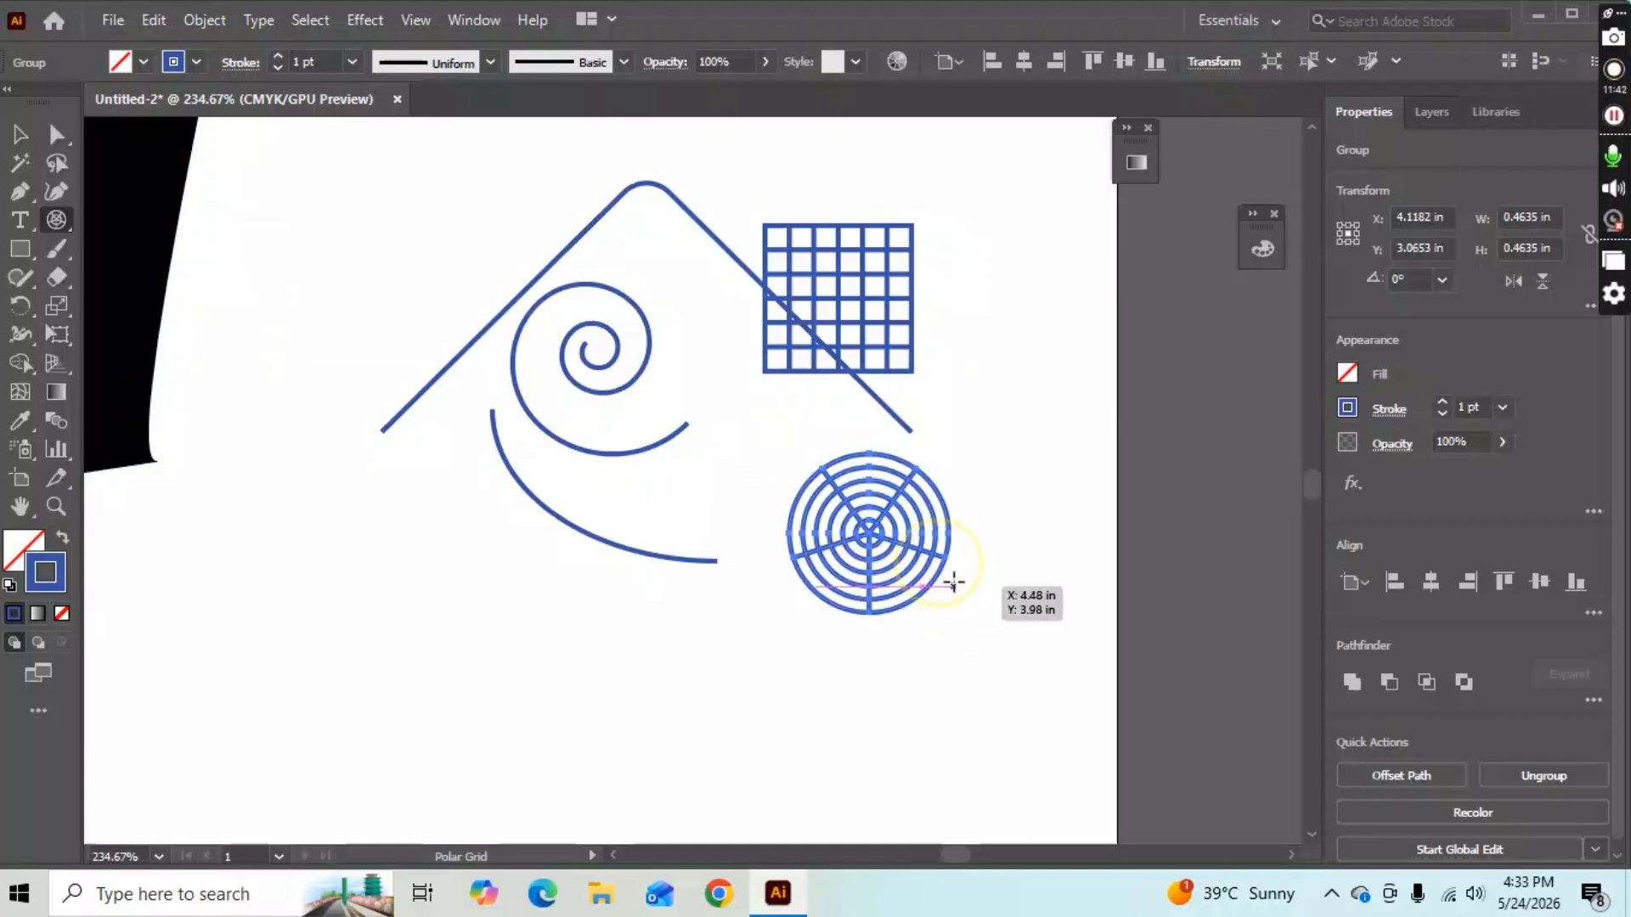
key("v")
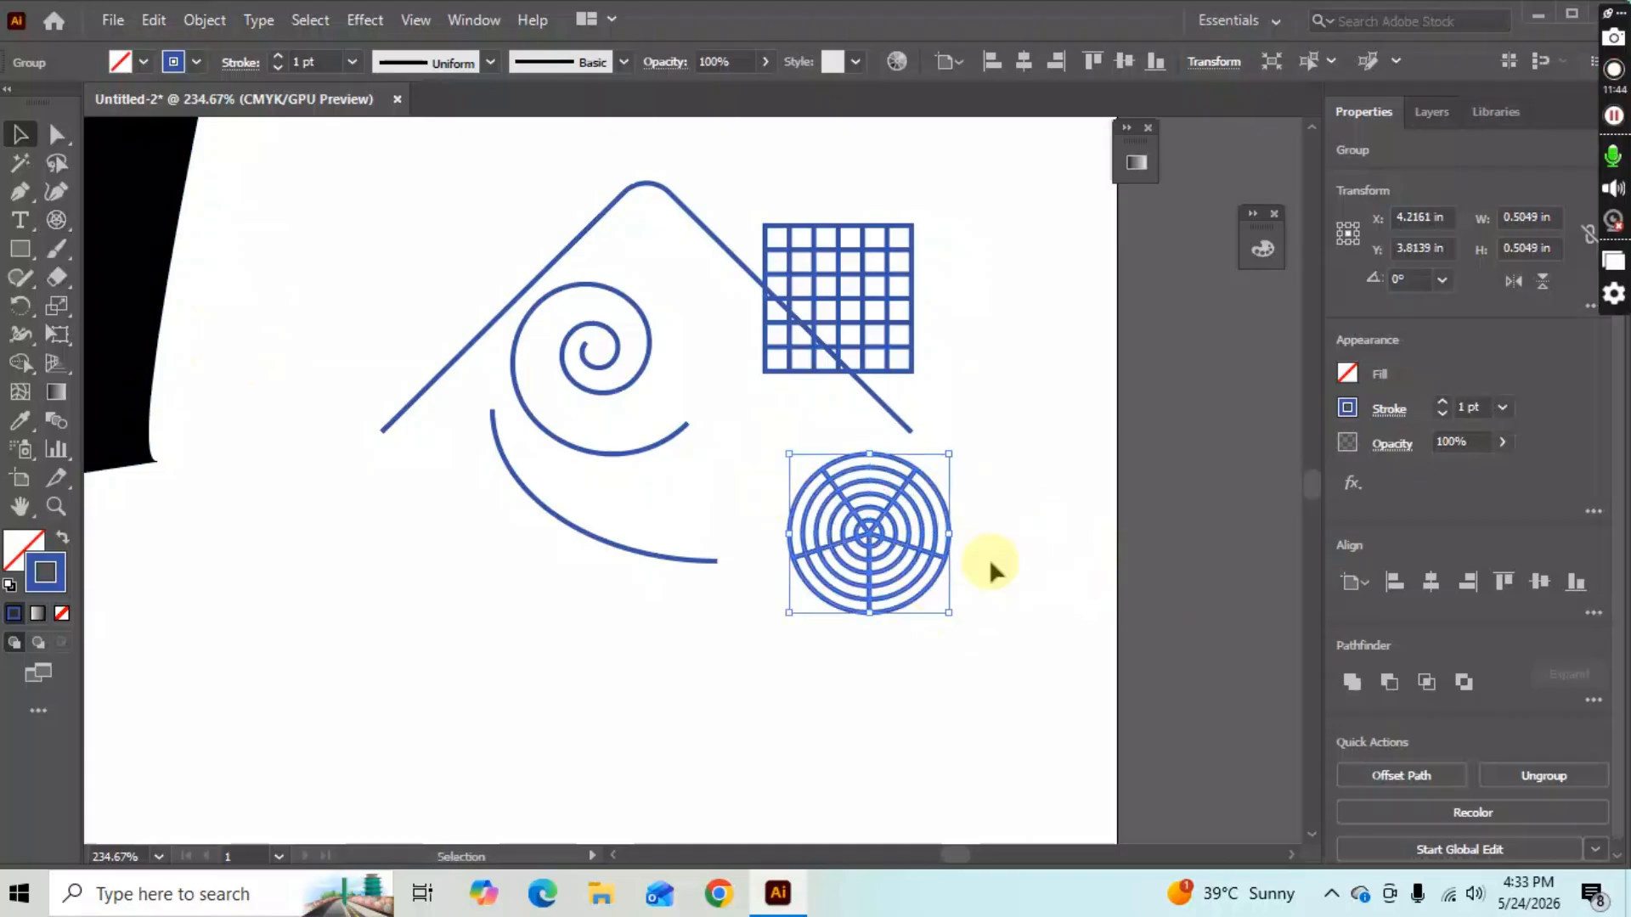
View the black shape and blue figures together on the artboard with the Zoom tool, and switch to the Hand tool.
key("z")
left_click_drag(897, 404, 880, 452)
left_click_drag(604, 335, 677, 368)
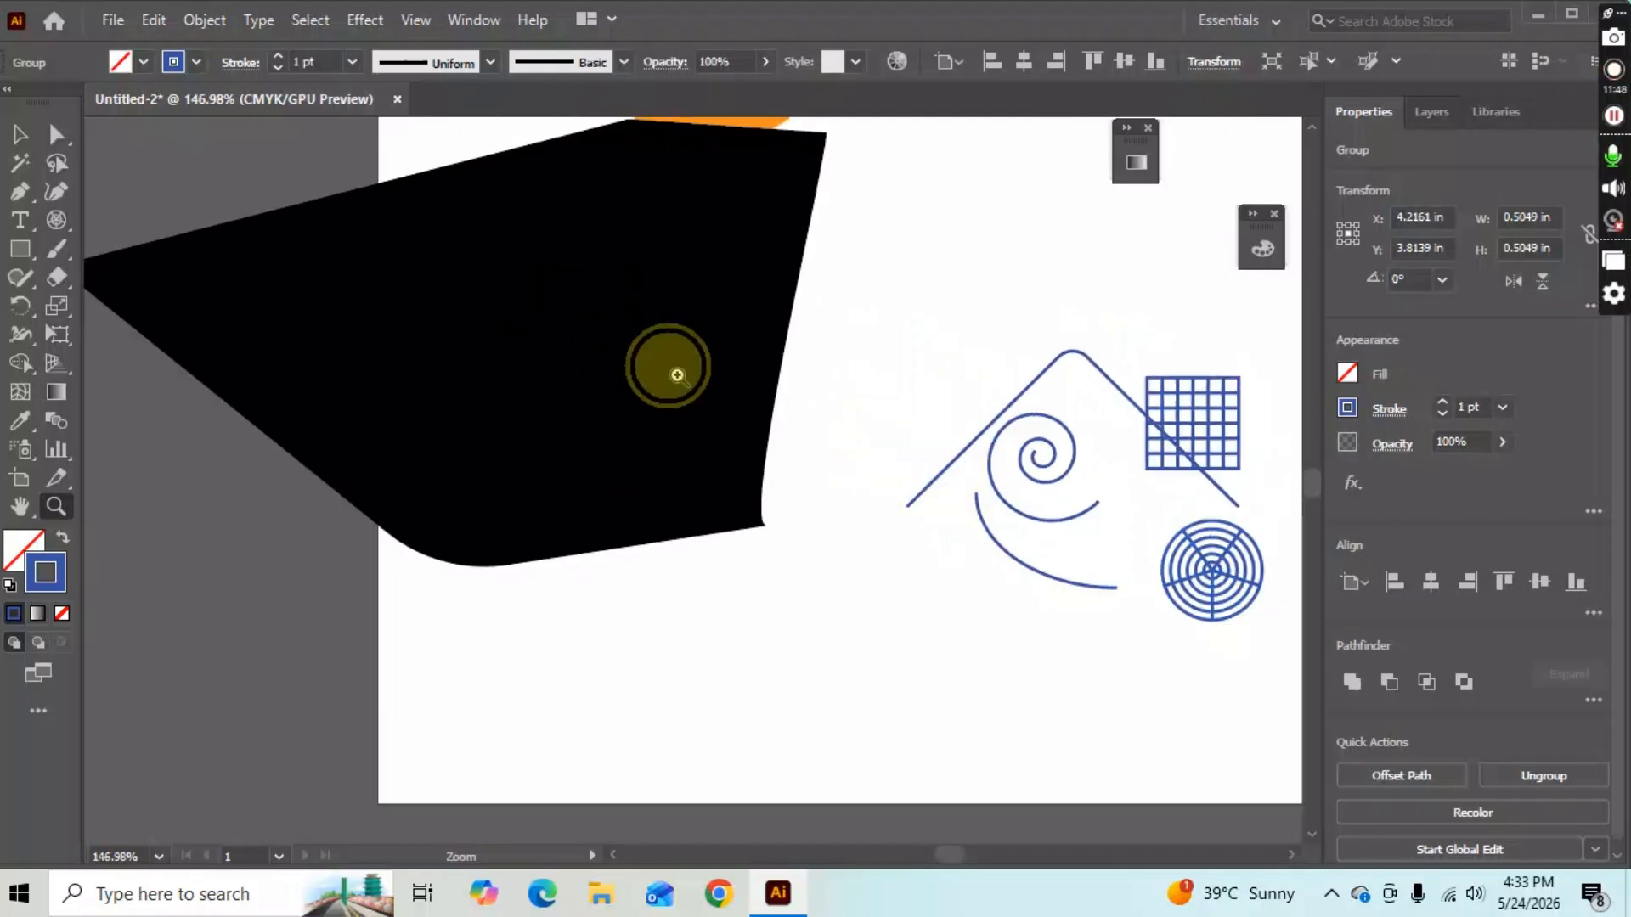
left_click_drag(823, 406, 722, 458)
left_click_drag(612, 442, 695, 486)
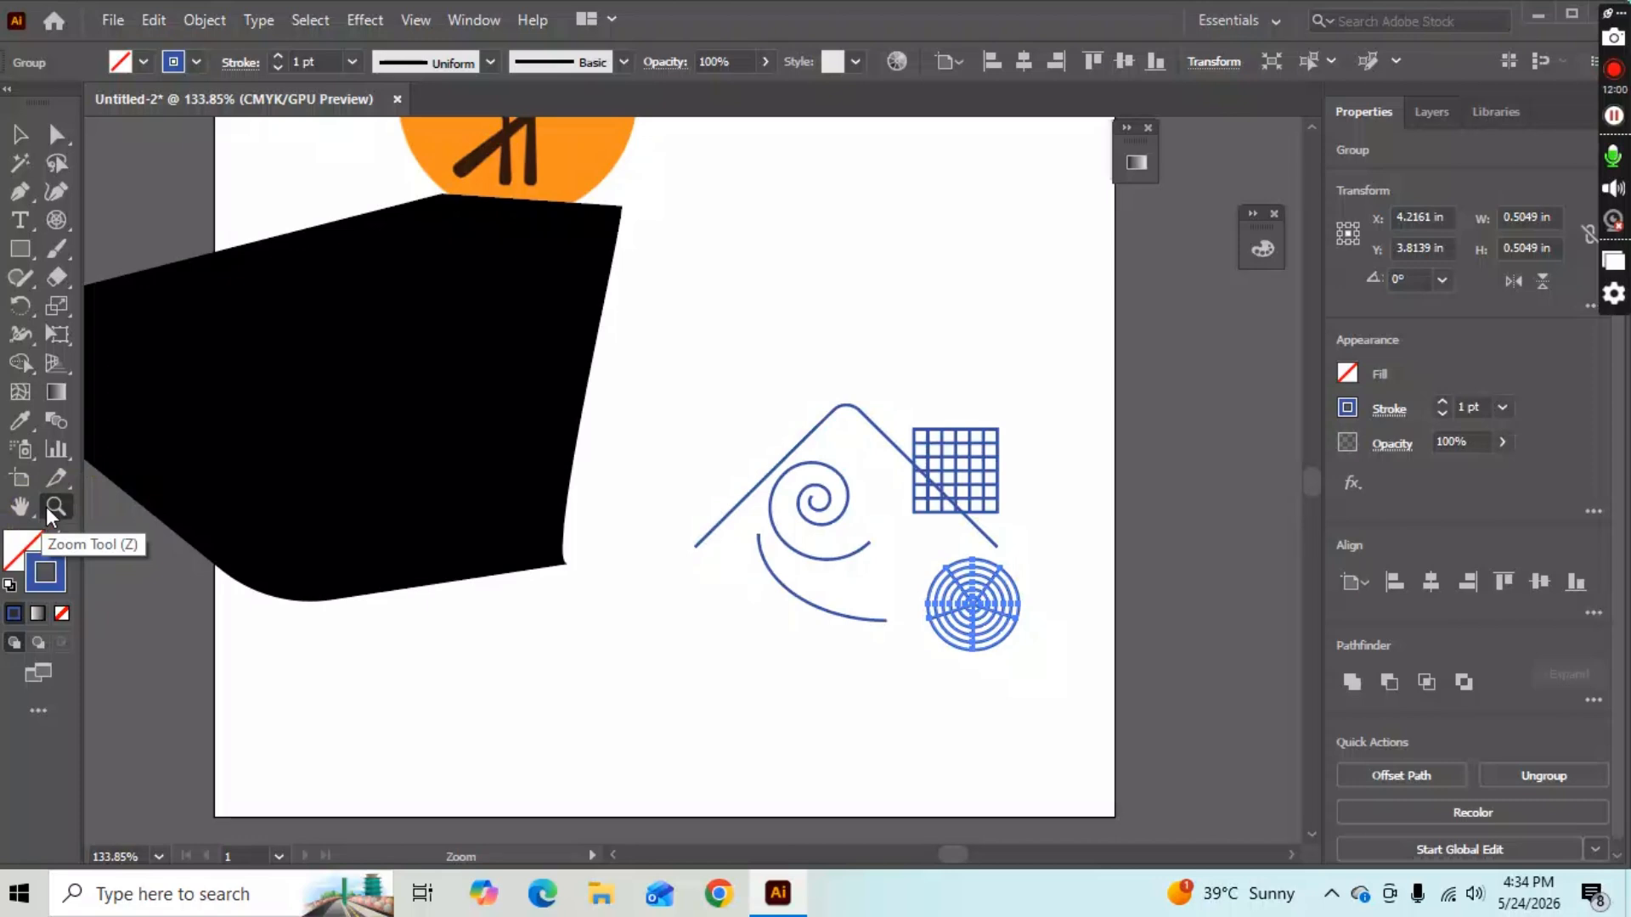
left_click(10, 508)
left_click(21, 507)
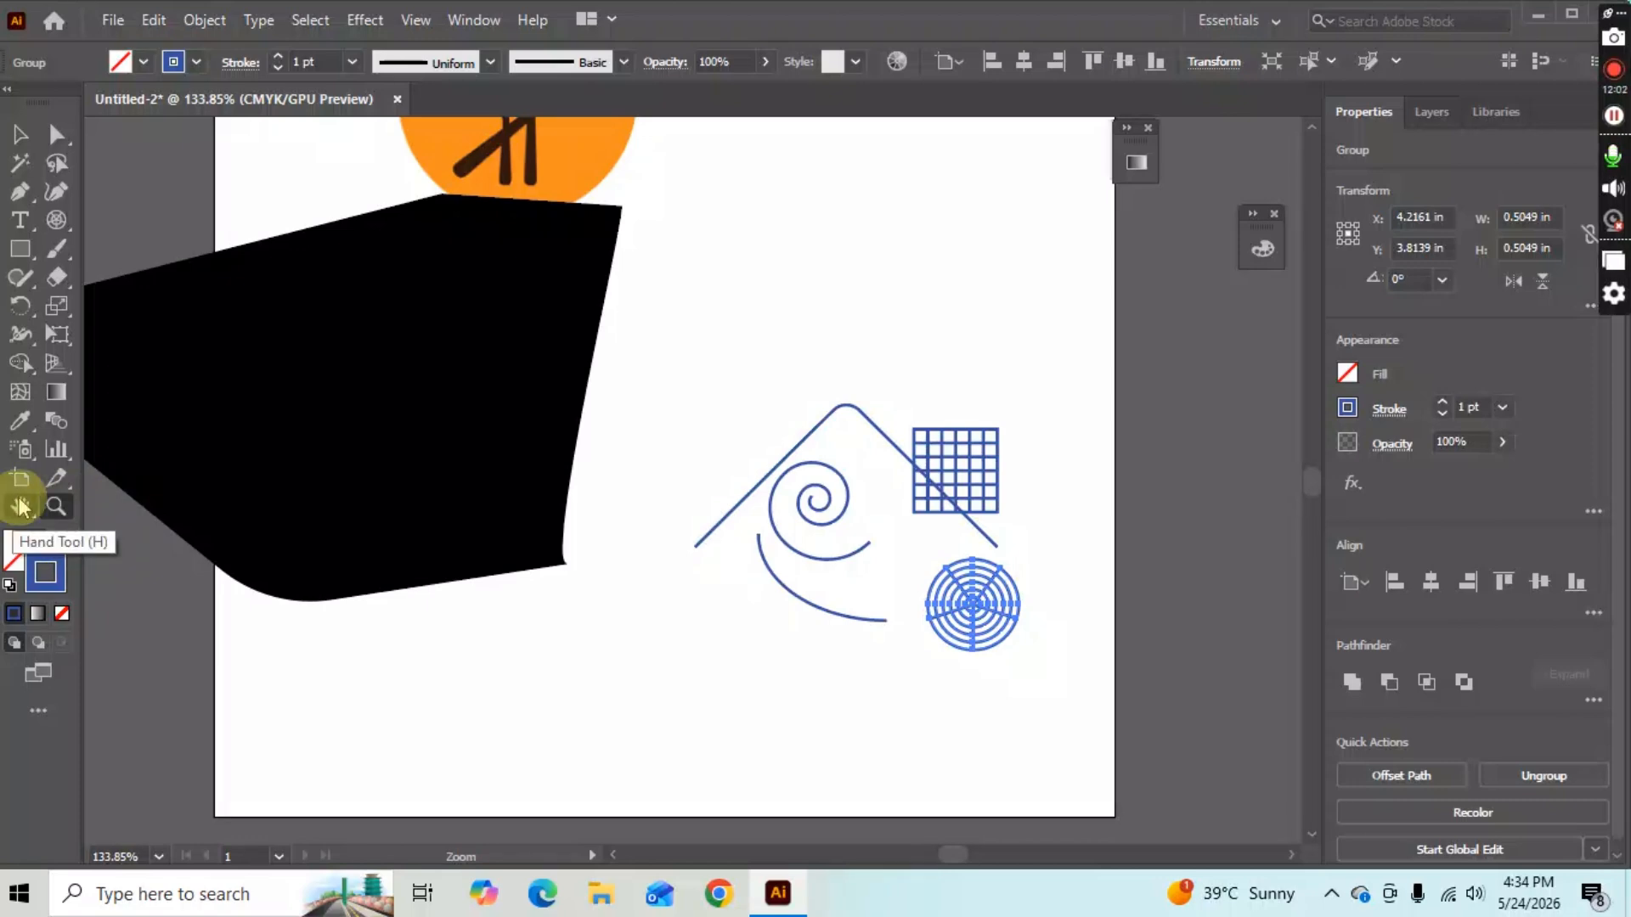
left_click(22, 507)
left_click(22, 507)
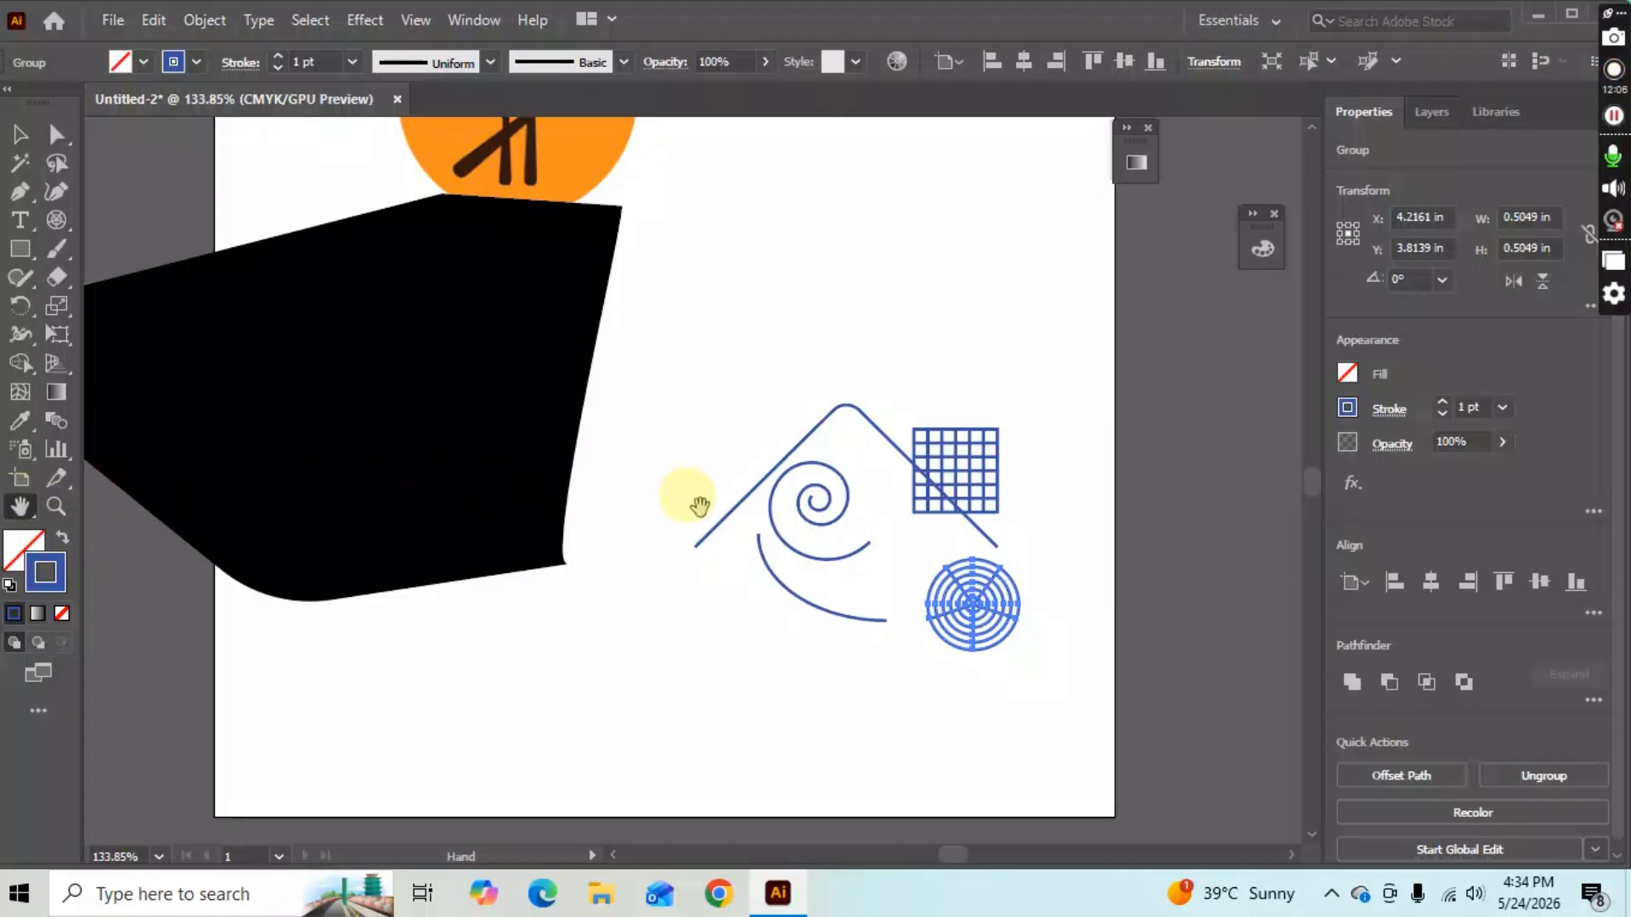
left_click(56, 507)
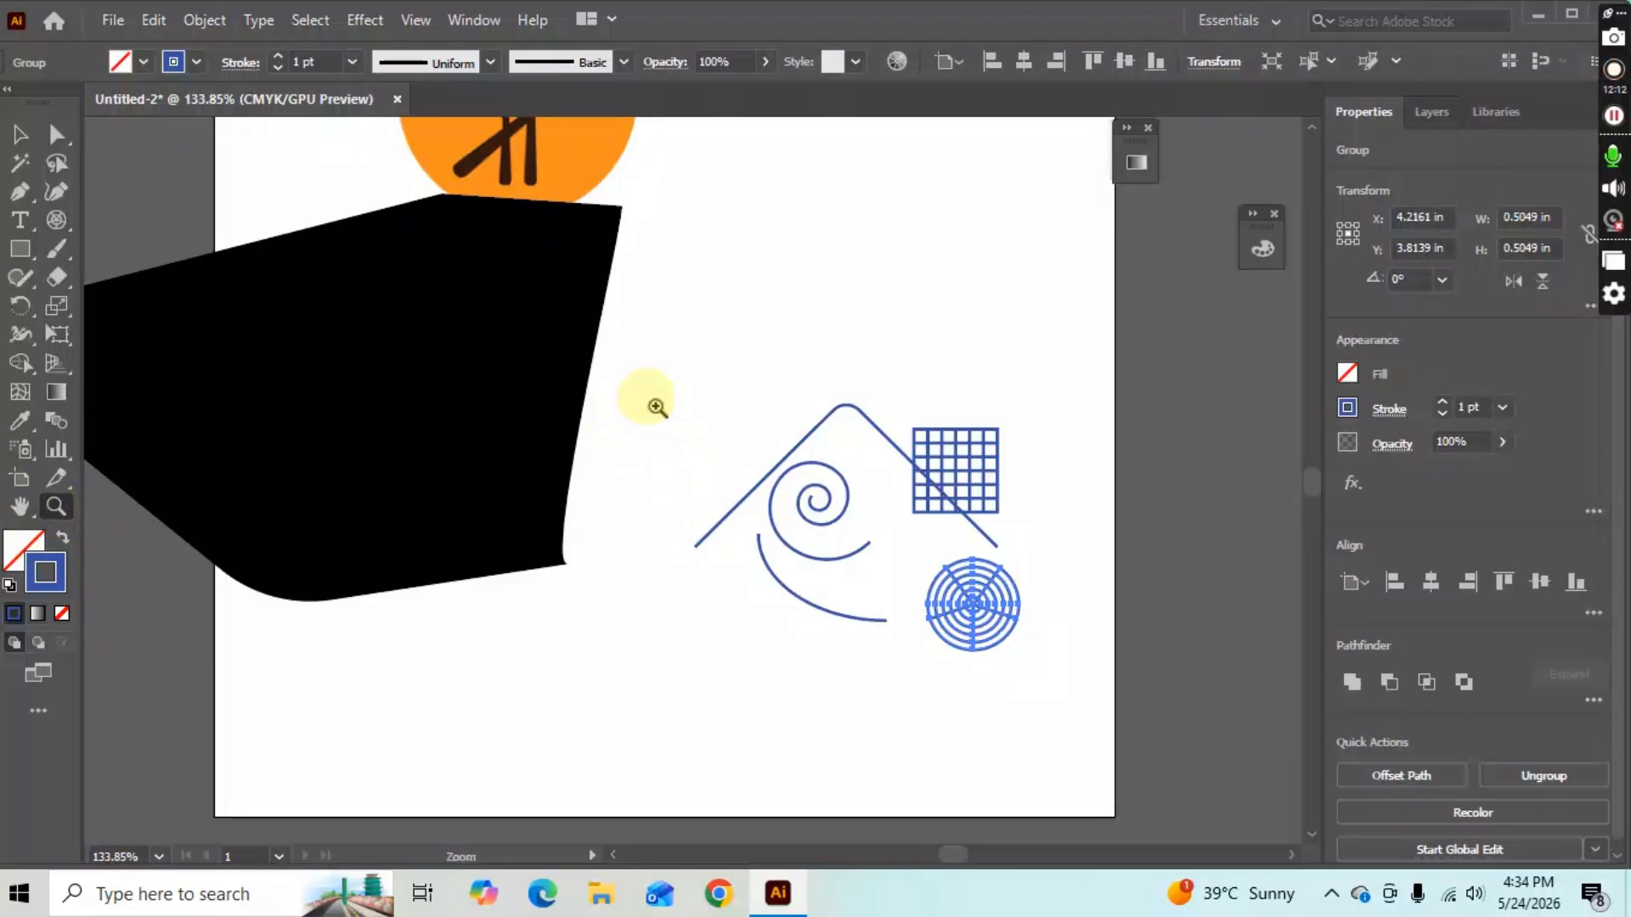
key("h")
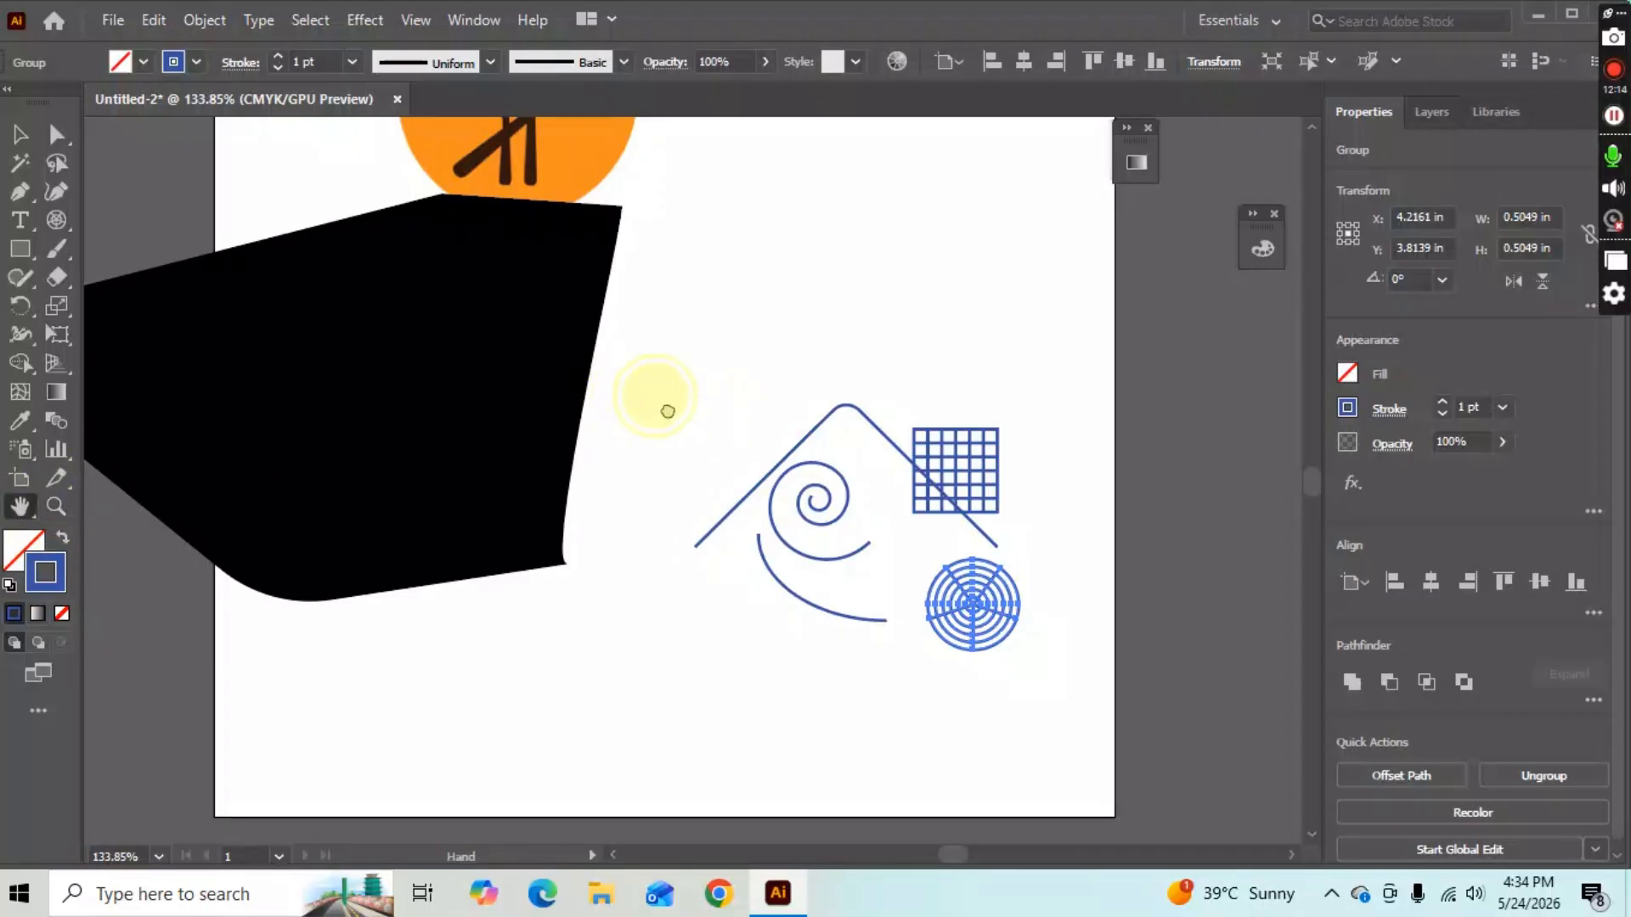
Pan around the artboard with the Hand tool, and zoom in on the gap between the black shape and the blue figures.
left_click_drag(599, 411, 848, 408)
left_click_drag(654, 413, 812, 218)
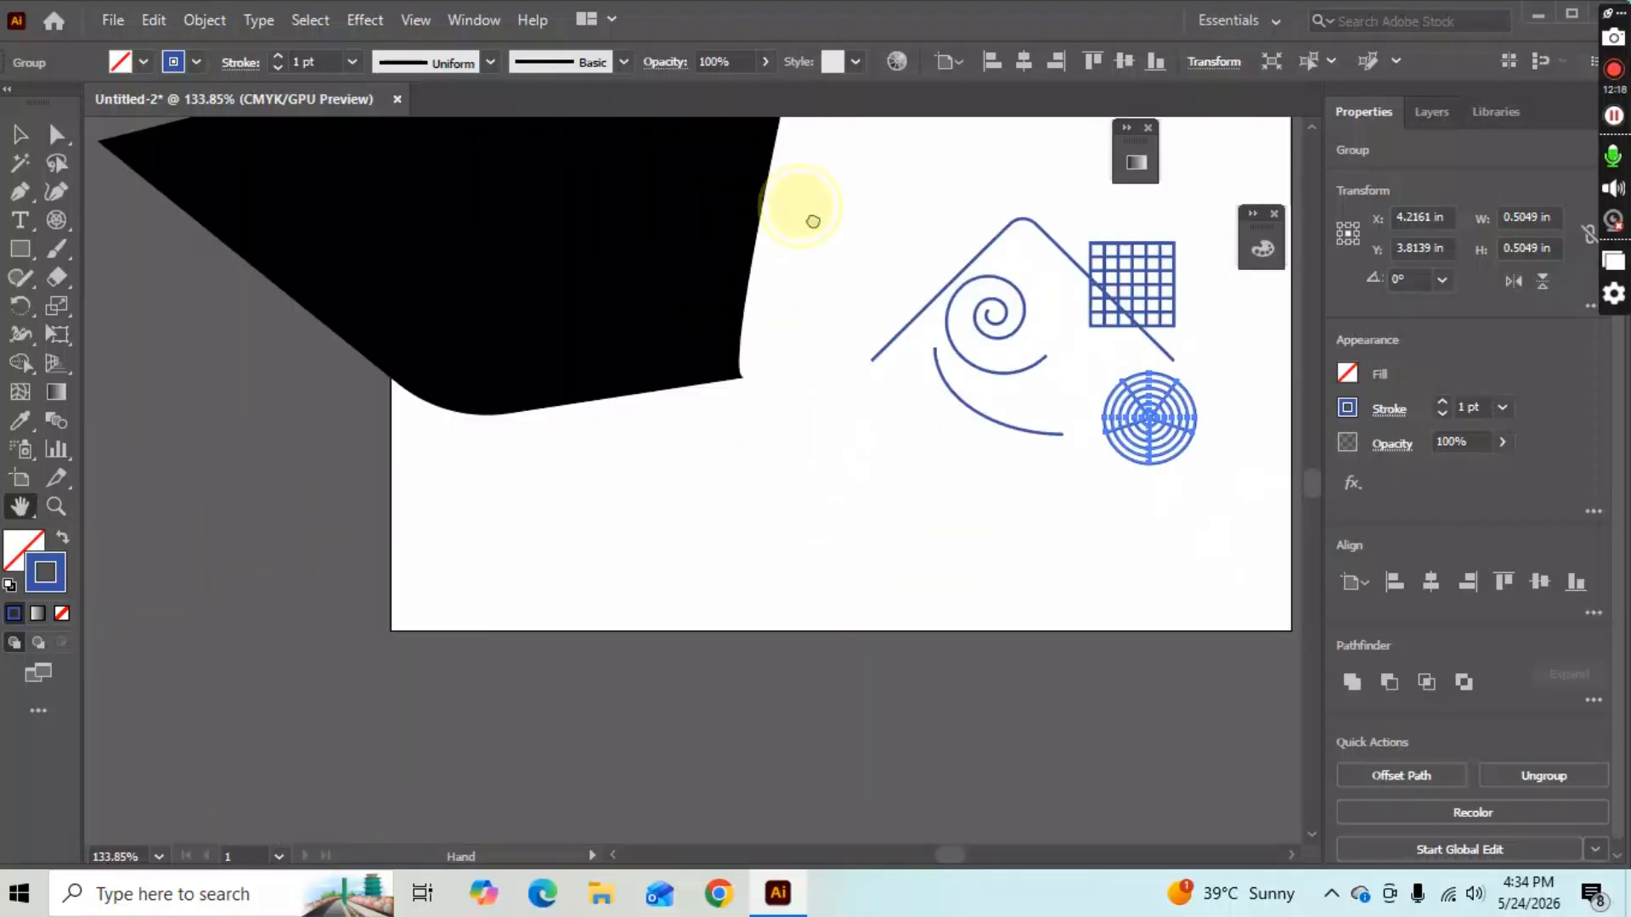
left_click_drag(766, 296, 710, 538)
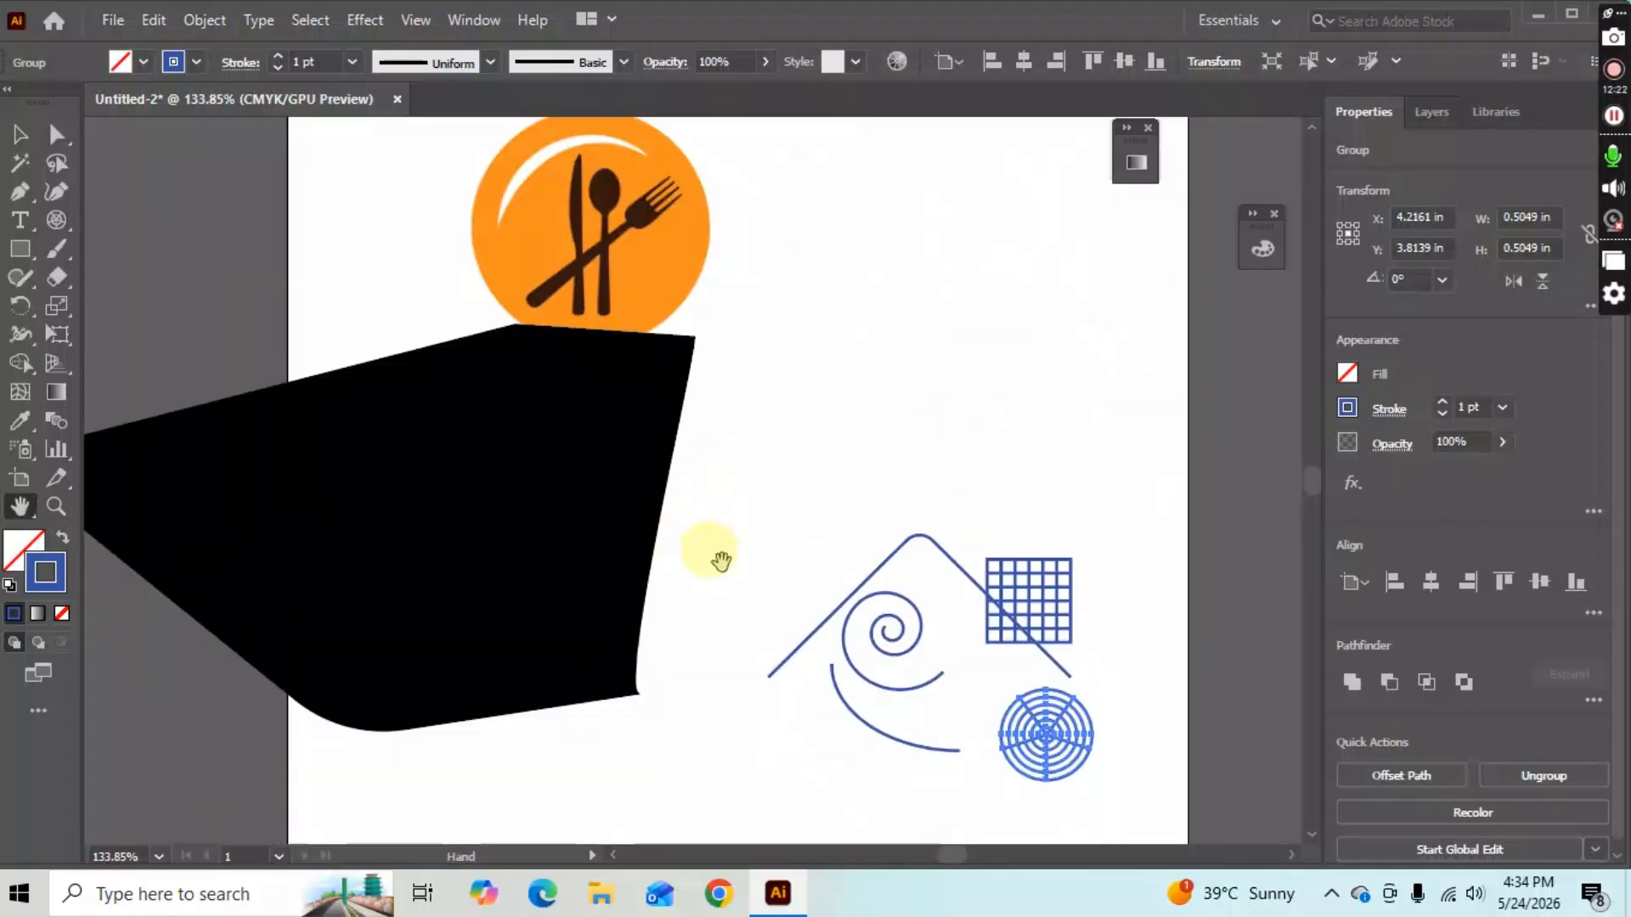
key("z")
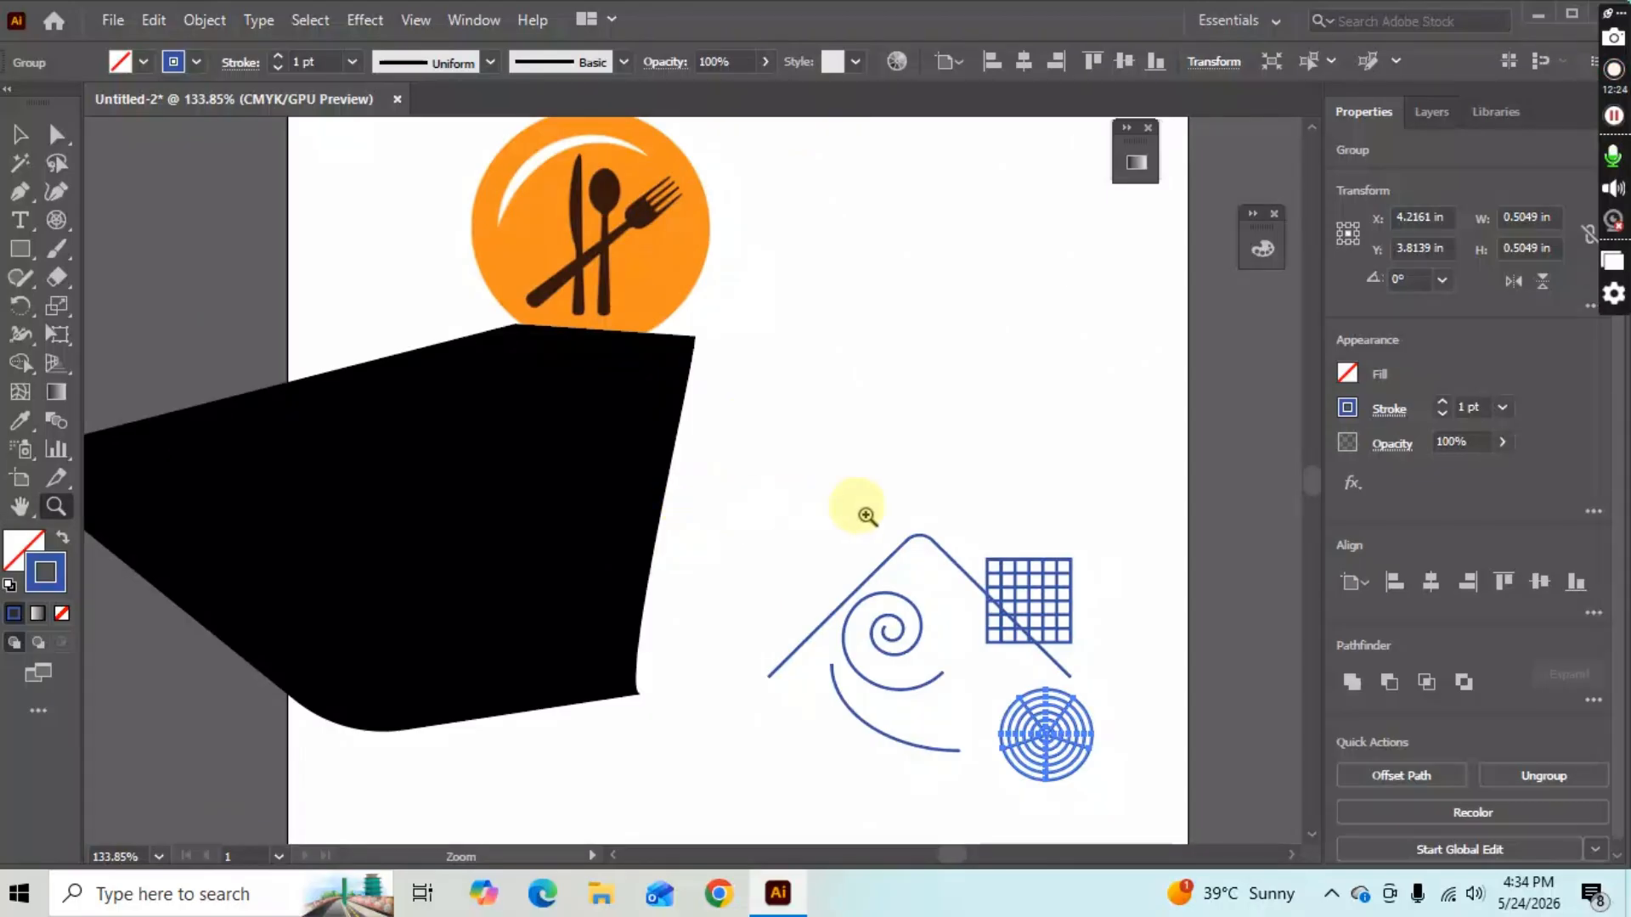
left_click_drag(857, 506, 785, 522)
scroll(800, 505, "down", 3)
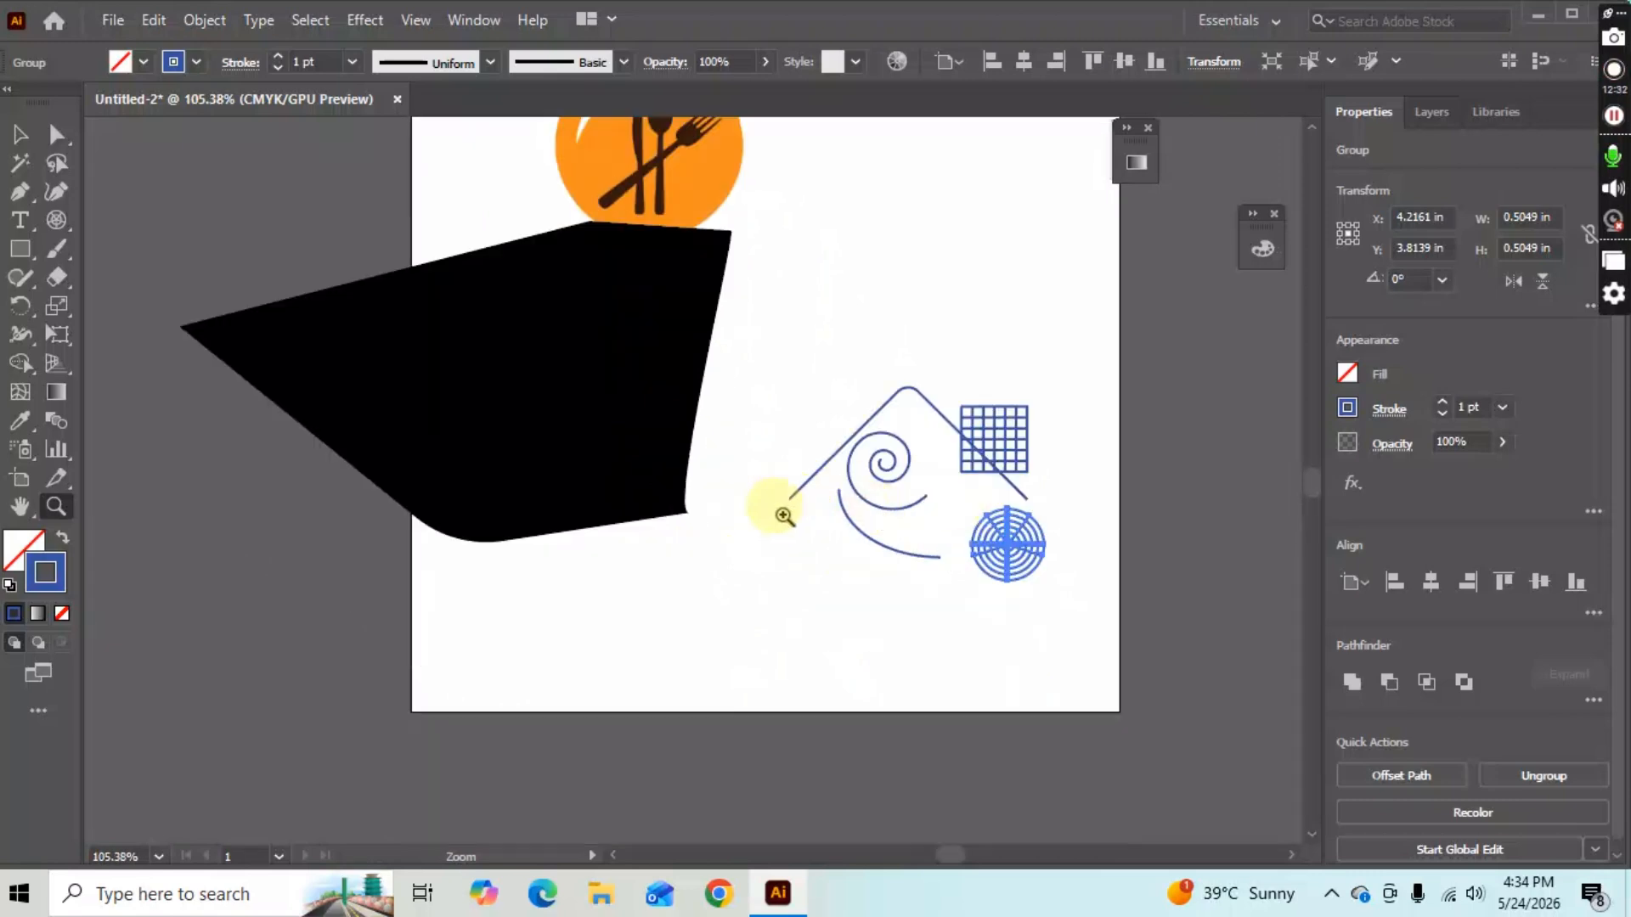
left_click_drag(787, 514, 1114, 520)
left_click_drag(586, 496, 692, 491)
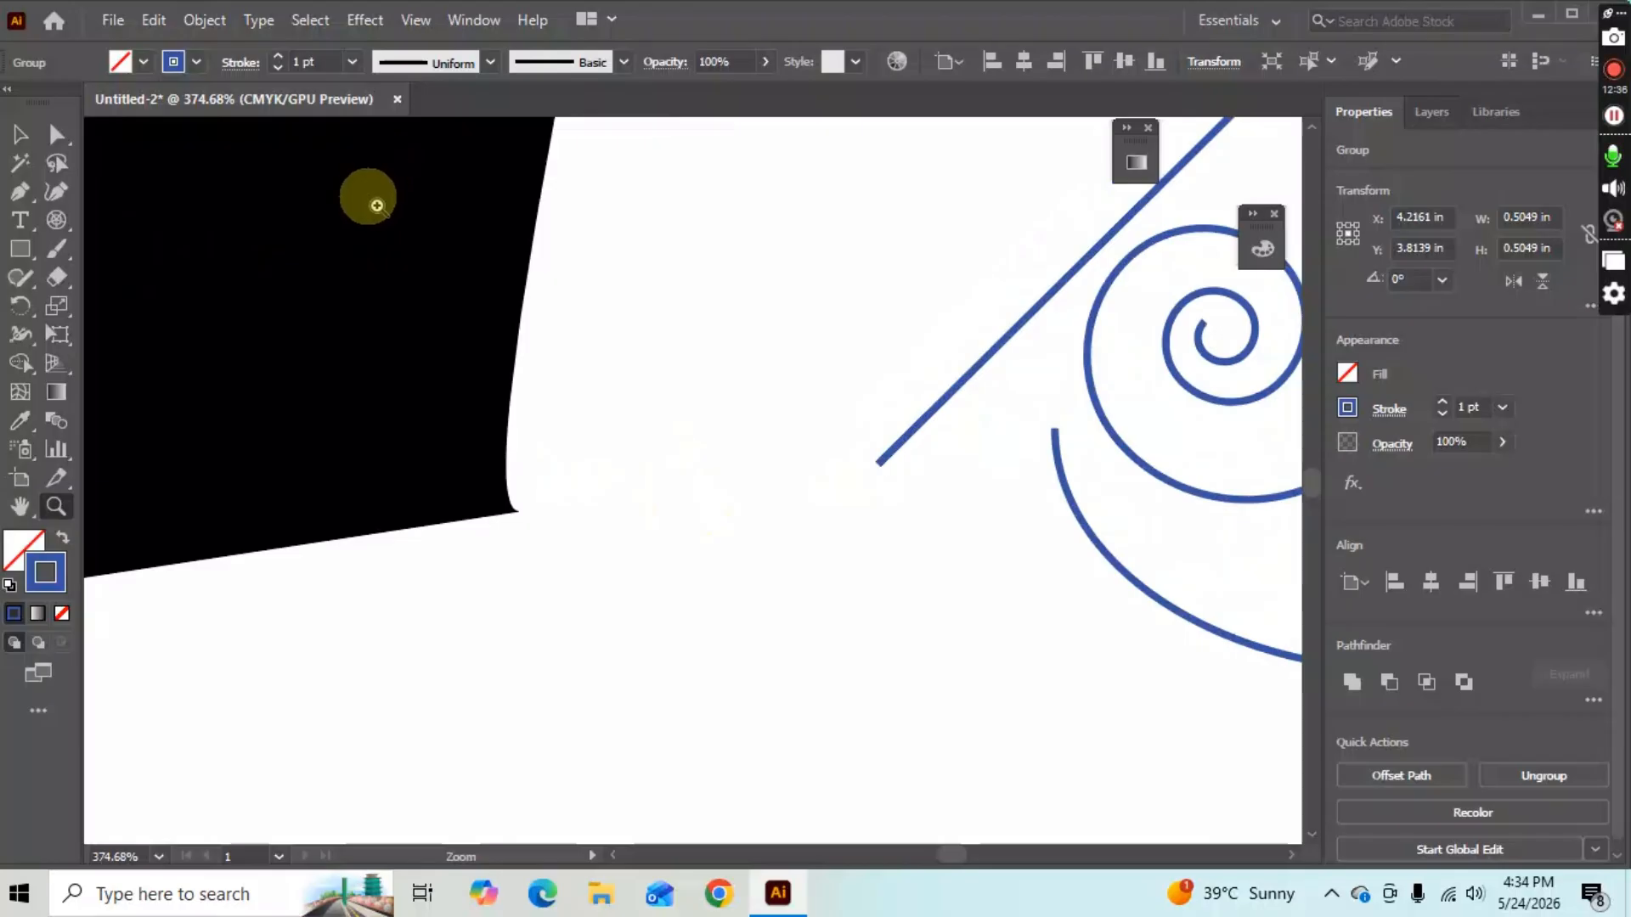
Bring the orange cutlery logo into close view with the Hand tool, and zoom back out to the whole artboard.
key("h")
left_click_drag(492, 231, 871, 679)
left_click_drag(678, 723, 300, 601)
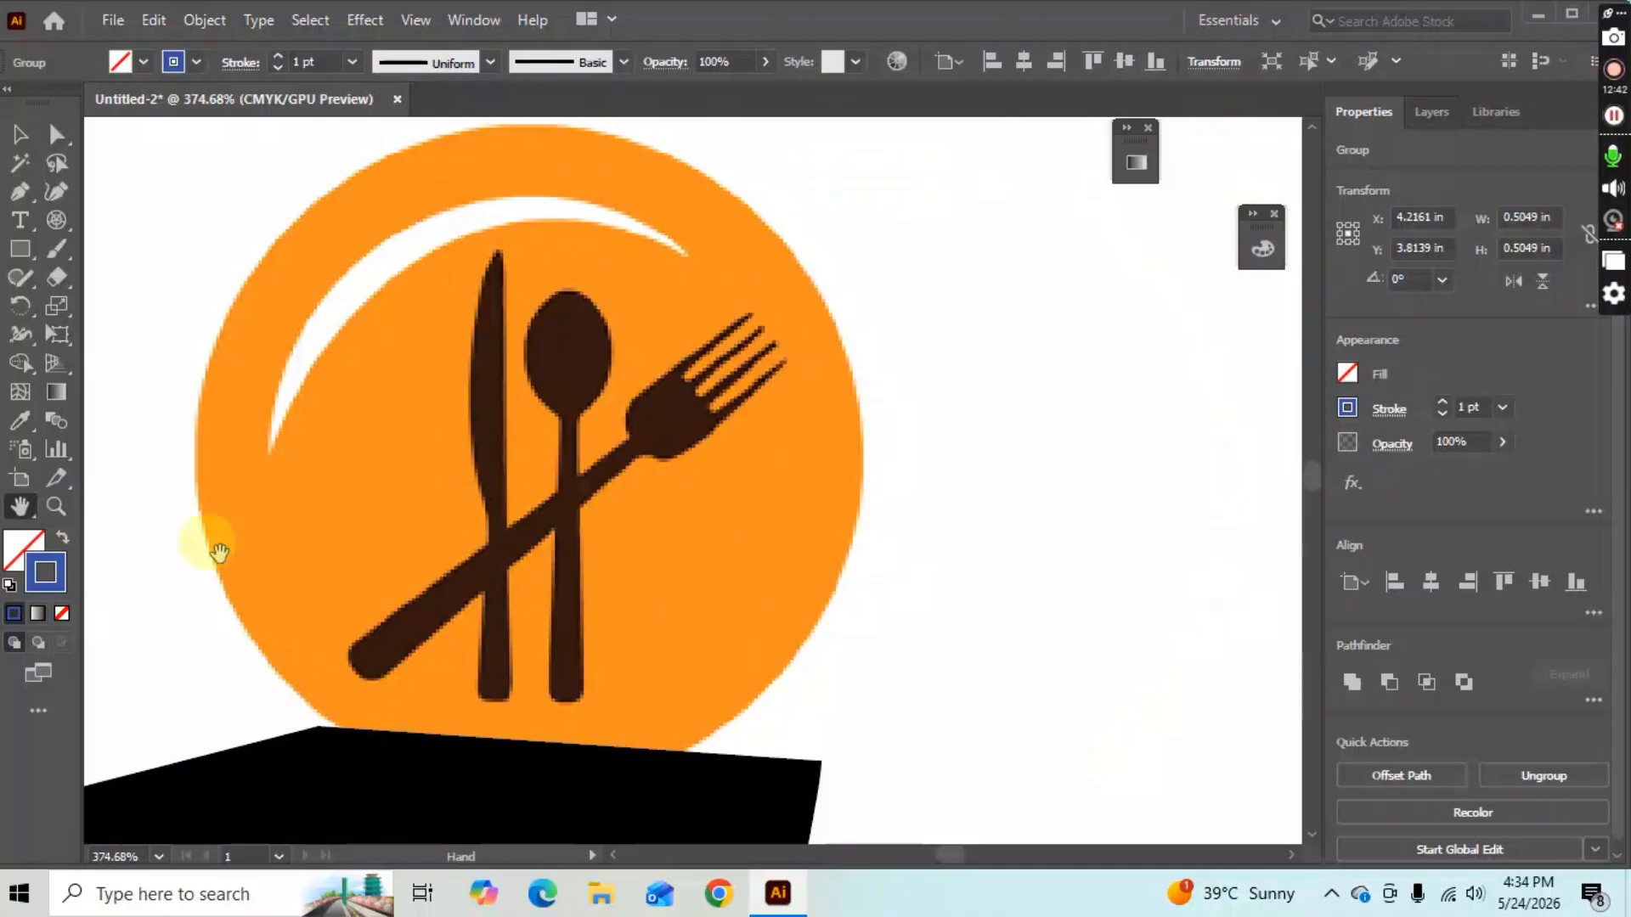
key("z")
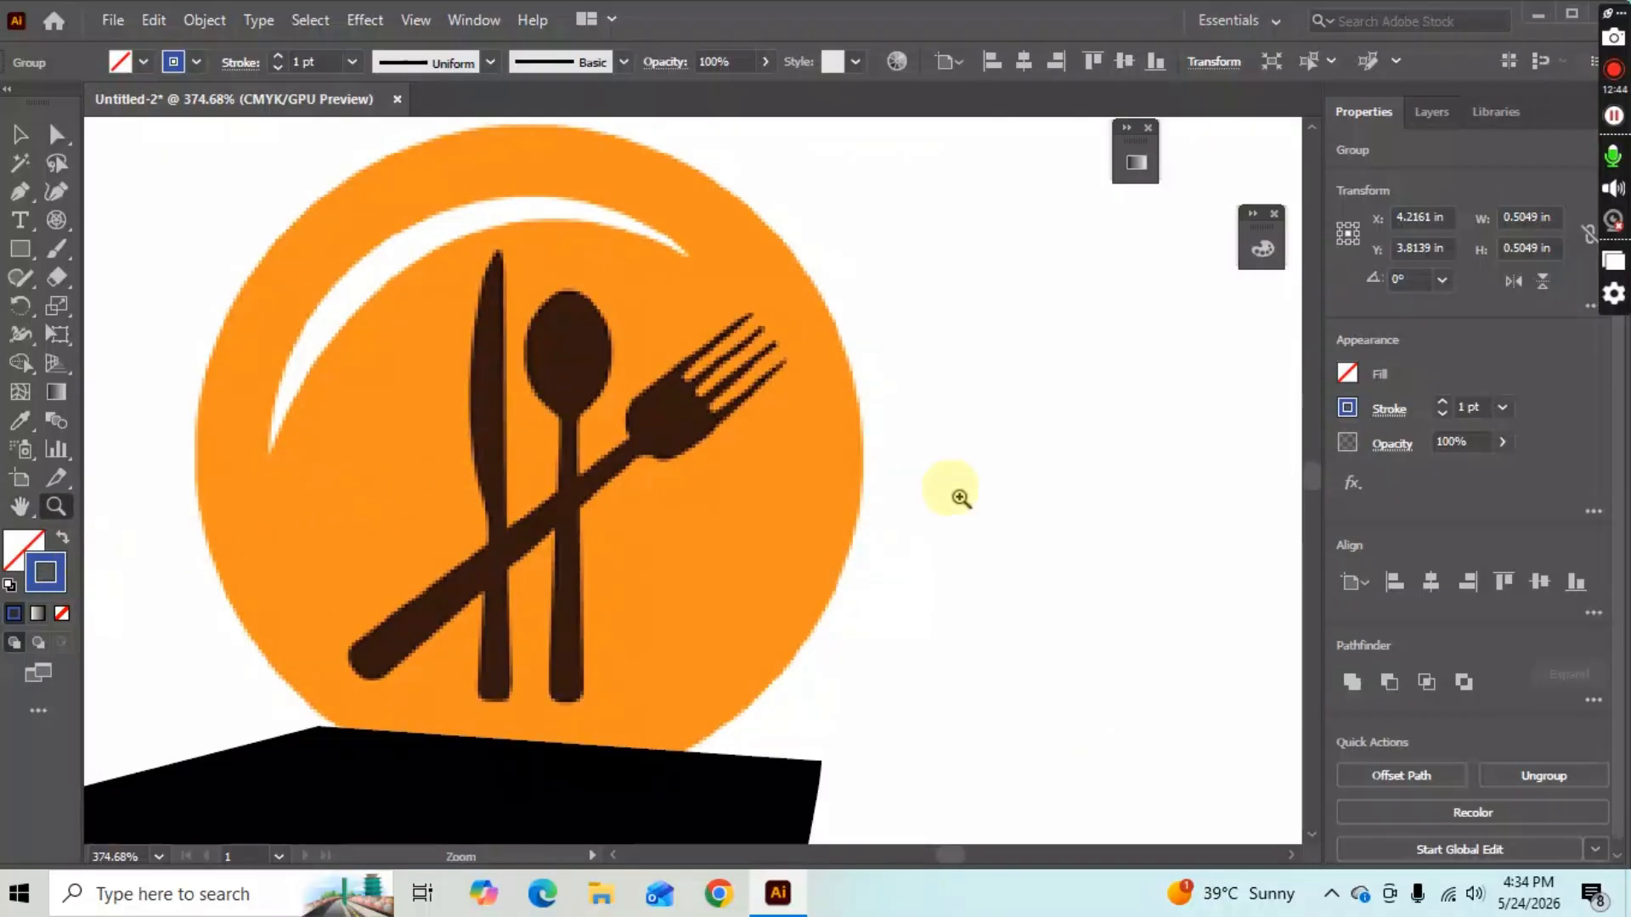
left_click_drag(877, 497, 367, 497)
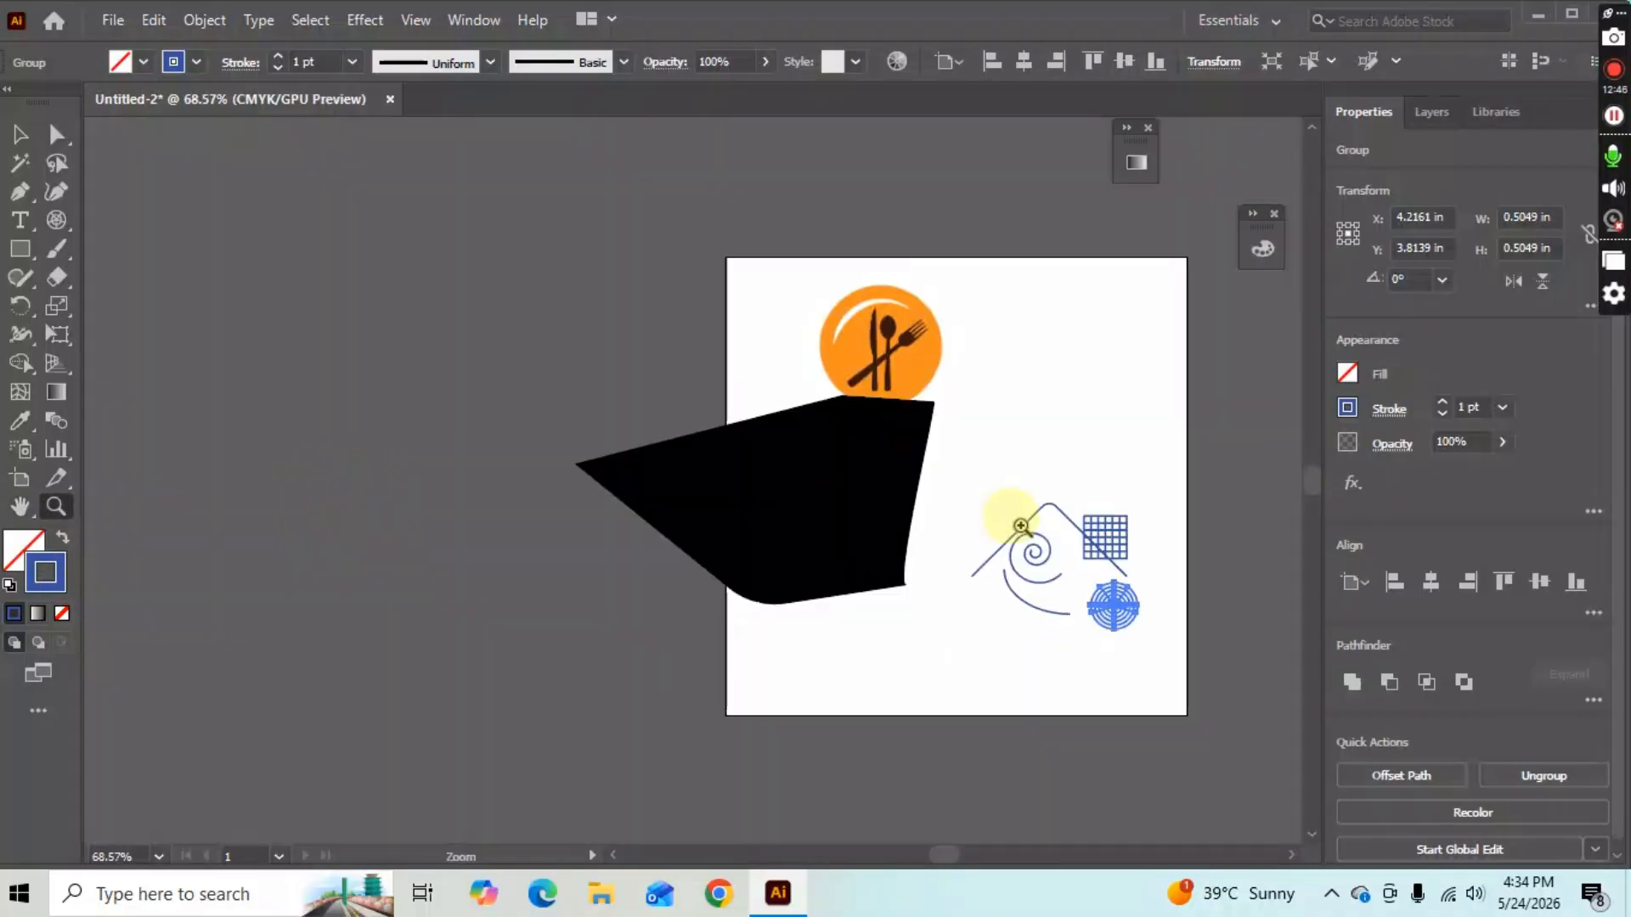
left_click_drag(1022, 527, 1099, 517)
Select the black shape, and fit the artboard in the window before setting the view to 100%.
key("v")
left_click(885, 507)
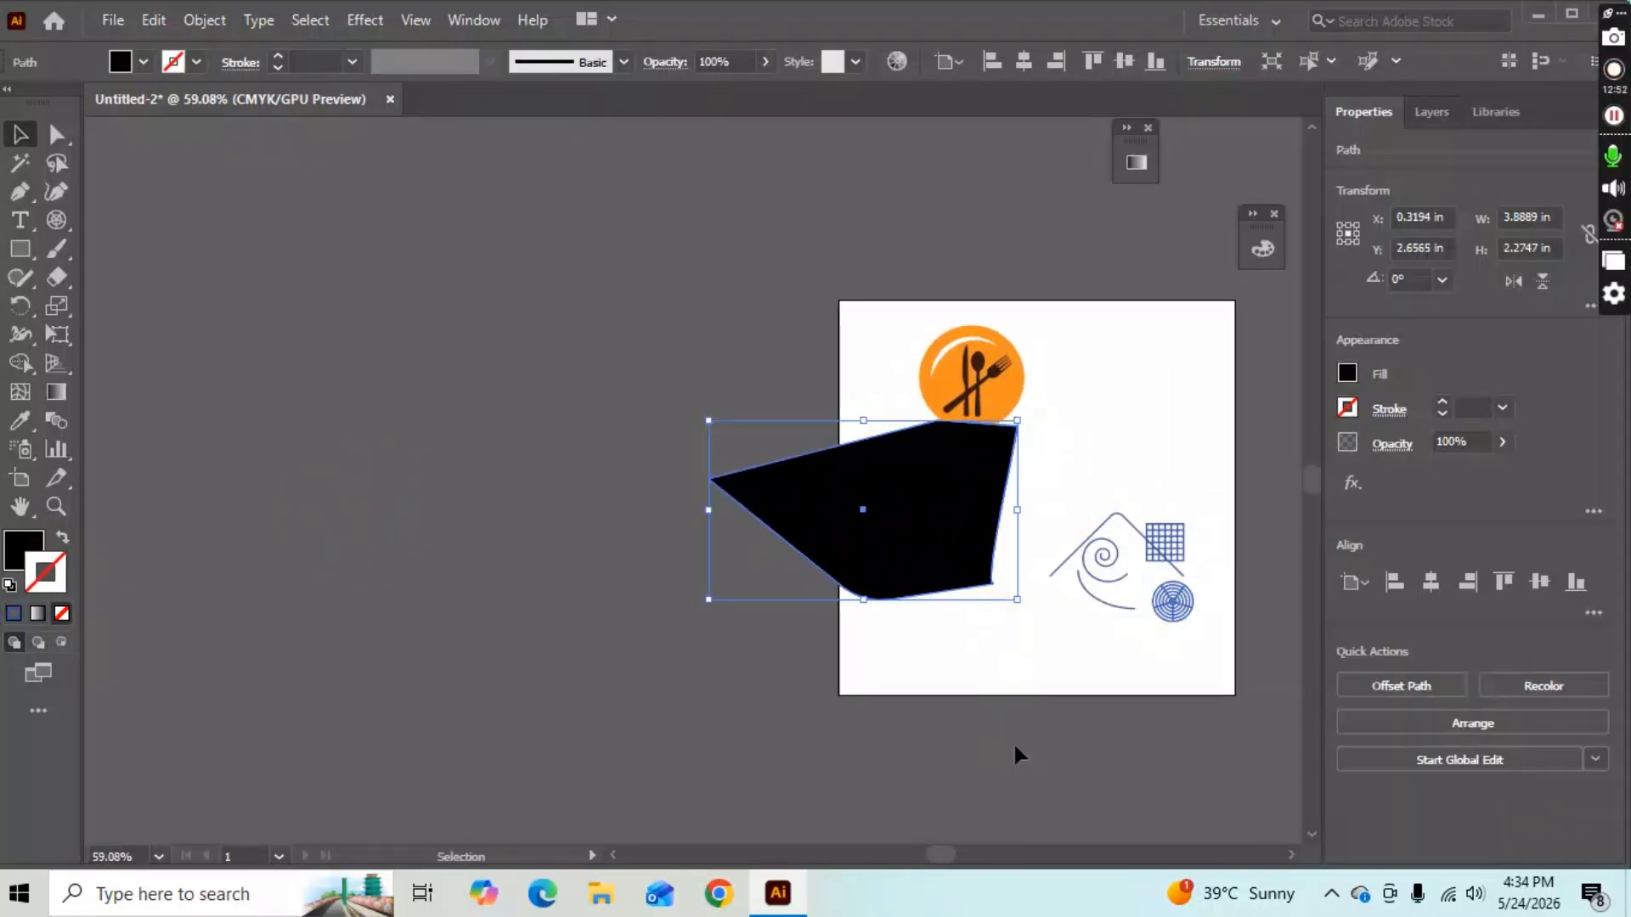
key("ctrl+0")
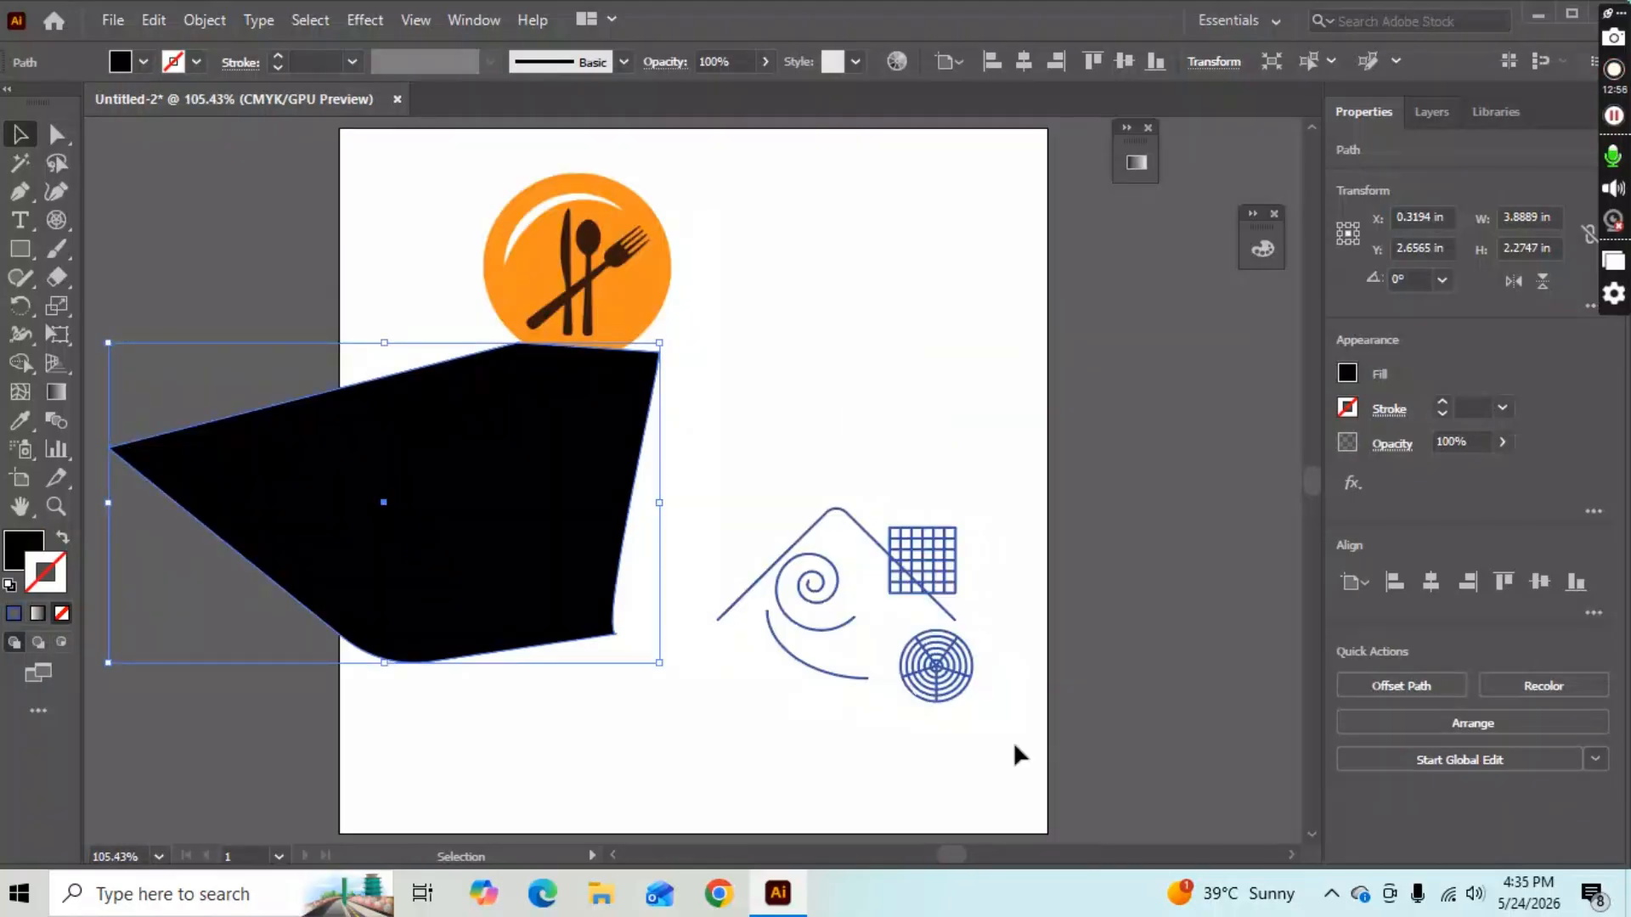
key("ctrl+1")
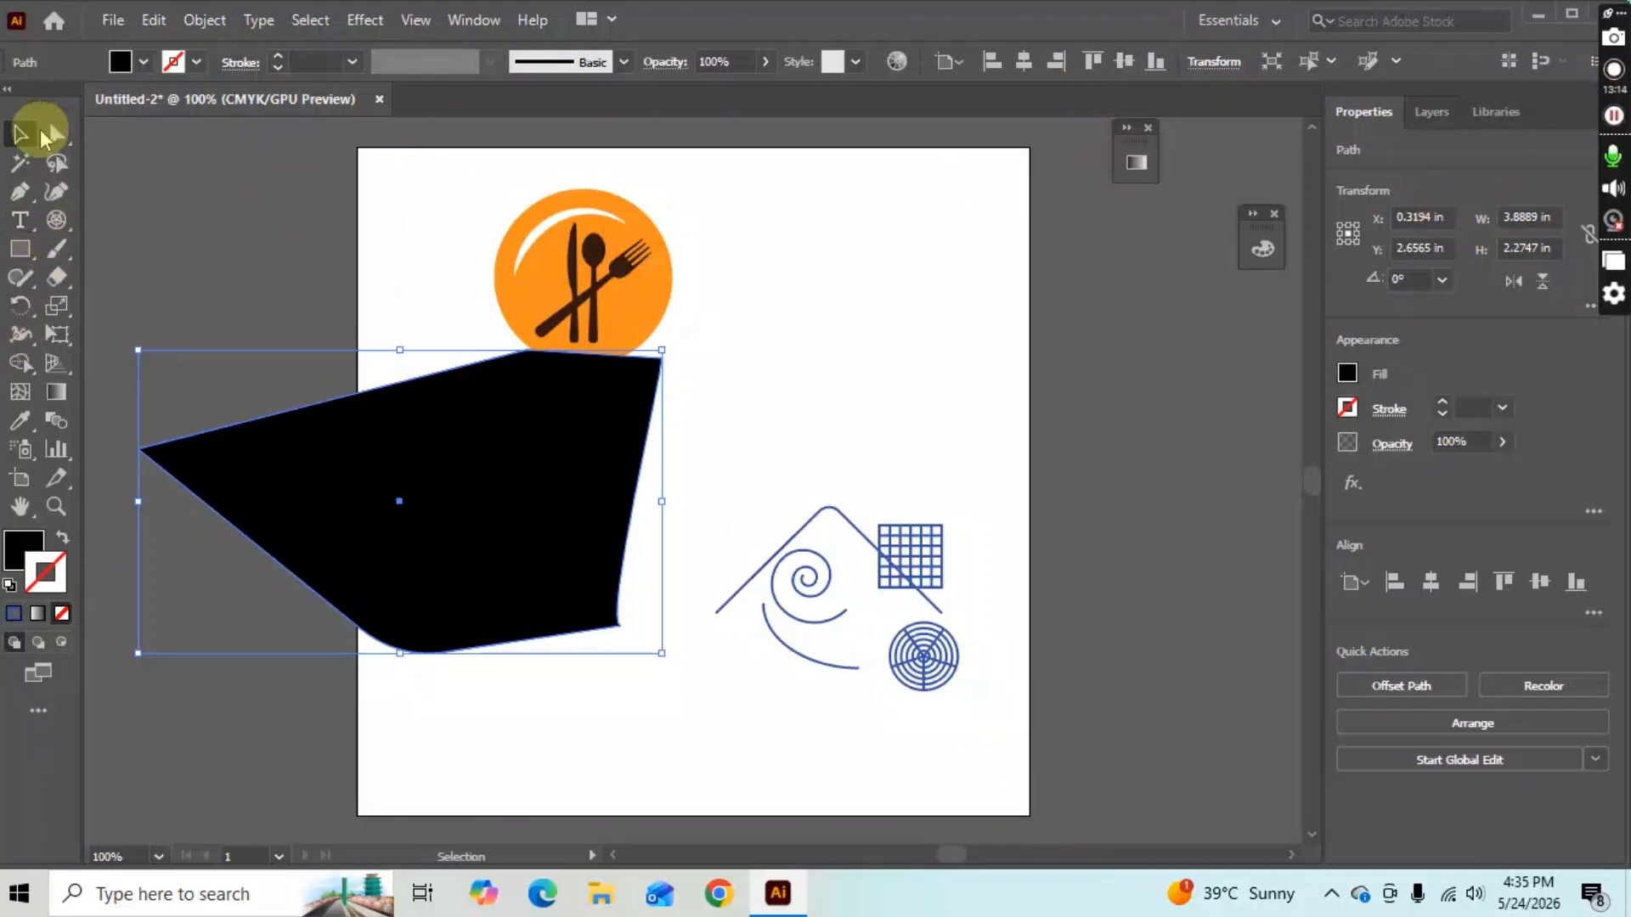
Examine the tools grouped under Pen, Rectangle and Direct Selection, and minimize Illustrator to the desktop.
left_click(26, 193)
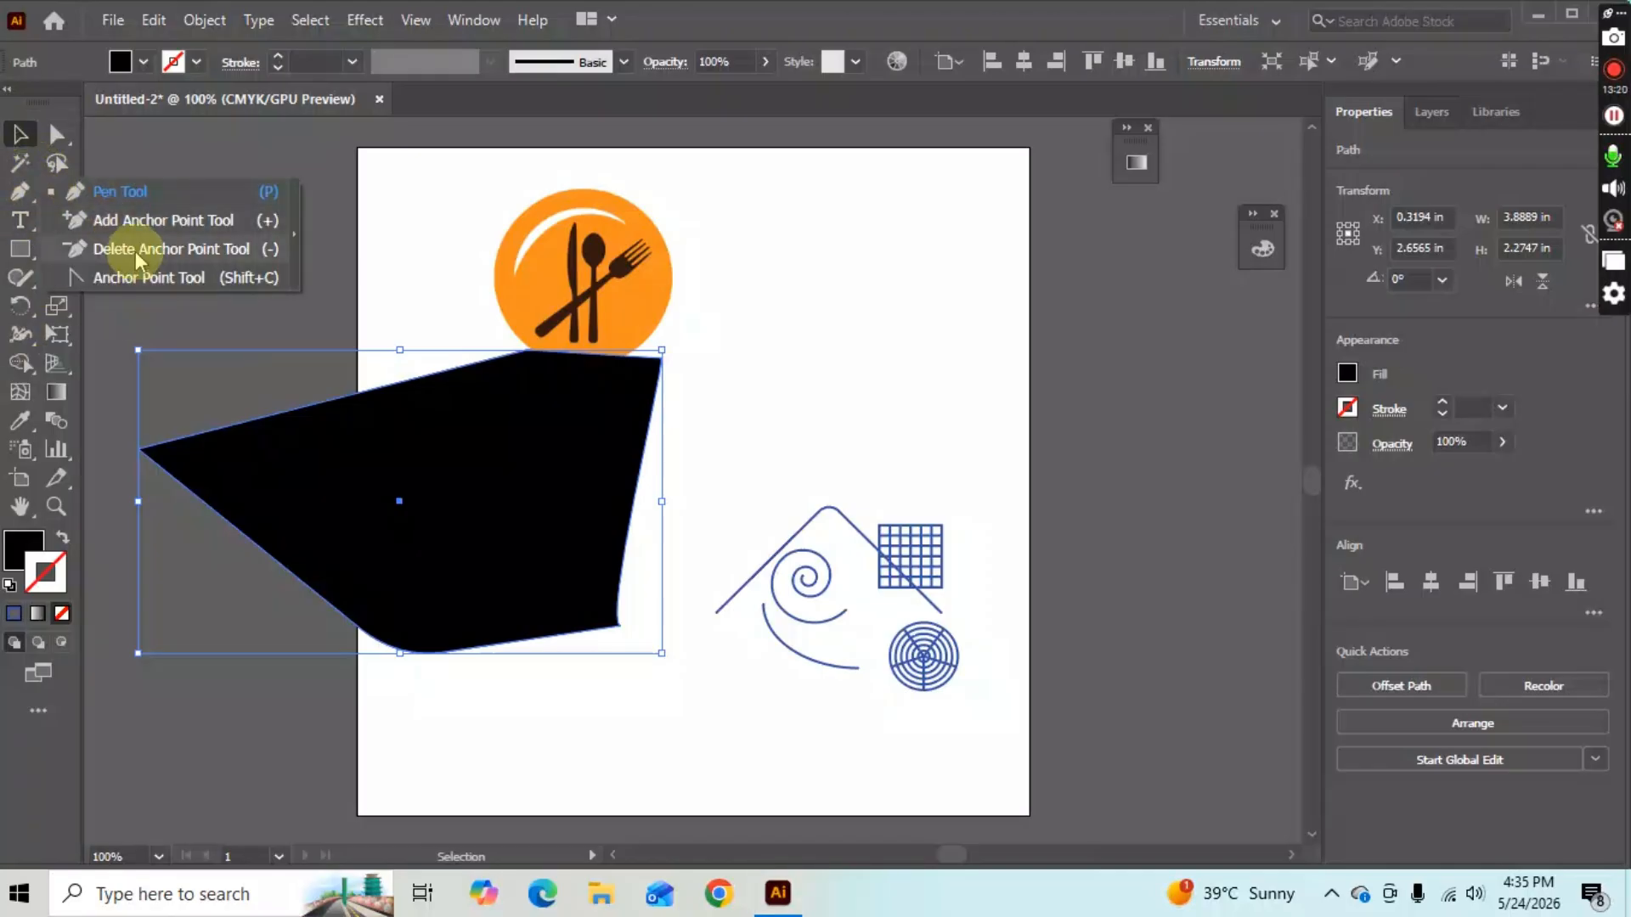
left_click(19, 219)
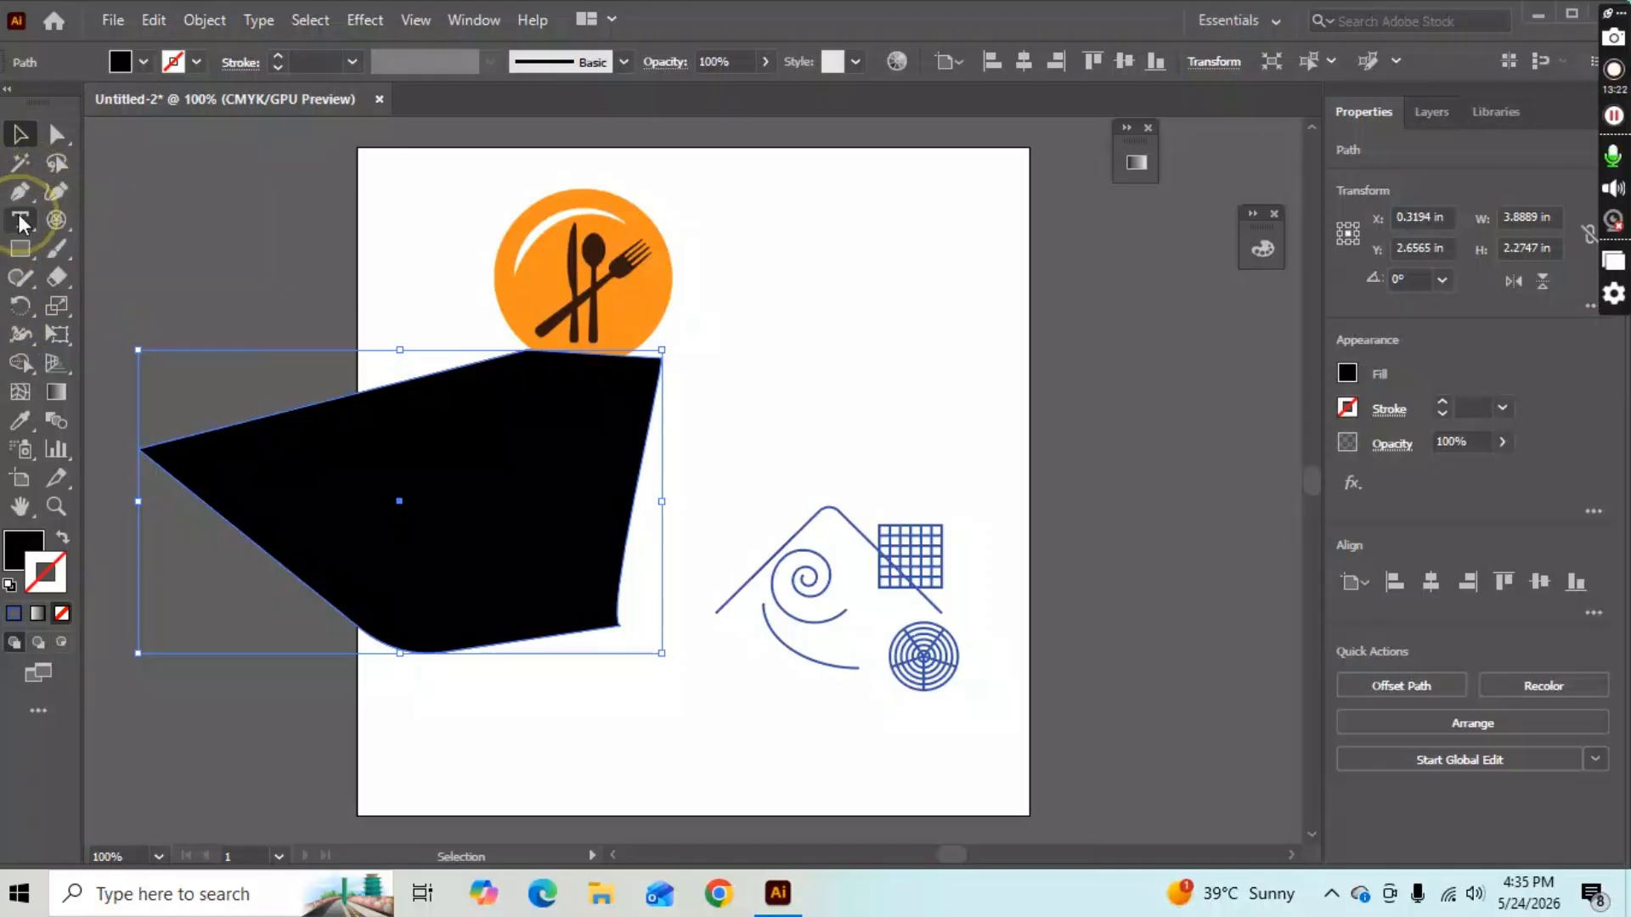
left_click(24, 259)
left_click(24, 260)
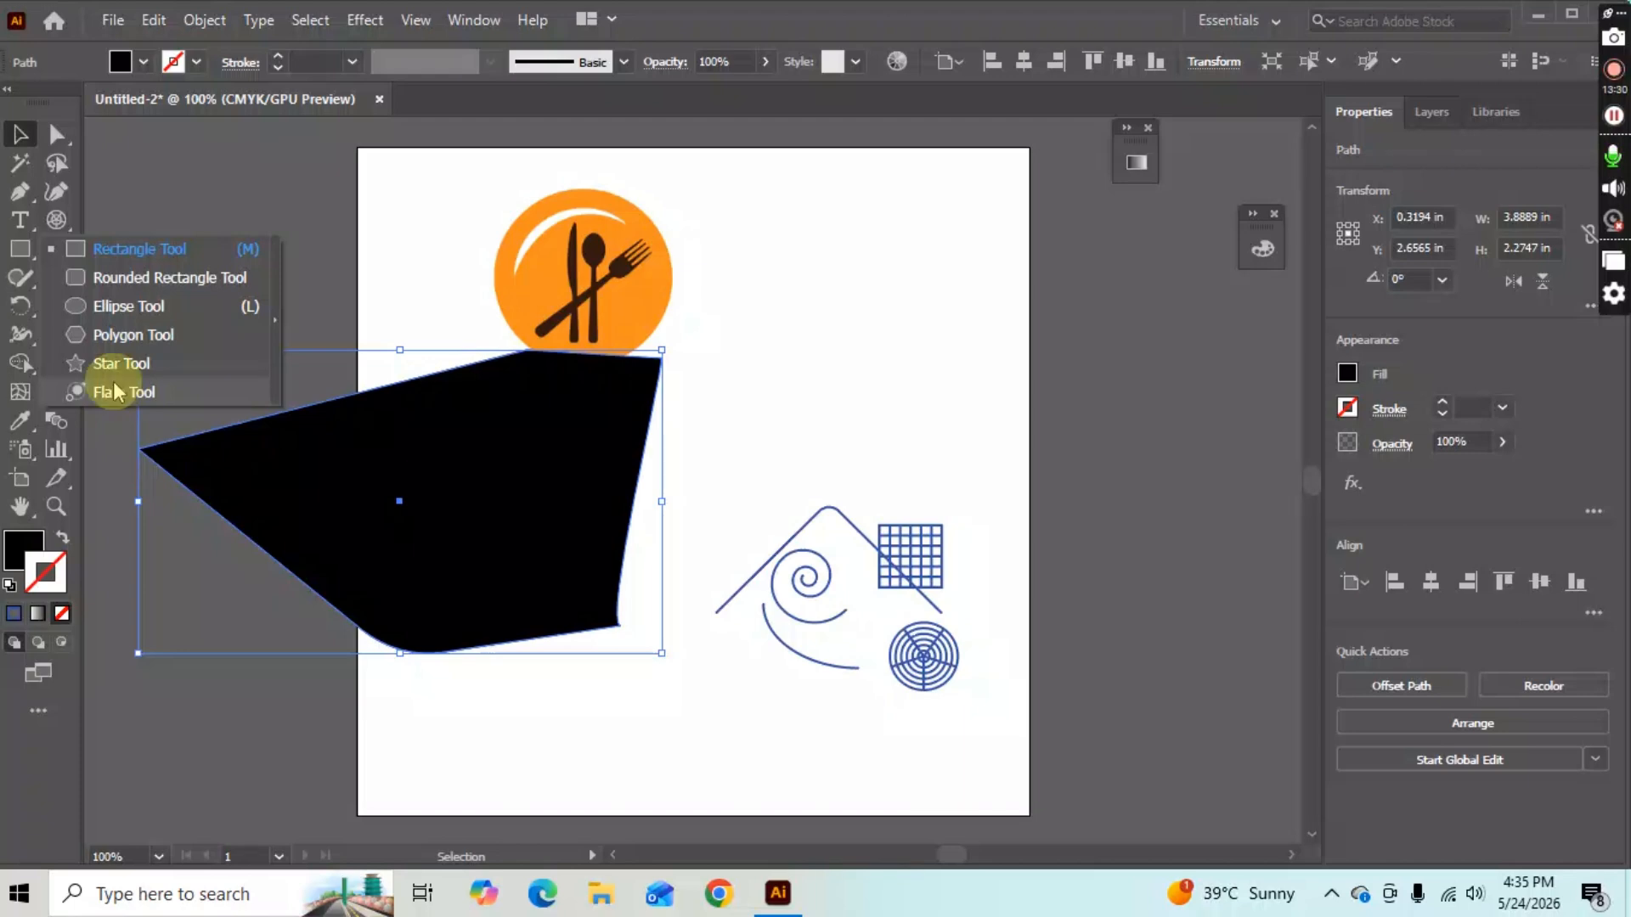
left_click(60, 136)
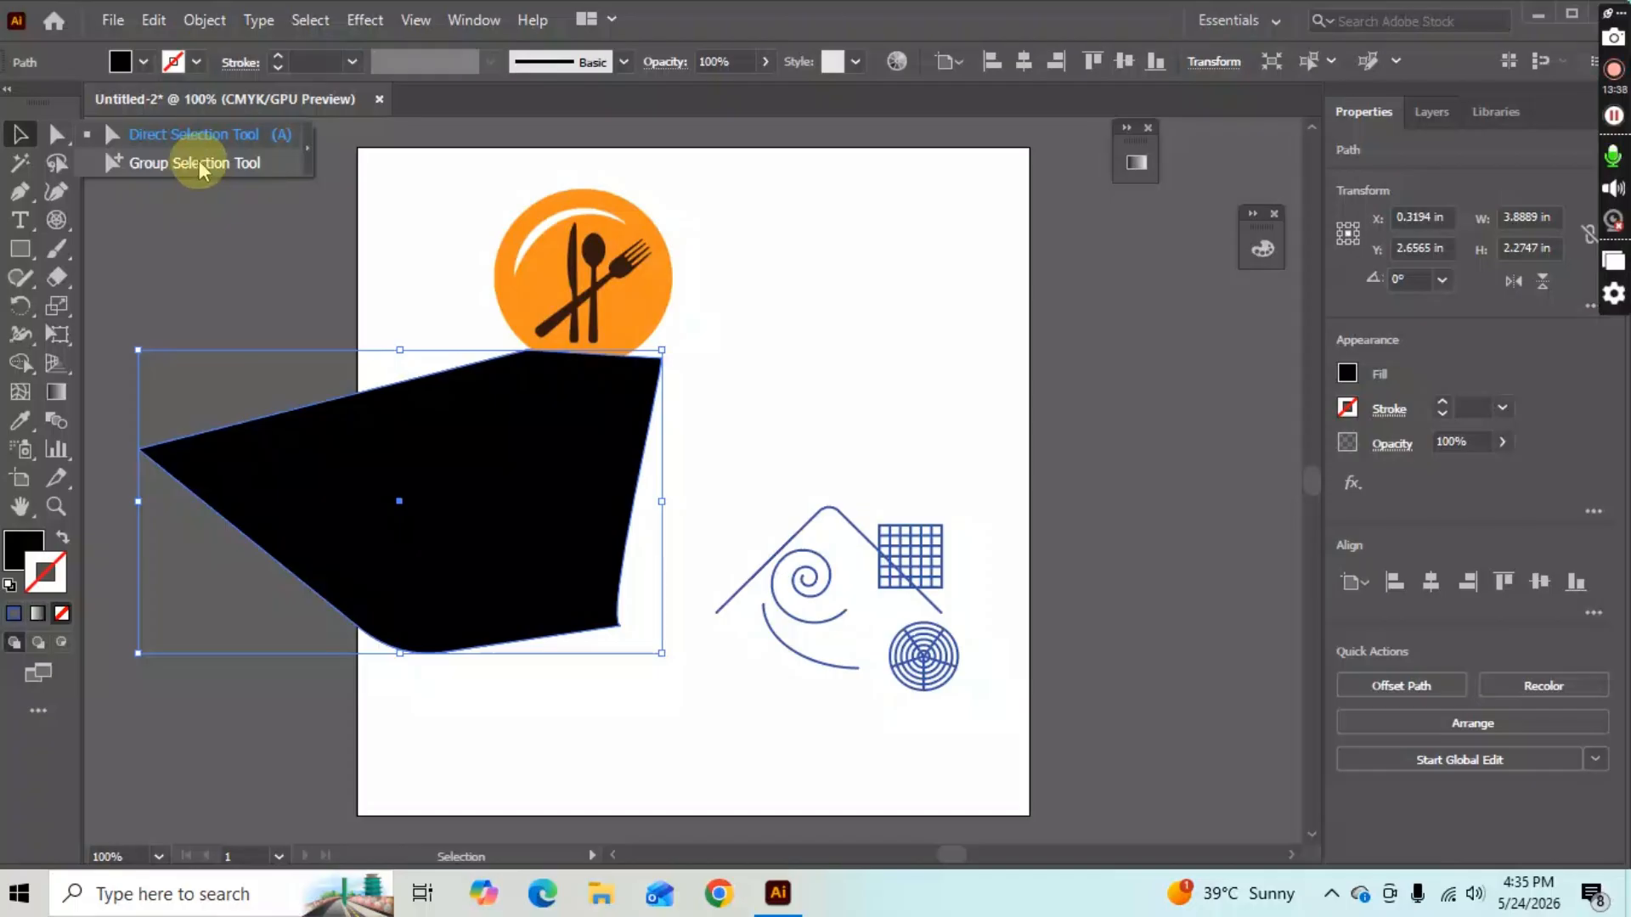
left_click(1533, 14)
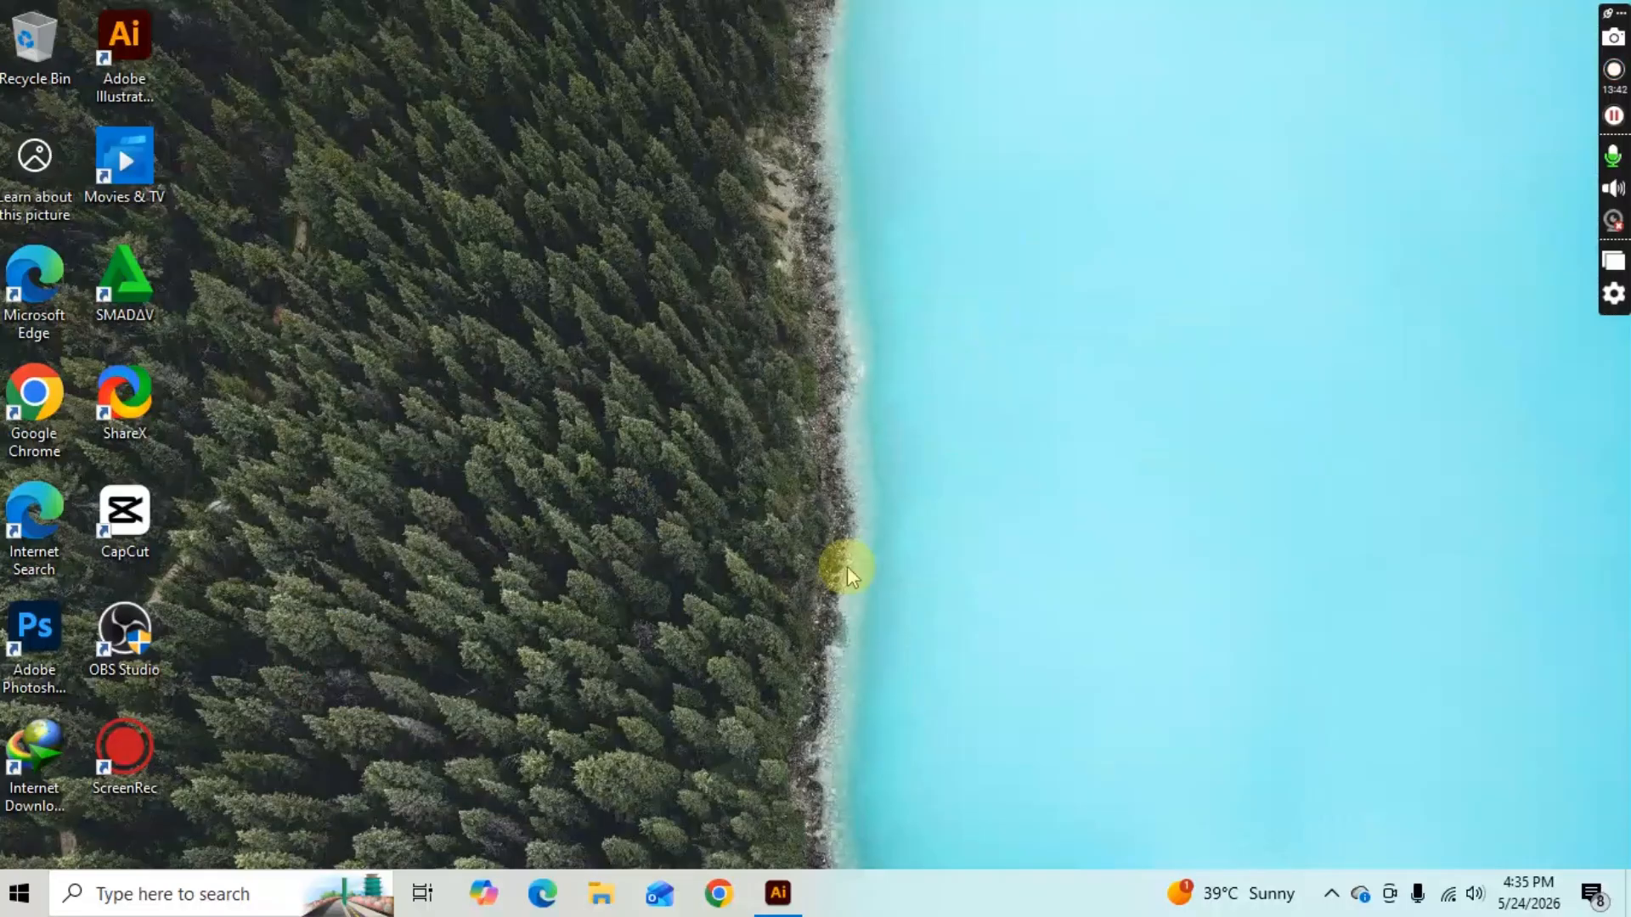